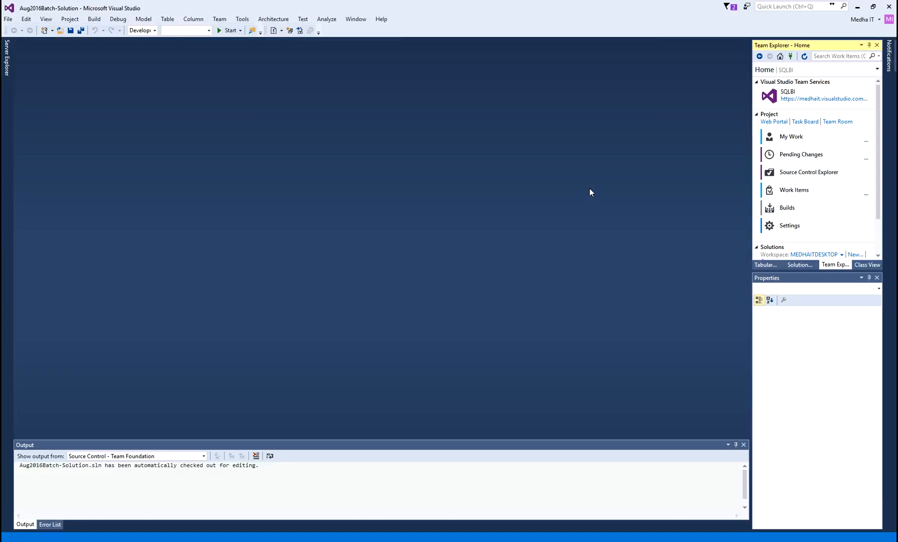
# - Add a new Report Server Project named Report Project to the Aug2016Batch-Solution solution
pyautogui.click(801, 265)
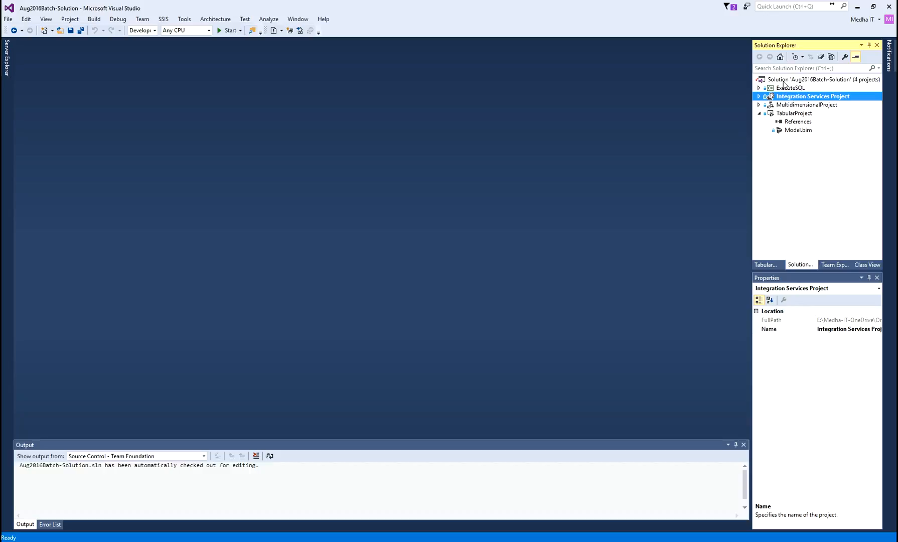
pyautogui.click(784, 80)
pyautogui.rightClick(784, 80)
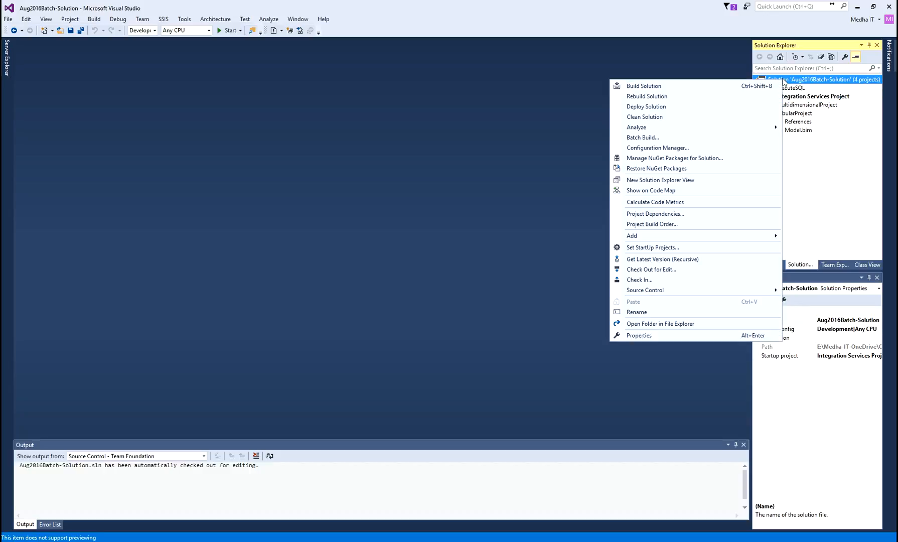
pyautogui.moveTo(668, 239)
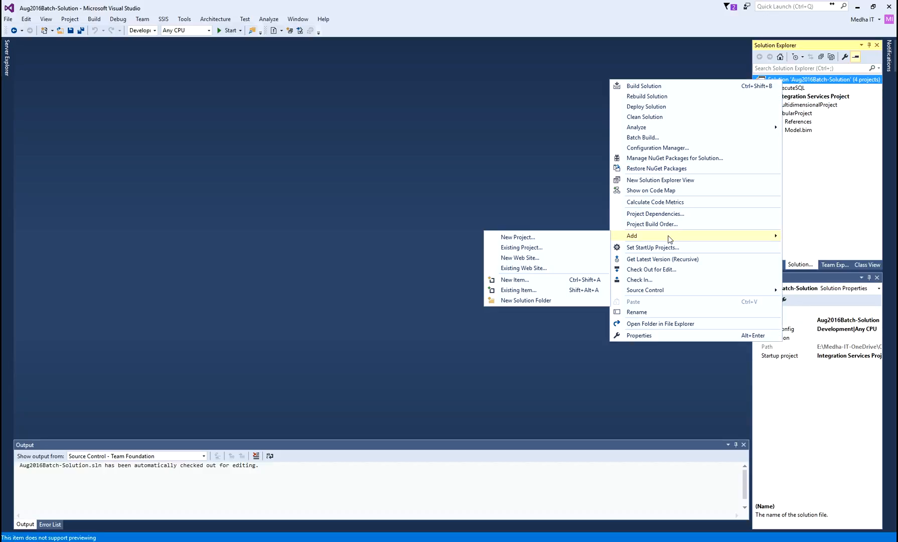
pyautogui.click(535, 241)
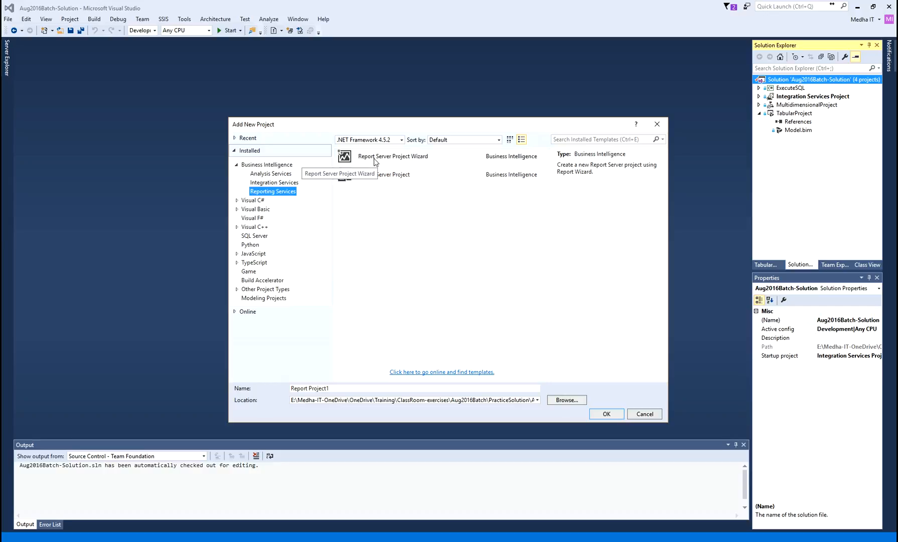
pyautogui.click(388, 181)
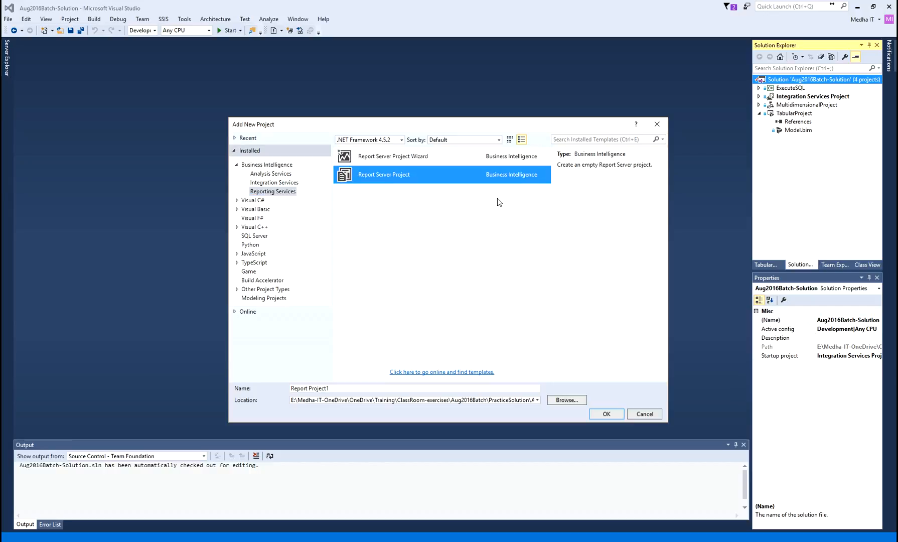
pyautogui.click(377, 388)
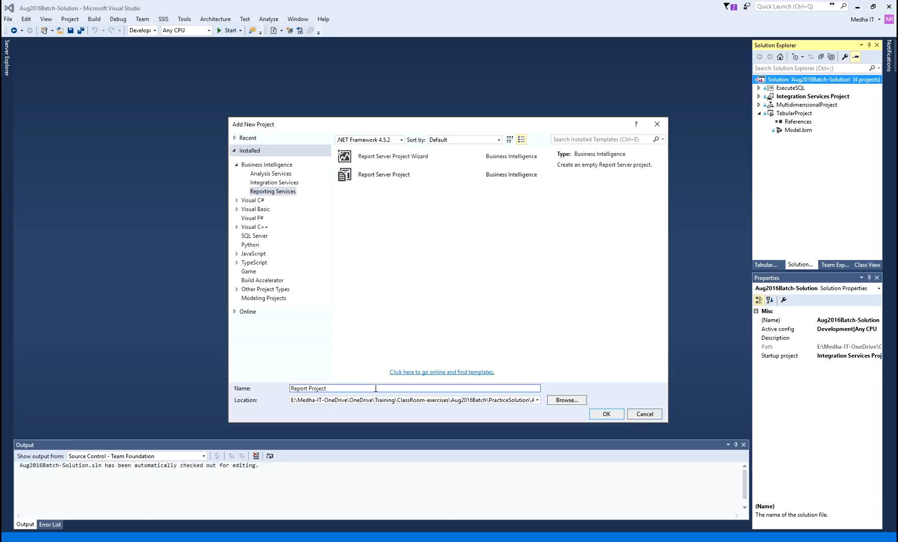
pyautogui.click(611, 414)
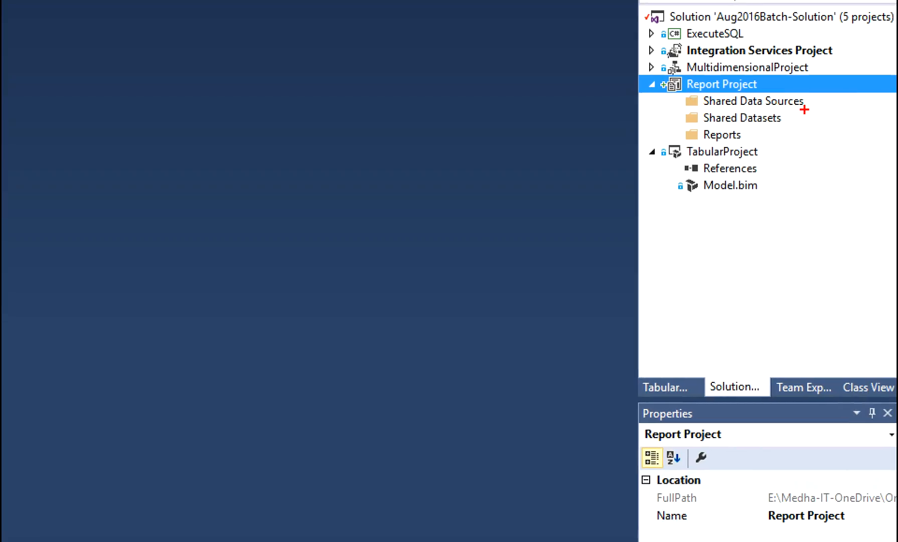
pyautogui.moveTo(803, 111); pyautogui.dragTo(815, 99)
pyautogui.moveTo(698, 107); pyautogui.dragTo(735, 107)
pyautogui.moveTo(747, 108); pyautogui.dragTo(800, 109)
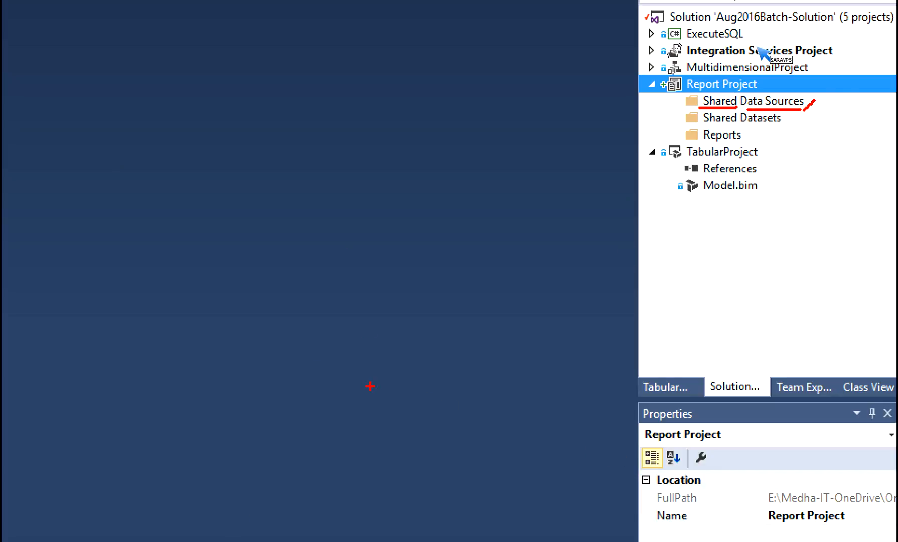
pyautogui.press('Escape')
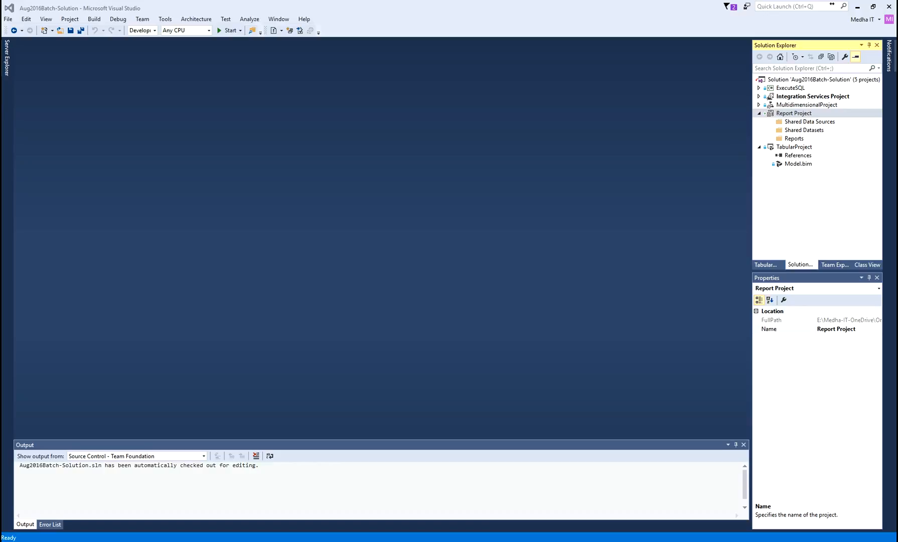
pyautogui.click(674, 154)
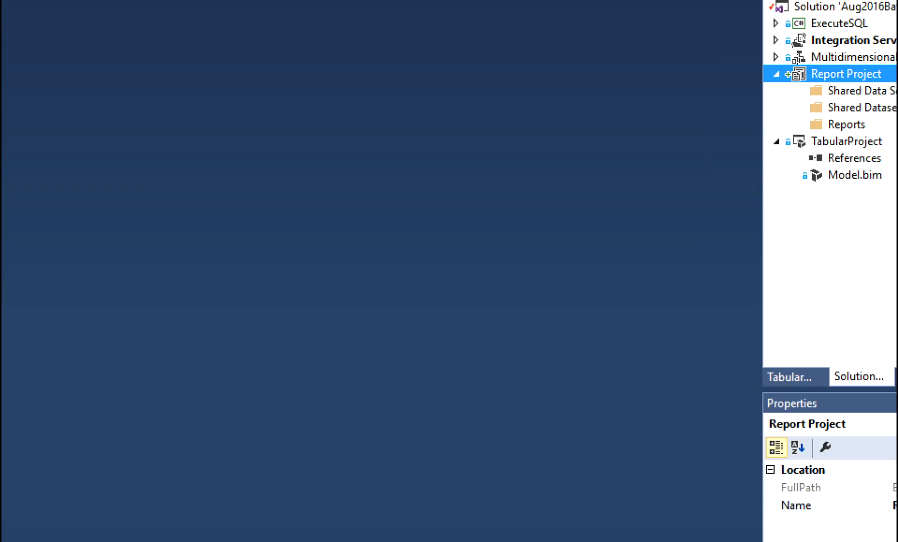
pyautogui.moveTo(748, 115); pyautogui.dragTo(792, 115)
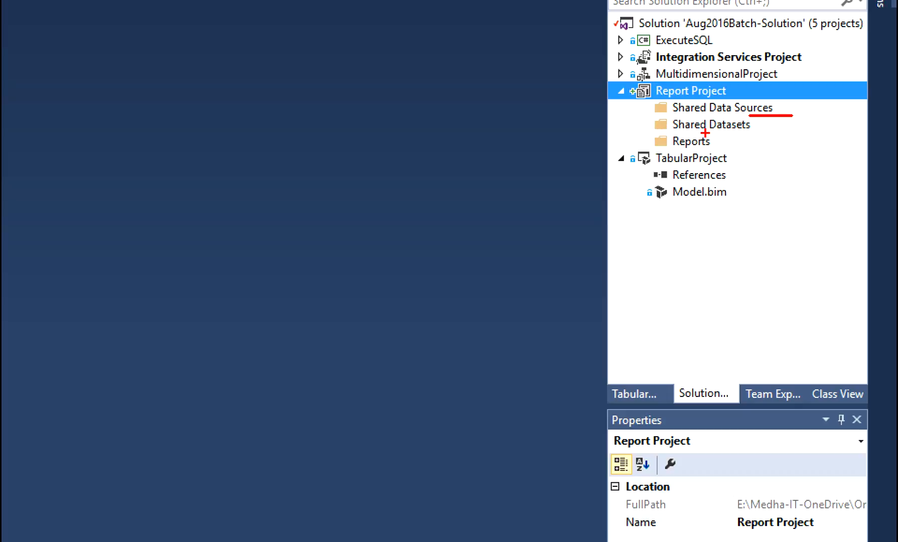
pyautogui.moveTo(678, 132); pyautogui.dragTo(762, 132)
pyautogui.moveTo(711, 113); pyautogui.dragTo(779, 111)
pyautogui.moveTo(704, 129); pyautogui.dragTo(765, 130)
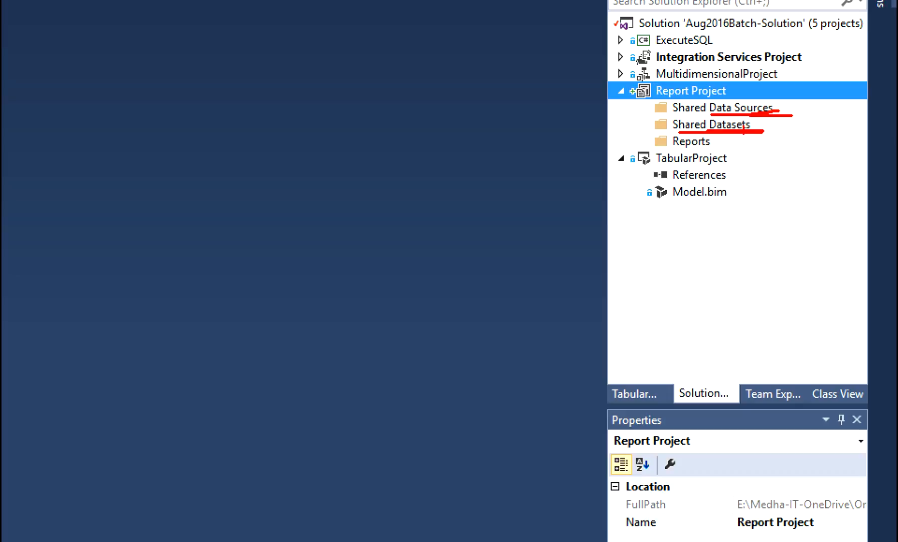
pyautogui.moveTo(676, 148); pyautogui.dragTo(750, 147)
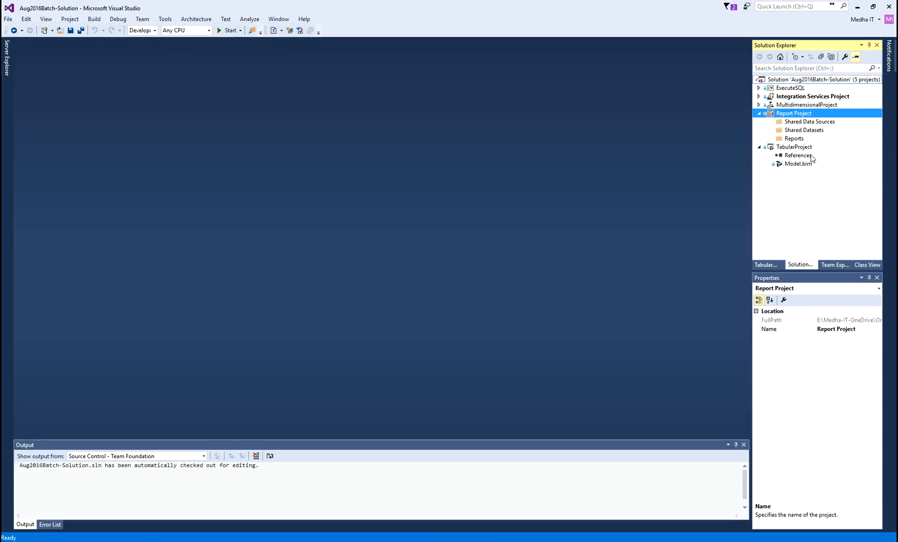
# - Start a new shared data source in Report Project and name it DataSource
pyautogui.click(811, 123)
pyautogui.rightClick(810, 123)
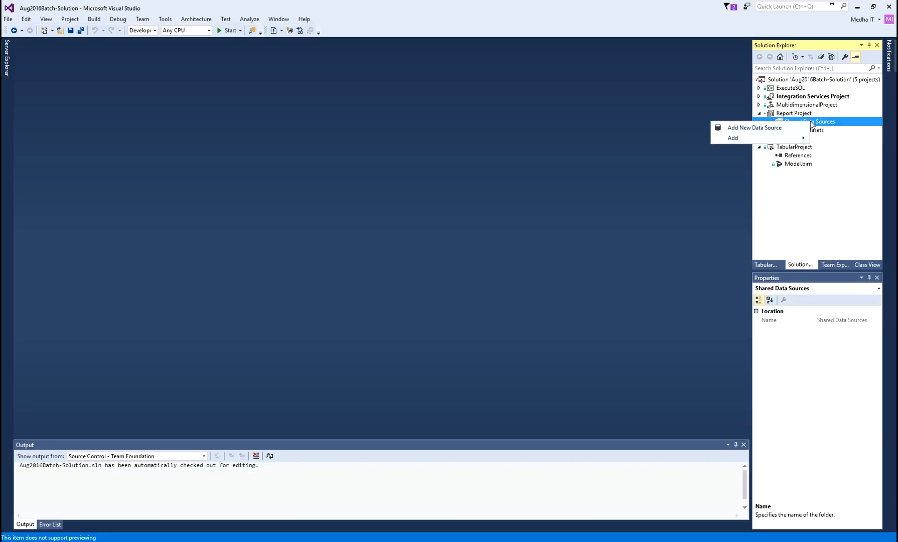
pyautogui.click(754, 128)
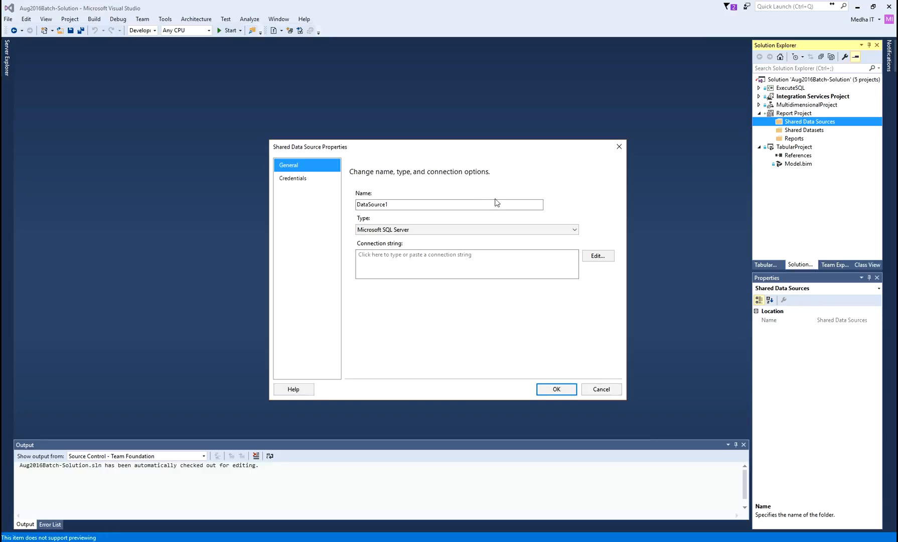
pyautogui.click(458, 204)
pyautogui.press('BackSpace')
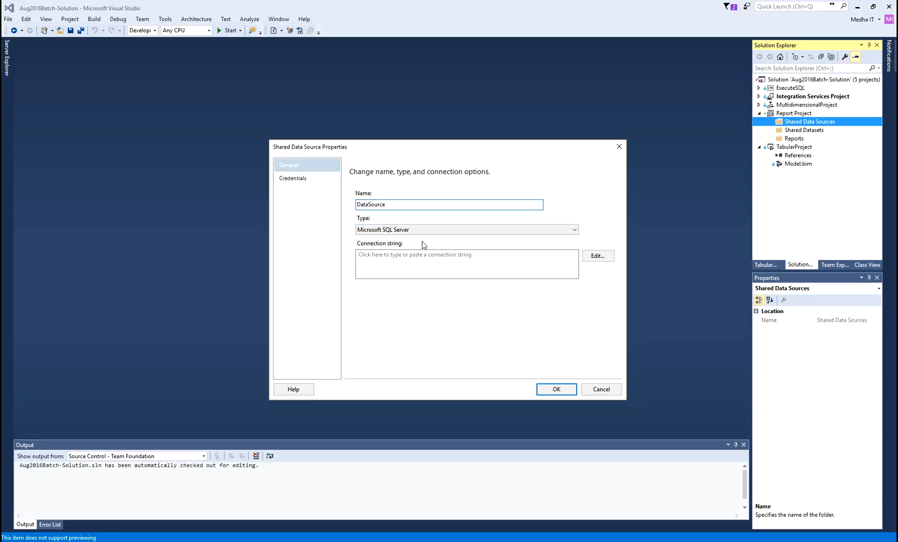
# - Configure the data source connection string with server MedhaITDesktop and database AdventureWorksDW2014
pyautogui.click(592, 261)
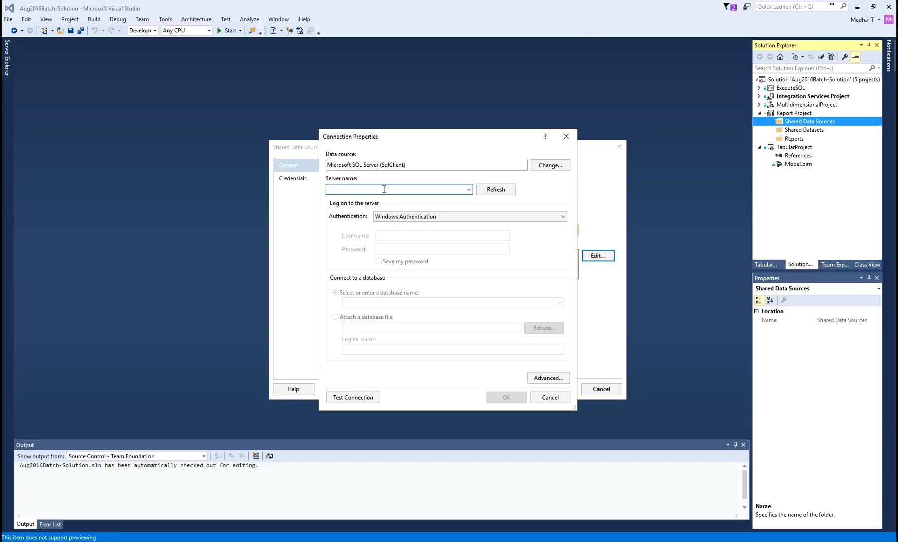
pyautogui.write('Medha')
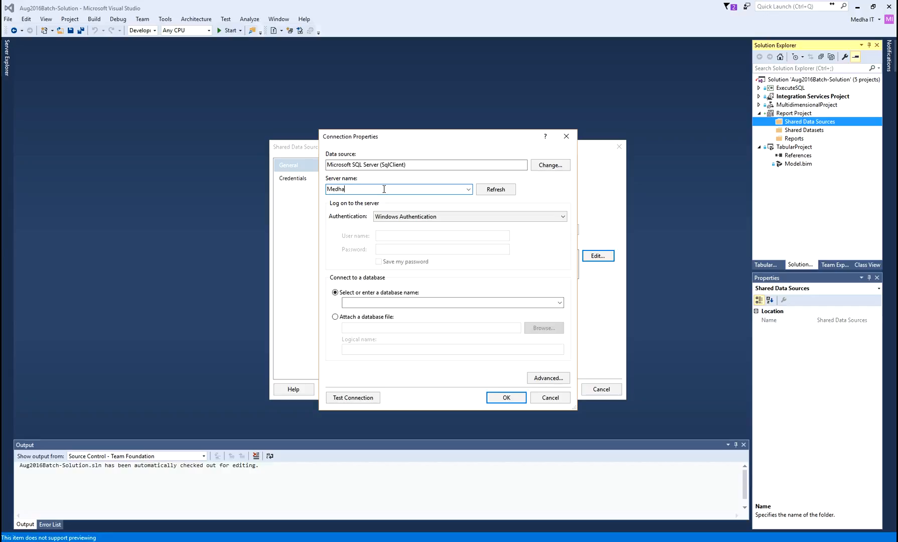
pyautogui.write('ITDesktop')
pyautogui.click(562, 303)
pyautogui.click(560, 302)
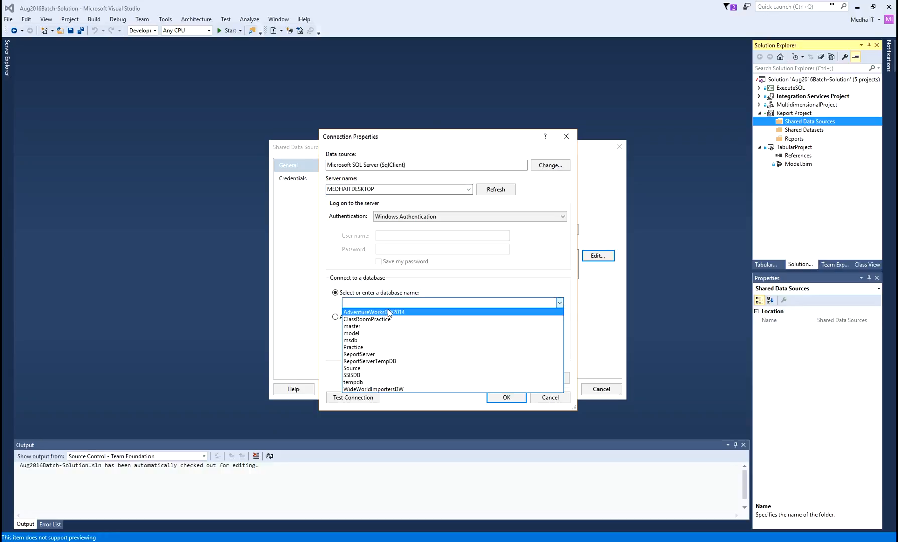
pyautogui.click(389, 310)
pyautogui.click(500, 397)
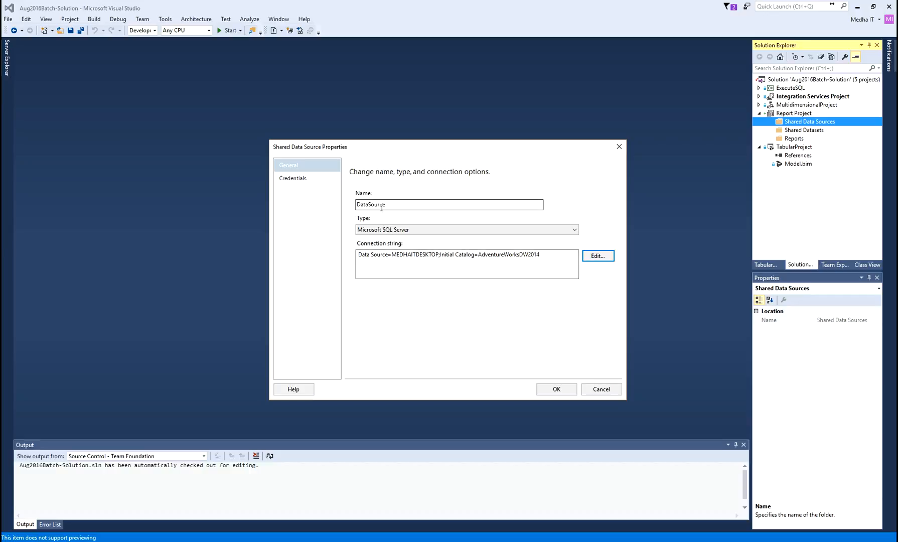
pyautogui.moveTo(386, 205); pyautogui.dragTo(356, 204)
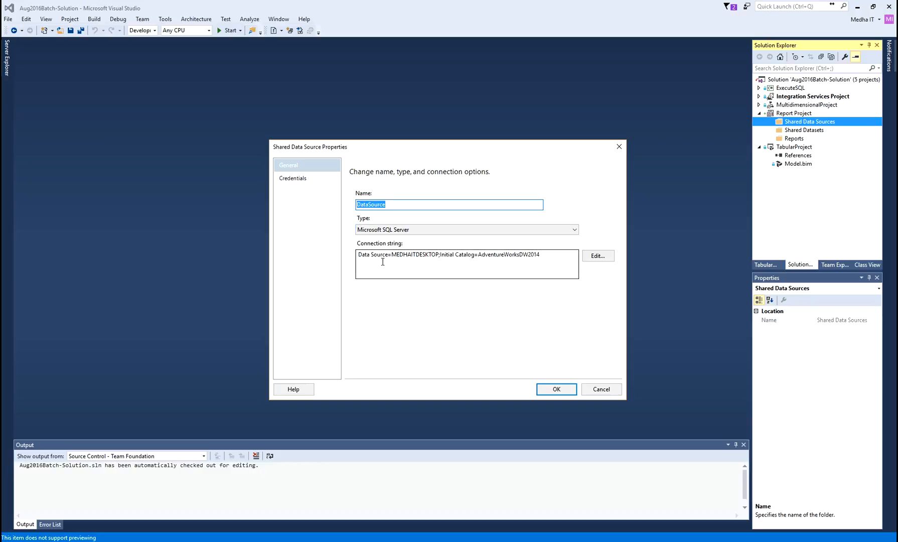
pyautogui.moveTo(358, 254); pyautogui.dragTo(563, 256)
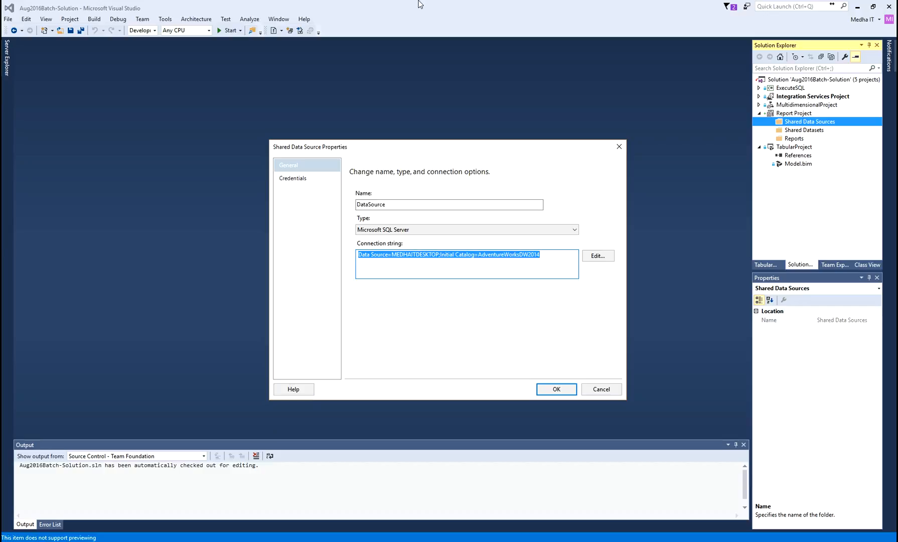
# - Look through the credential options, select Windows Authentication (integrated security), and save the shared data source
pyautogui.click(300, 179)
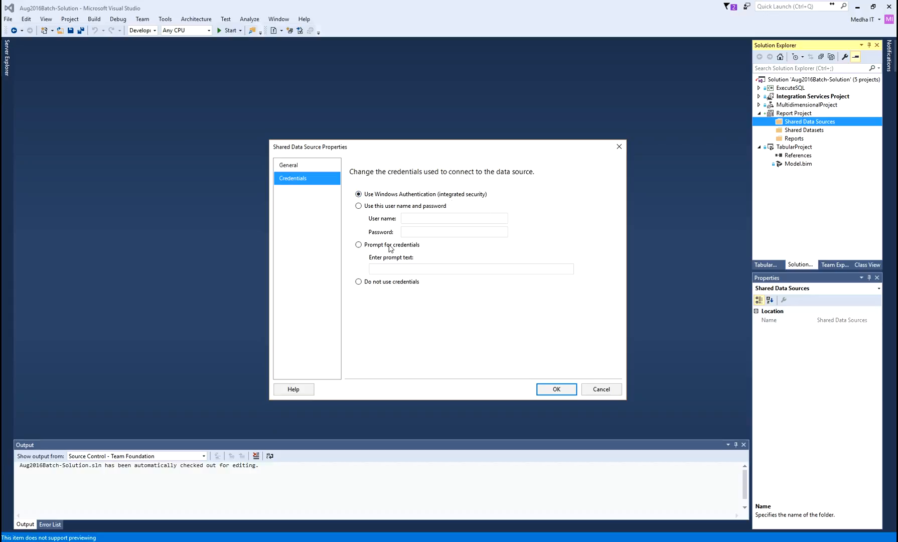
pyautogui.click(358, 206)
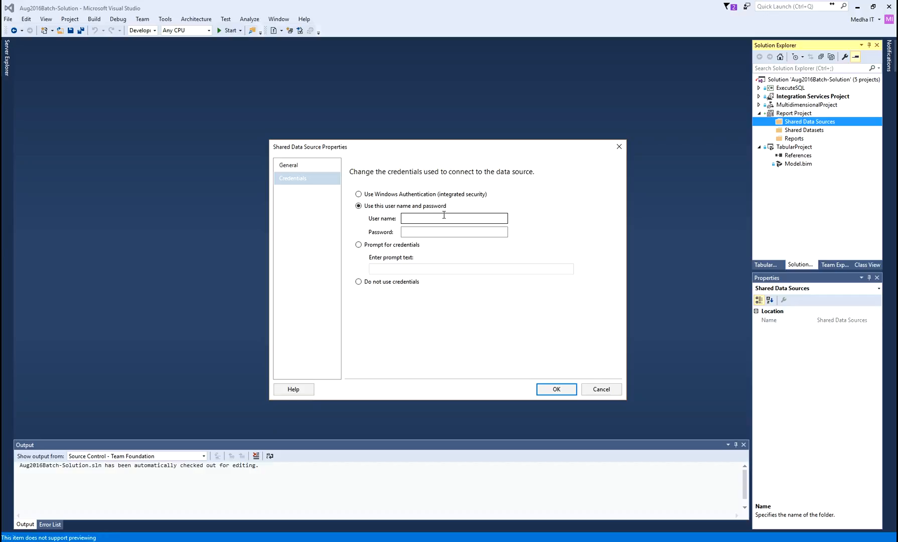
pyautogui.click(424, 220)
pyautogui.click(358, 245)
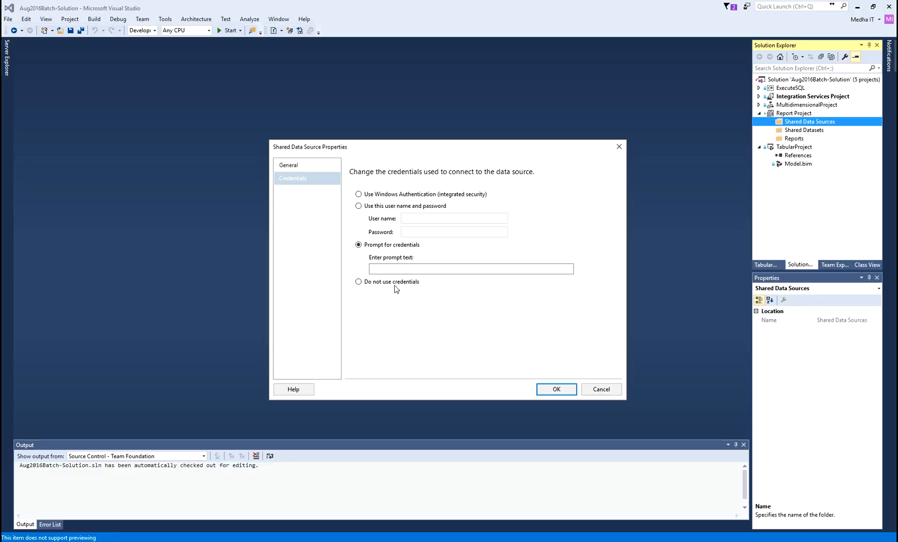
pyautogui.click(359, 282)
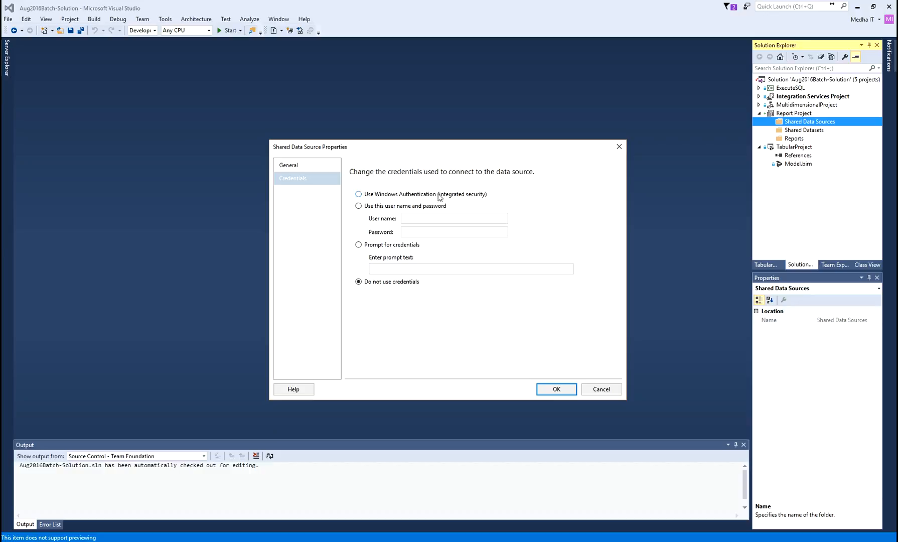
pyautogui.click(358, 195)
pyautogui.click(546, 390)
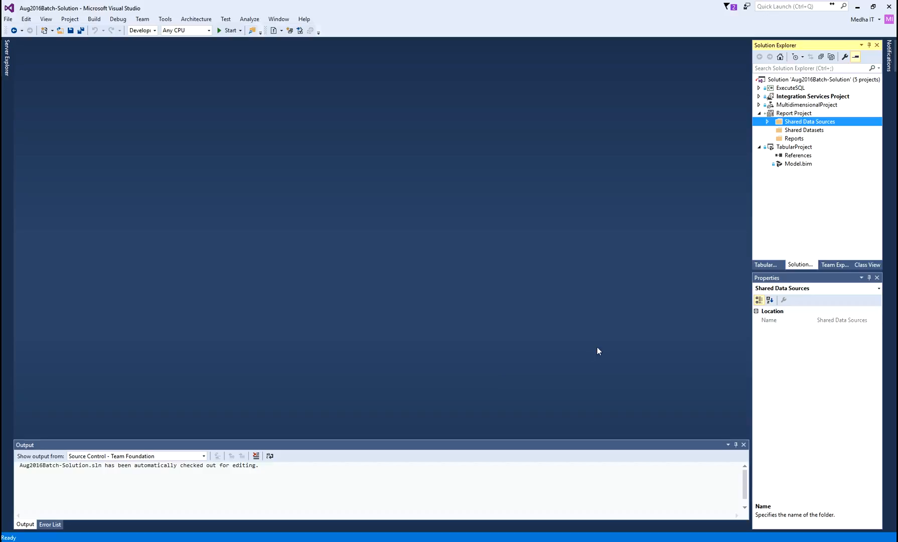
# - Start a new shared dataset in Report Project and change its name to DataSet
pyautogui.click(767, 122)
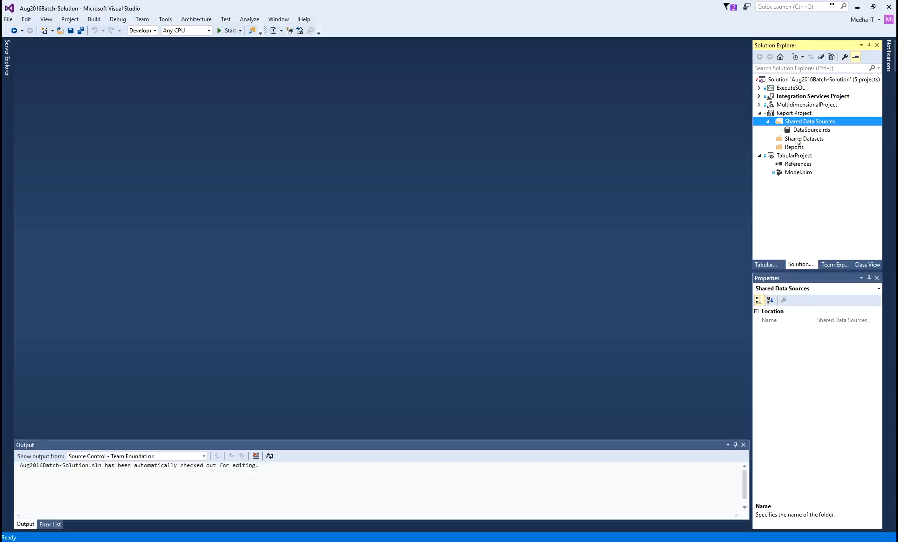
pyautogui.click(796, 139)
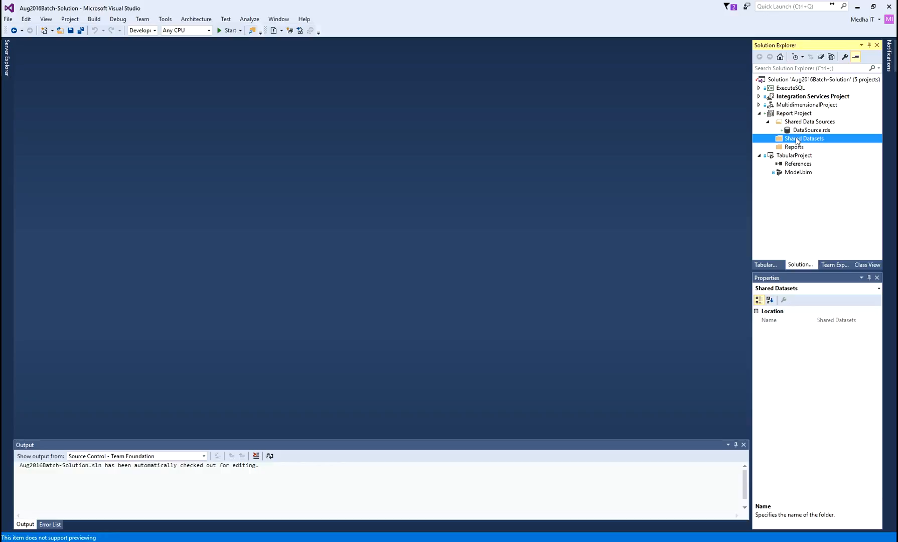
pyautogui.rightClick(797, 141)
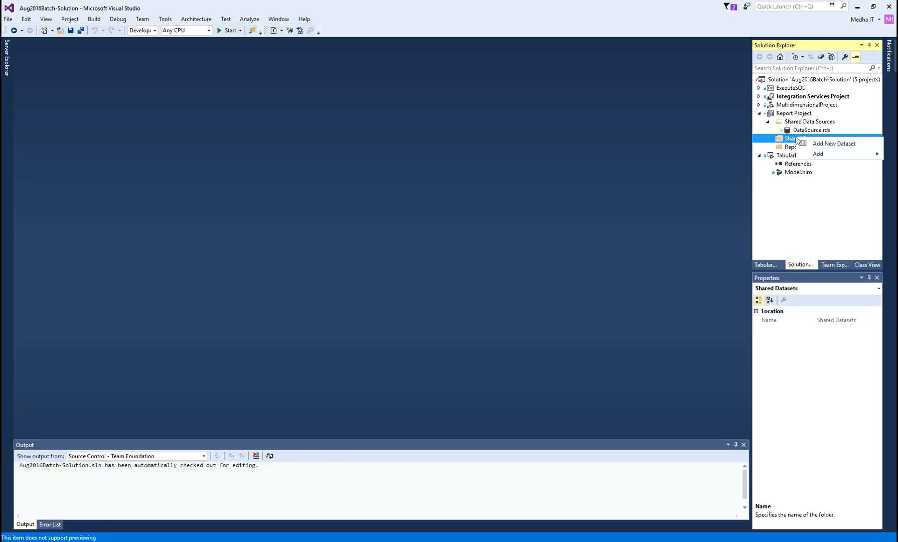
pyautogui.click(829, 144)
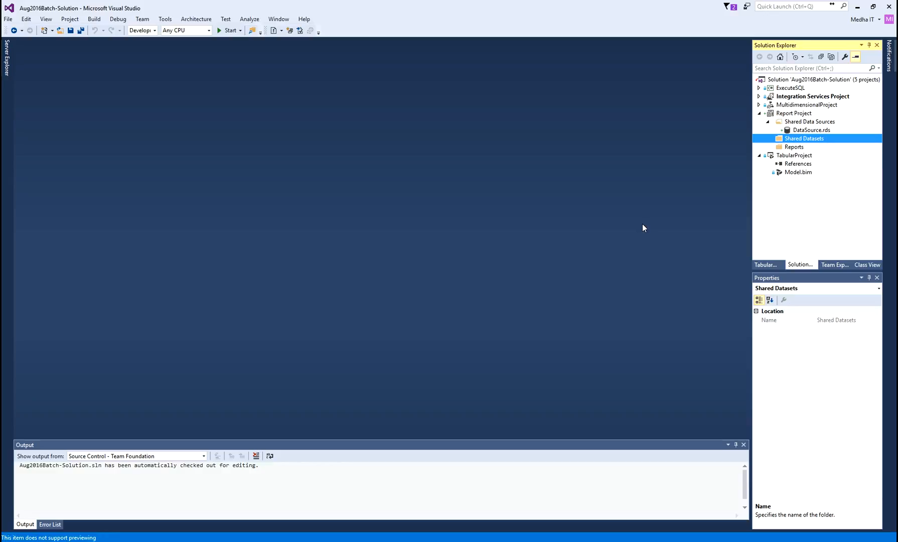
pyautogui.click(406, 164)
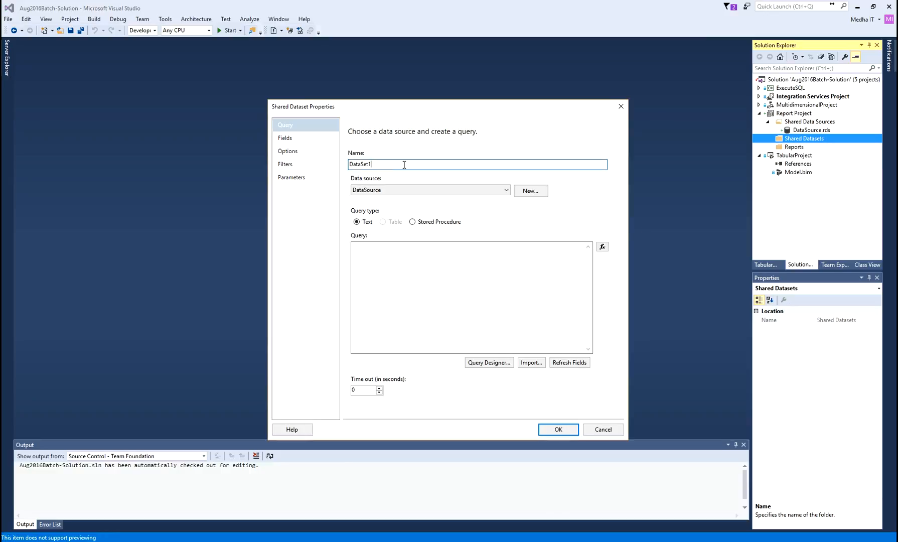
pyautogui.hotkey('shift', 'Home')
pyautogui.press('Right')
pyautogui.hotkey('shift', 'End')
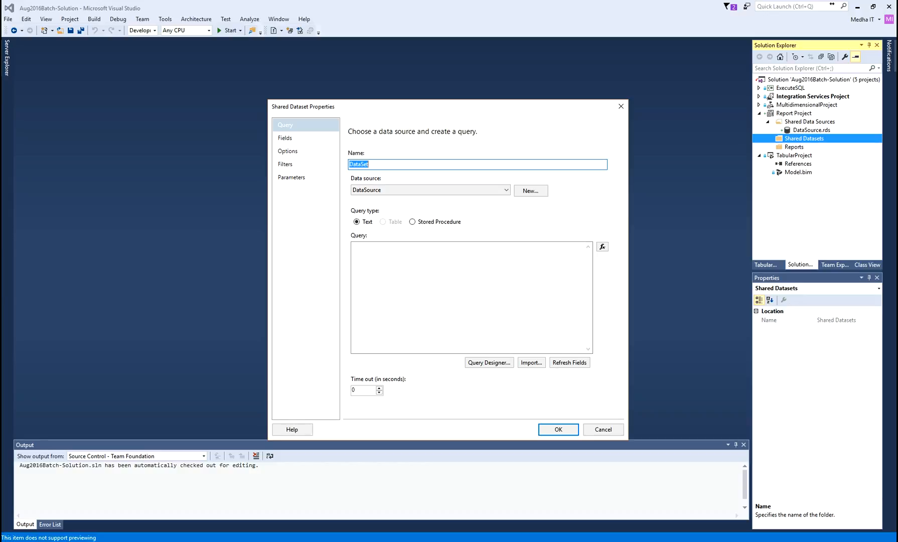
# - Switch to SQL Server Management Studio to view the dbo.GetOrderDetails call, and return to the shared dataset properties in Visual Studio
pyautogui.hotkey('alt', 'Tab')
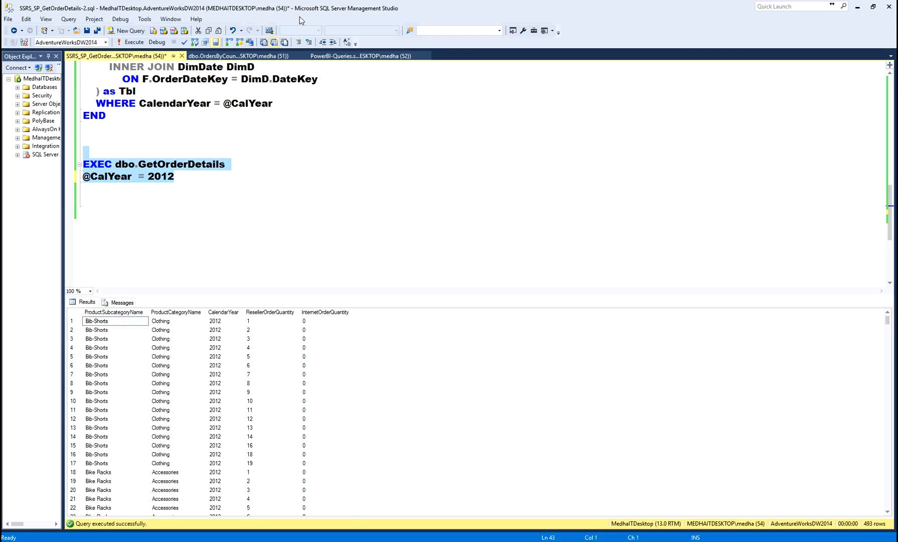
pyautogui.hotkey('alt', 'Tab')
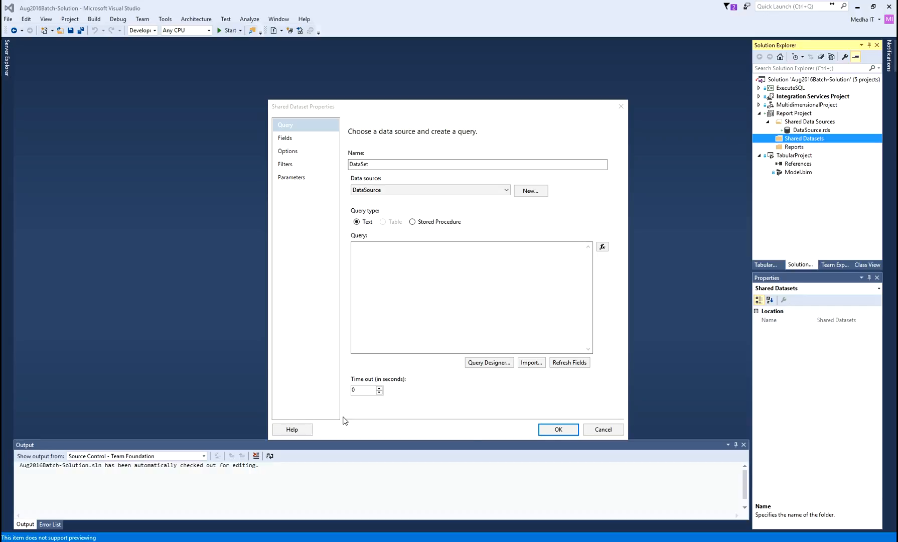
# - Open another SQL Server Management Studio window and paste the reseller and internet sales UNION query into a new query
pyautogui.rightClick(423, 541)
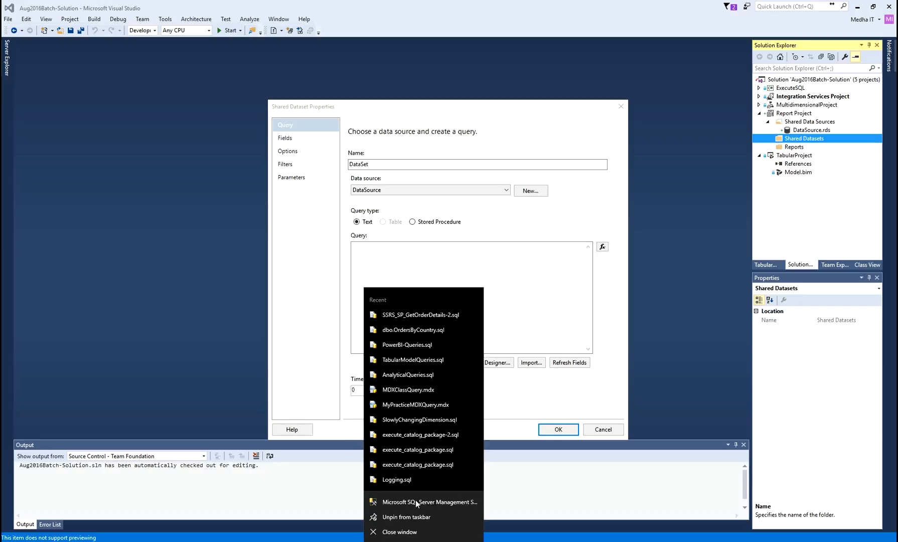
pyautogui.click(416, 500)
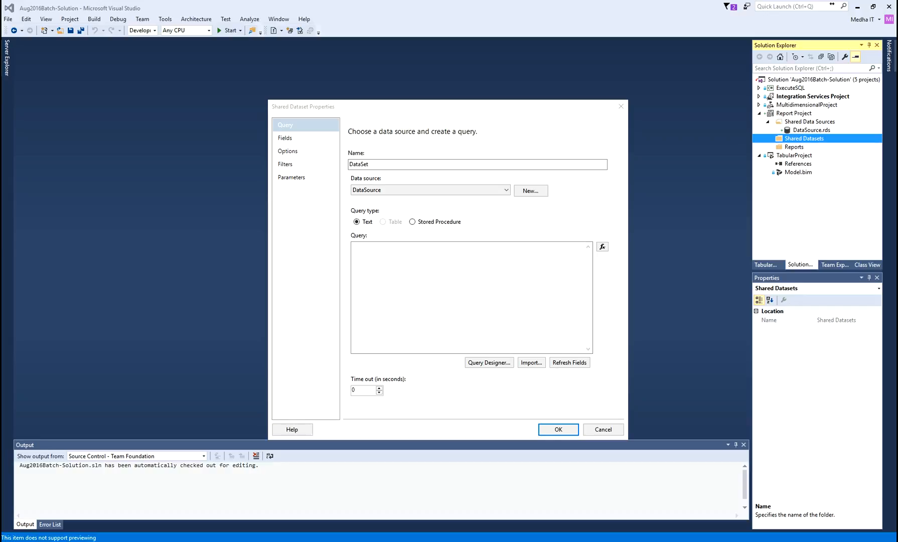
pyautogui.moveTo(897, 58); pyautogui.dragTo(248, 156)
pyautogui.doubleClick(248, 156)
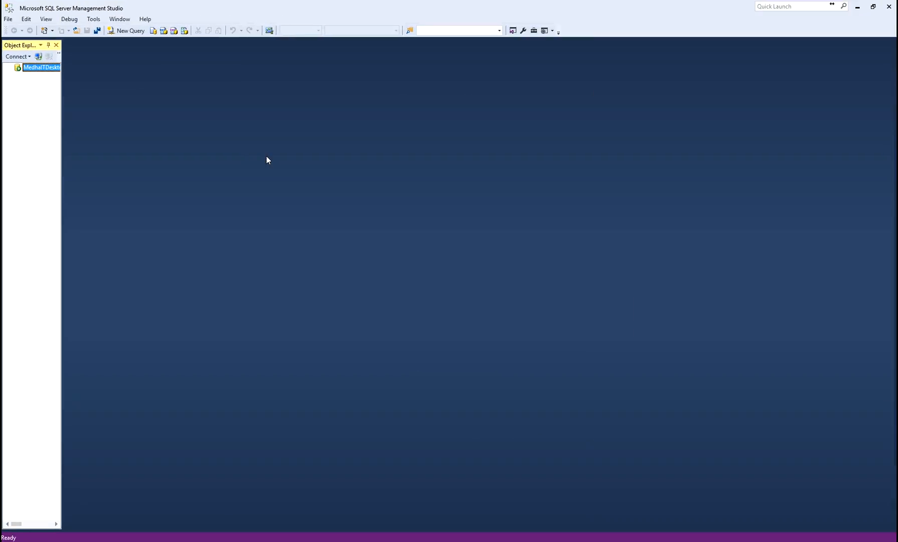
pyautogui.click(125, 30)
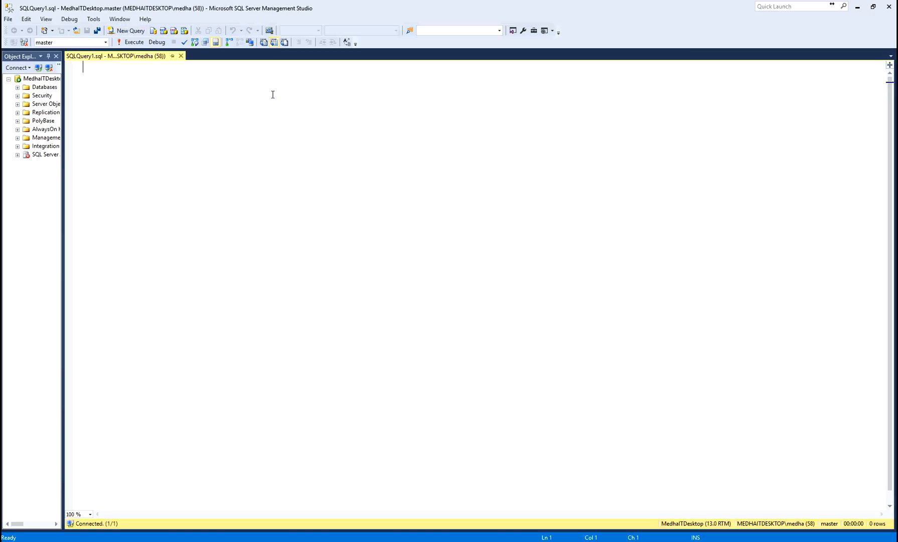
pyautogui.hotkey('ctrl', 'v')
pyautogui.click(273, 94)
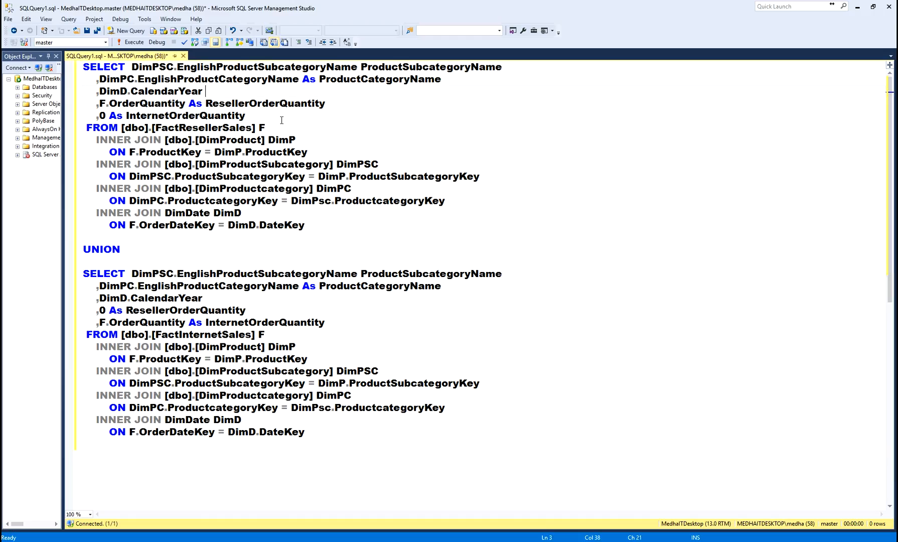
# - Examine the FactResellerSales and FactInternetSales tables and the product, subcategory, category and date dimensions joined in the query
pyautogui.doubleClick(171, 128)
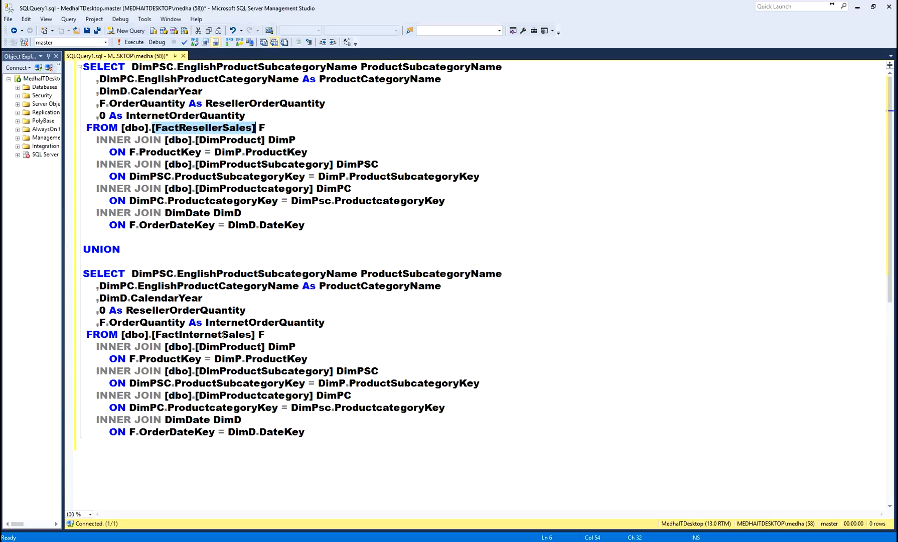
pyautogui.doubleClick(195, 333)
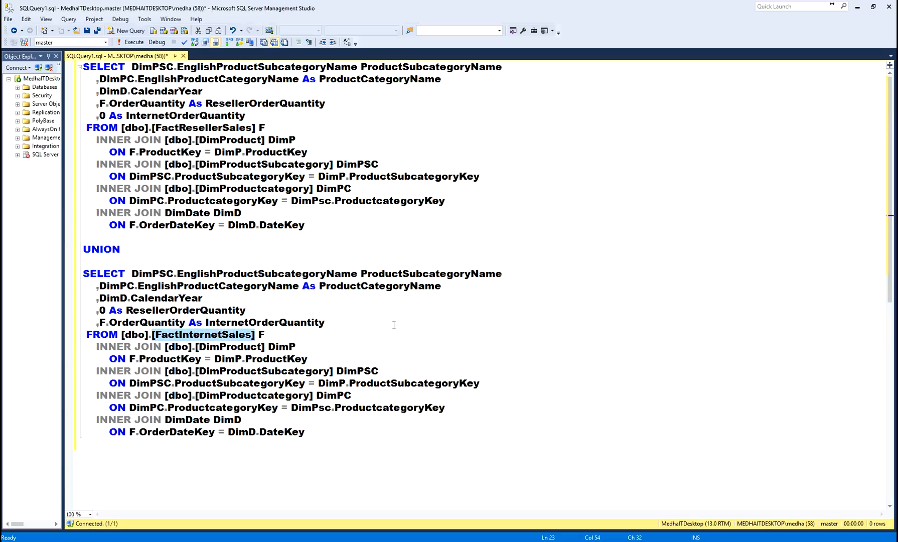
pyautogui.doubleClick(219, 140)
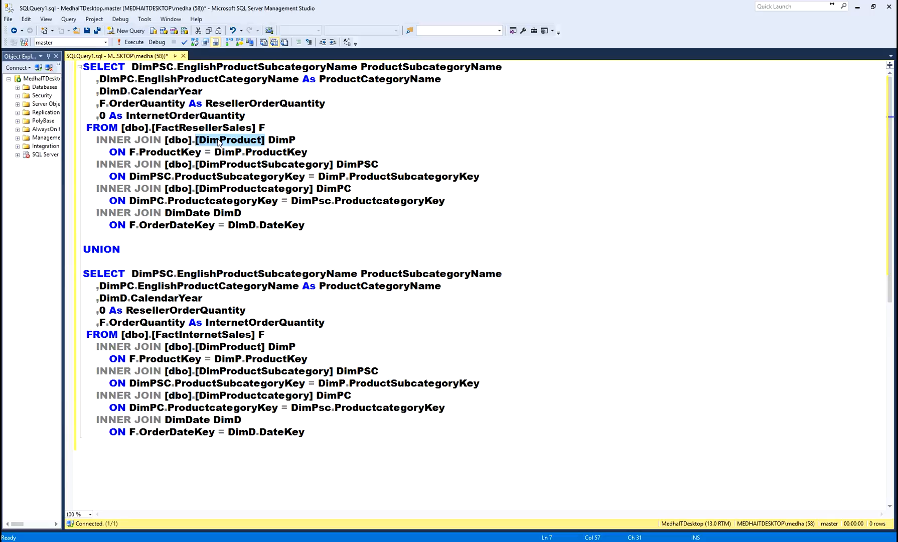
pyautogui.doubleClick(253, 165)
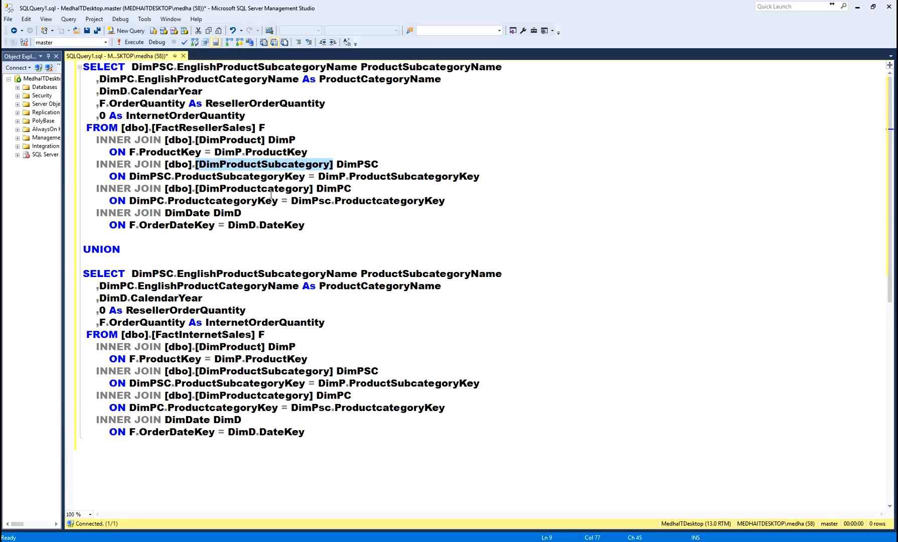
pyautogui.doubleClick(251, 189)
pyautogui.doubleClick(178, 214)
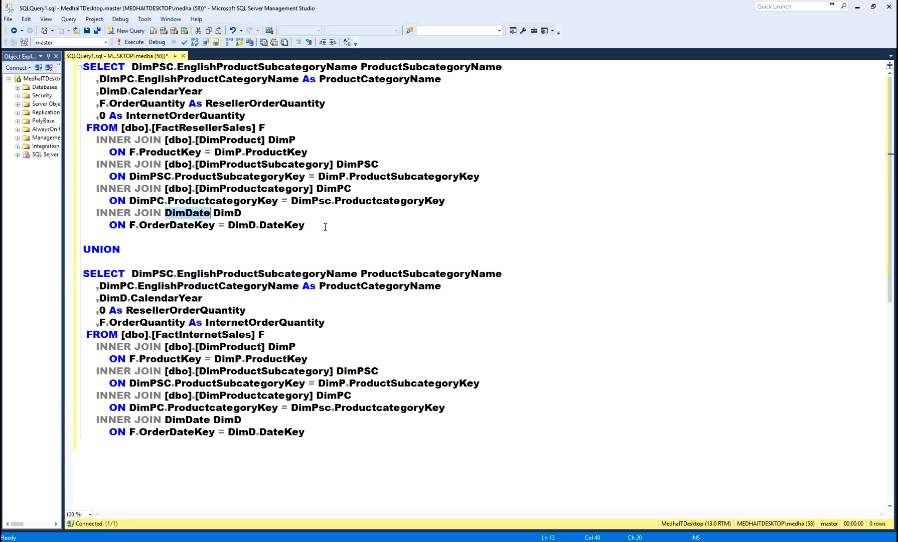
pyautogui.moveTo(321, 226); pyautogui.dragTo(75, 131)
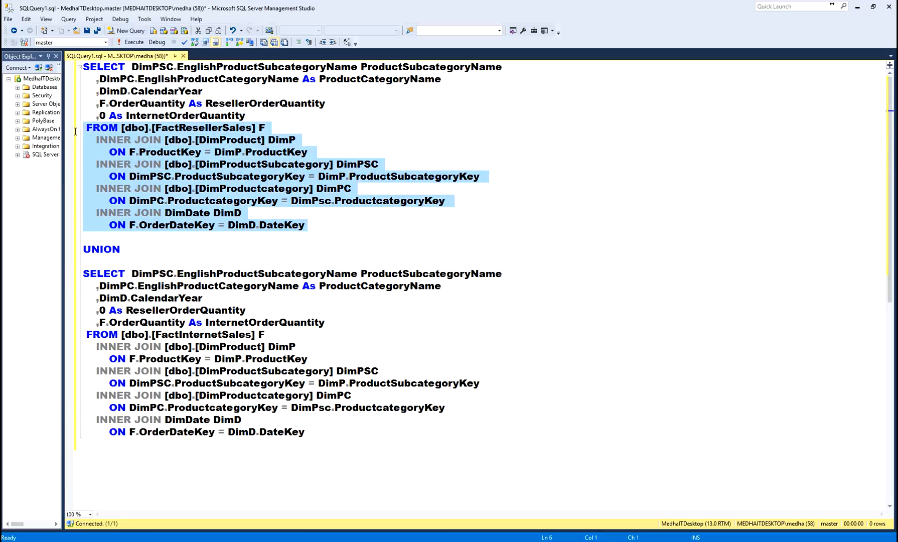
# - Examine the columns returned by the first SELECT, the matching second SELECT, and the UNION that combines them
pyautogui.click(387, 66)
pyautogui.doubleClick(387, 66)
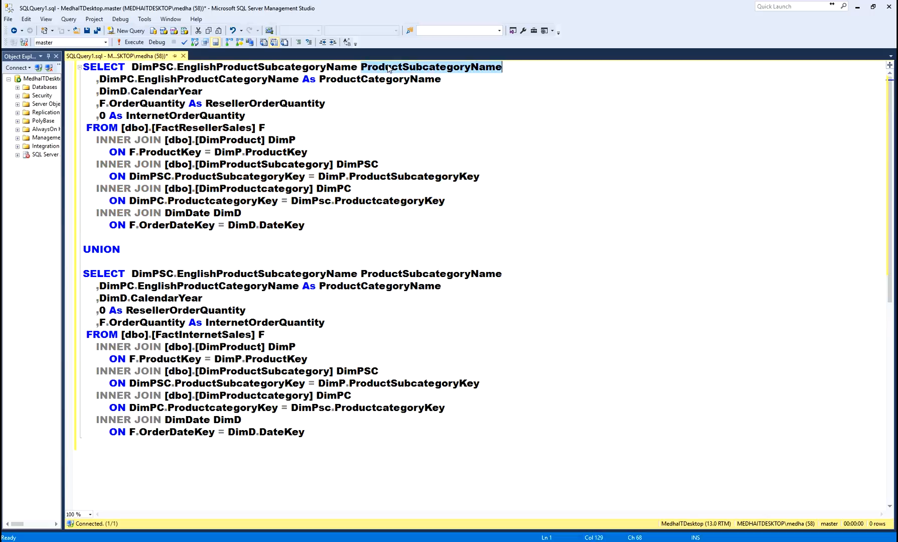
pyautogui.doubleClick(429, 81)
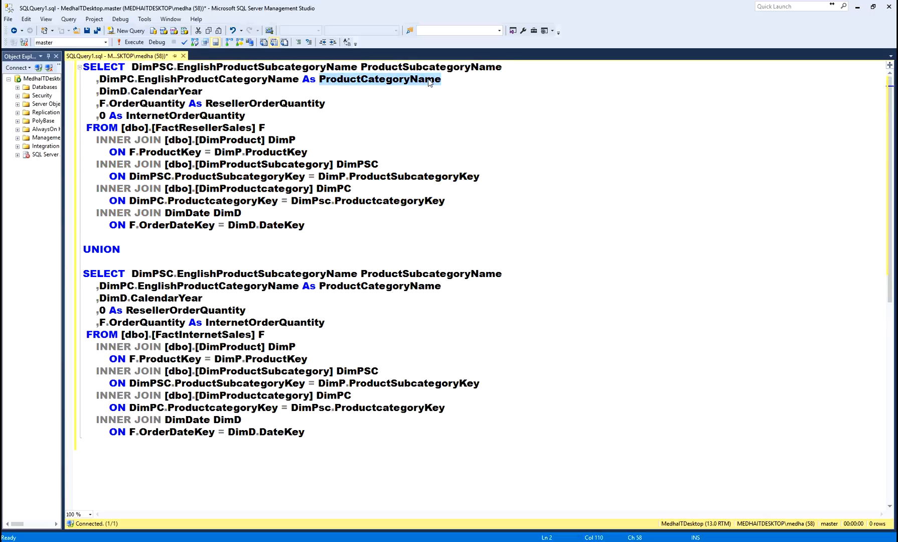
pyautogui.doubleClick(168, 91)
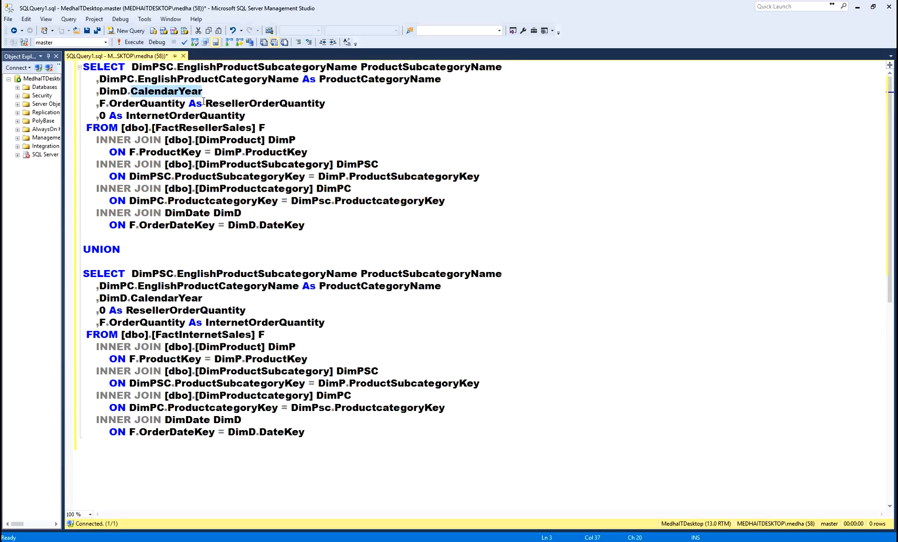
pyautogui.doubleClick(265, 103)
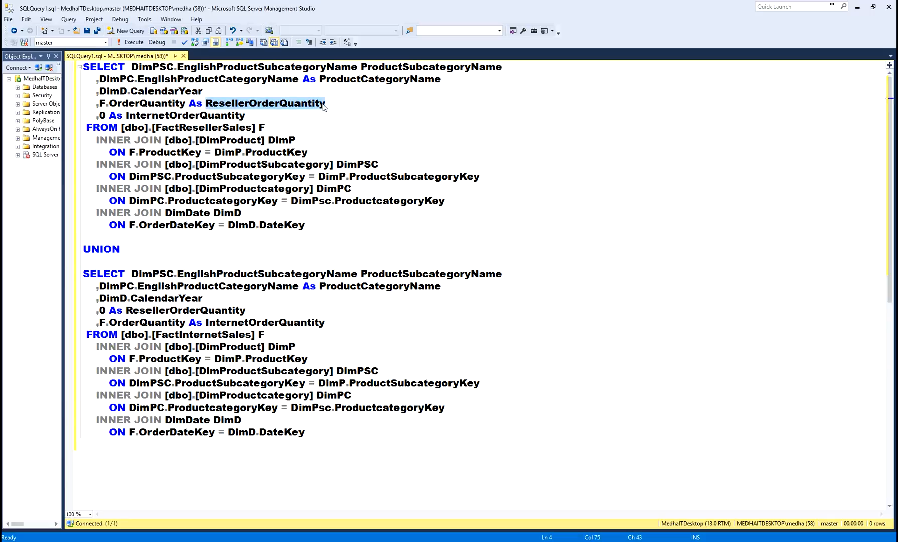
pyautogui.doubleClick(221, 115)
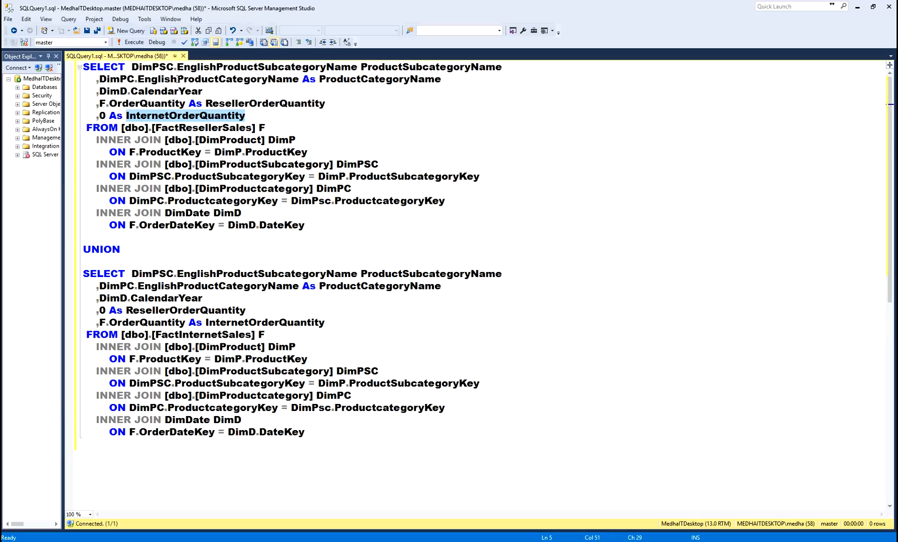
pyautogui.doubleClick(176, 335)
pyautogui.moveTo(133, 274); pyautogui.dragTo(374, 323)
pyautogui.moveTo(150, 249); pyautogui.dragTo(58, 251)
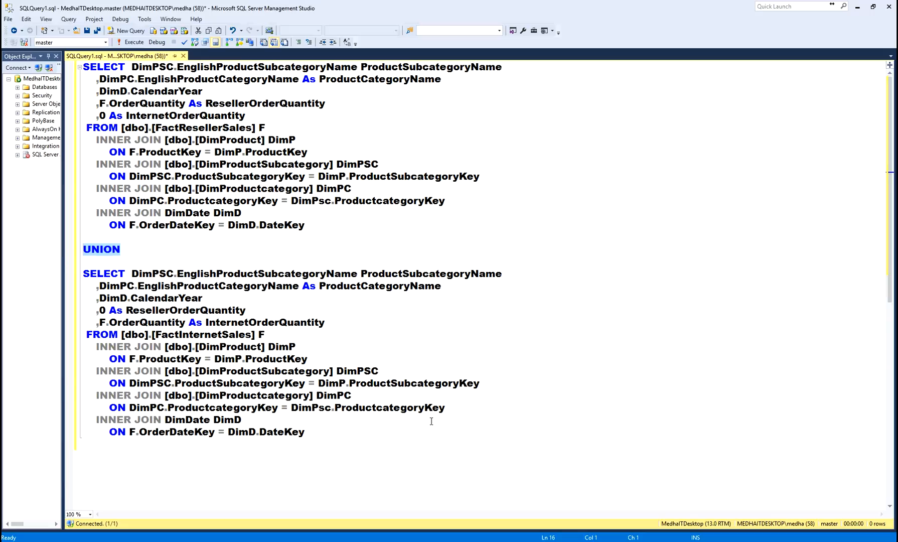
# - Try to execute the whole query, and set the query's database to AdventureWorksDW2014
pyautogui.moveTo(381, 433); pyautogui.dragTo(100, 67)
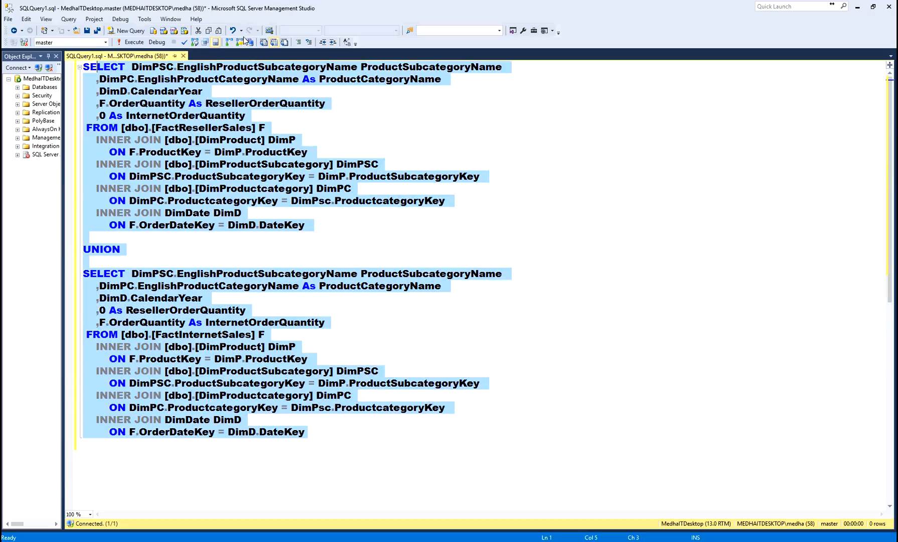
pyautogui.click(134, 42)
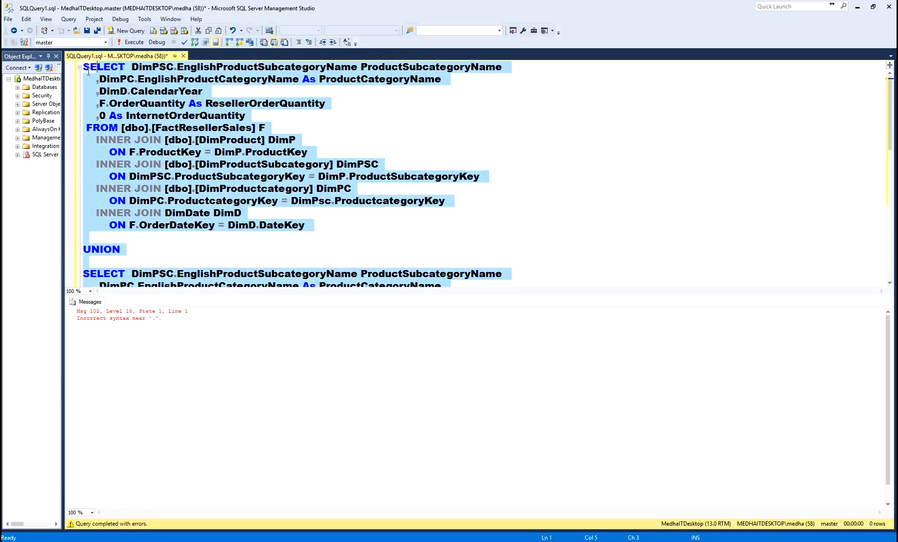
pyautogui.click(105, 42)
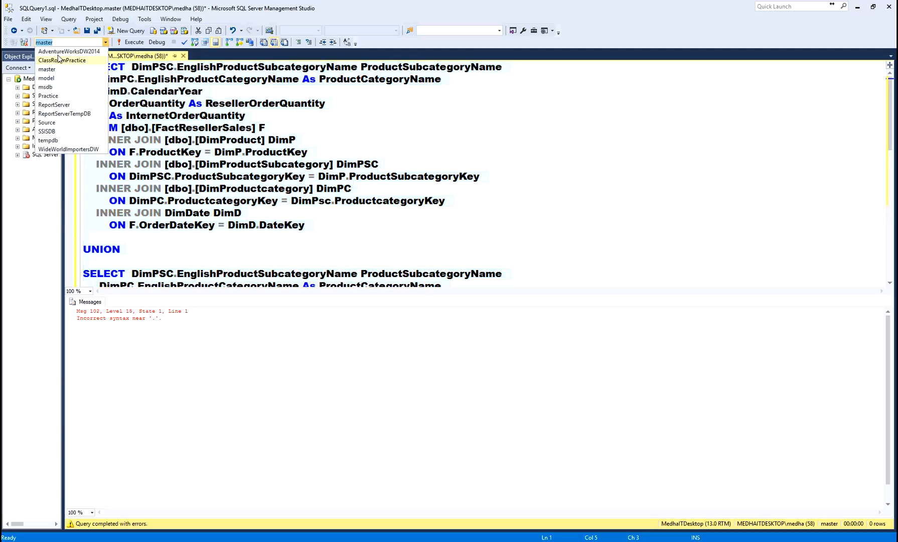
pyautogui.click(57, 51)
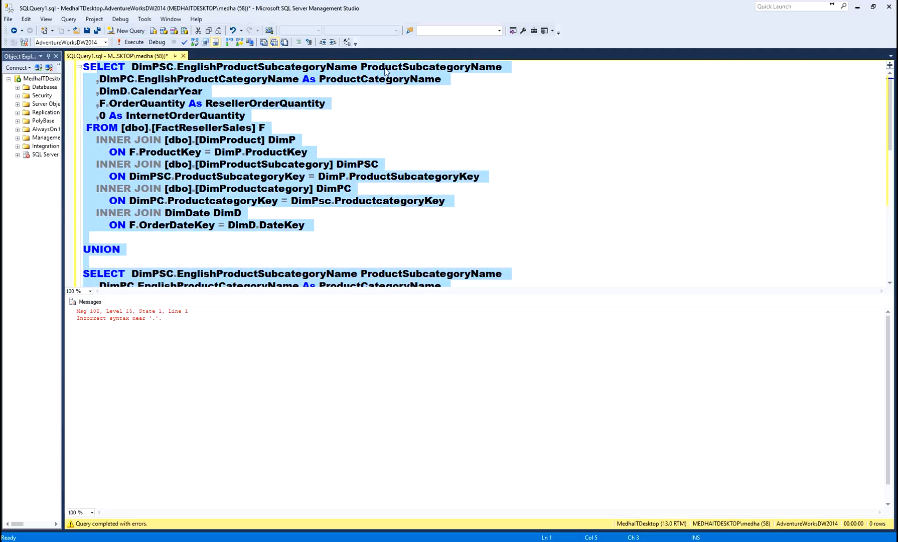
# - Locate the query line that the syntax error refers to, and hide the results pane
pyautogui.click(397, 125)
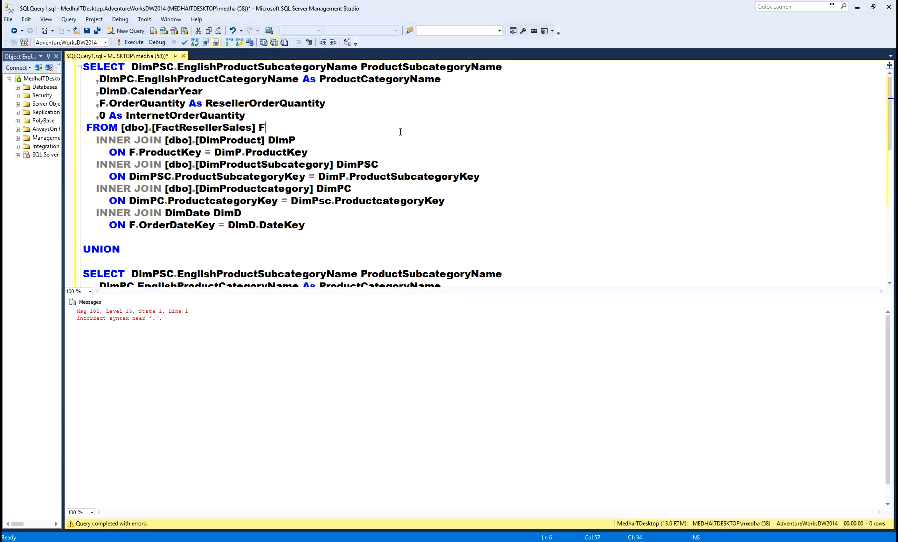
pyautogui.hotkey('ctrl', 'Home')
pyautogui.hotkey('shift', 'End')
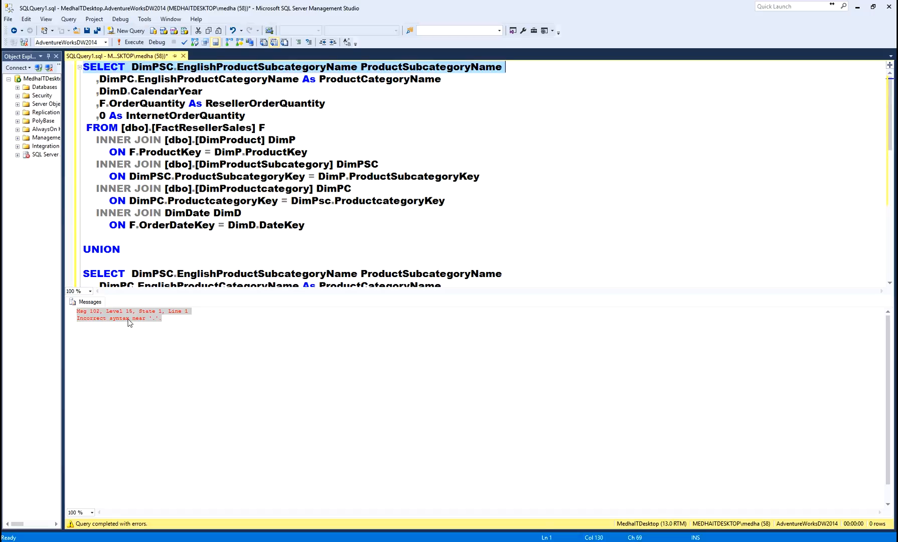
pyautogui.hotkey('ctrl', 'r')
pyautogui.click(254, 70)
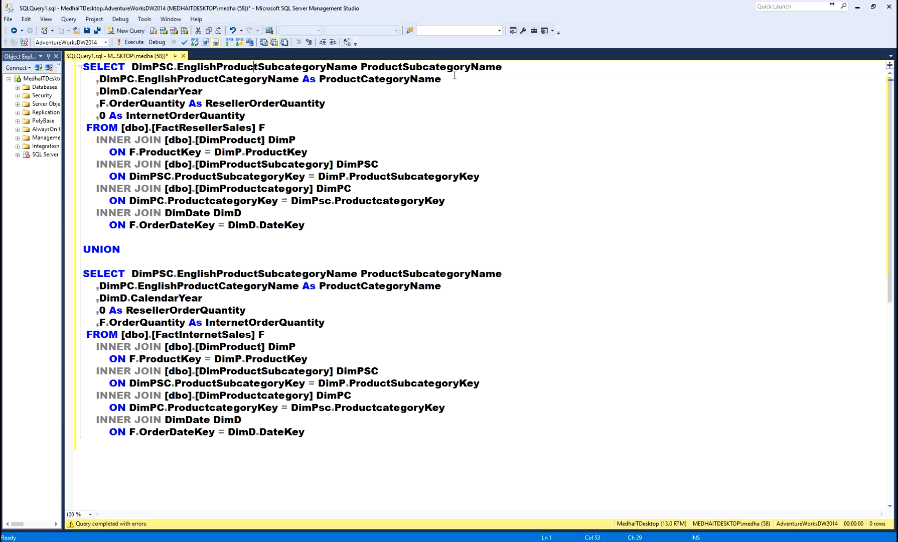
# - Execute only the first SELECT on FactResellerSales, above the UNION, and hide the results pane
pyautogui.press('Down')
pyautogui.press('Down')
pyautogui.press('Down')
pyautogui.press('Down')
pyautogui.press('Down')
pyautogui.press('Down')
pyautogui.press('Down')
pyautogui.press('Down')
pyautogui.press('Down')
pyautogui.press('Down')
pyautogui.press('Down')
pyautogui.press('Down')
pyautogui.press('Down')
pyautogui.press('Down')
pyautogui.press('Home')
pyautogui.hotkey('ctrl', 'shift', 'Home')
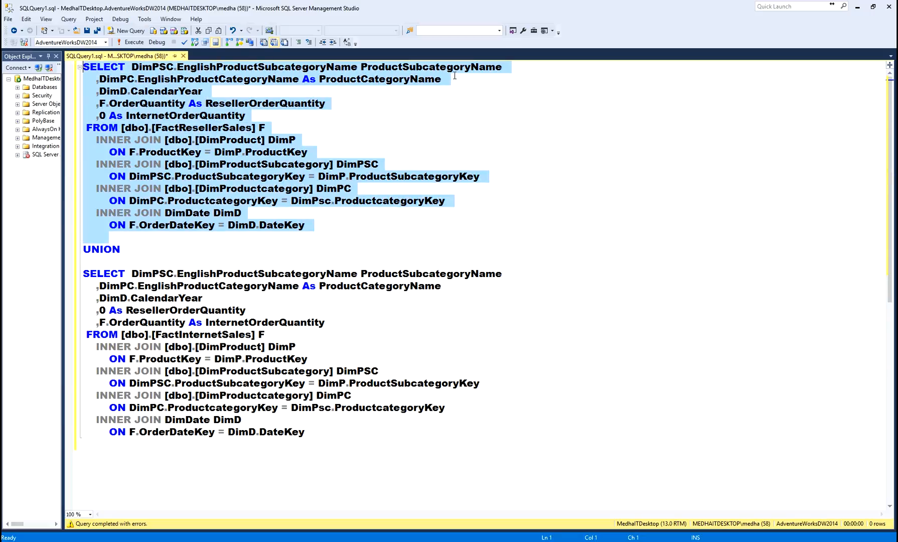
pyautogui.press('F5')
pyautogui.hotkey('ctrl', 'r')
# - Execute only the second SELECT on FactInternetSales, below the UNION, and hide the results pane
pyautogui.press('Down')
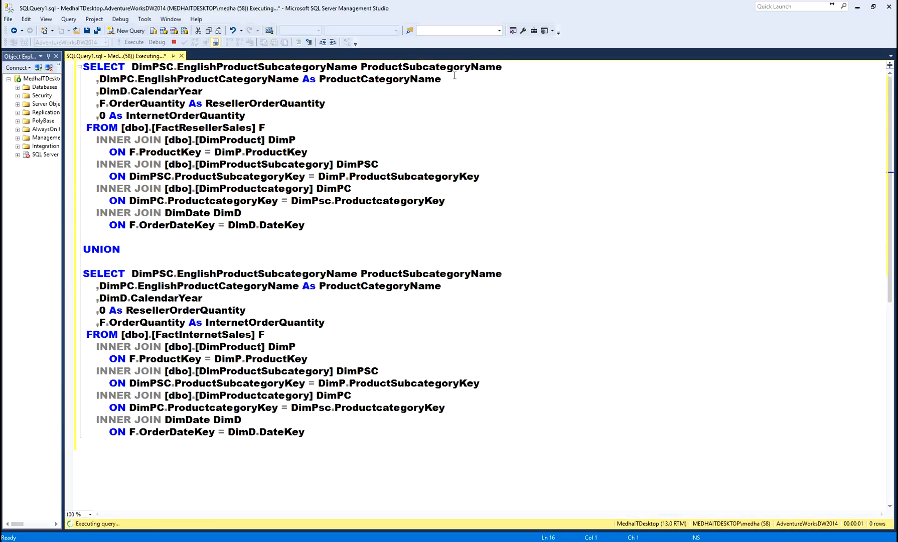
pyautogui.press('Up')
pyautogui.press('Up')
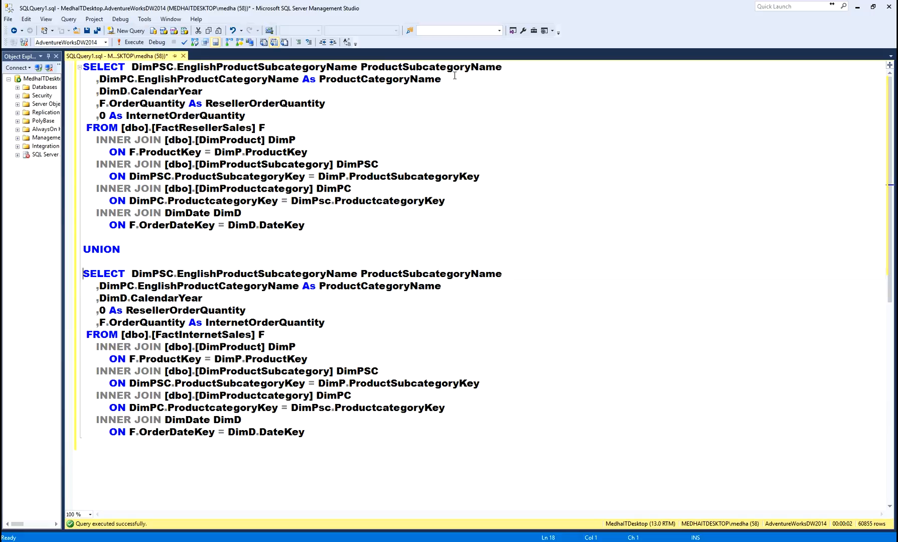
pyautogui.hotkey('ctrl', 'shift', 'End')
pyautogui.hotkey('ctrl', 'c')
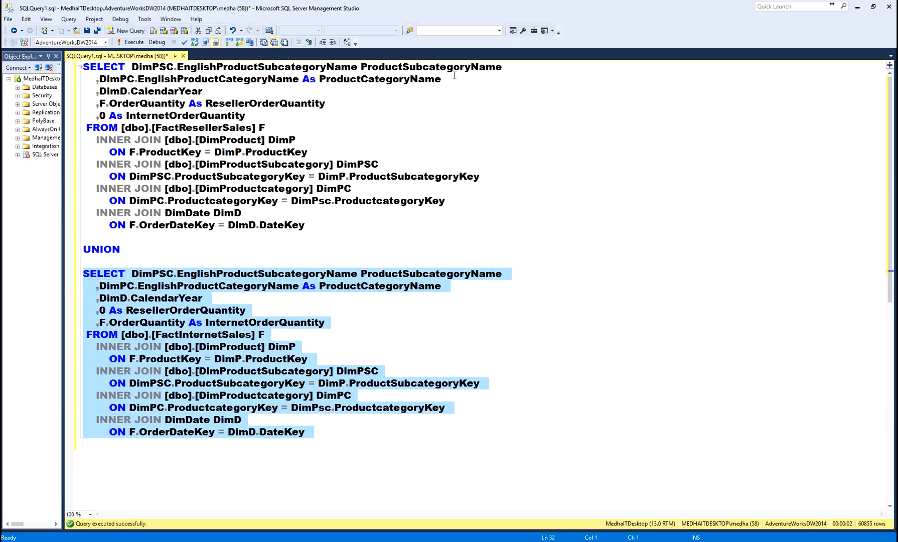
pyautogui.press('F5')
pyautogui.hotkey('ctrl', 'r')
# - Execute the complete UNION query to view the combined order quantities, and hide the results pane
pyautogui.press('Up')
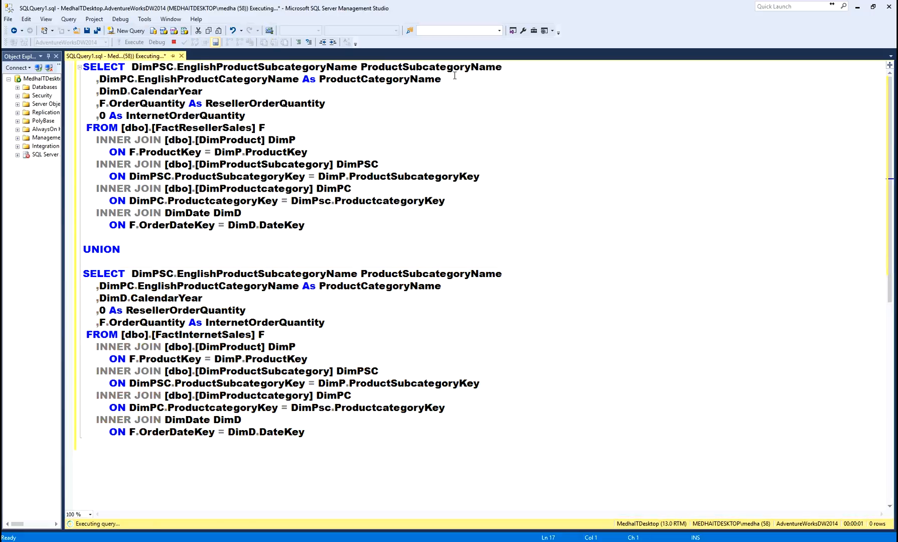
pyautogui.hotkey('ctrl', 'Home')
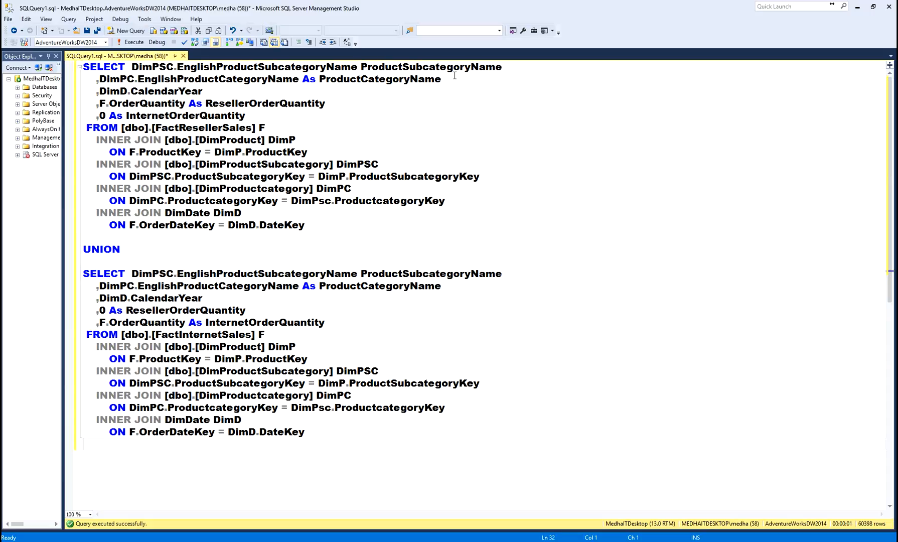
pyautogui.press('F5')
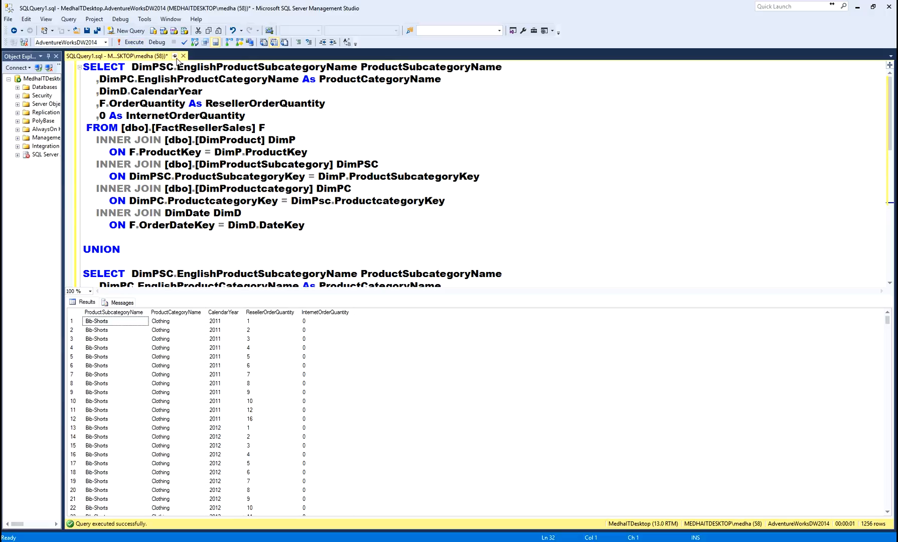
pyautogui.click(263, 150)
pyautogui.hotkey('ctrl', 'r')
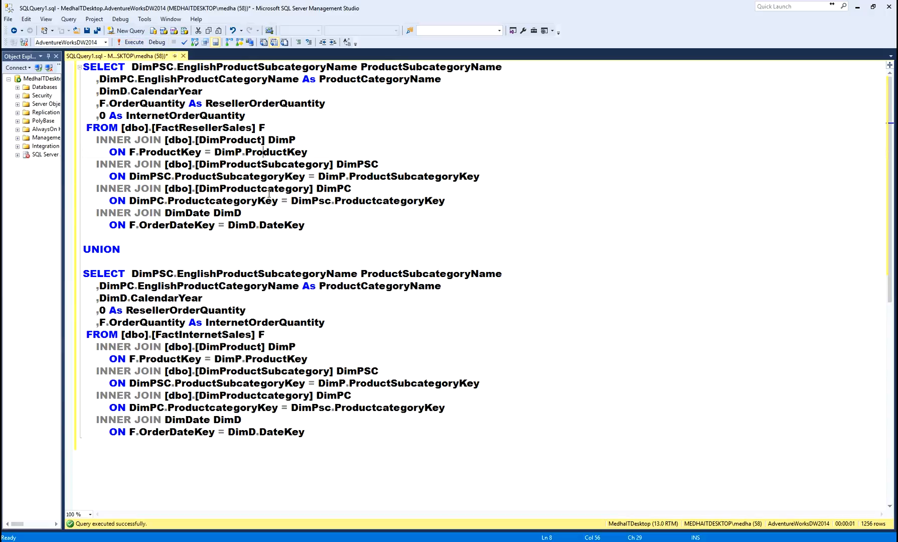
# - Copy the complete UNION query and paste it as the new shared dataset's query text in Visual Studio
pyautogui.moveTo(327, 440); pyautogui.dragTo(83, 67)
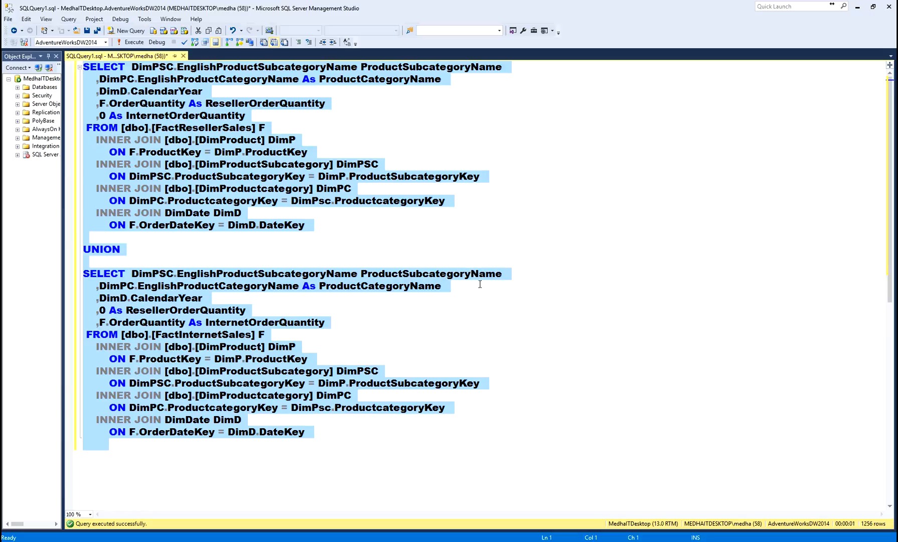
pyautogui.hotkey('alt', 'Tab')
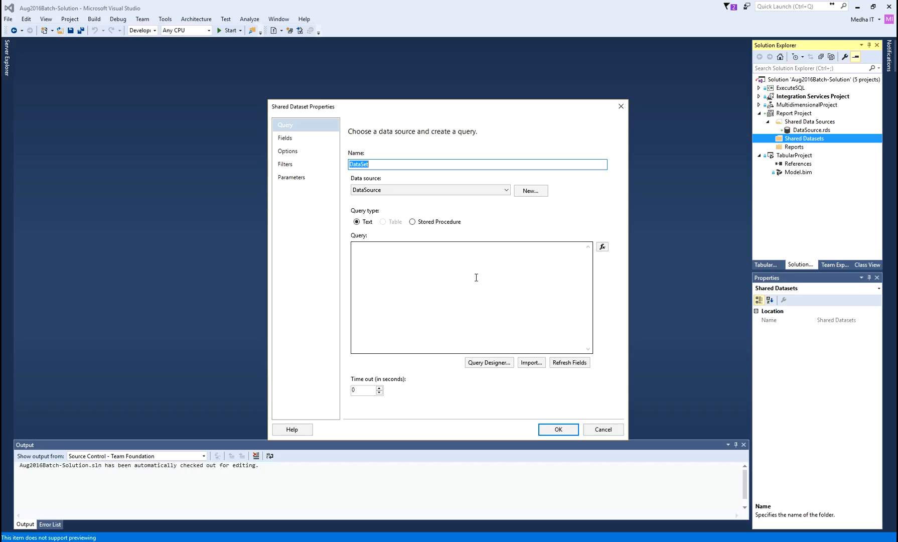
pyautogui.click(434, 277)
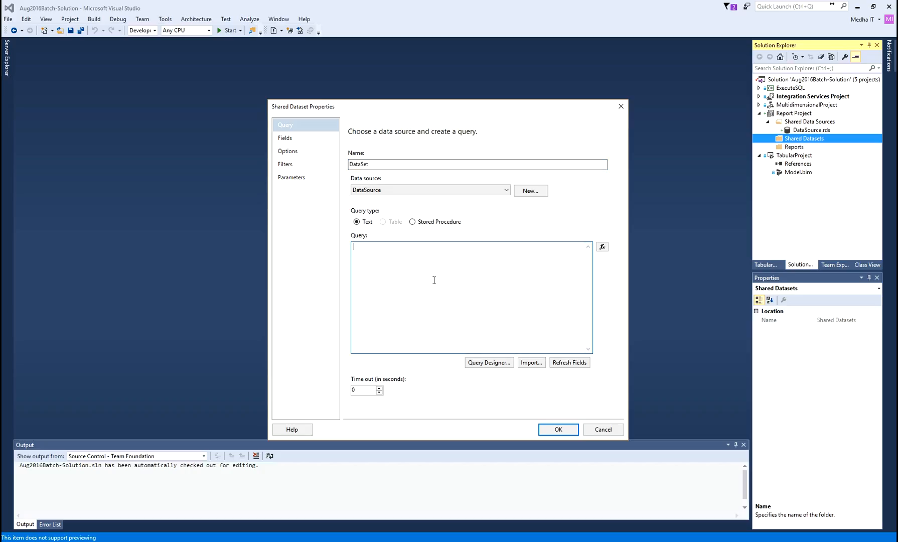
pyautogui.hotkey('ctrl', 'v')
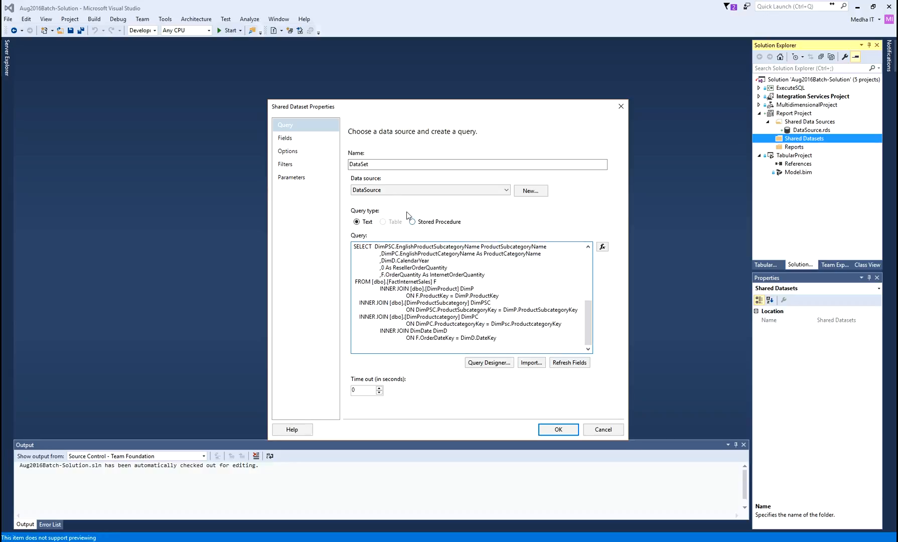
# - Name the shared dataset SalesByProduct
pyautogui.moveTo(375, 164); pyautogui.dragTo(322, 164)
pyautogui.write('Sales')
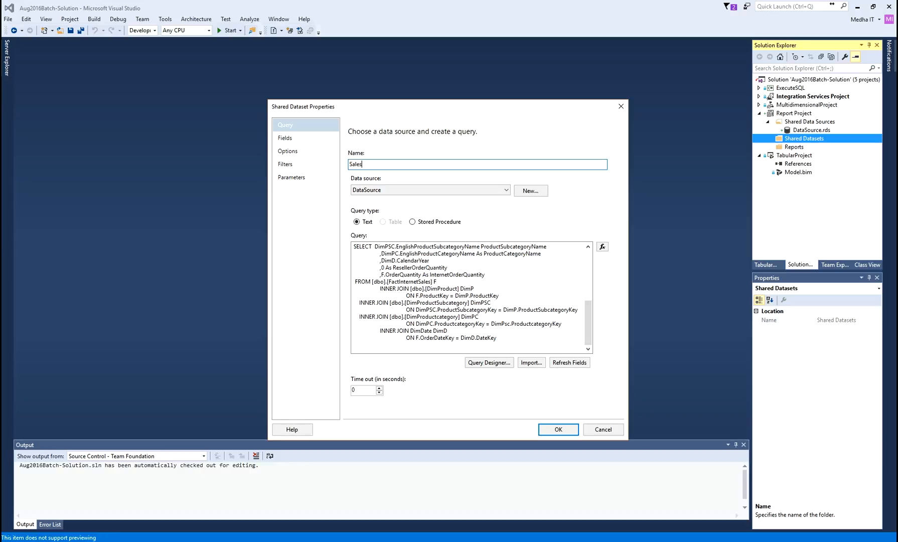
pyautogui.write('ByProduct')
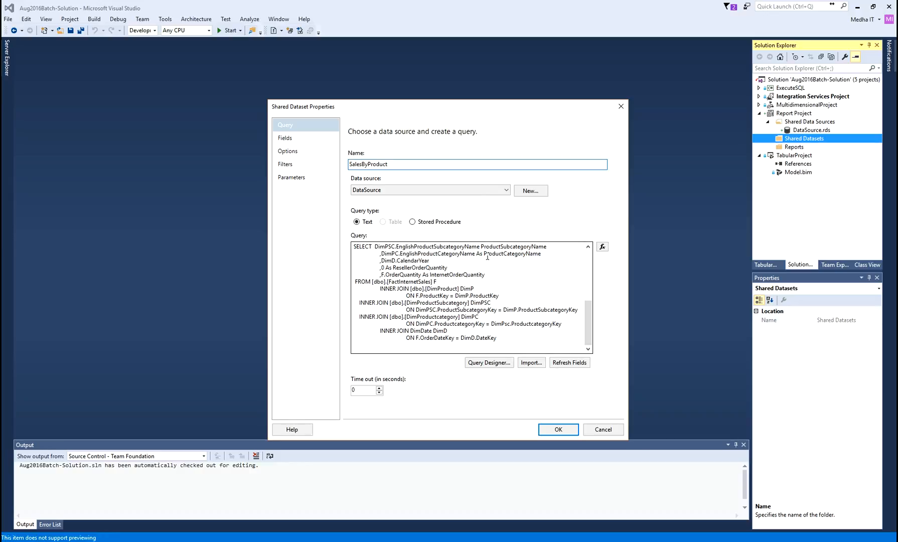
# - Compare the dataset's field names and sources with the column names and aliases used in the query
pyautogui.click(289, 137)
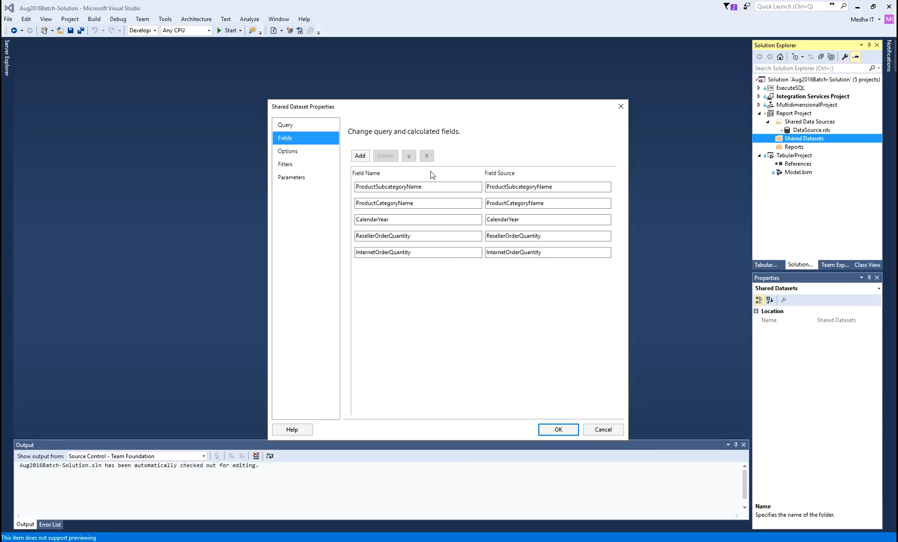
pyautogui.click(430, 187)
pyautogui.moveTo(430, 187); pyautogui.dragTo(355, 186)
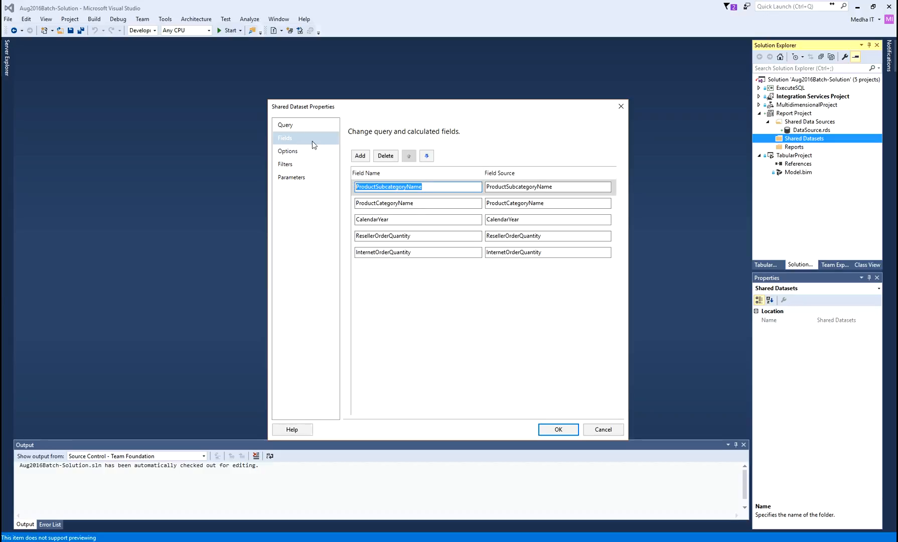
pyautogui.click(290, 126)
pyautogui.click(421, 249)
pyautogui.doubleClick(422, 247)
pyautogui.doubleClick(512, 246)
pyautogui.doubleClick(496, 254)
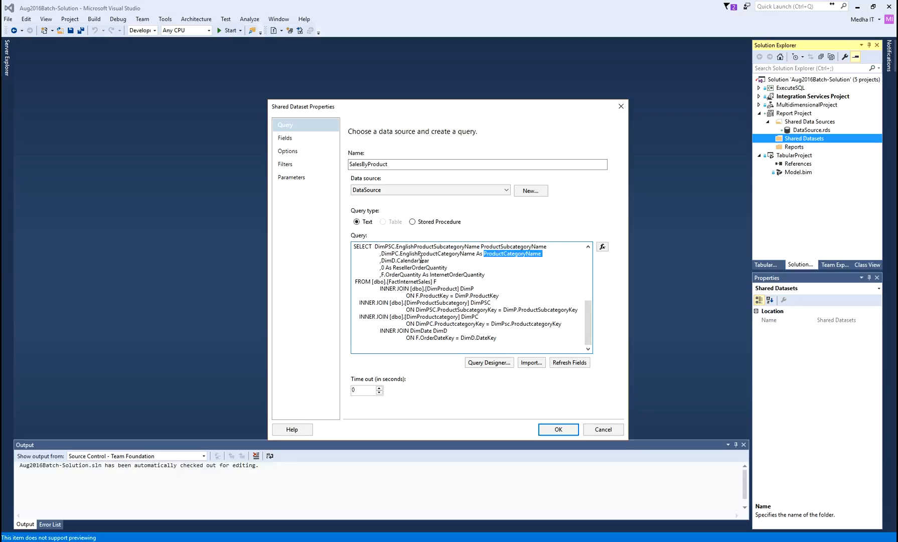
pyautogui.click(303, 142)
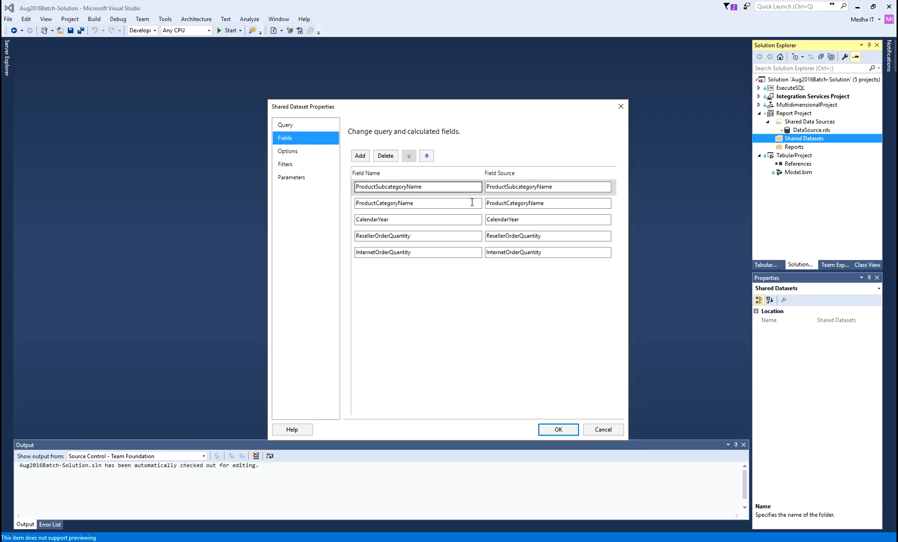
# - Review the dataset's collation and sensitivity options and its filter conditions alongside the query text
pyautogui.click(331, 151)
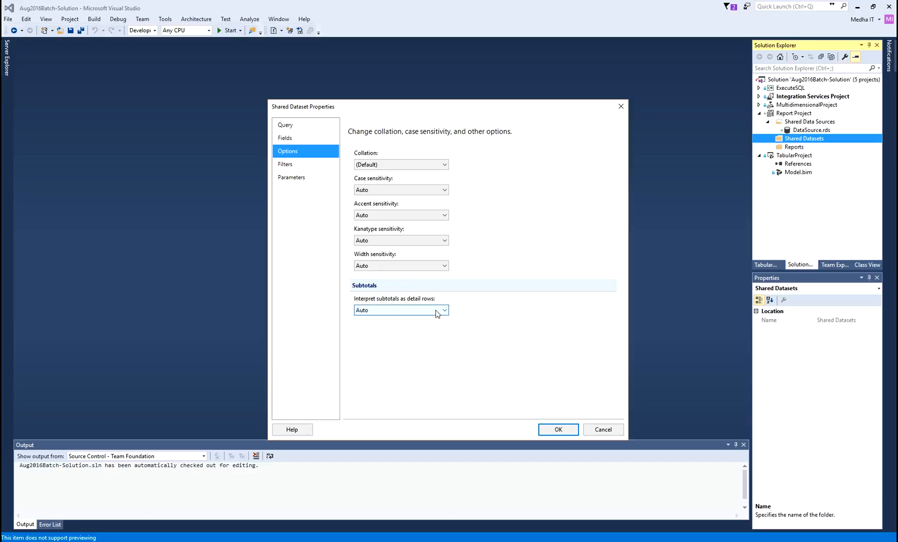
pyautogui.click(290, 166)
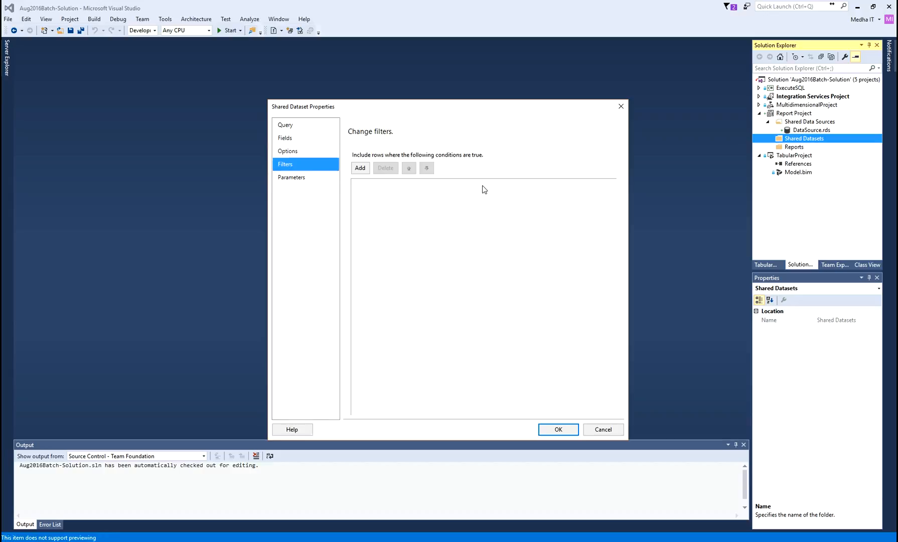
pyautogui.click(285, 125)
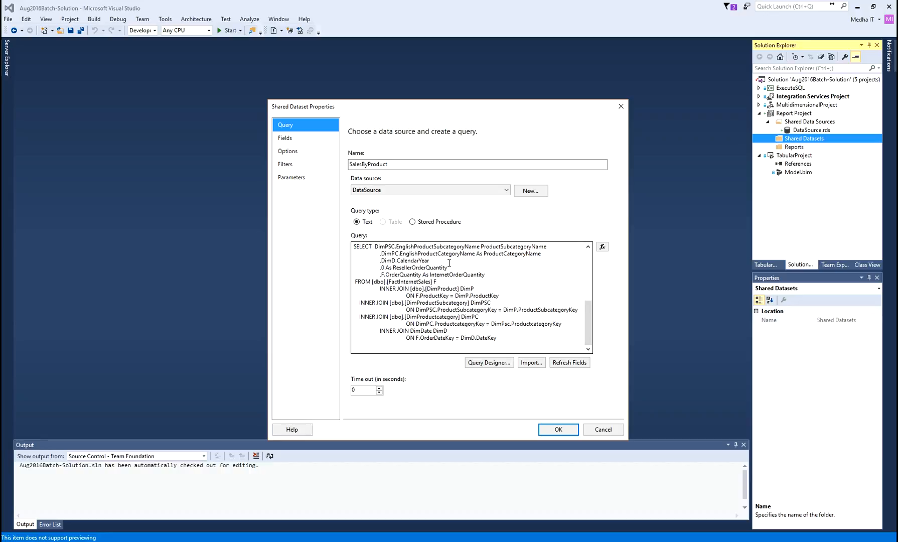
pyautogui.moveTo(508, 340); pyautogui.dragTo(353, 245)
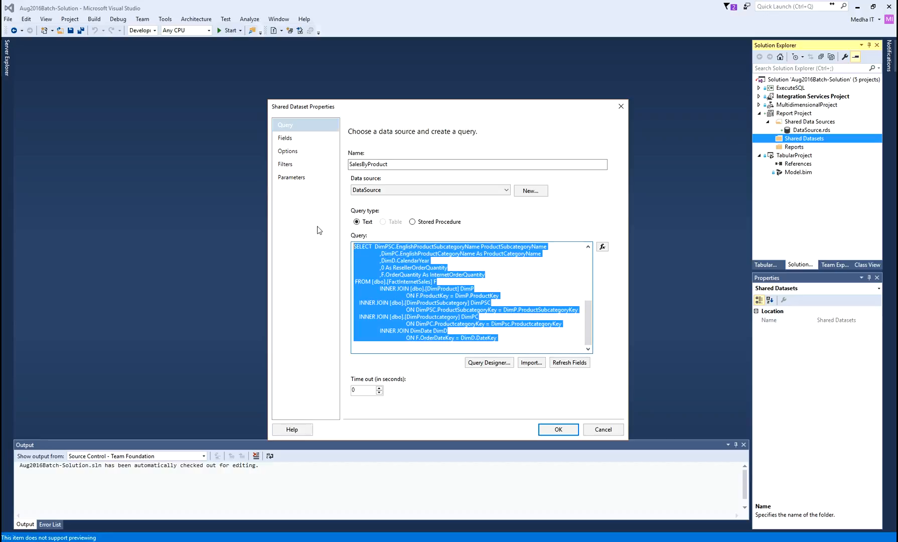
pyautogui.click(288, 164)
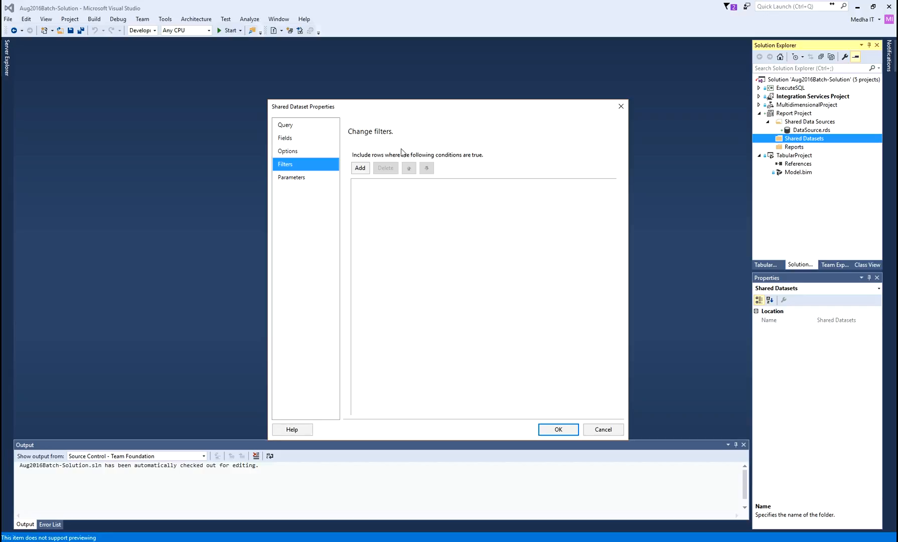
# - Examine the dataset's parameter settings and compare them with the query definition
pyautogui.click(296, 179)
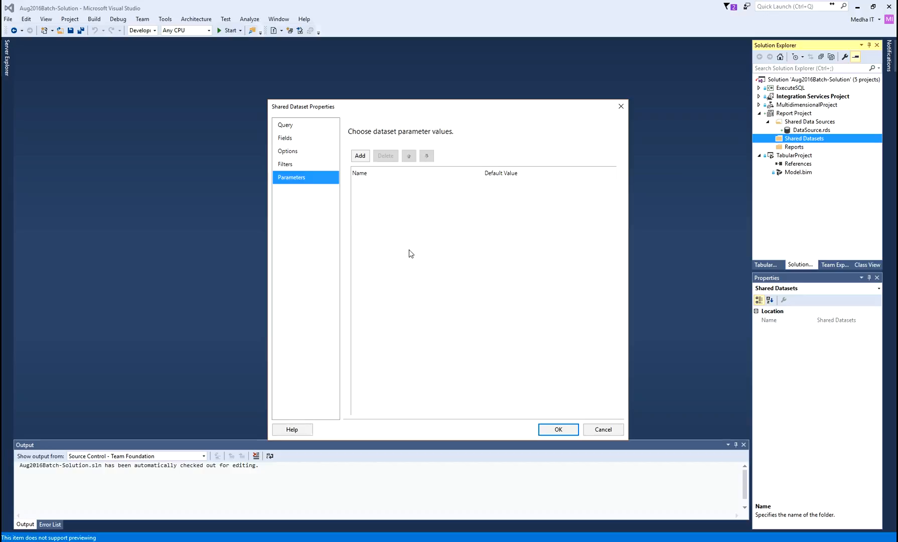
pyautogui.click(307, 126)
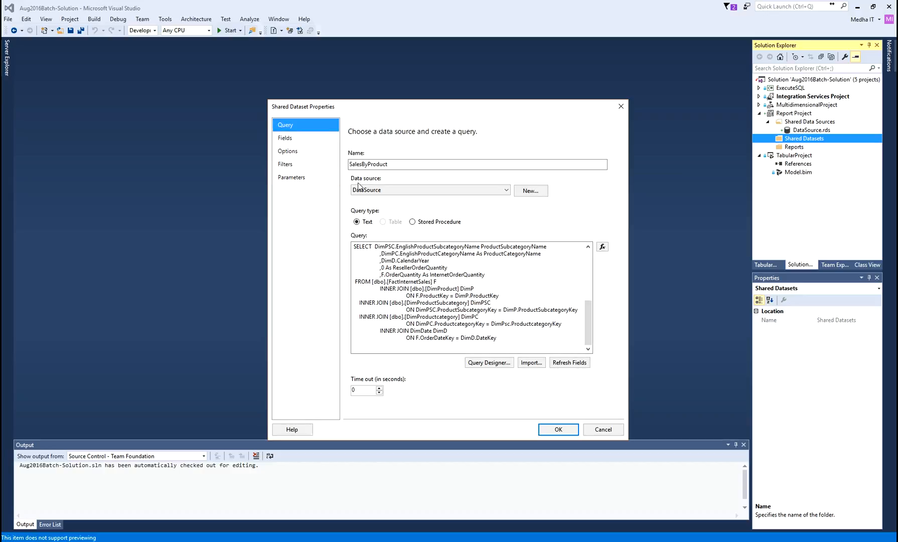
pyautogui.click(301, 180)
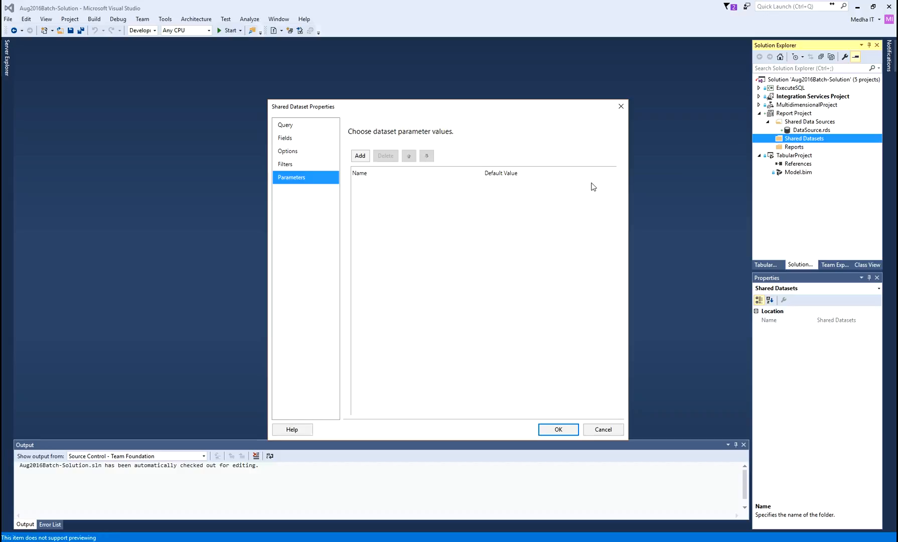
pyautogui.click(316, 127)
pyautogui.click(297, 178)
pyautogui.click(286, 129)
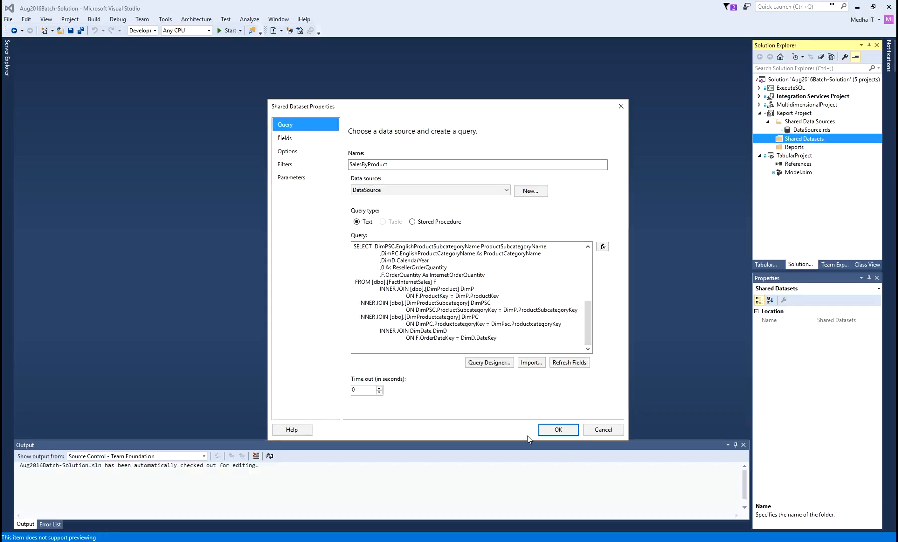
# - Check the pasted query around the UNION and create the shared dataset in the Report Project
pyautogui.click(425, 274)
pyautogui.moveTo(528, 338); pyautogui.dragTo(339, 232)
pyautogui.click(494, 311)
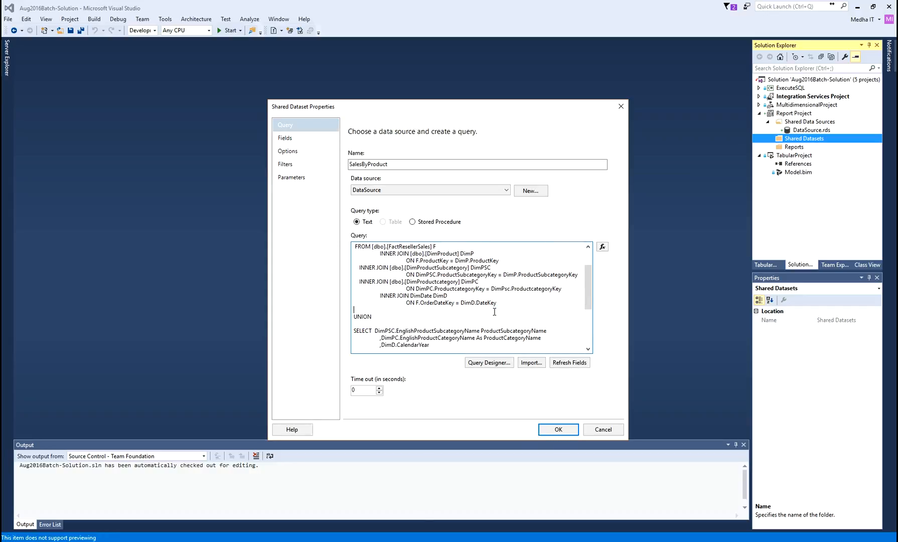
pyautogui.click(559, 429)
pyautogui.click(766, 140)
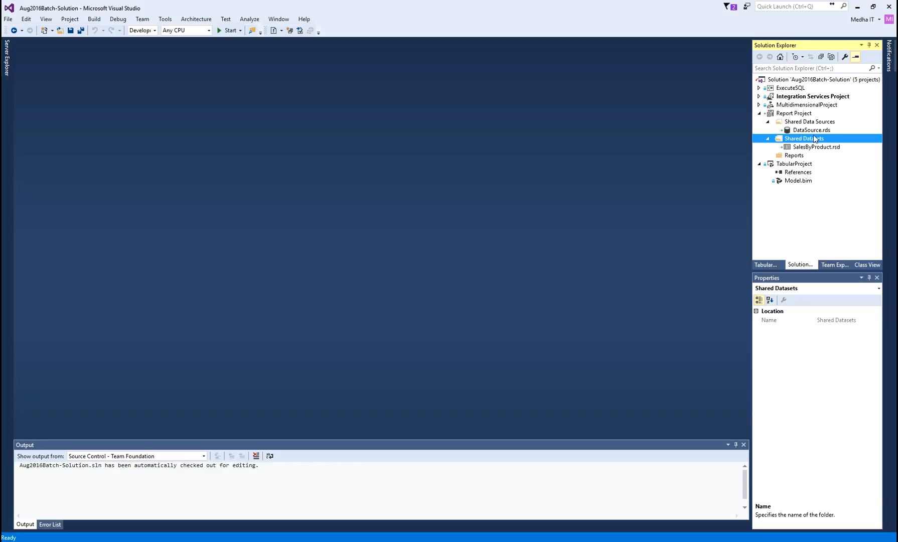
# - Inspect the properties of DataSource.rds and SalesByProduct.rsd, closing both without changes
pyautogui.click(810, 131)
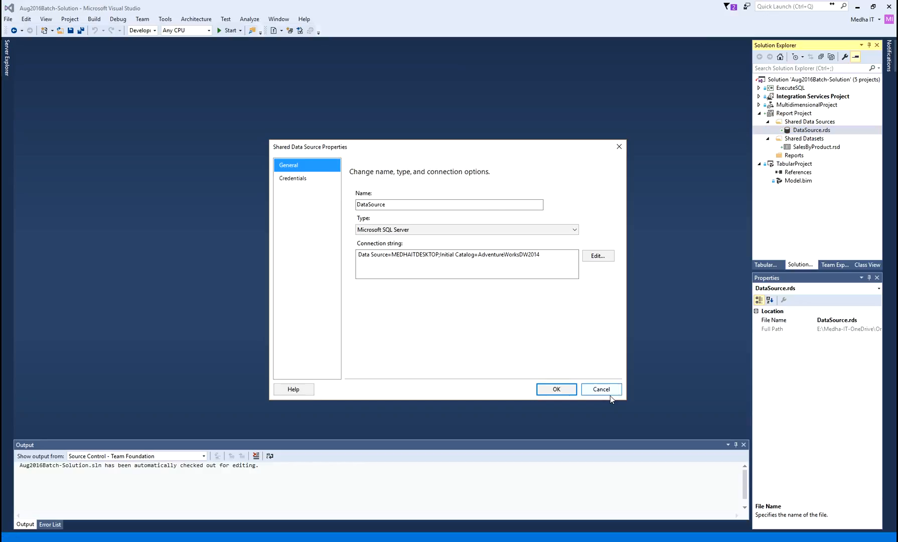
pyautogui.click(610, 391)
pyautogui.click(804, 148)
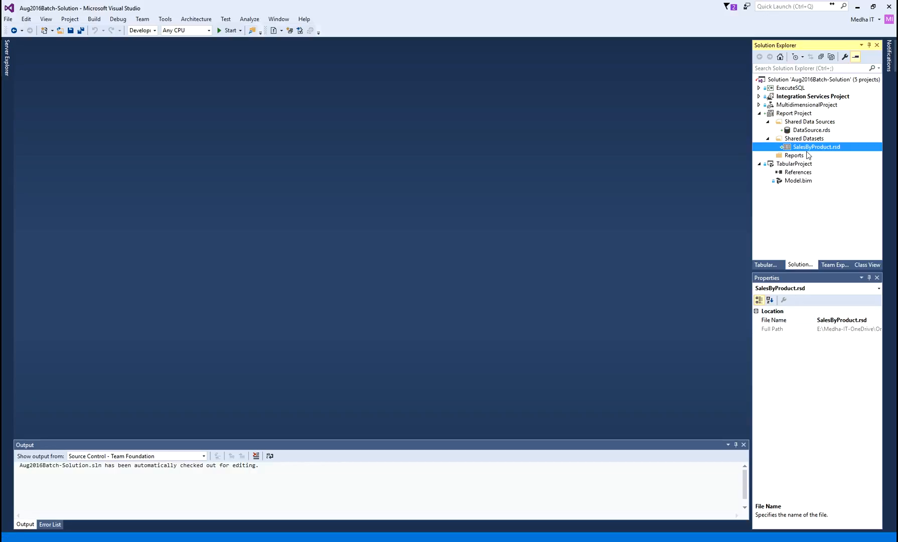
pyautogui.doubleClick(828, 150)
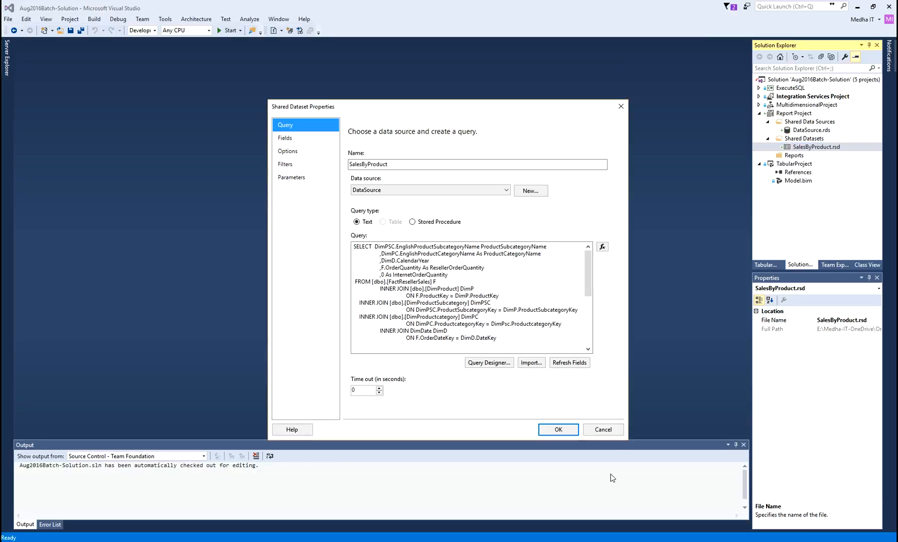
pyautogui.click(604, 429)
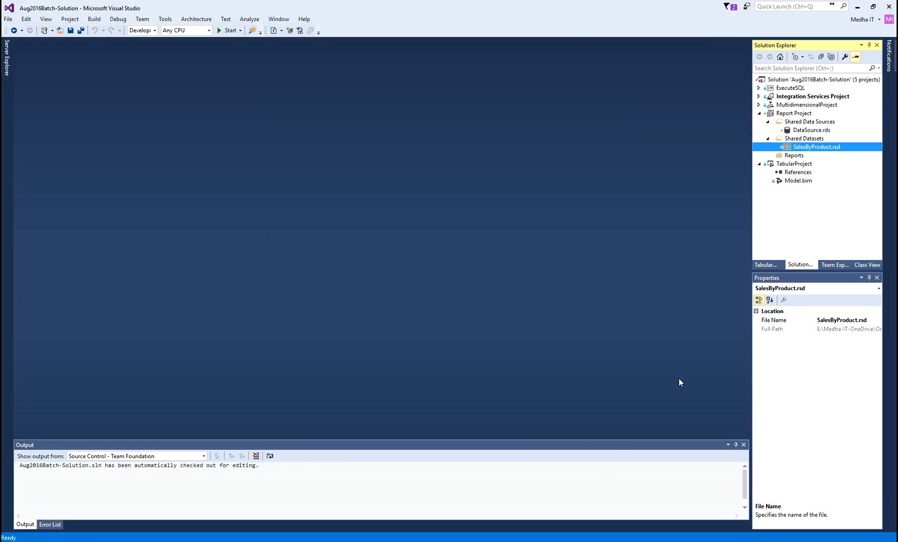
# - Add a new report to the Report Project with the Report Wizard and proceed to the data source selection
pyautogui.rightClick(794, 156)
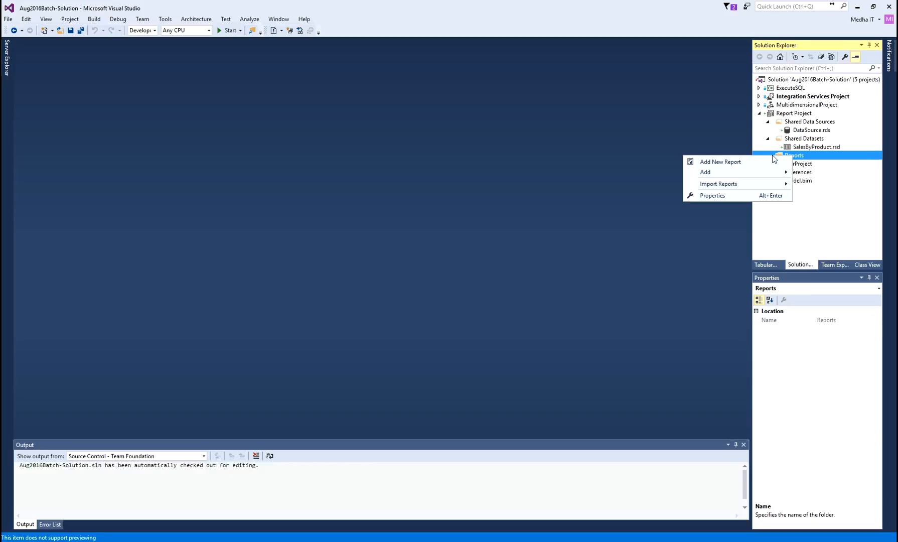
pyautogui.click(735, 162)
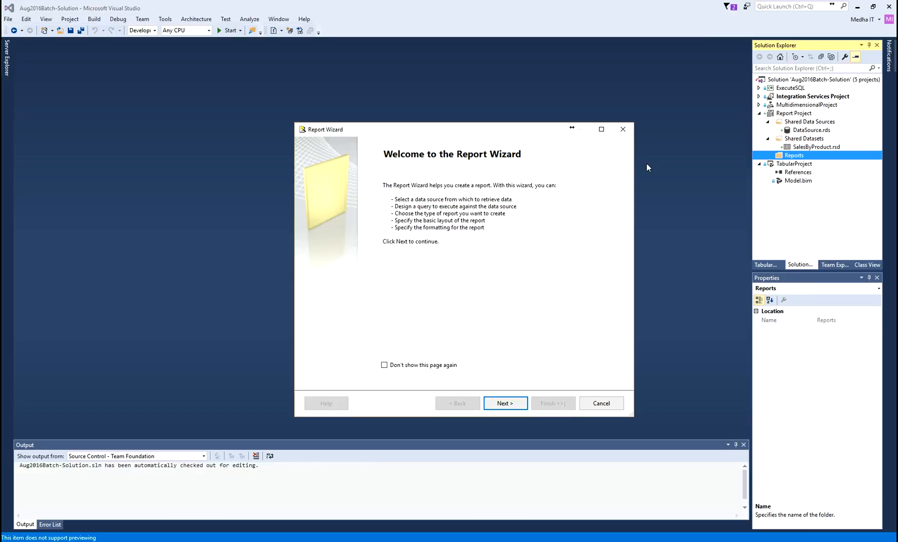
pyautogui.moveTo(390, 131); pyautogui.dragTo(320, 101)
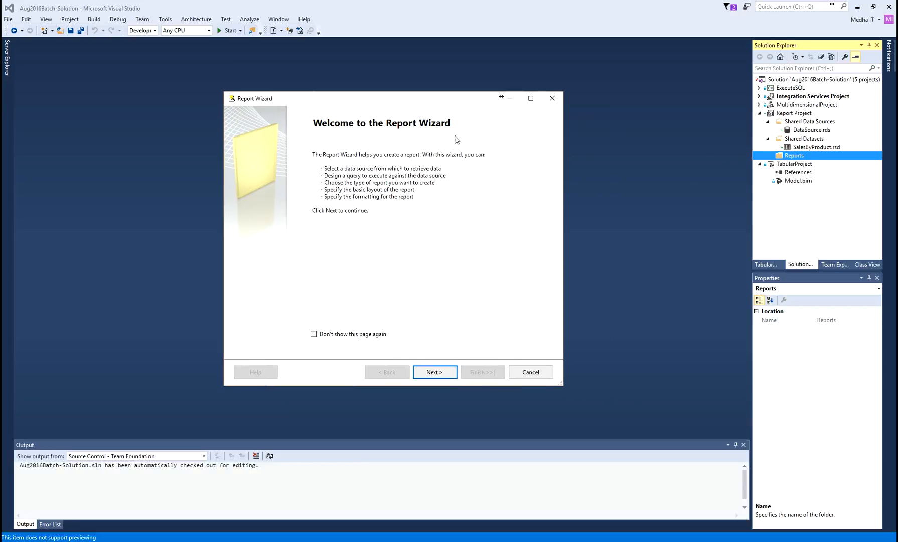
pyautogui.click(437, 374)
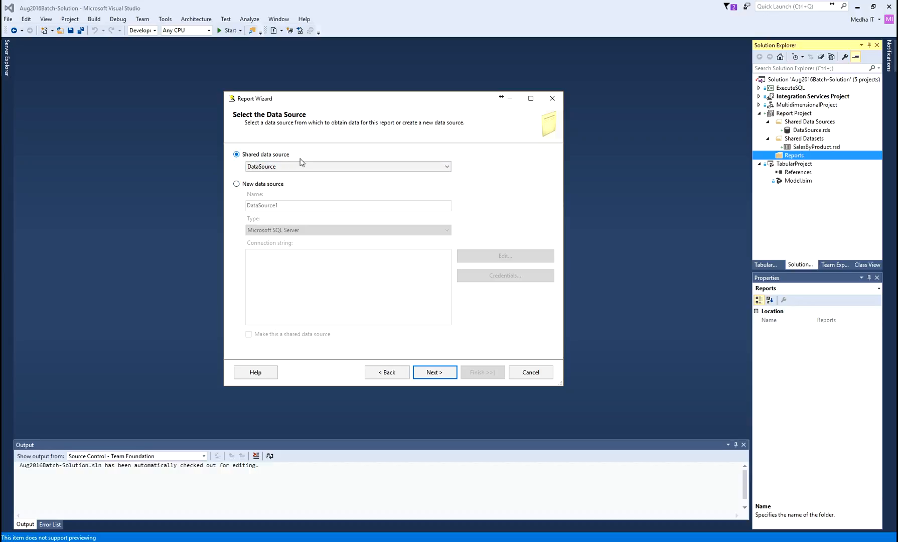
# - Look at the new data source option, then use the shared data source DataSource and continue to the query design
pyautogui.click(236, 183)
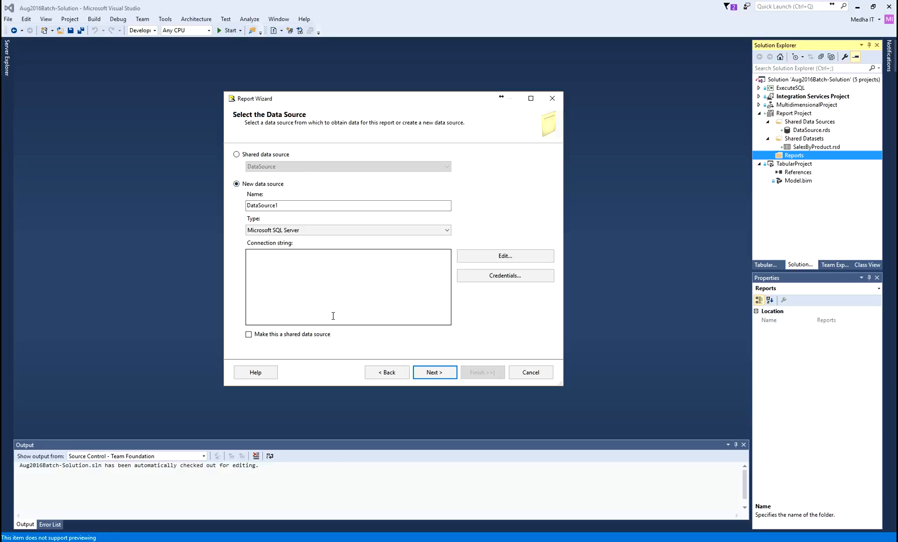
pyautogui.click(243, 156)
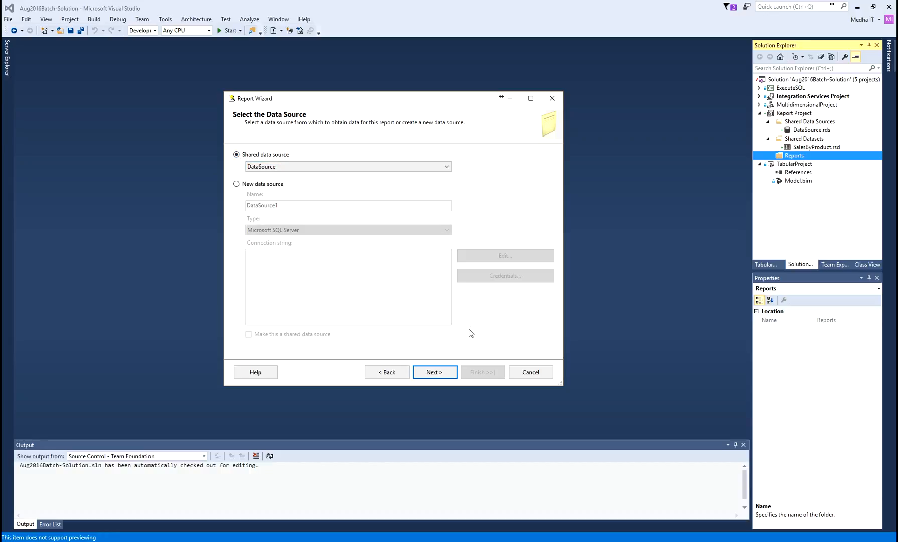
pyautogui.click(445, 372)
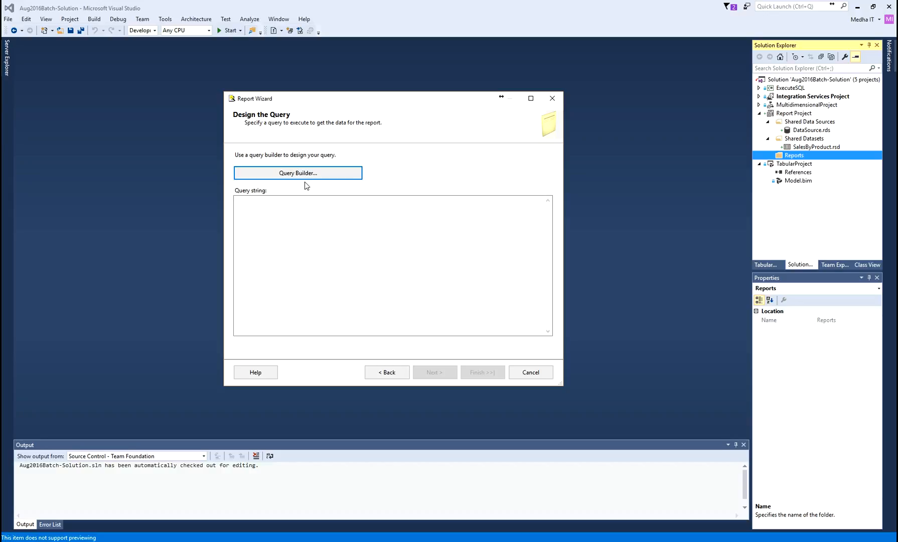
# - Paste the UNION query as the report's query string and check both SELECT parts
pyautogui.click(375, 250)
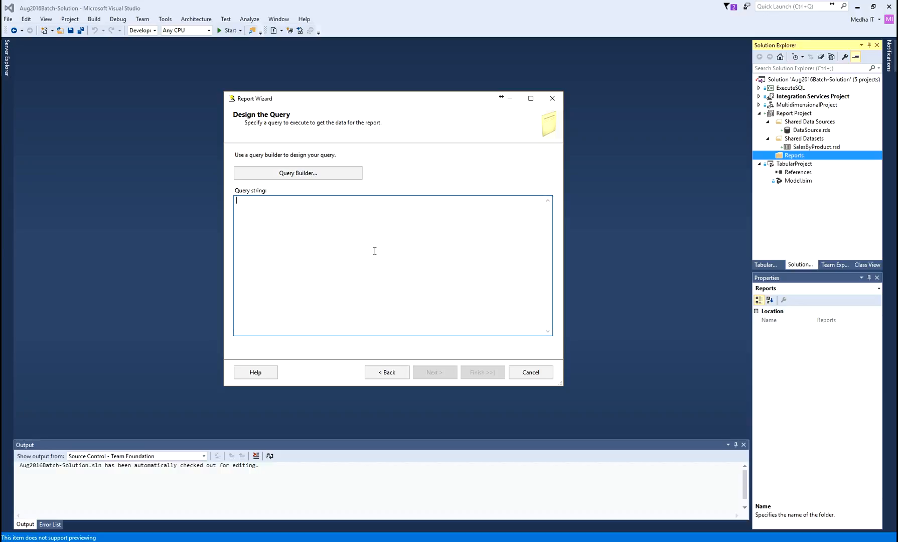
pyautogui.hotkey('ctrl', 'v')
pyautogui.moveTo(549, 273); pyautogui.dragTo(550, 203)
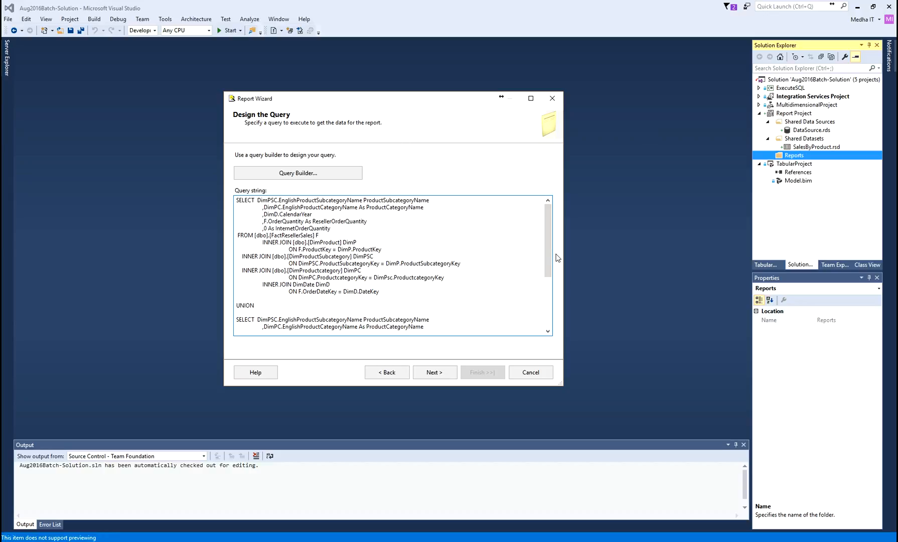
pyautogui.moveTo(547, 226); pyautogui.dragTo(547, 276)
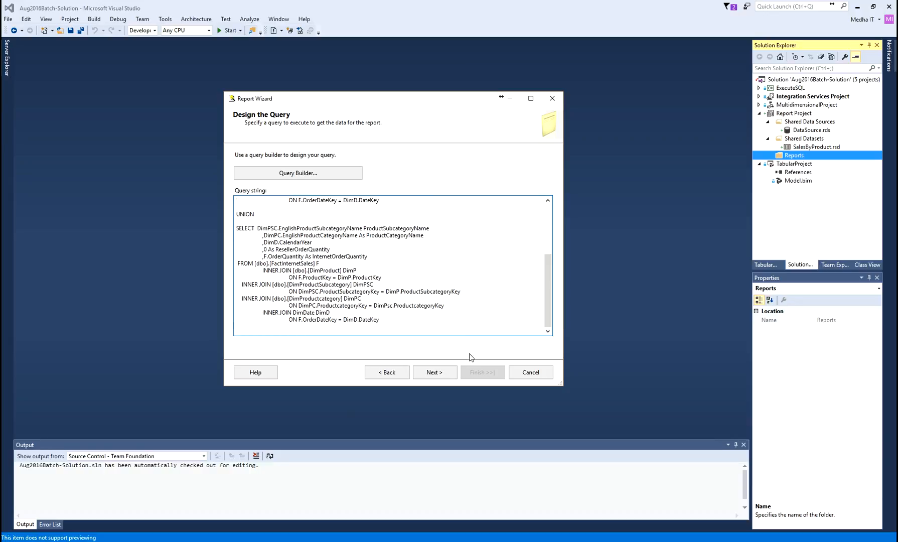
# - Accept the query, look ahead at the table design page, and return to the report type selection
pyautogui.click(443, 375)
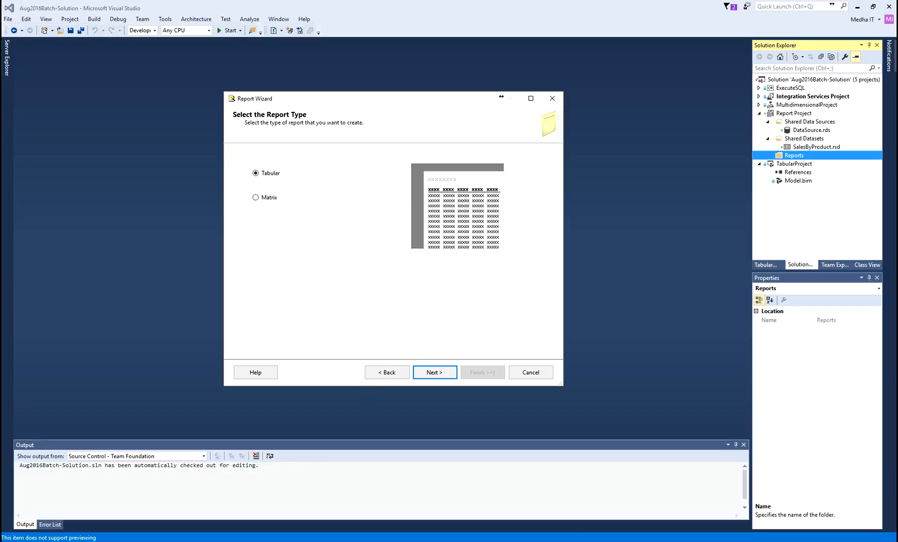
pyautogui.click(607, 494)
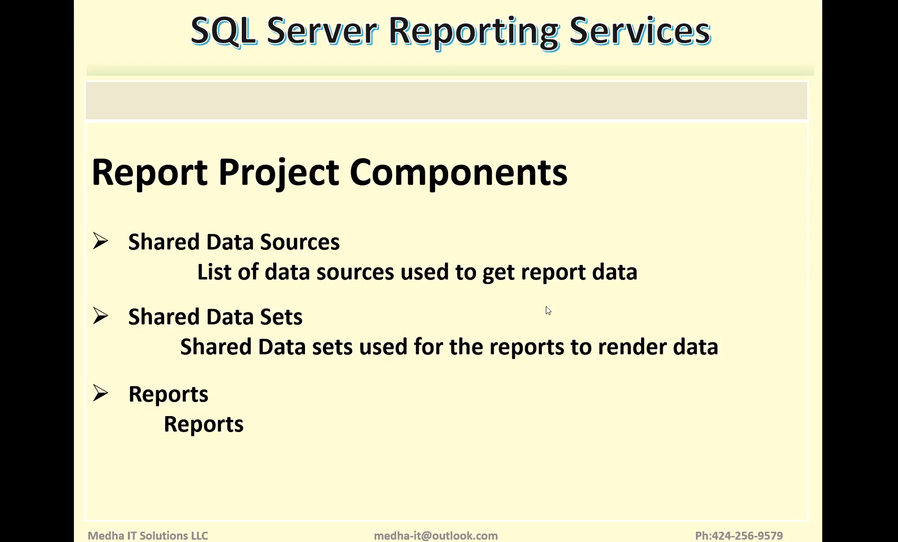
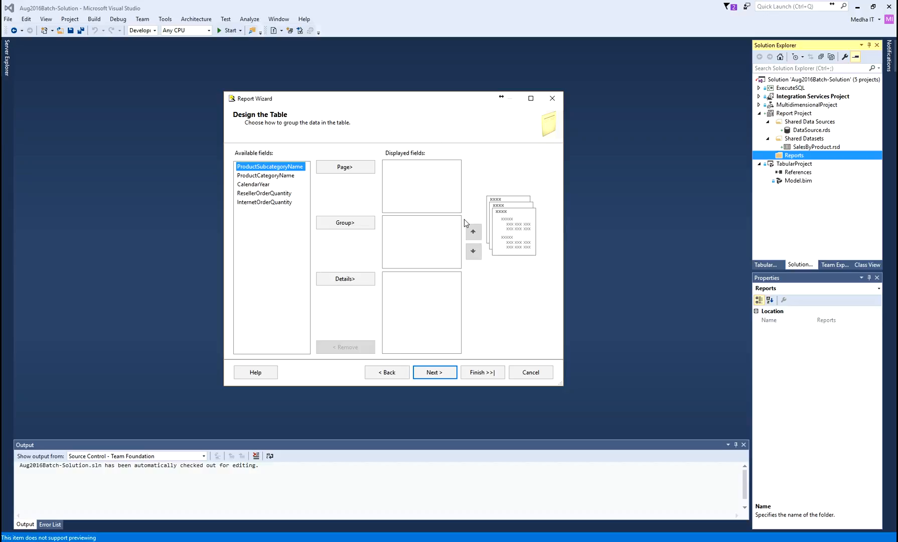
pyautogui.click(429, 372)
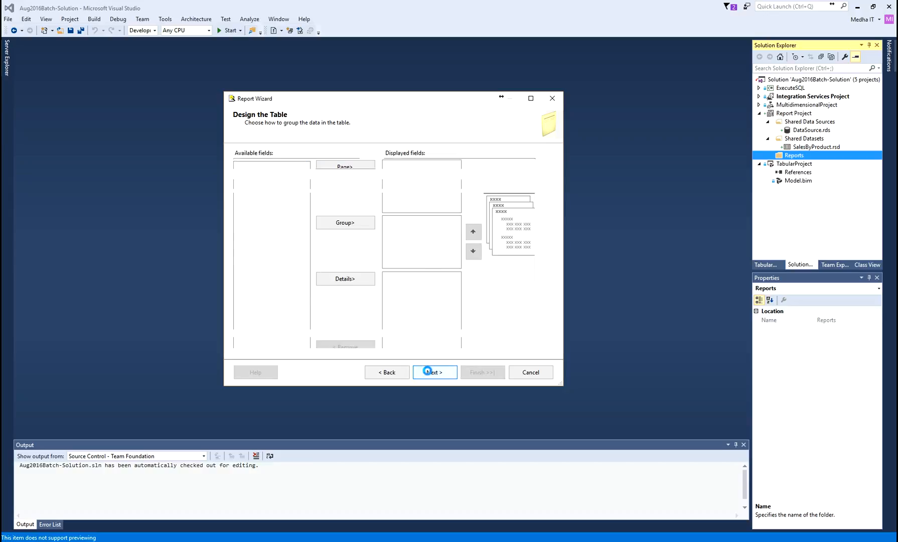
pyautogui.click(399, 373)
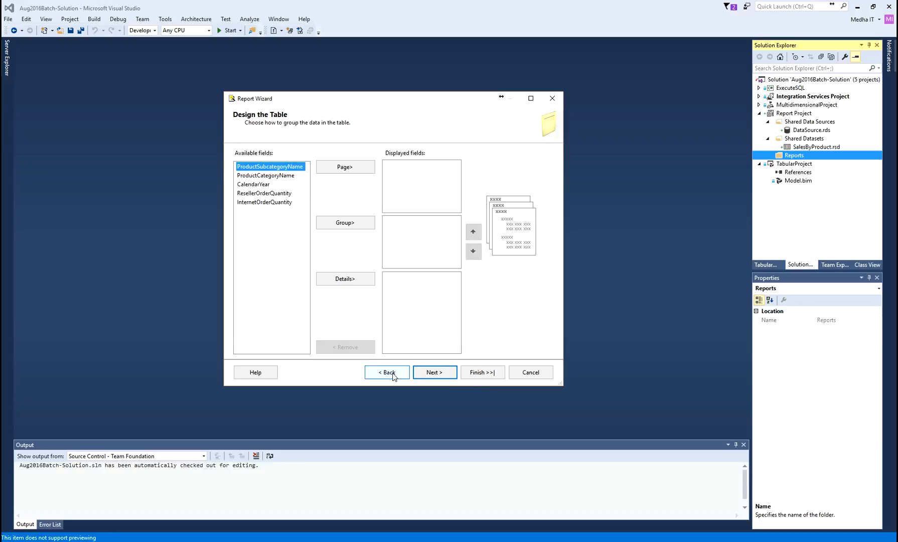
pyautogui.click(390, 373)
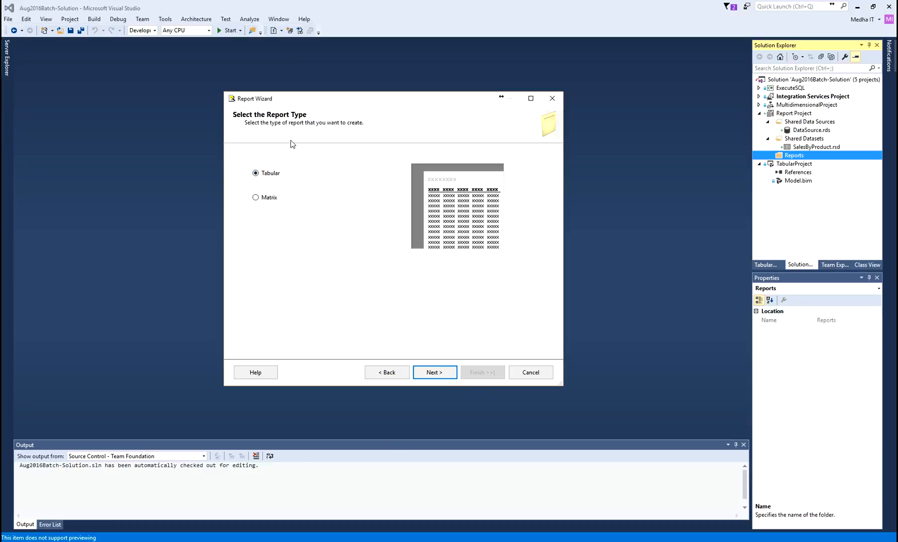
# - Choose the Matrix report type, look at its matrix design page, and return to the report type selection
pyautogui.click(255, 198)
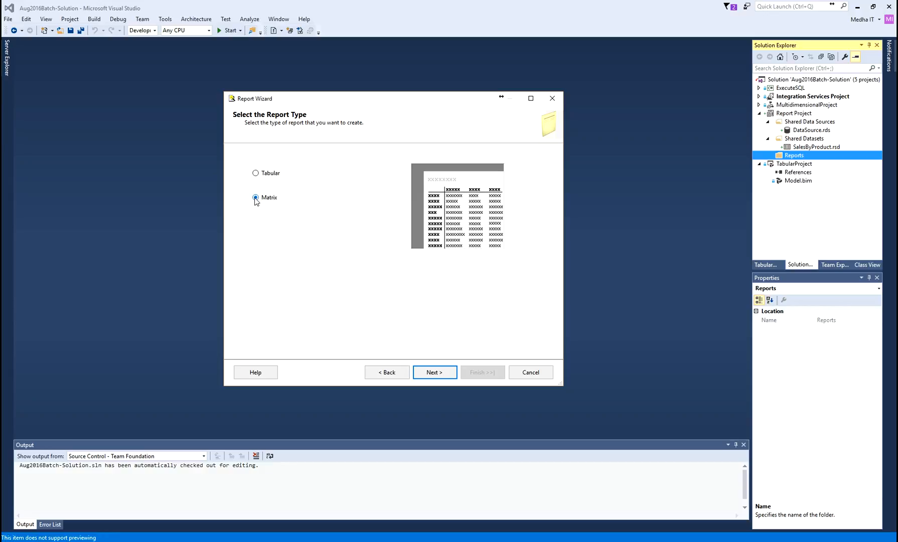
pyautogui.click(447, 377)
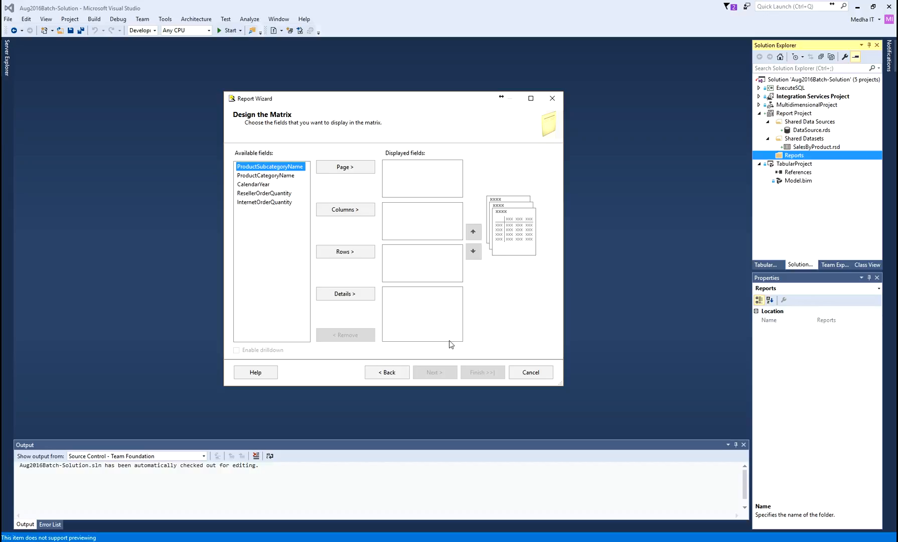
pyautogui.click(388, 373)
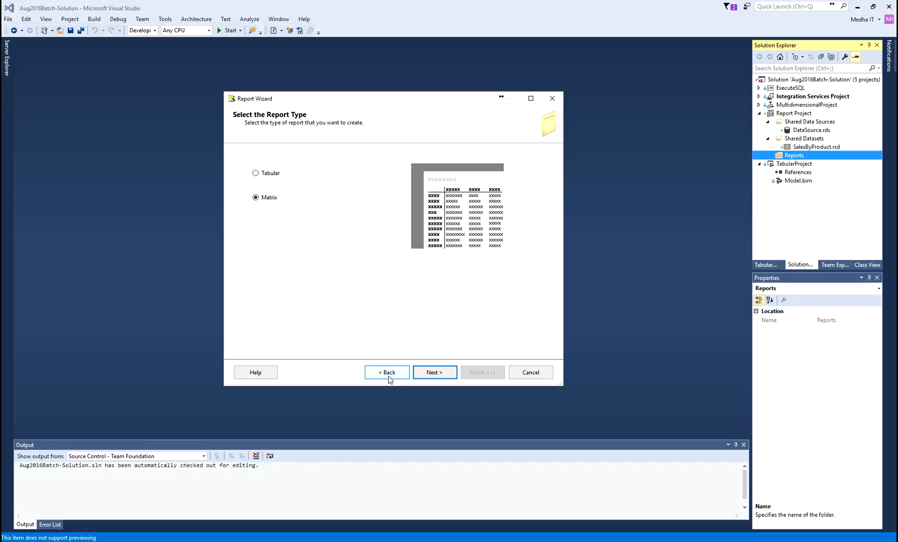
pyautogui.click(432, 372)
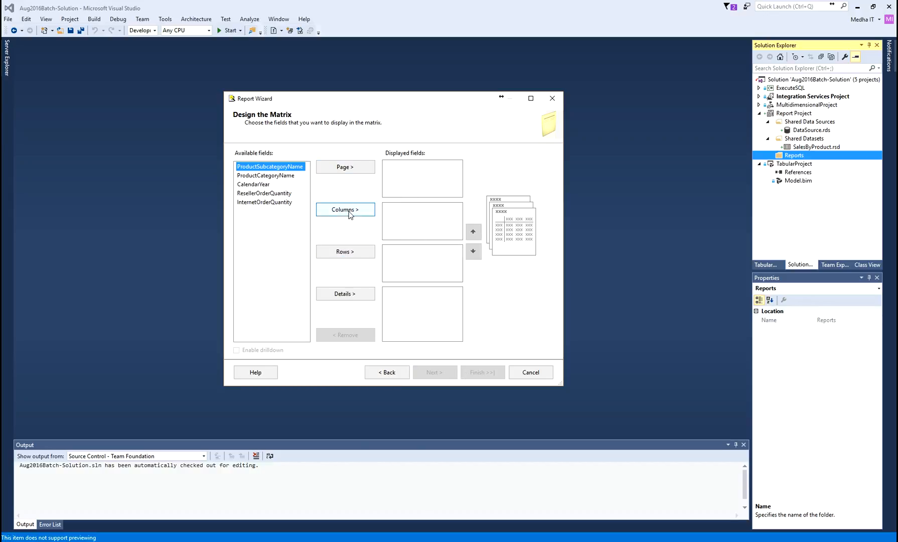
pyautogui.click(386, 373)
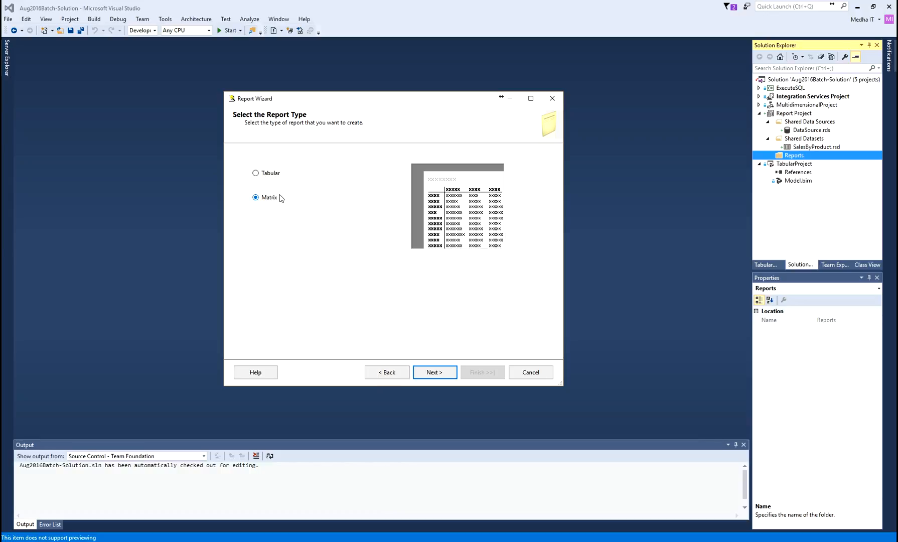
# - Choose the Tabular report type and continue to the table design
pyautogui.click(269, 176)
pyautogui.click(433, 371)
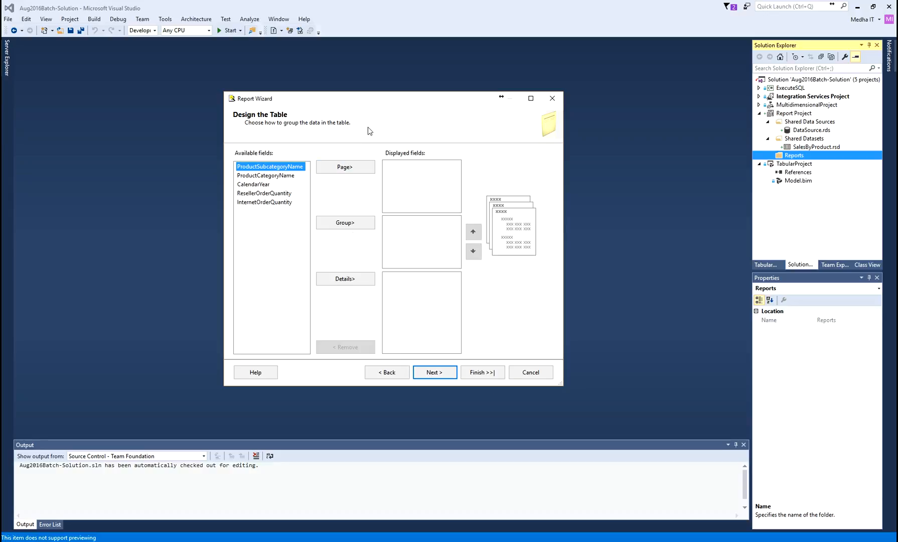
pyautogui.click(384, 371)
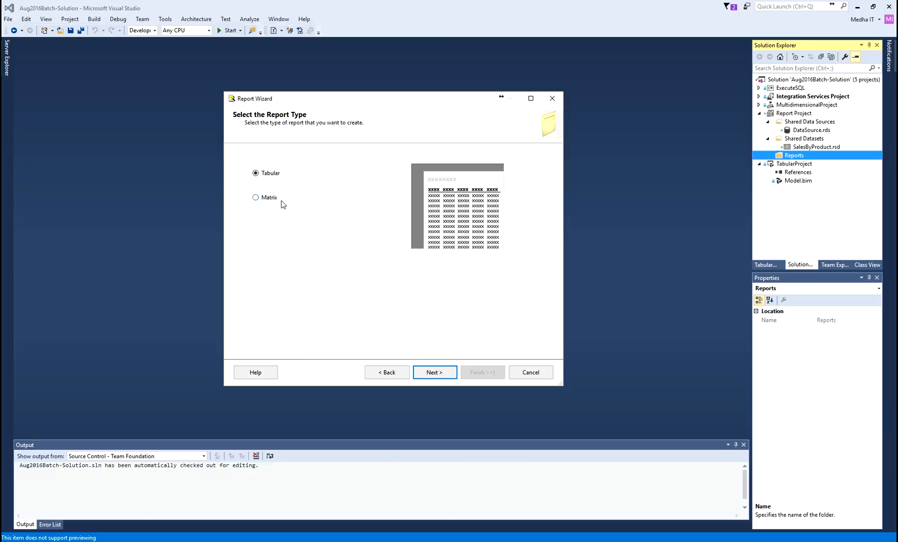
pyautogui.click(435, 371)
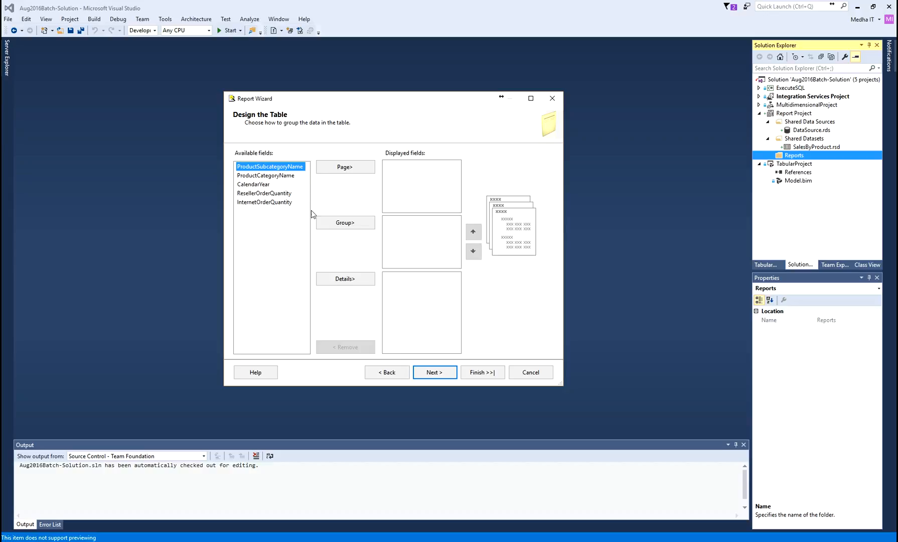
# - Assign the CalendarYear field to the page level of the table
pyautogui.click(246, 185)
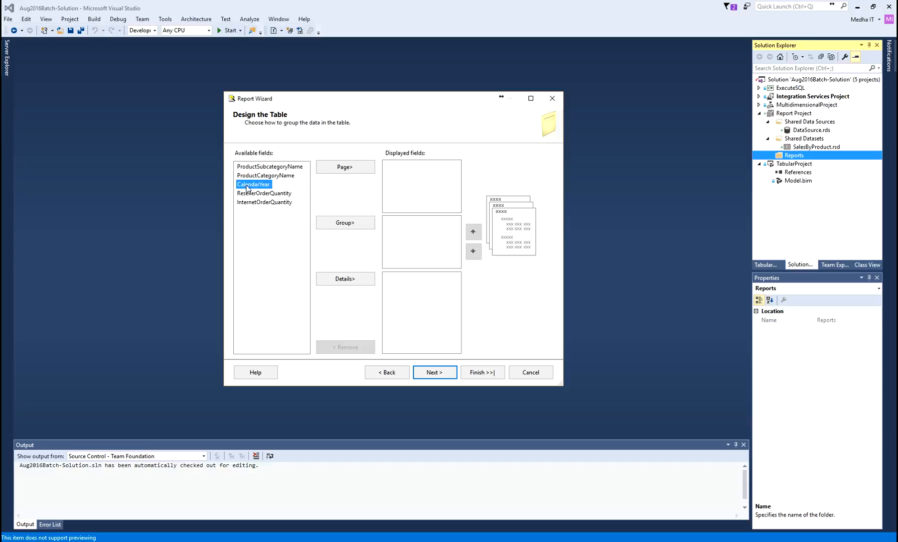
pyautogui.click(337, 166)
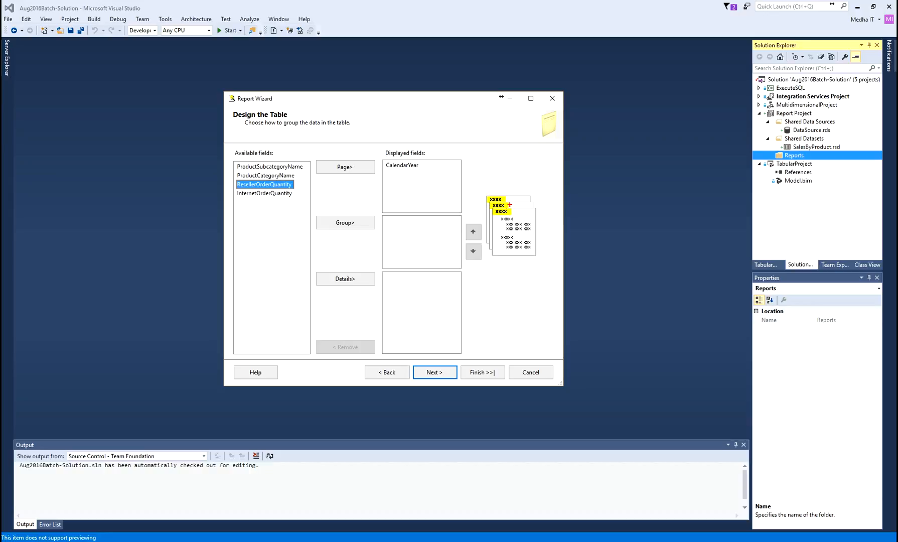
pyautogui.moveTo(507, 197)
pyautogui.mouseDown()
pyautogui.moveTo(479, 203)
pyautogui.moveTo(493, 216)
pyautogui.moveTo(512, 211)
pyautogui.moveTo(504, 197)
pyautogui.mouseUp()
pyautogui.press('Escape')
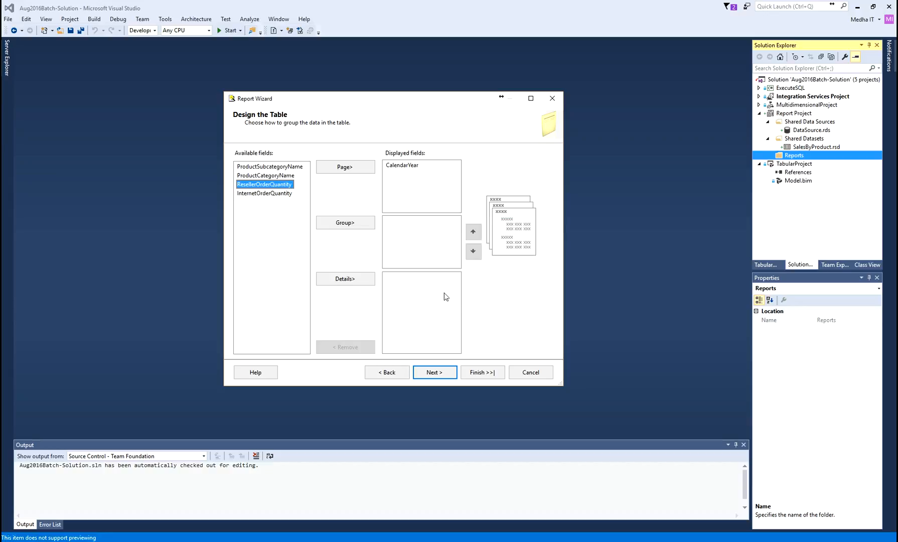
# - Add ResellerOrderQuantity and InternetOrderQuantity to the details level of the table
pyautogui.click(340, 285)
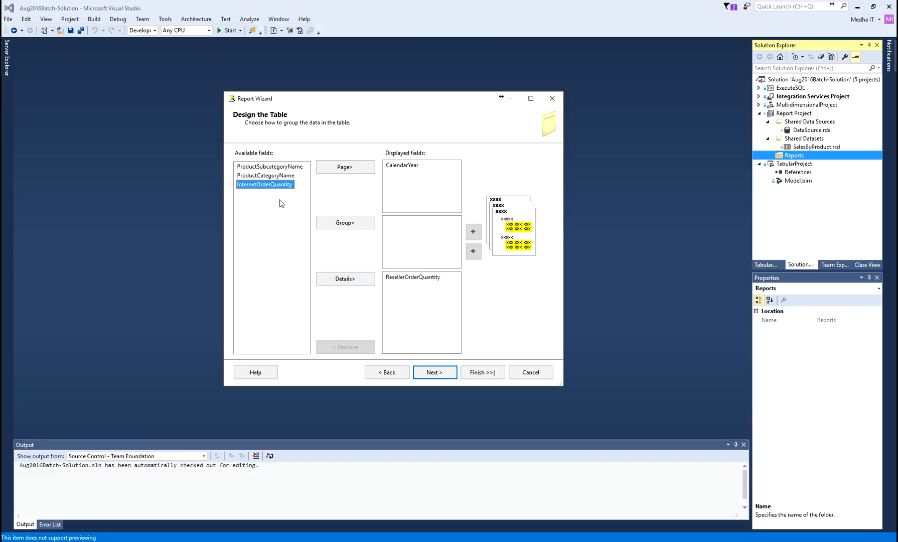
pyautogui.click(337, 281)
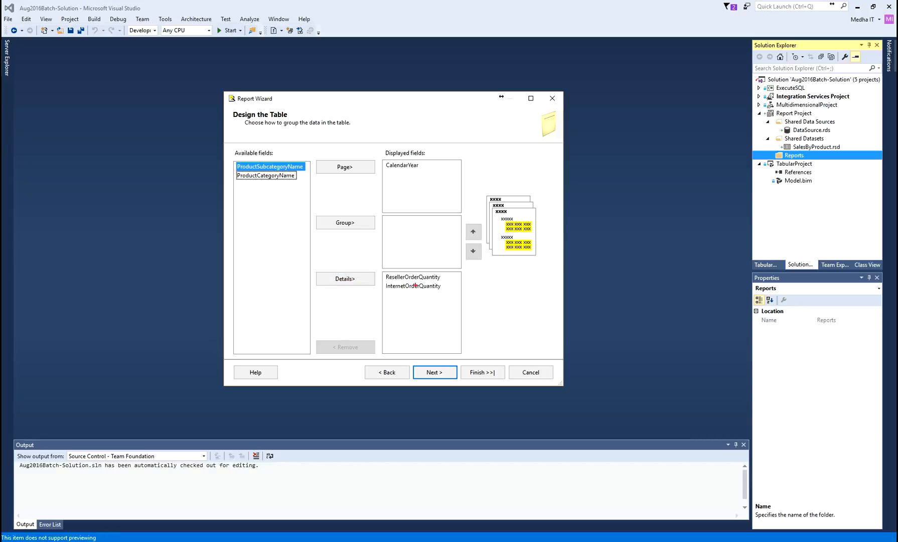
pyautogui.moveTo(506, 230); pyautogui.dragTo(535, 232)
pyautogui.moveTo(531, 221); pyautogui.dragTo(545, 216)
pyautogui.press('Escape')
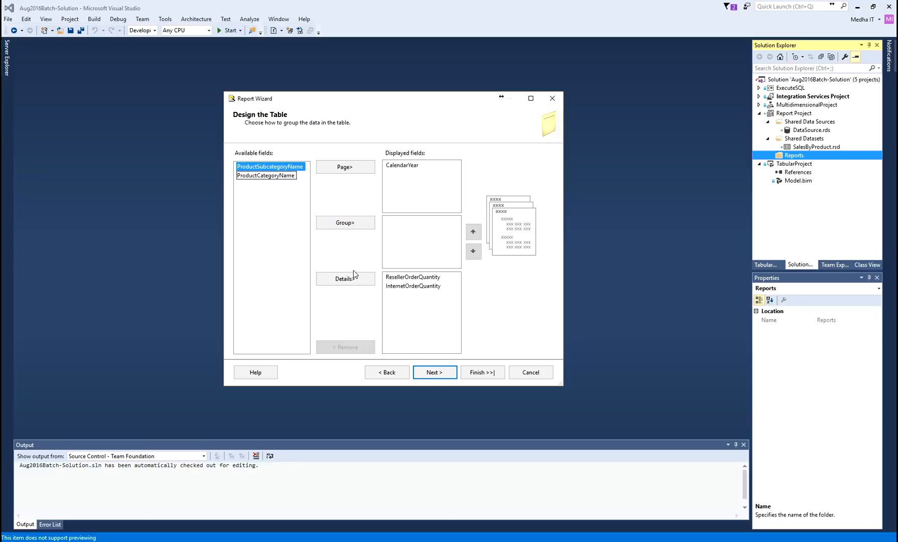
# - Add ProductSubcategoryName and ProductCategoryName as the table's group fields
pyautogui.click(279, 177)
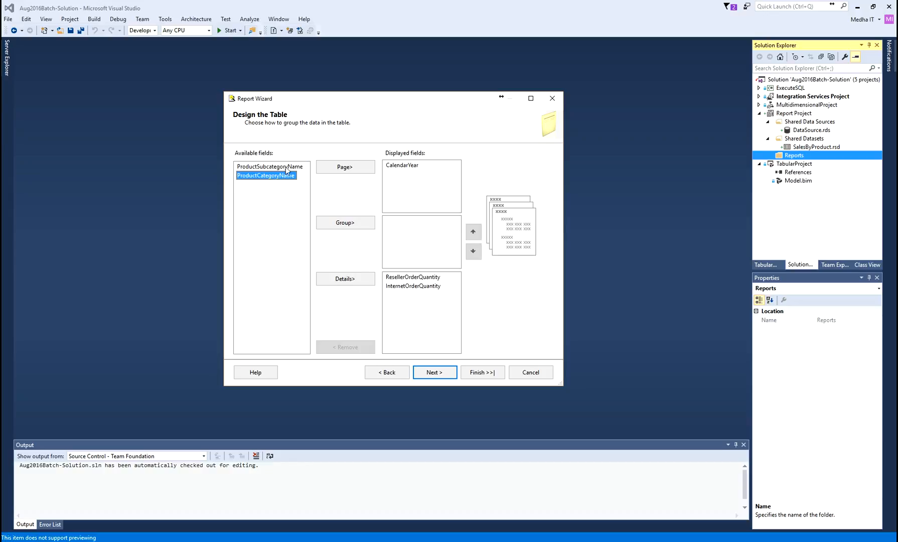
pyautogui.click(286, 170)
pyautogui.click(329, 222)
pyautogui.click(264, 185)
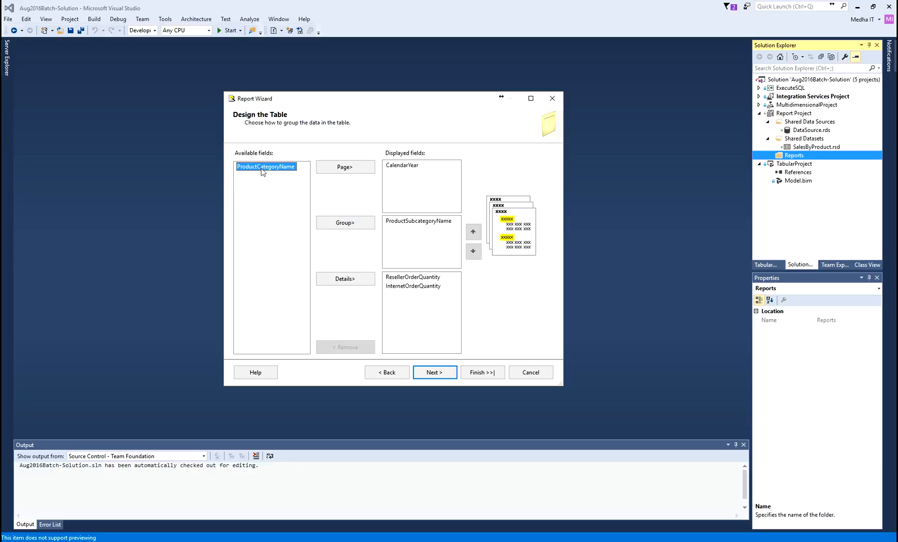
pyautogui.click(344, 226)
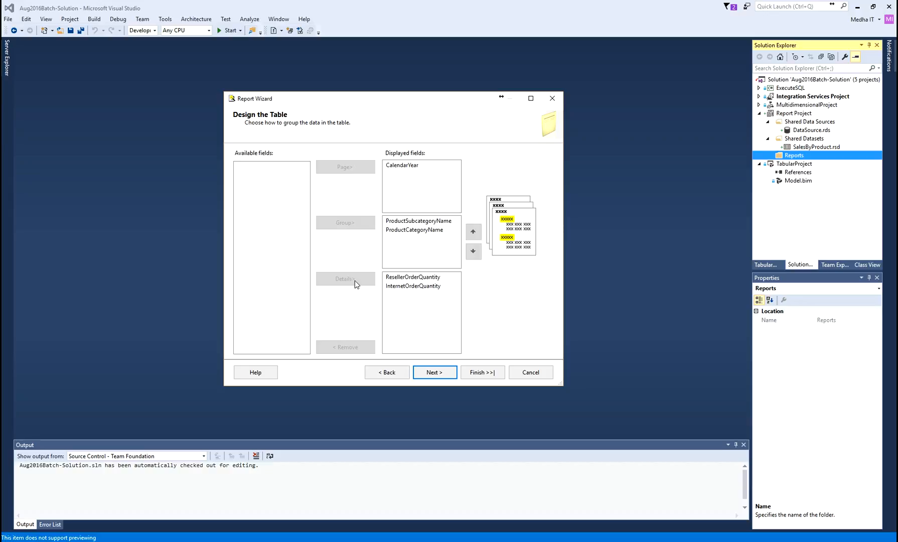
# - Move ProductCategoryName above ProductSubcategoryName in the table's group fields
pyautogui.click(400, 231)
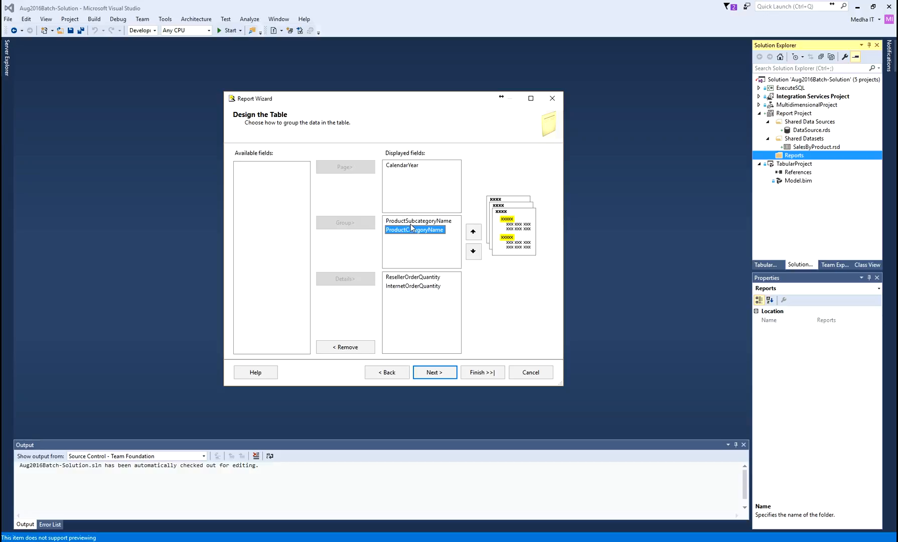
pyautogui.click(473, 233)
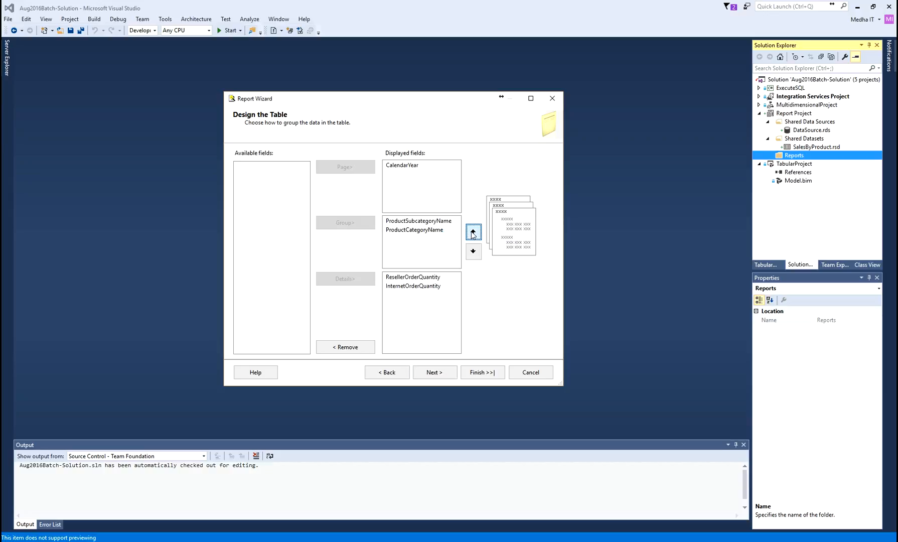
pyautogui.click(473, 233)
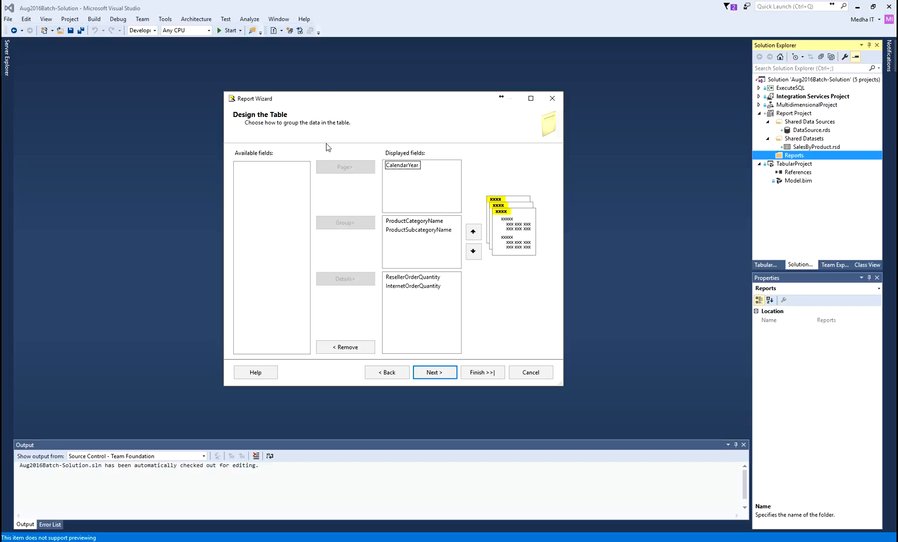
# - Recheck the report type, and review the fields assigned to the table's details, group and page levels
pyautogui.click(396, 372)
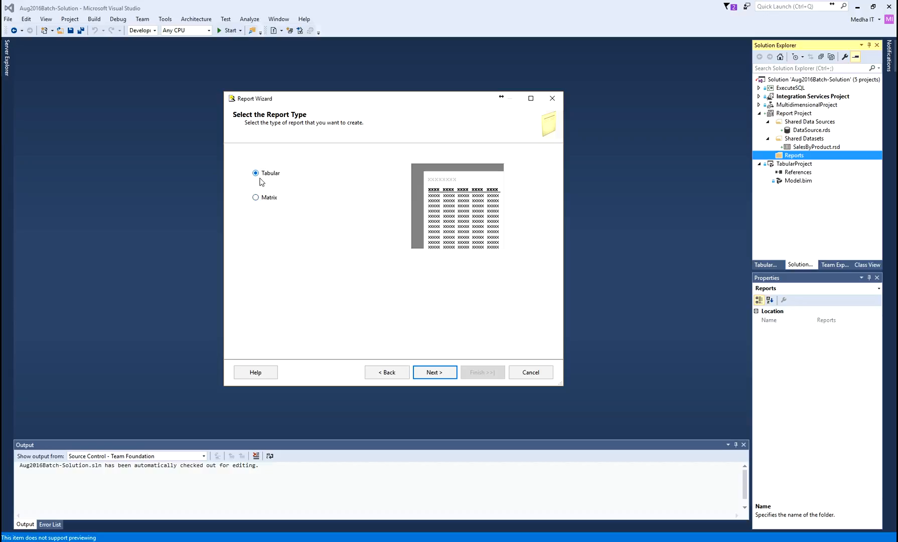
pyautogui.click(432, 373)
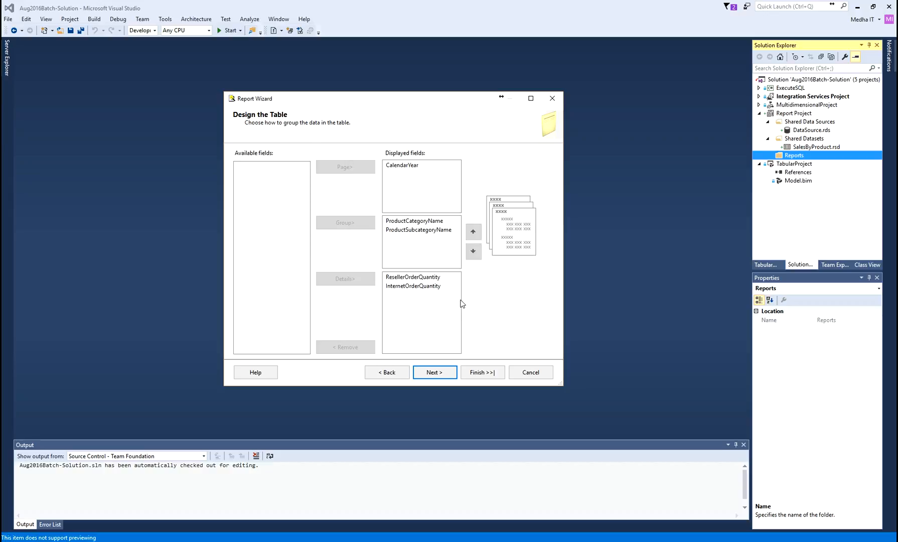
pyautogui.click(430, 278)
pyautogui.click(428, 283)
pyautogui.click(427, 277)
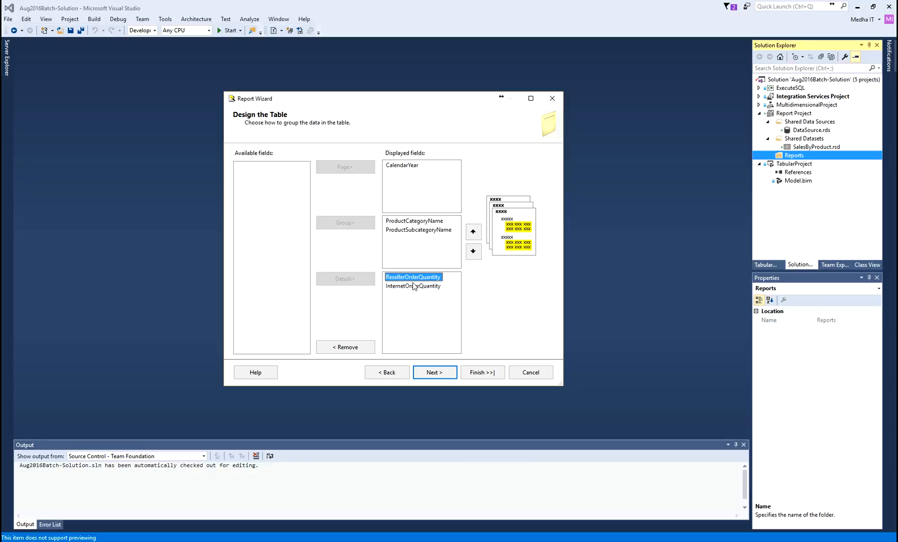
pyautogui.click(413, 221)
pyautogui.click(412, 230)
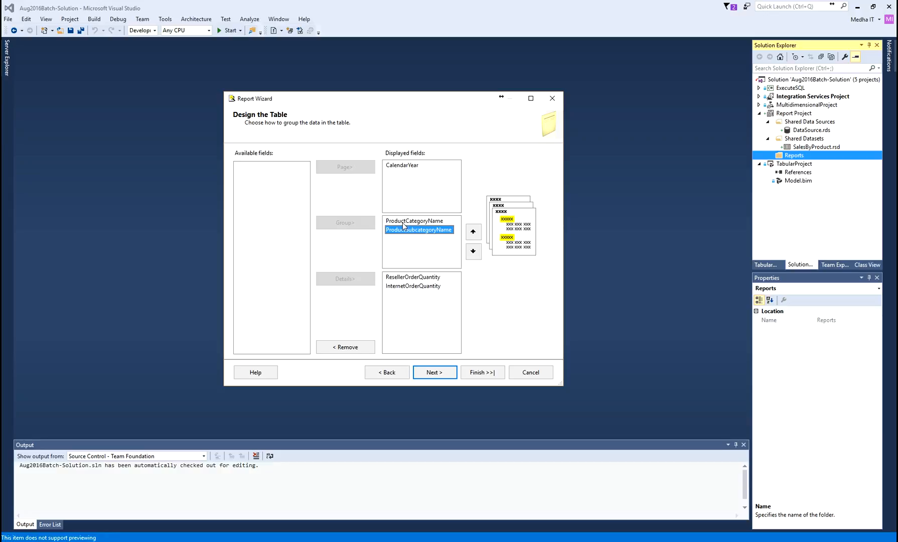
pyautogui.click(406, 166)
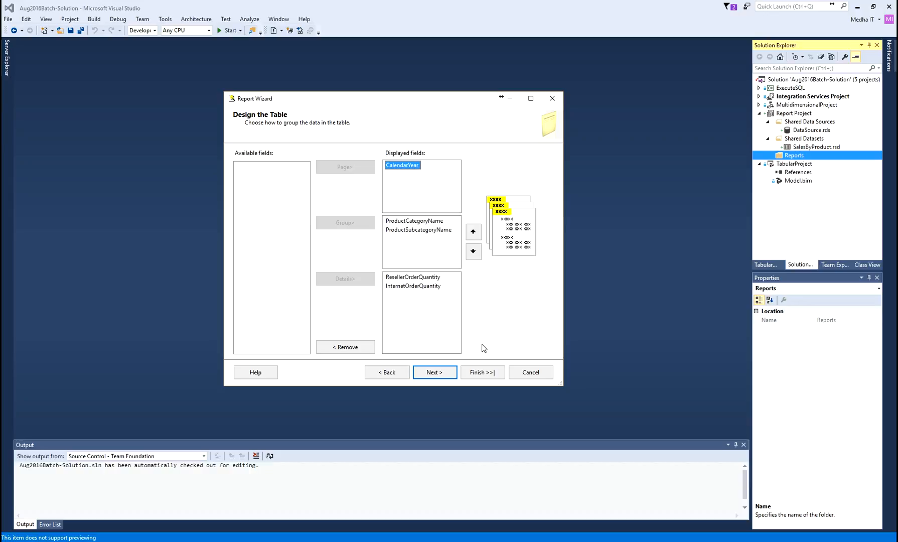
# - Continue to the table layout selection and examine the preview of the Stepped layout
pyautogui.click(451, 374)
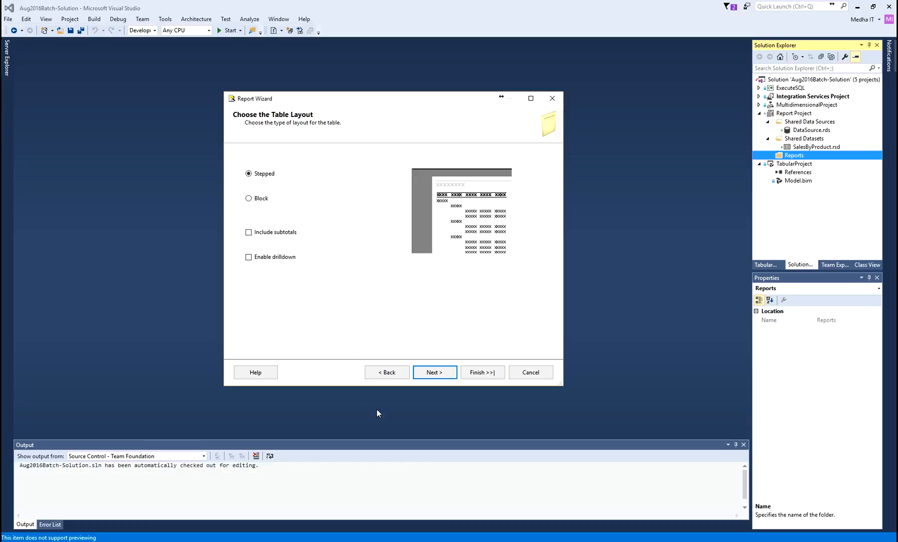
pyautogui.click(385, 374)
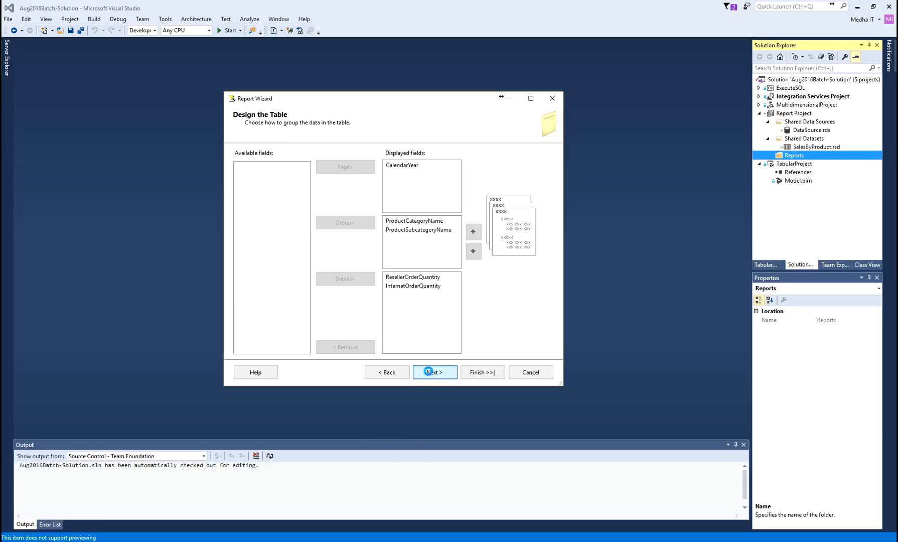
pyautogui.click(425, 372)
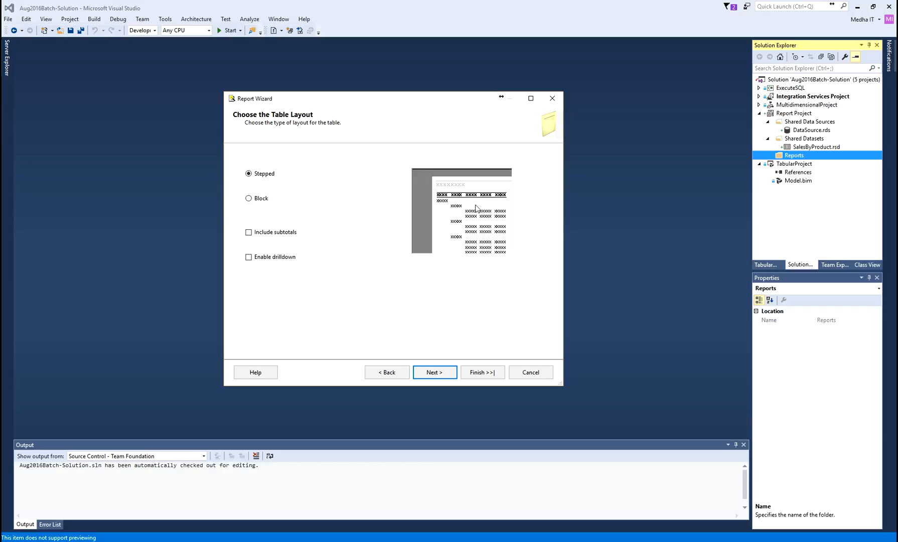
pyautogui.hotkey('ctrl', '2')
pyautogui.moveTo(465, 206)
pyautogui.mouseDown()
pyautogui.moveTo(511, 203)
pyautogui.moveTo(471, 202)
pyautogui.mouseUp()
pyautogui.moveTo(450, 201)
pyautogui.mouseDown()
pyautogui.moveTo(509, 201)
pyautogui.moveTo(453, 200)
pyautogui.mouseUp()
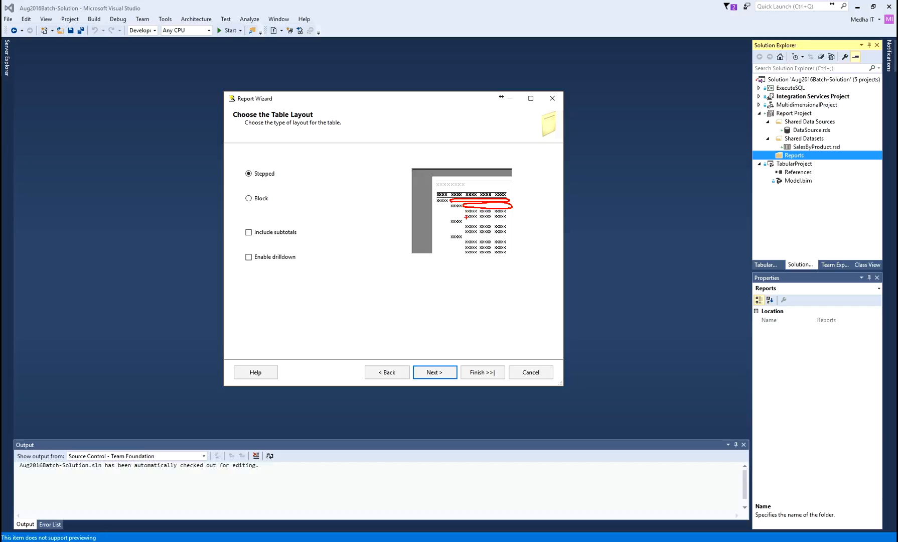
# - Compare the Block and Stepped table layouts, review the subtotals and drilldown options, and continue with Stepped
pyautogui.moveTo(466, 216)
pyautogui.mouseDown()
pyautogui.moveTo(506, 214)
pyautogui.moveTo(497, 217)
pyautogui.mouseUp()
pyautogui.press('Escape')
pyautogui.click(246, 199)
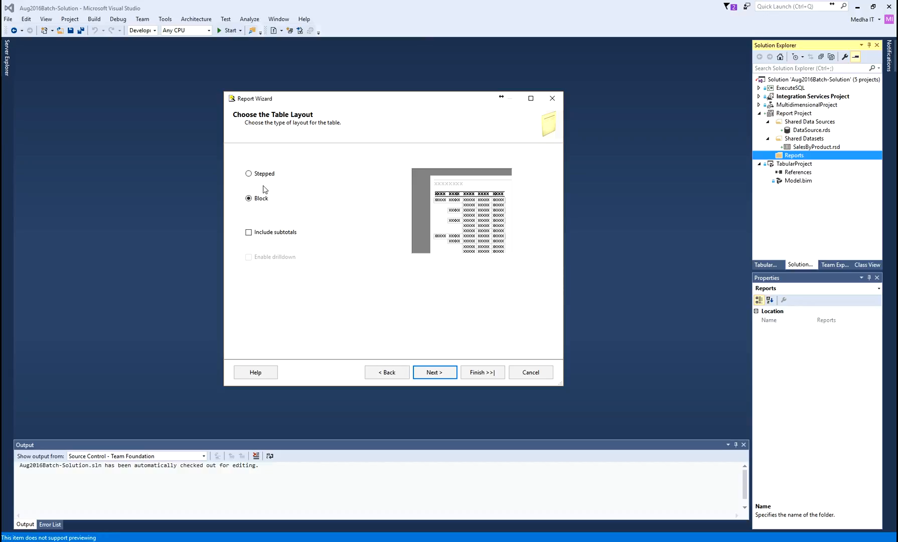
pyautogui.click(250, 174)
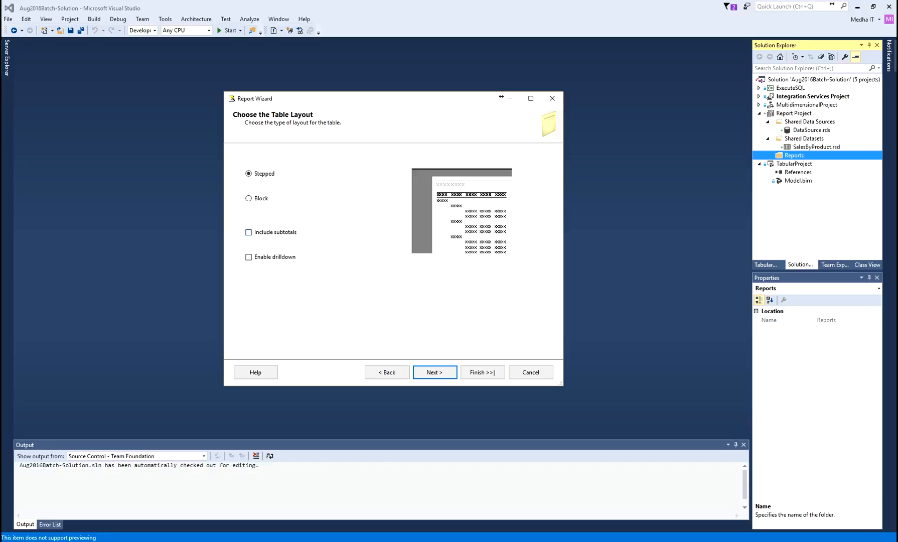
pyautogui.moveTo(255, 238); pyautogui.dragTo(289, 240)
pyautogui.moveTo(259, 261); pyautogui.dragTo(300, 261)
pyautogui.press('Escape')
pyautogui.click(434, 371)
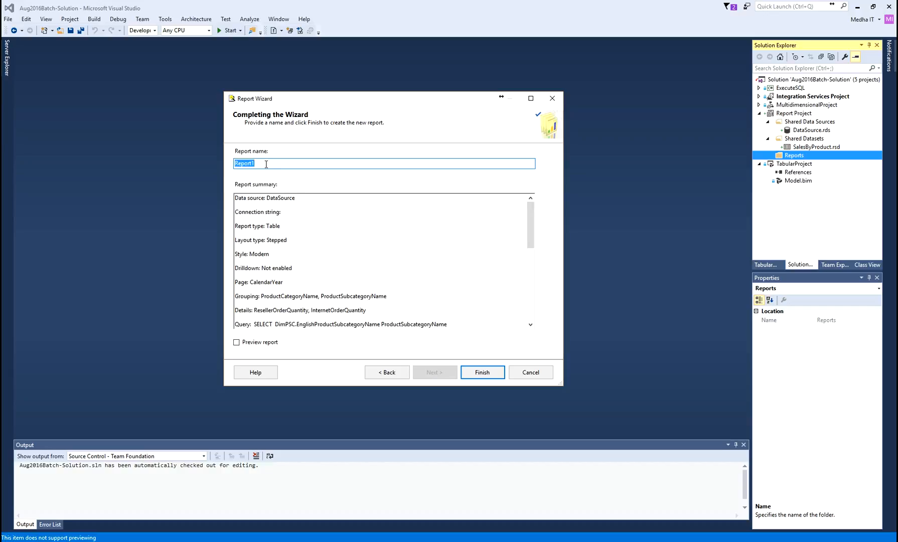
# - Name the report SalesByProduct_Basic and finish the wizard to create it
pyautogui.click(327, 162)
pyautogui.write('SalesBy')
pyautogui.hotkey('shift', 'End')
pyautogui.press('Delete')
pyautogui.write('Product_BAsic')
pyautogui.click(281, 163)
pyautogui.press('BackSpace')
pyautogui.write('a')
pyautogui.click(487, 377)
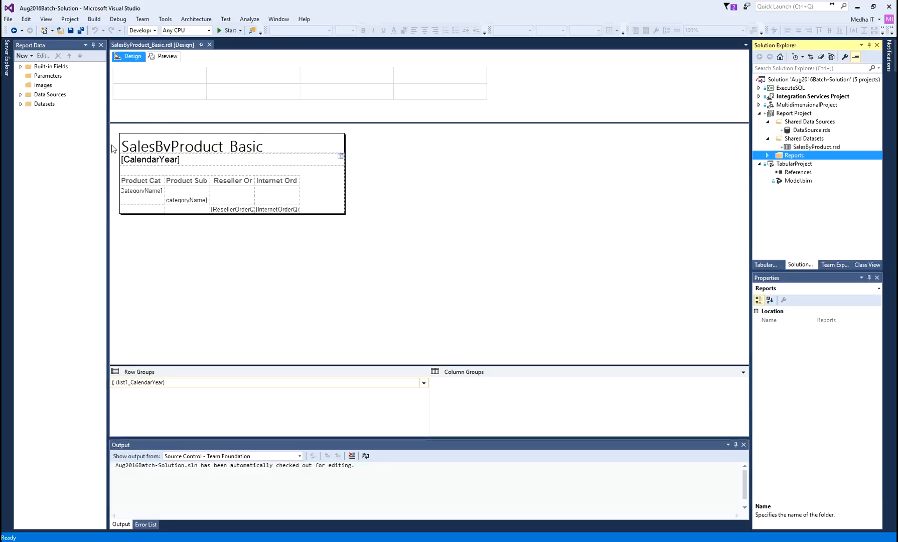
# - Preview the SalesByProduct_Basic report and examine the calendar year heading on its first page
pyautogui.click(130, 56)
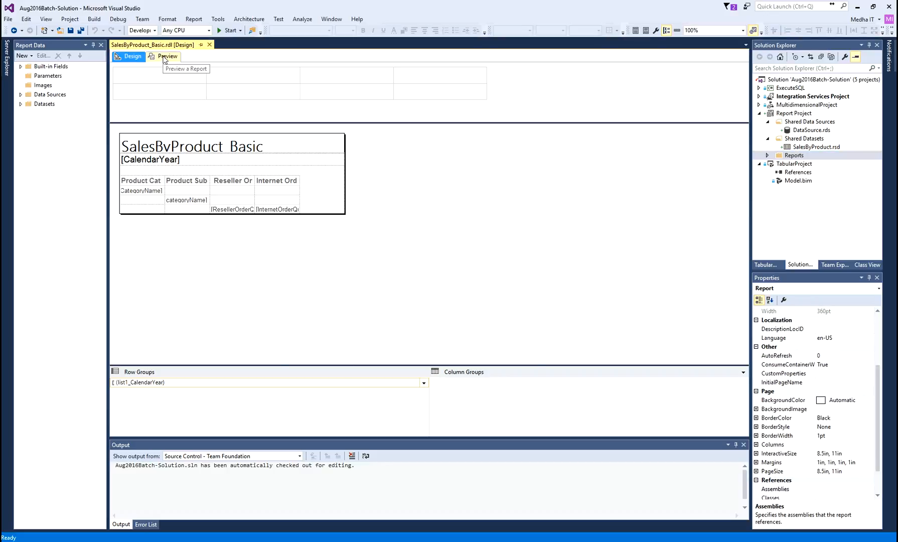
pyautogui.moveTo(159, 61)
pyautogui.mouseDown()
pyautogui.moveTo(181, 60)
pyautogui.moveTo(167, 62)
pyautogui.mouseUp()
pyautogui.click(167, 56)
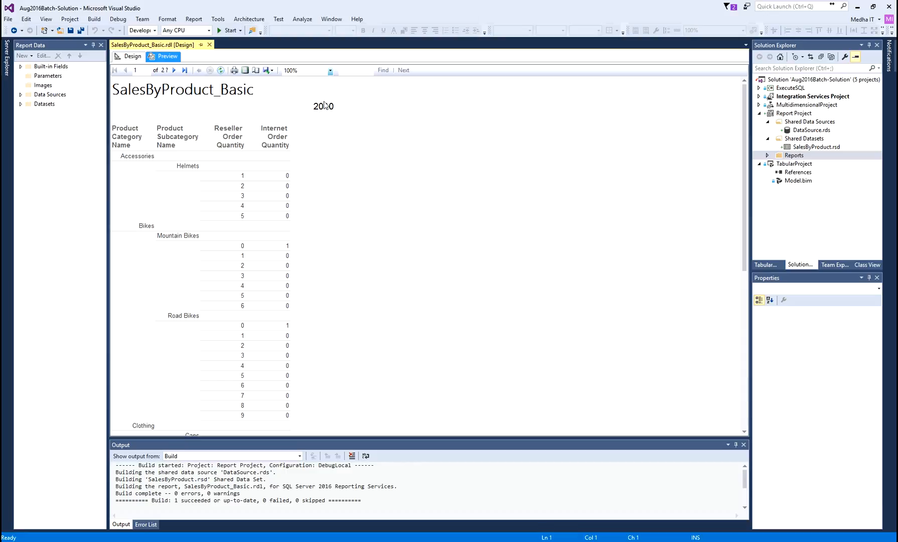
pyautogui.moveTo(313, 113); pyautogui.dragTo(333, 112)
pyautogui.moveTo(316, 113); pyautogui.dragTo(332, 113)
pyautogui.moveTo(312, 111); pyautogui.dragTo(334, 111)
pyautogui.press('Escape')
# - Page forward through the previewed report to compare the calendar years, and return to the first page
pyautogui.click(173, 70)
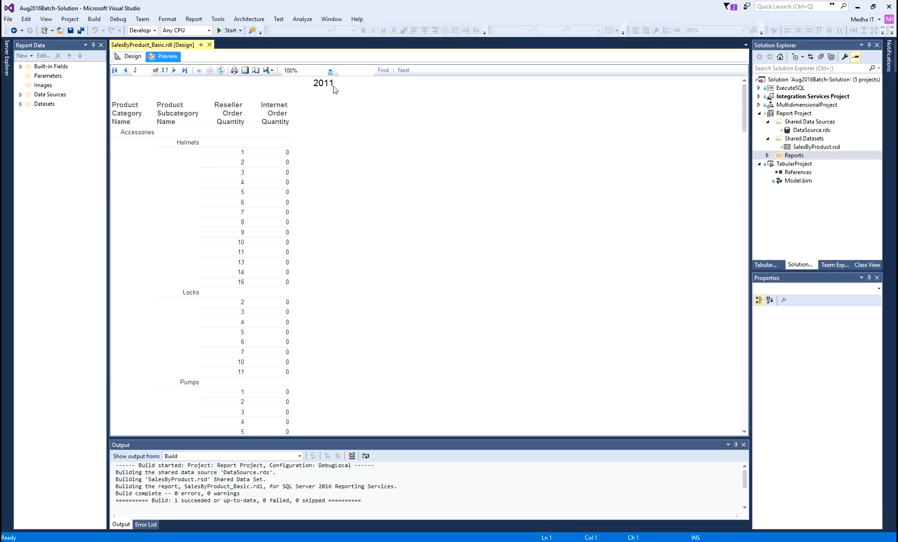
pyautogui.click(174, 69)
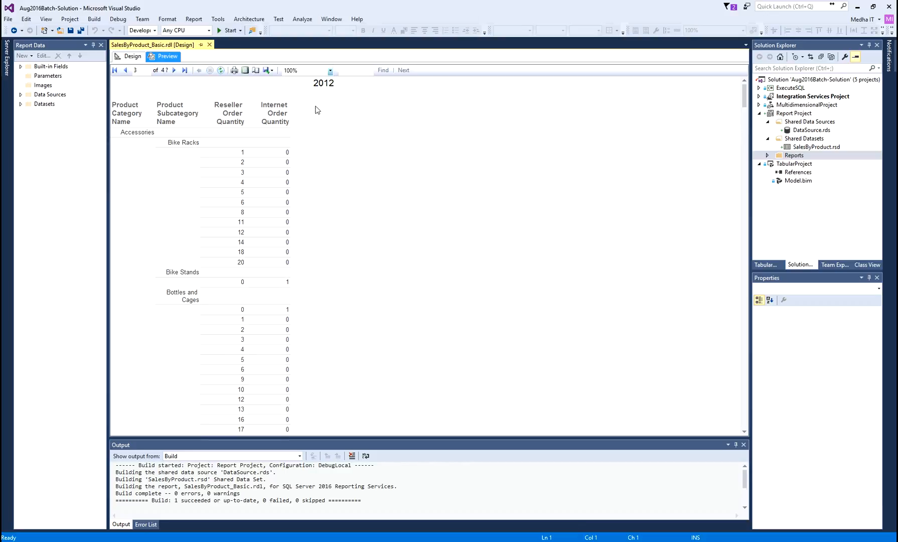
pyautogui.click(176, 70)
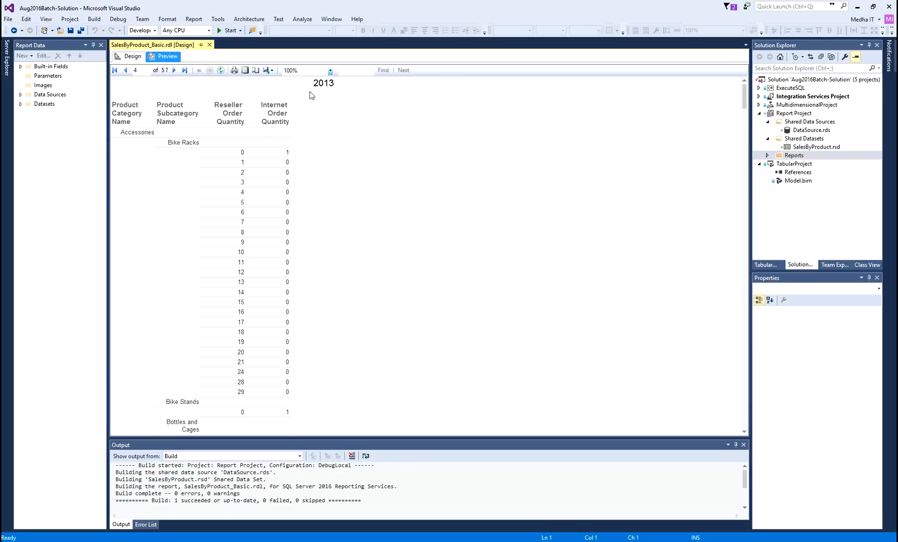
pyautogui.click(126, 72)
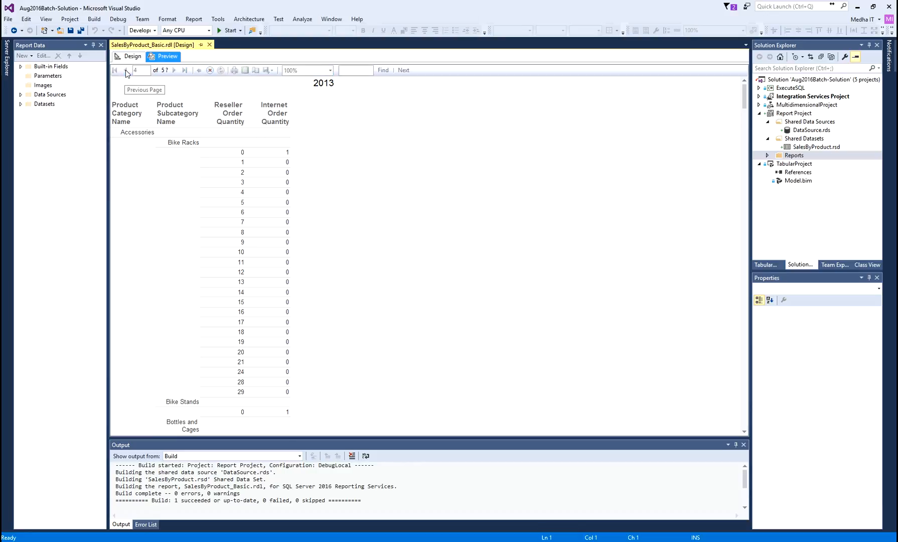
pyautogui.click(126, 71)
pyautogui.click(126, 71)
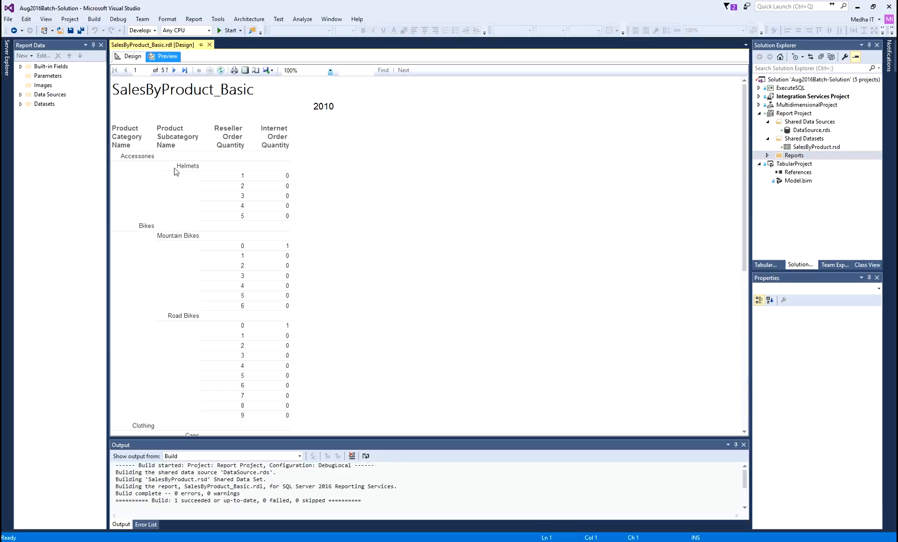
# - Examine how the first page groups order quantities under category, subcategory and calendar year
pyautogui.hotkey('ctrl', '2')
pyautogui.moveTo(122, 161); pyautogui.dragTo(194, 169)
pyautogui.moveTo(299, 172)
pyautogui.mouseDown()
pyautogui.moveTo(309, 199)
pyautogui.moveTo(302, 219)
pyautogui.mouseUp()
pyautogui.moveTo(234, 221); pyautogui.dragTo(292, 221)
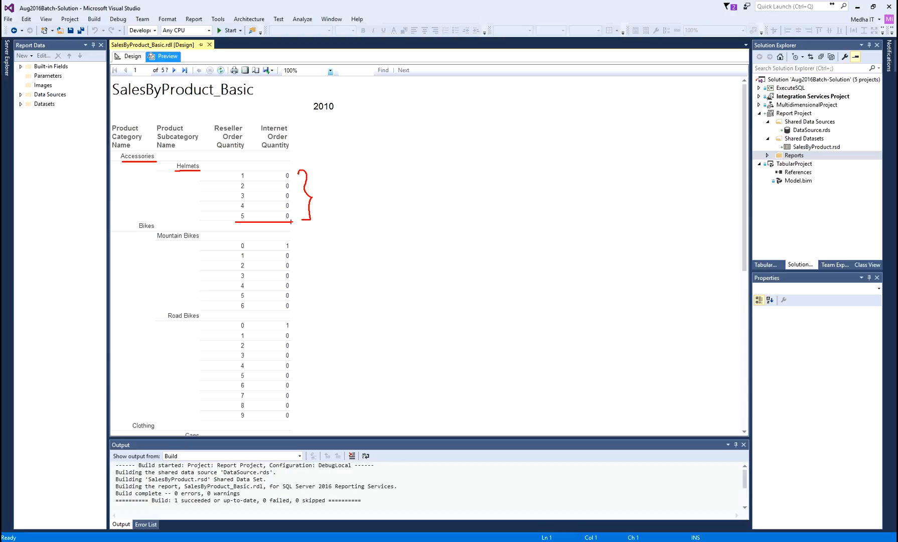
pyautogui.moveTo(316, 114); pyautogui.dragTo(331, 112)
pyautogui.press('Escape')
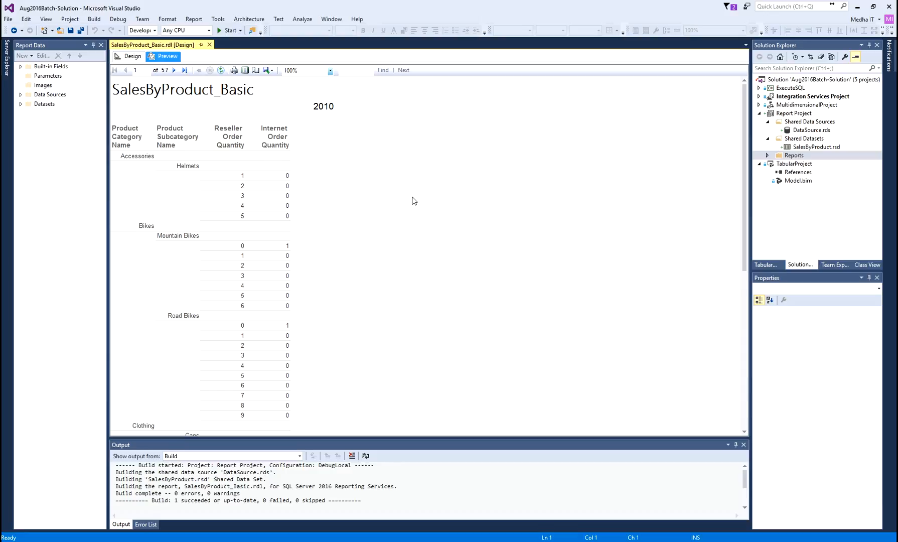
# - Compare the report's design with its preview, and expand the project's Reports folder to check the report file
pyautogui.moveTo(744, 148); pyautogui.dragTo(746, 171)
pyautogui.click(132, 56)
pyautogui.click(166, 56)
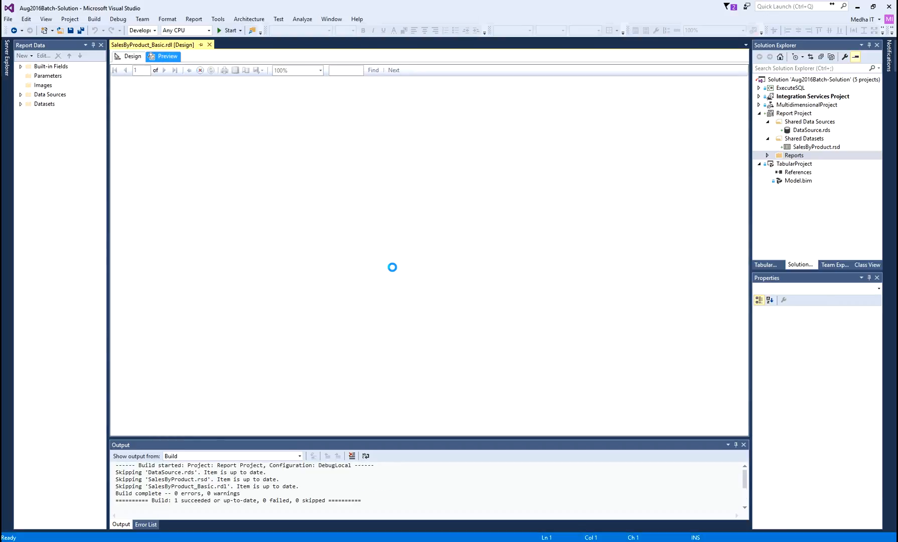
pyautogui.click(128, 57)
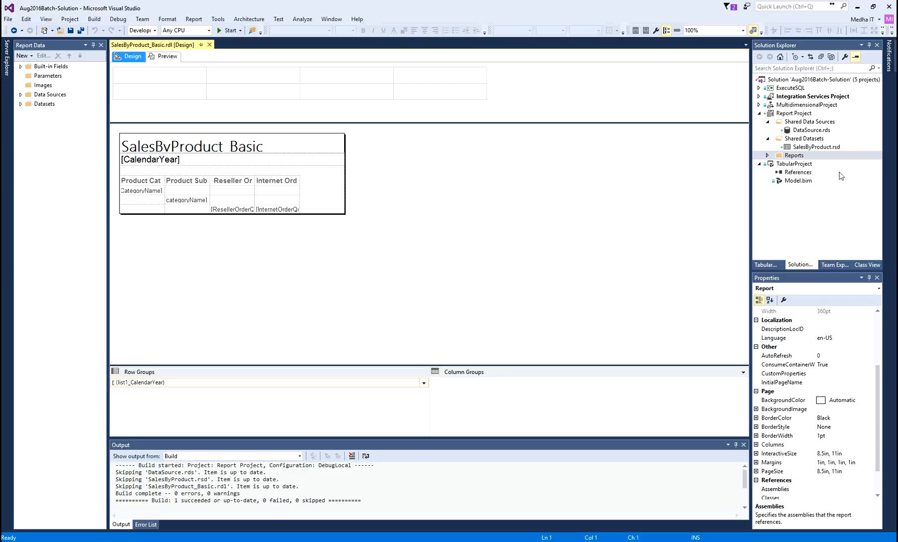
pyautogui.click(768, 155)
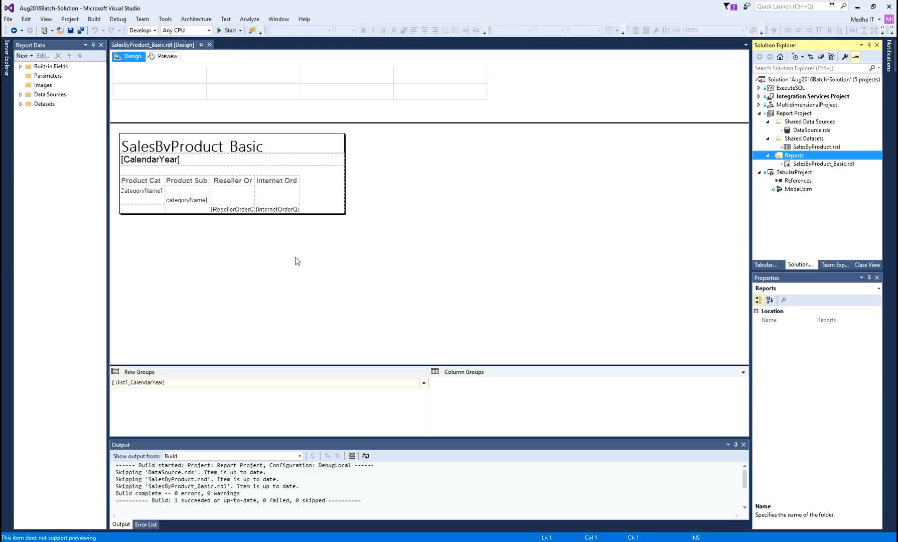
pyautogui.click(164, 57)
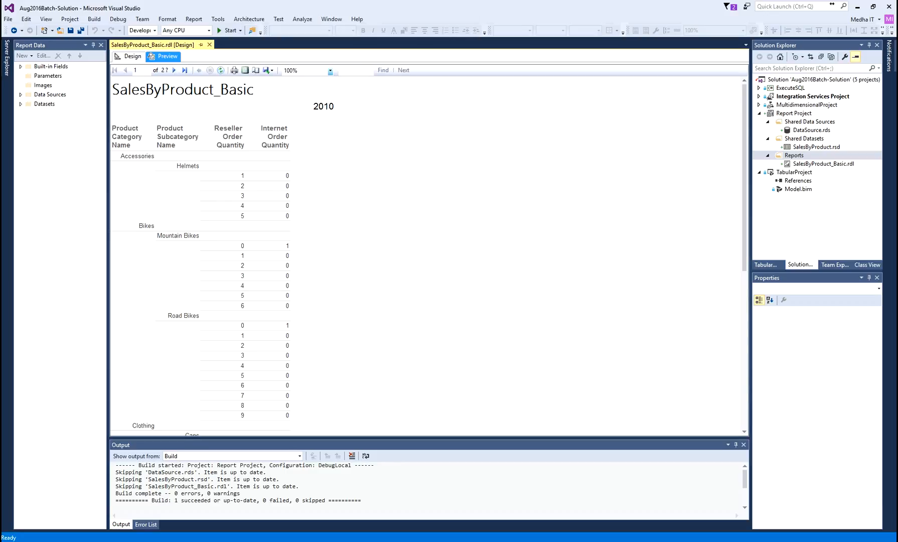
# - Start a new wizard report using the shared DataSource and the copied sales query, and continue to the table design
pyautogui.rightClick(794, 157)
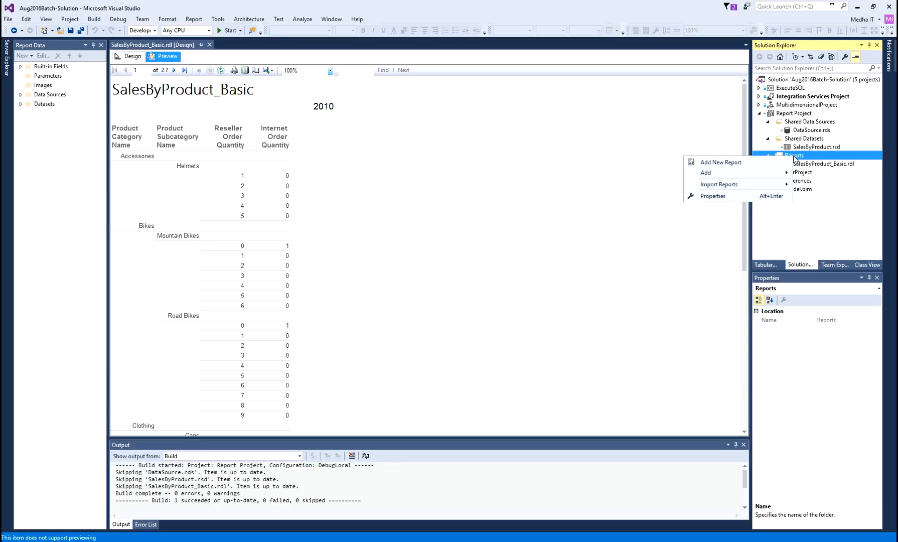
pyautogui.click(730, 163)
pyautogui.click(512, 402)
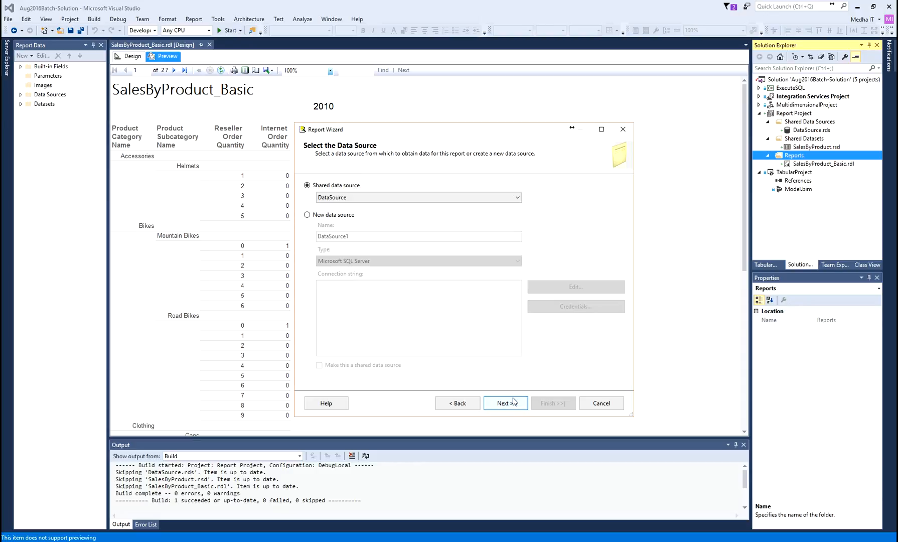
pyautogui.click(504, 403)
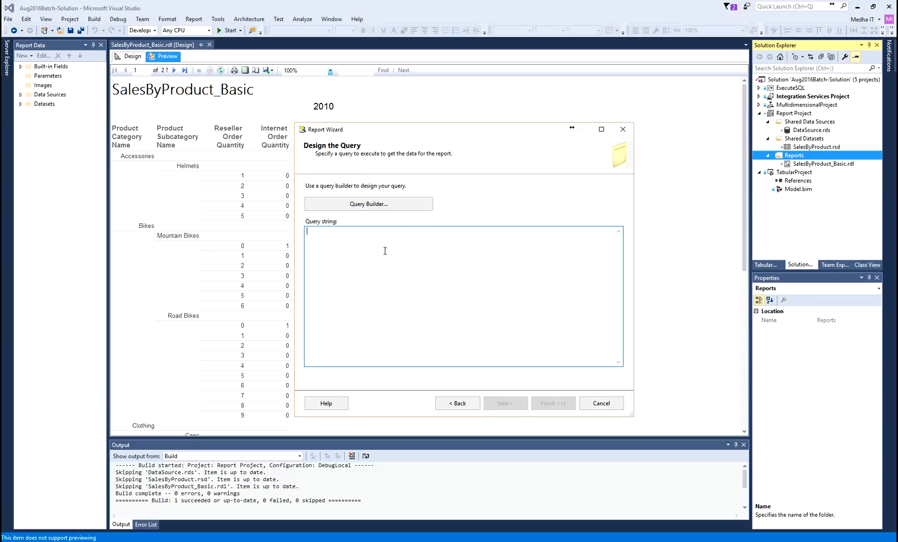
pyautogui.hotkey('ctrl', 'v')
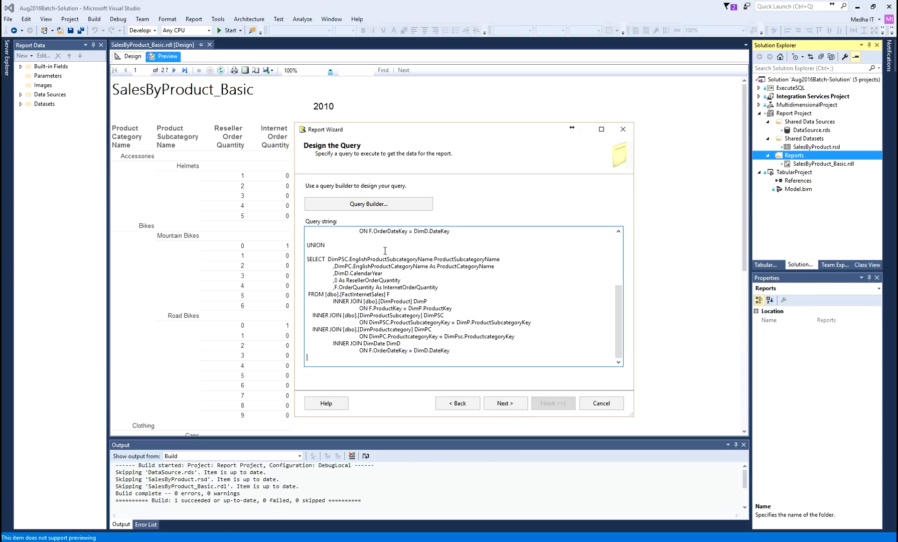
pyautogui.click(505, 403)
pyautogui.click(507, 404)
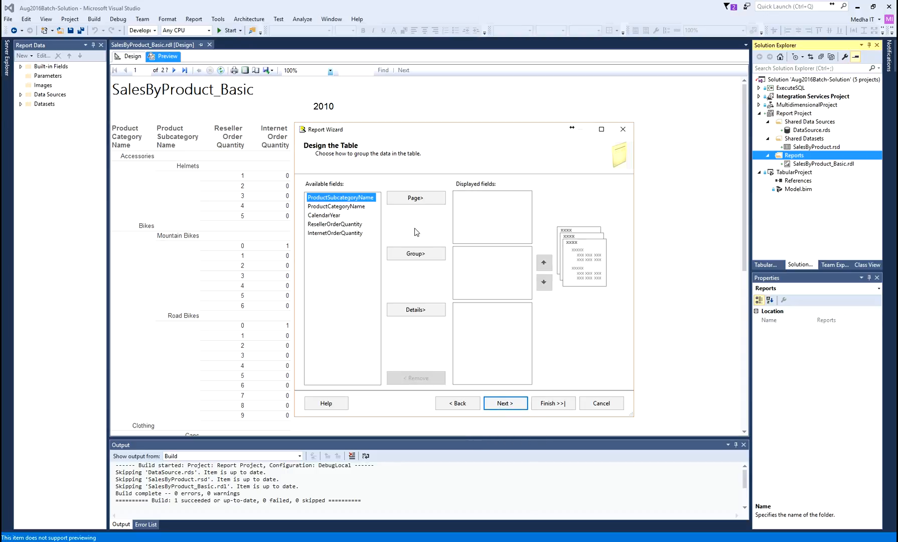
# - Assign CalendarYear to the page level and group by ProductCategoryName placed above ProductSubcategoryName
pyautogui.click(330, 215)
pyautogui.click(407, 202)
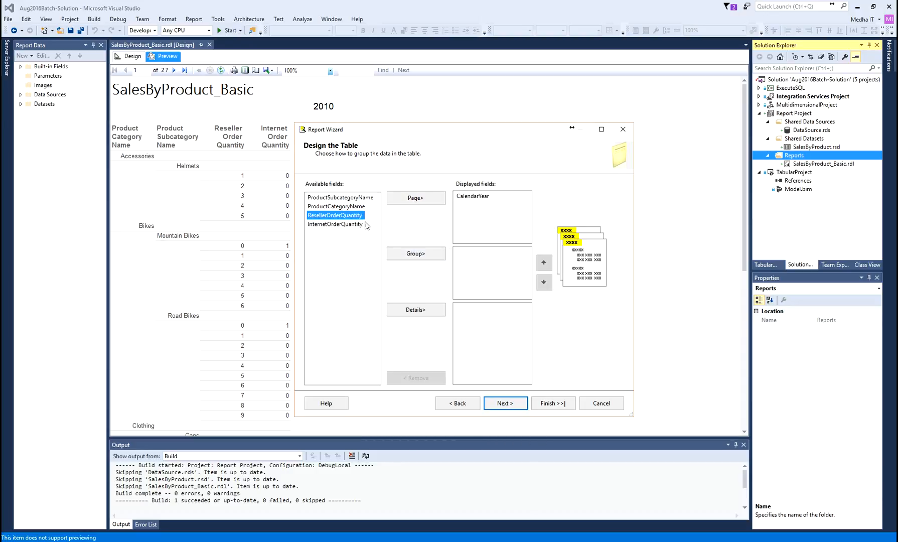
pyautogui.click(345, 198)
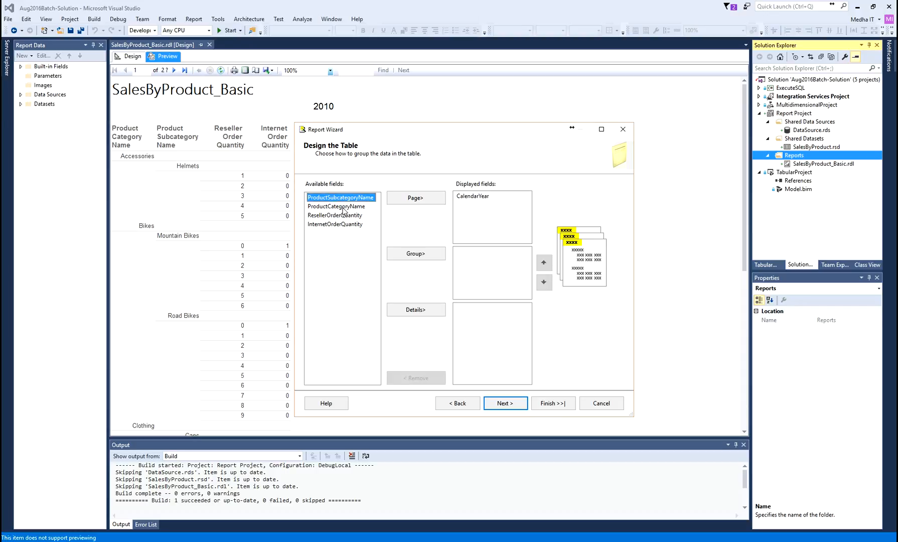
pyautogui.keyDown('ctrl'); pyautogui.click(345, 206); pyautogui.keyUp('ctrl')
pyautogui.click(424, 254)
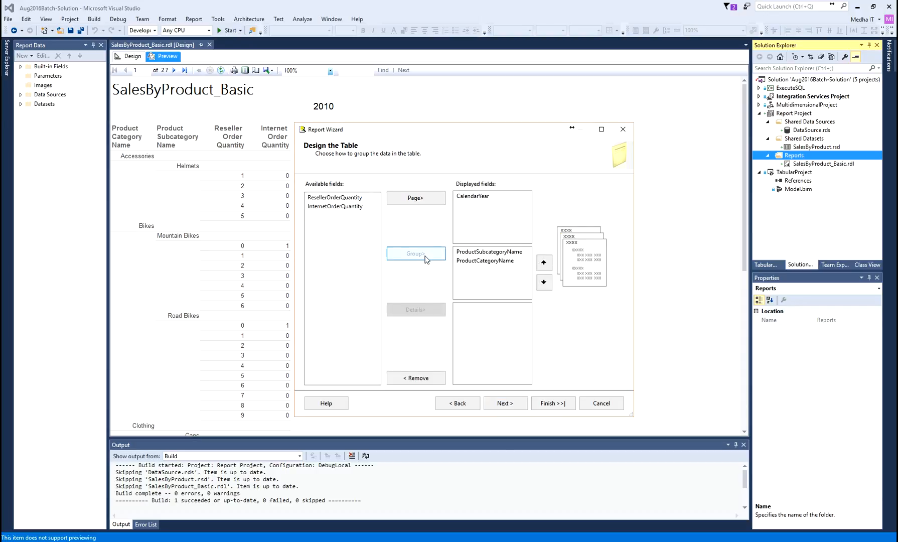
pyautogui.click(484, 261)
pyautogui.click(542, 262)
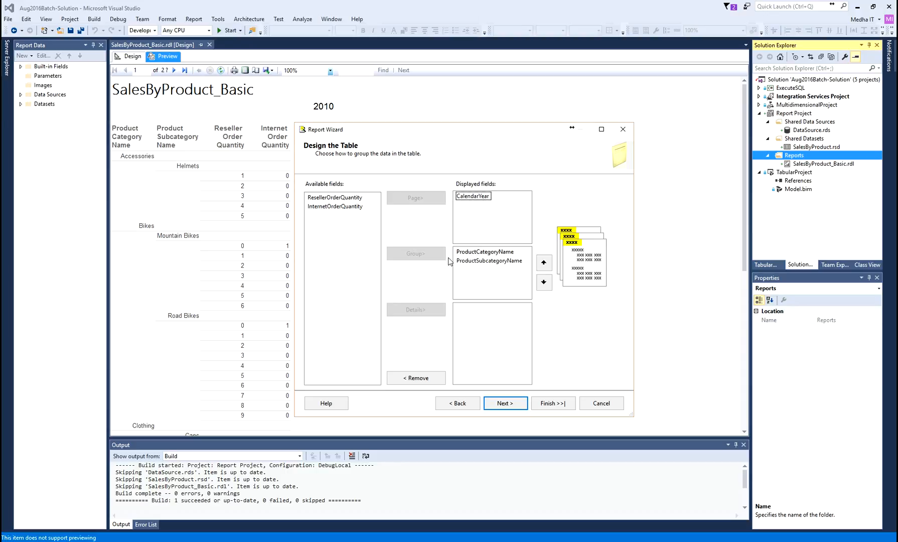
# - Add ResellerOrderQuantity and InternetOrderQuantity to the table's details
pyautogui.click(325, 206)
pyautogui.keyDown('ctrl'); pyautogui.click(325, 197); pyautogui.keyUp('ctrl')
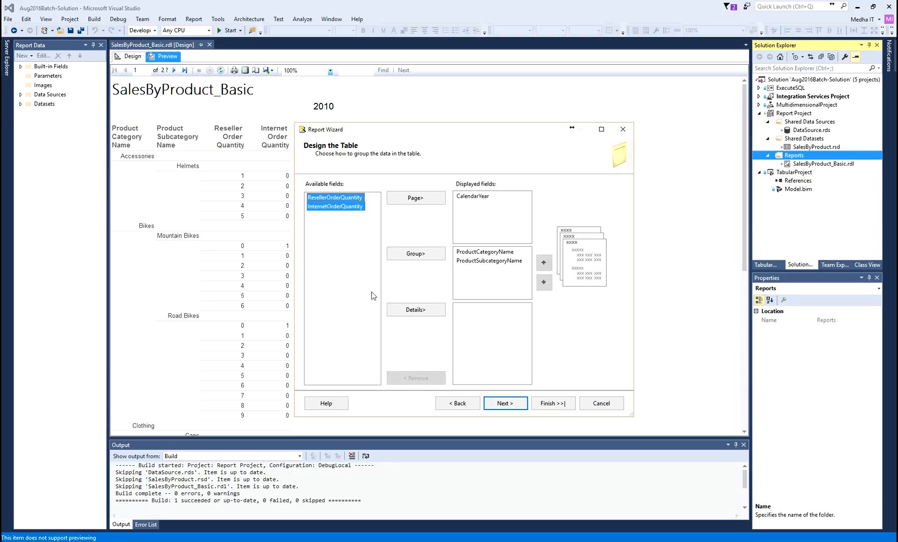
pyautogui.click(403, 310)
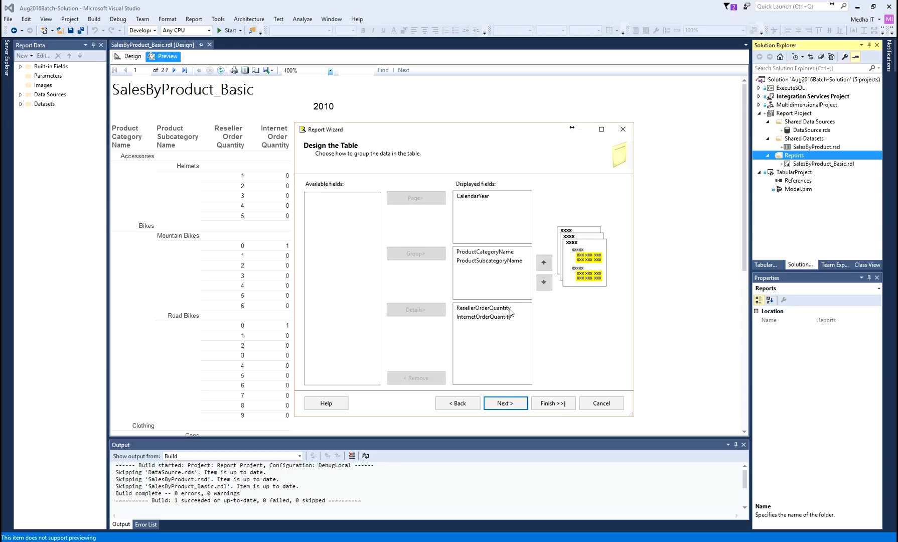
# - Keep the Stepped table layout, enable drilldown, and continue to the wizard's completion page
pyautogui.click(505, 403)
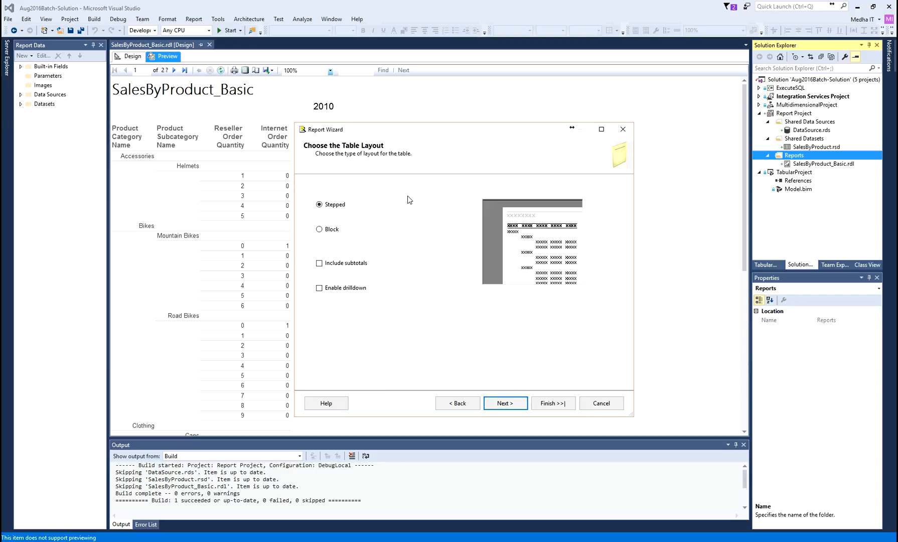
pyautogui.click(363, 284)
pyautogui.click(503, 406)
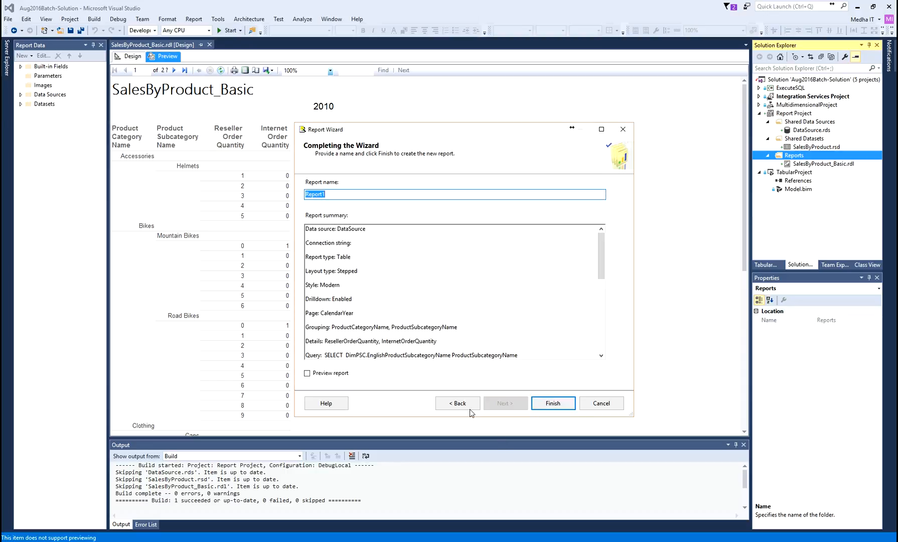
# - Name the report SalesByProduct_DrillDown, create it, and preview it
pyautogui.click(449, 192)
pyautogui.doubleClick(465, 192)
pyautogui.write('SalesByProduct_DrillDown')
pyautogui.press('Return')
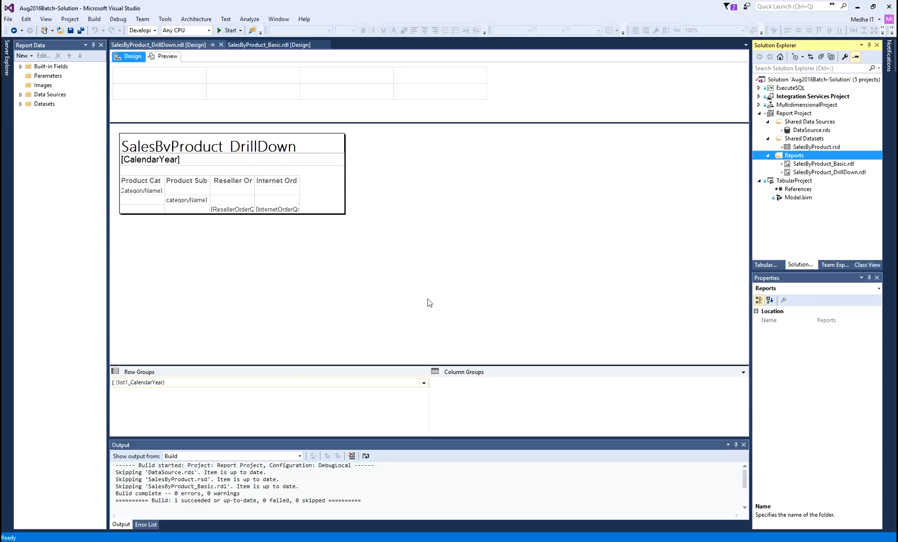
pyautogui.click(167, 56)
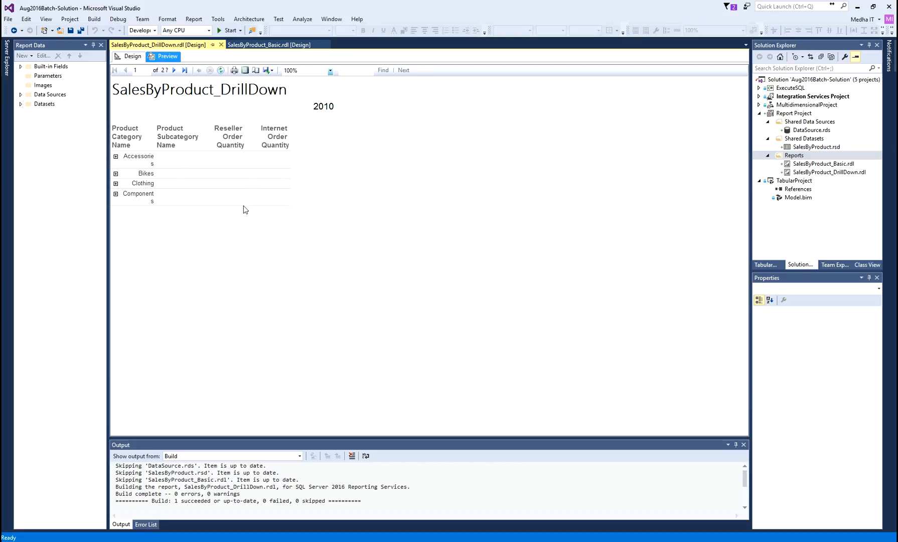
# - Widen all four columns of the drilldown table so each header fits on one line, and save and preview the report
pyautogui.click(133, 60)
pyautogui.click(168, 171)
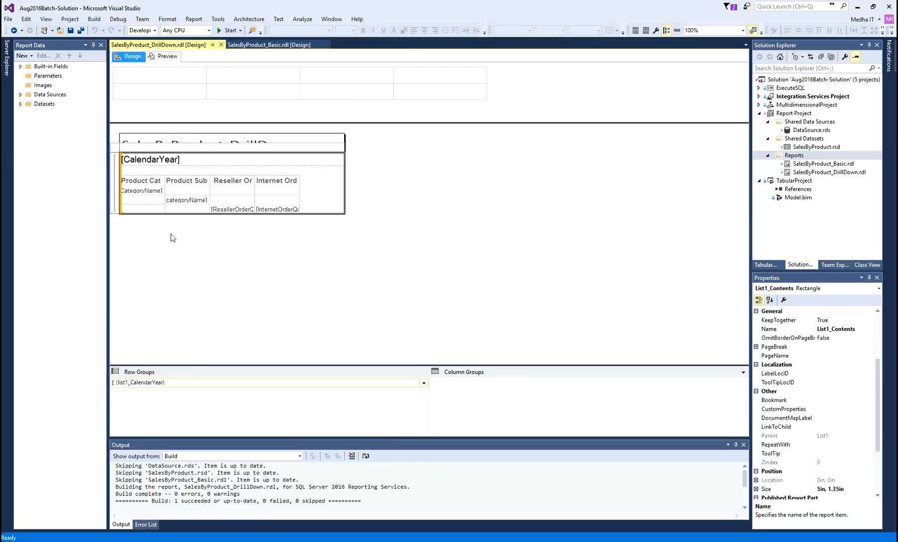
pyautogui.click(141, 158)
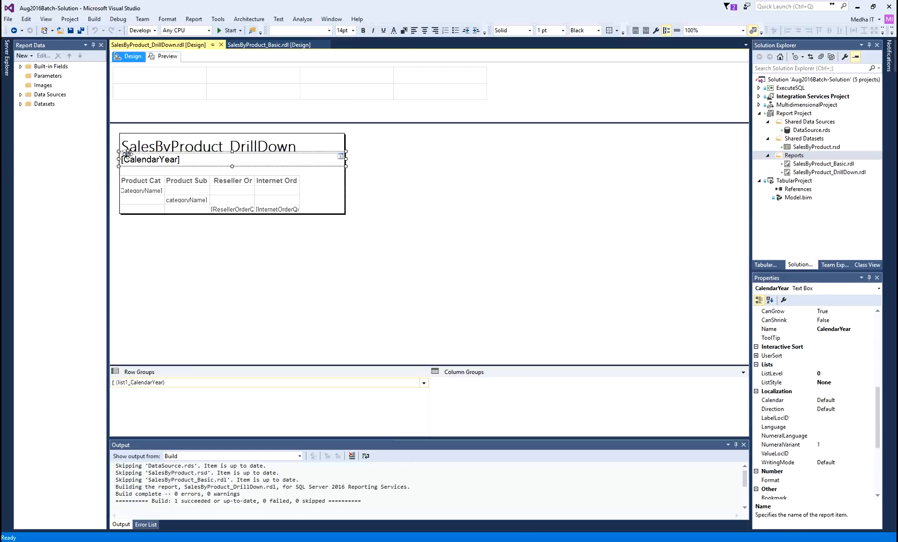
pyautogui.click(127, 153)
pyautogui.click(117, 153)
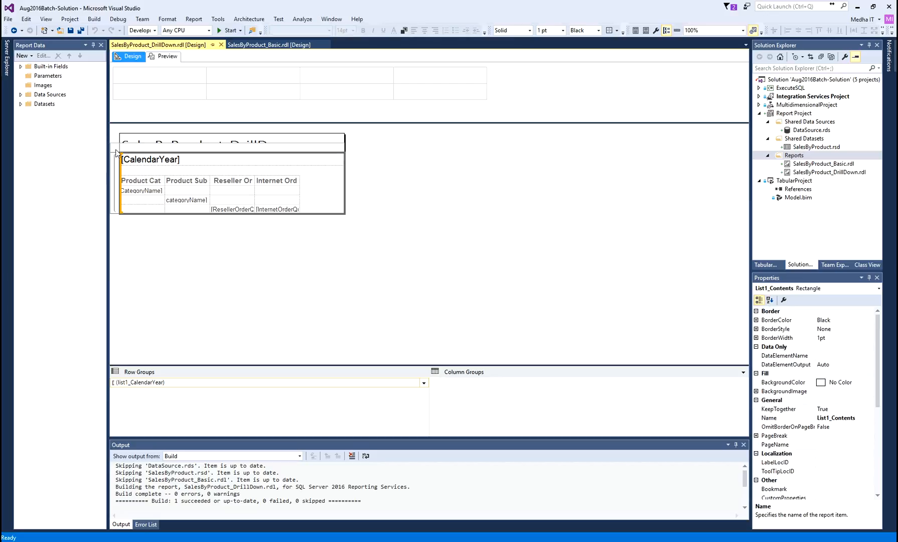
pyautogui.click(127, 182)
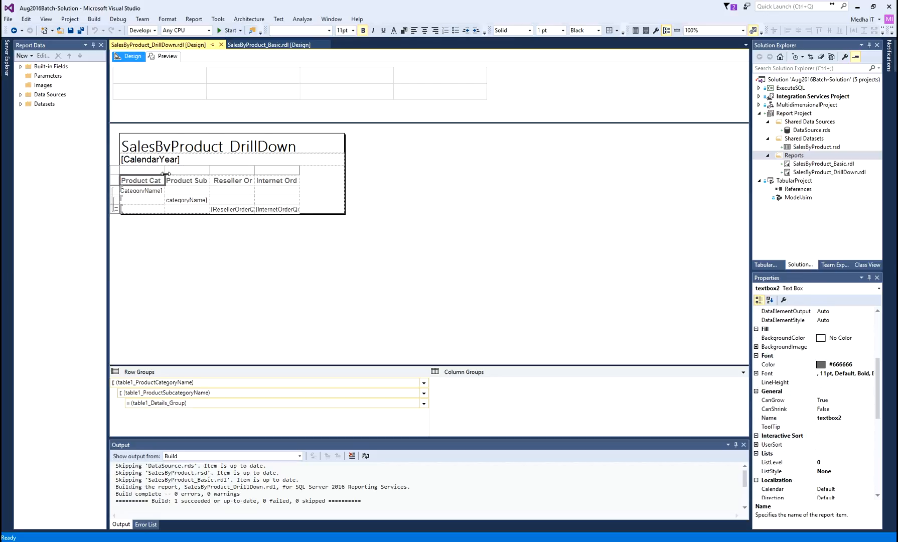
pyautogui.moveTo(165, 174); pyautogui.dragTo(494, 179)
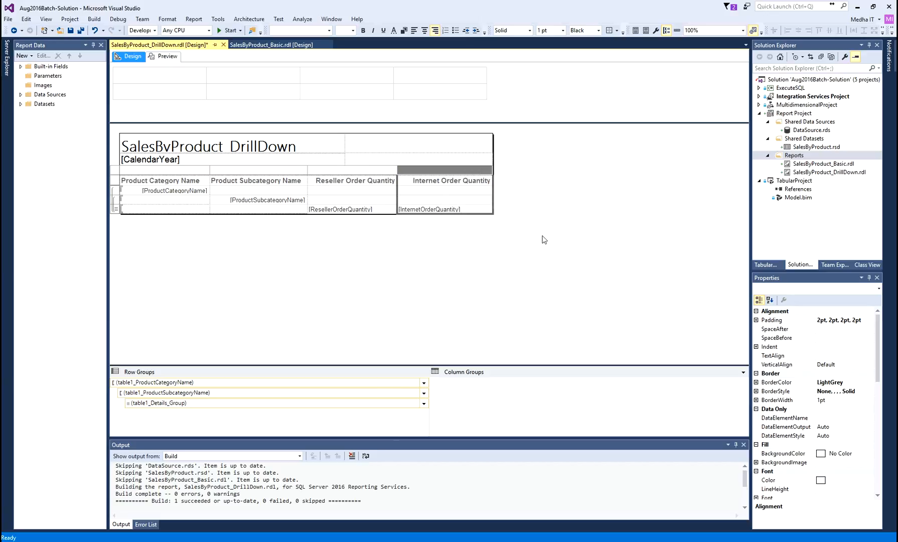
pyautogui.click(81, 30)
pyautogui.click(168, 56)
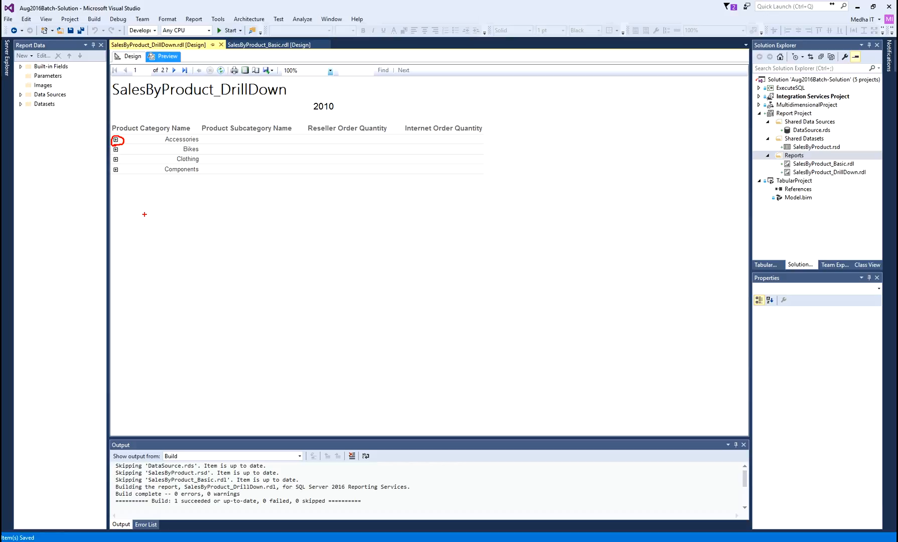
# - Expand the Accessories category in the preview, and show and hide the Helmets detail rows
pyautogui.press('Escape')
pyautogui.click(115, 138)
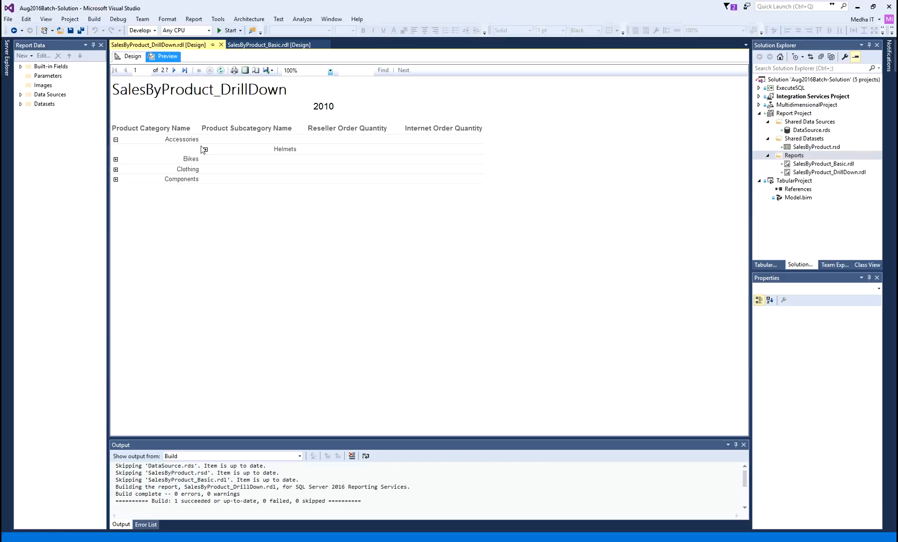
pyautogui.click(205, 149)
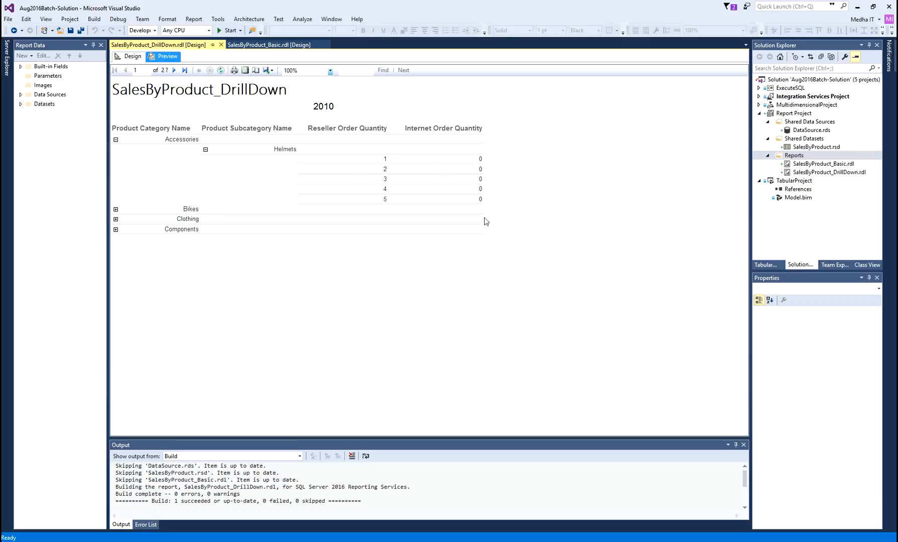
pyautogui.click(205, 149)
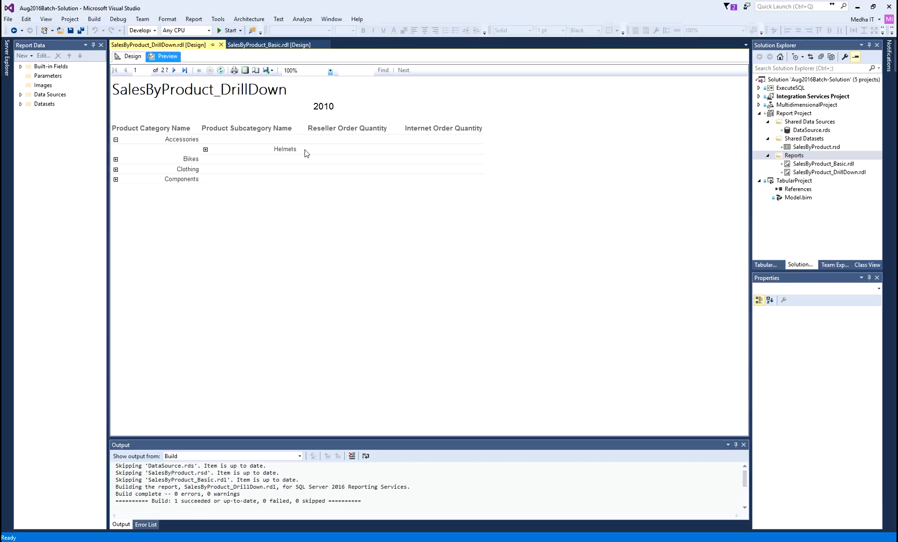
pyautogui.click(205, 149)
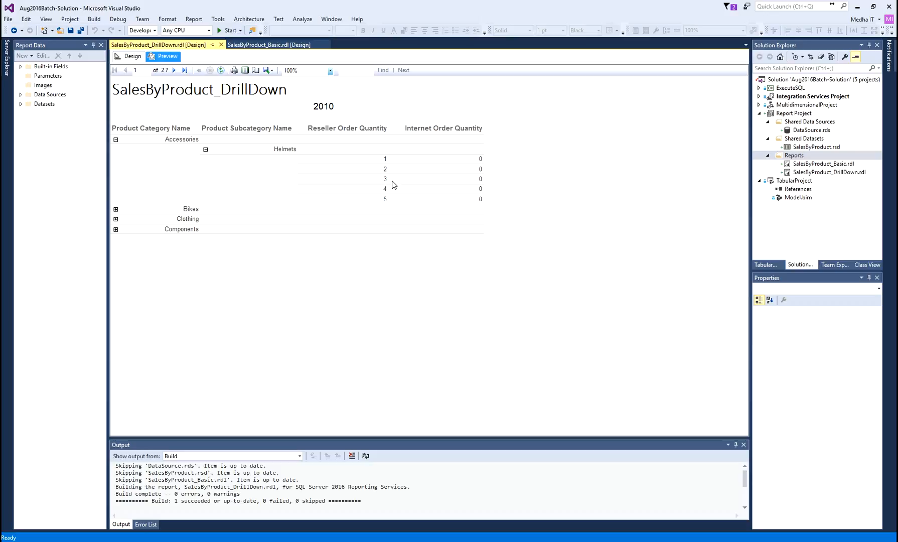
pyautogui.click(205, 150)
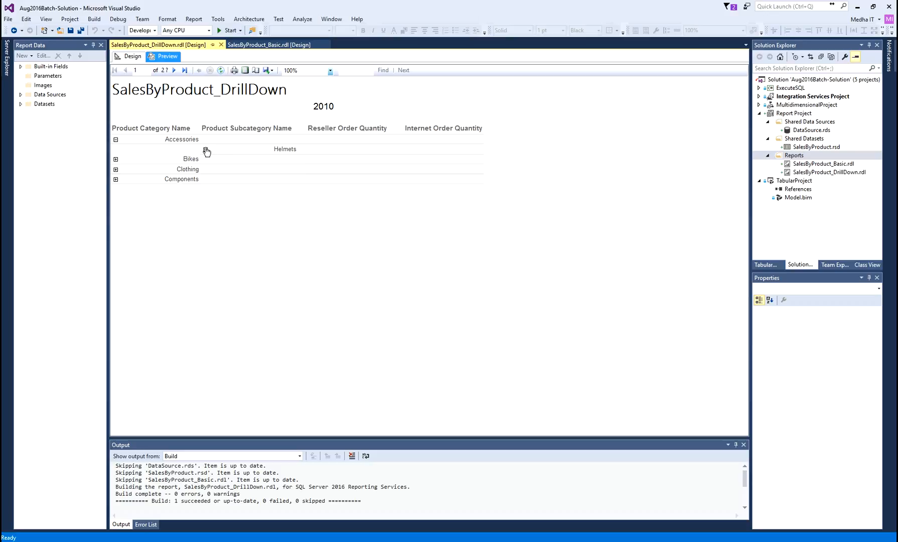
# - Expand Clothing and its Caps subcategory, and compare the drilldown preview with the SalesByProduct_Basic report
pyautogui.click(115, 169)
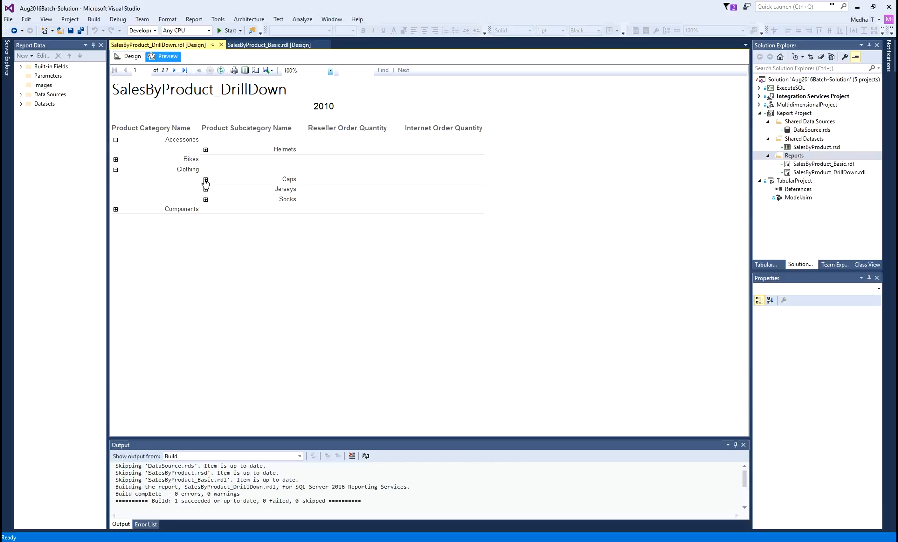
pyautogui.click(205, 180)
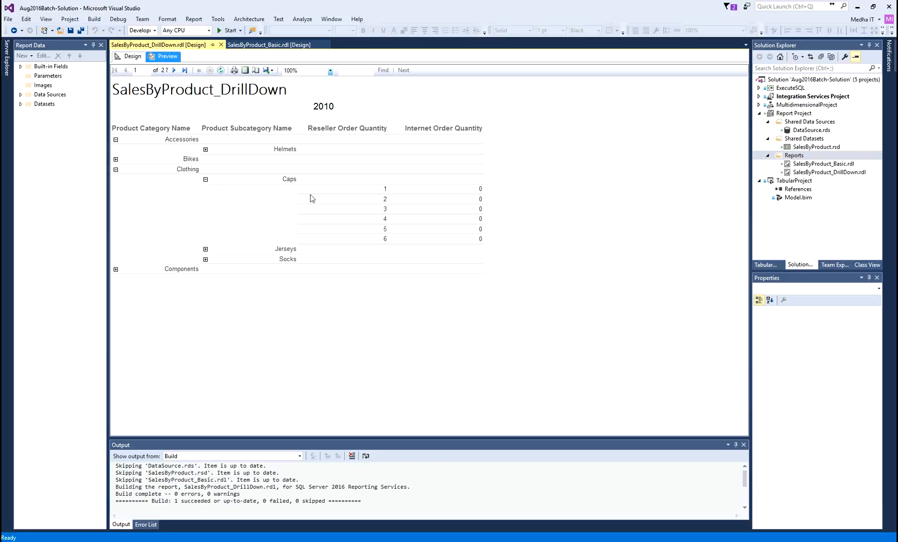
pyautogui.click(255, 45)
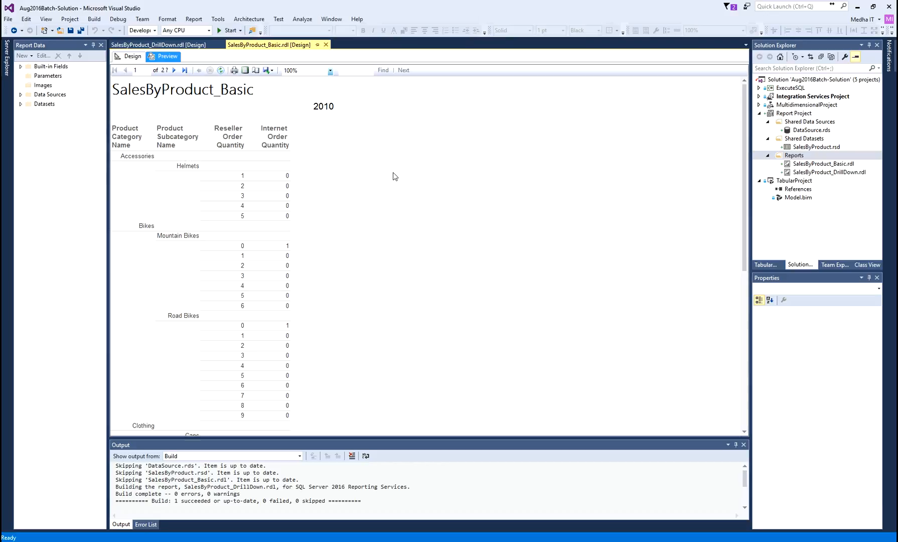
pyautogui.click(173, 45)
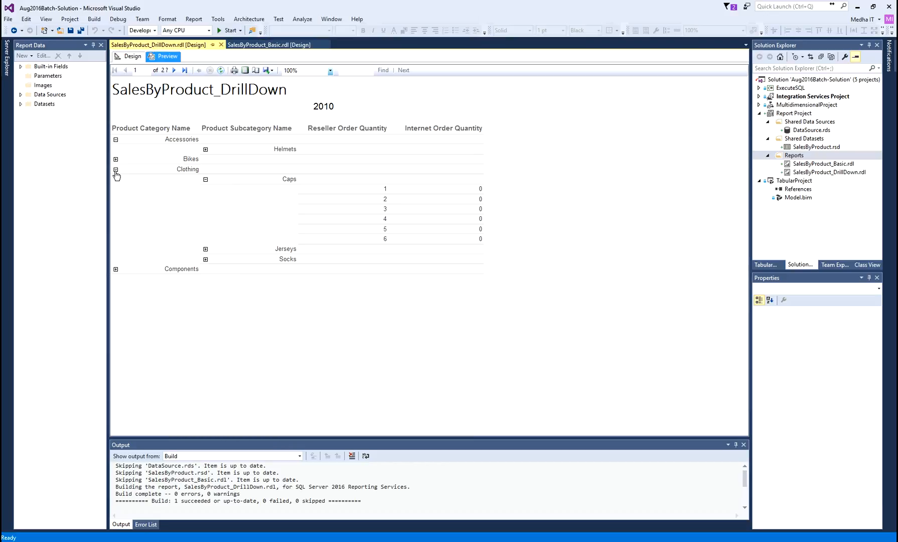
# - Collapse and re-expand Clothing in the drilldown preview, and check the Caps and Socks detail rows
pyautogui.click(116, 170)
pyautogui.click(116, 169)
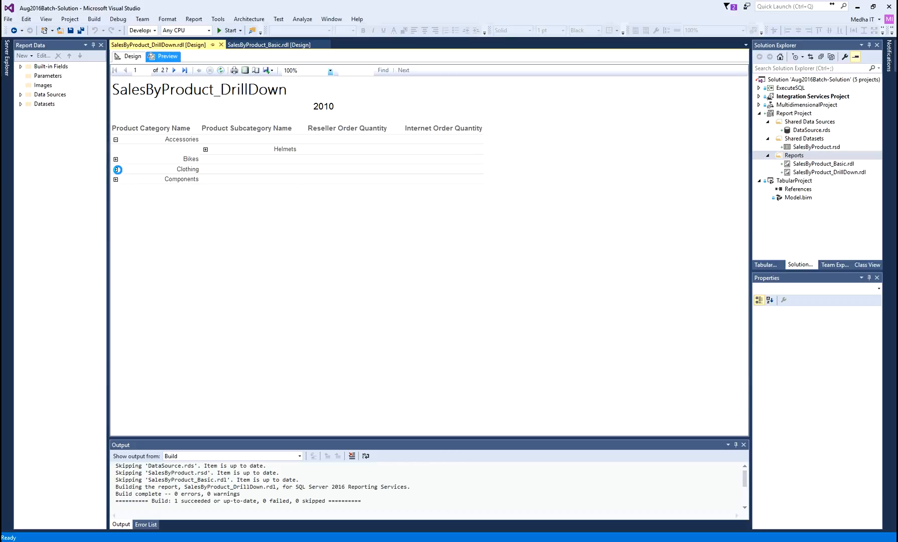
pyautogui.click(206, 179)
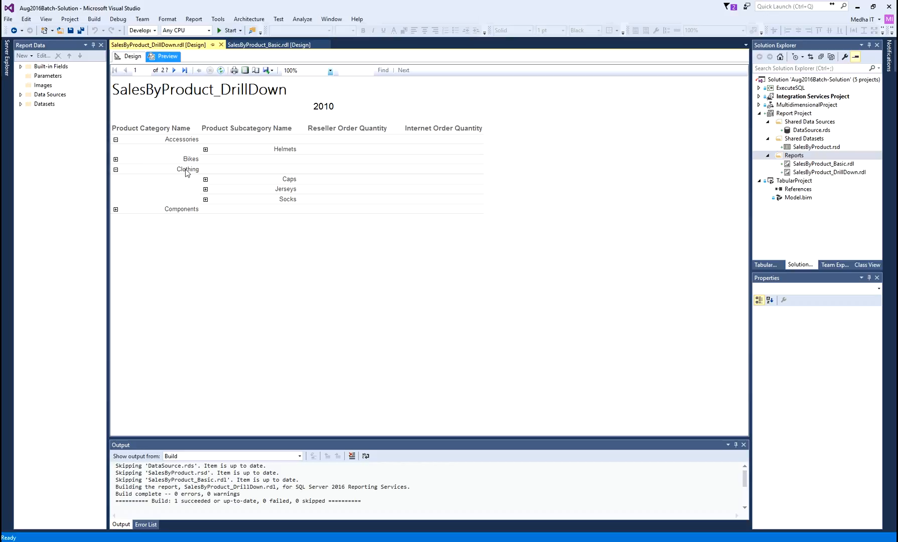
pyautogui.click(205, 199)
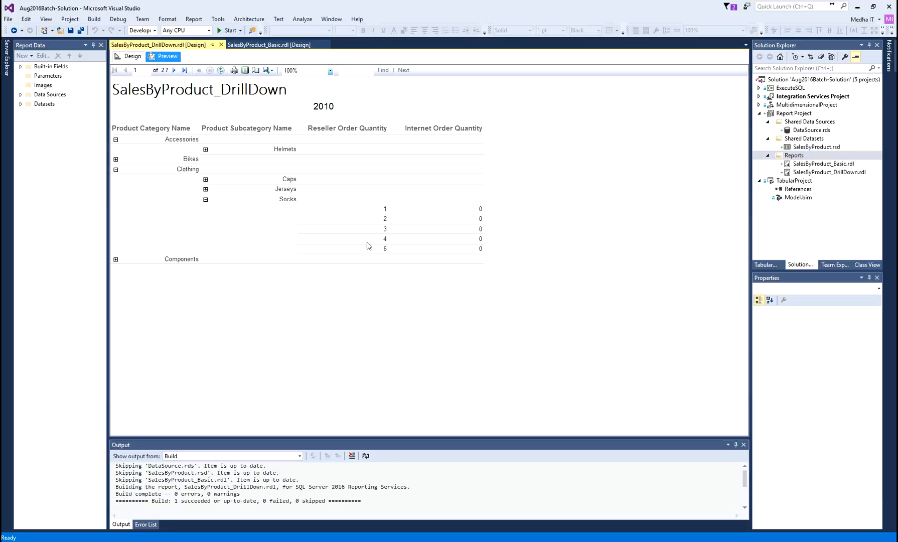
pyautogui.click(206, 199)
pyautogui.click(206, 199)
pyautogui.click(205, 199)
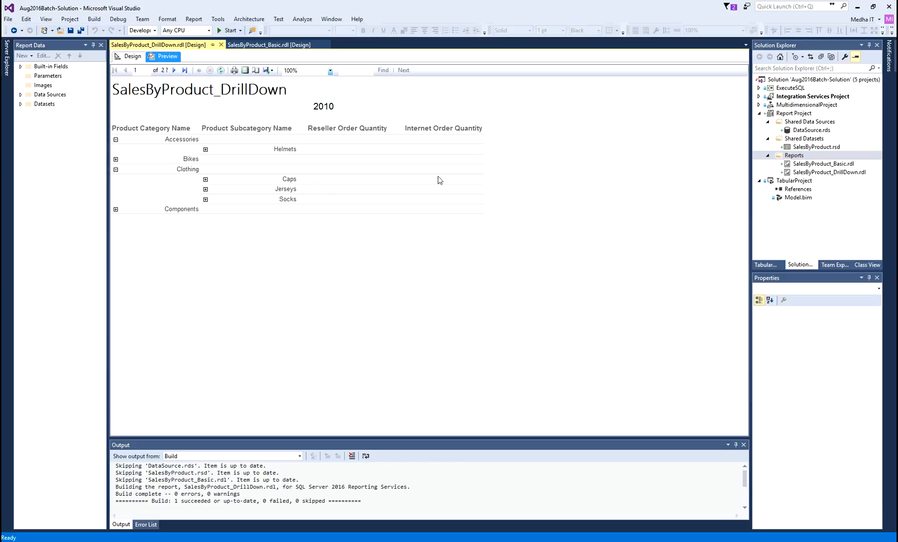
# - Collapse and re-expand the Accessories category to examine whether its category and Helmets rows show order totals
pyautogui.click(116, 140)
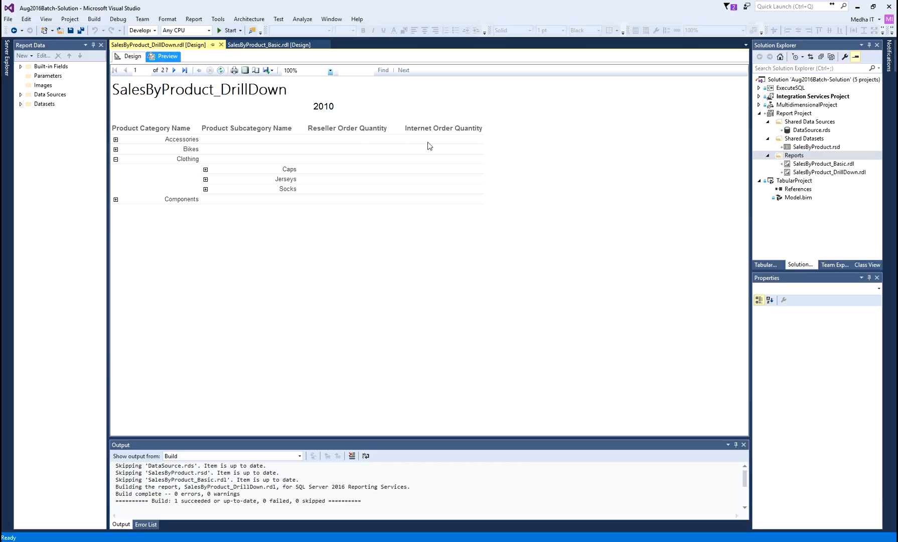
pyautogui.click(115, 140)
pyautogui.click(205, 149)
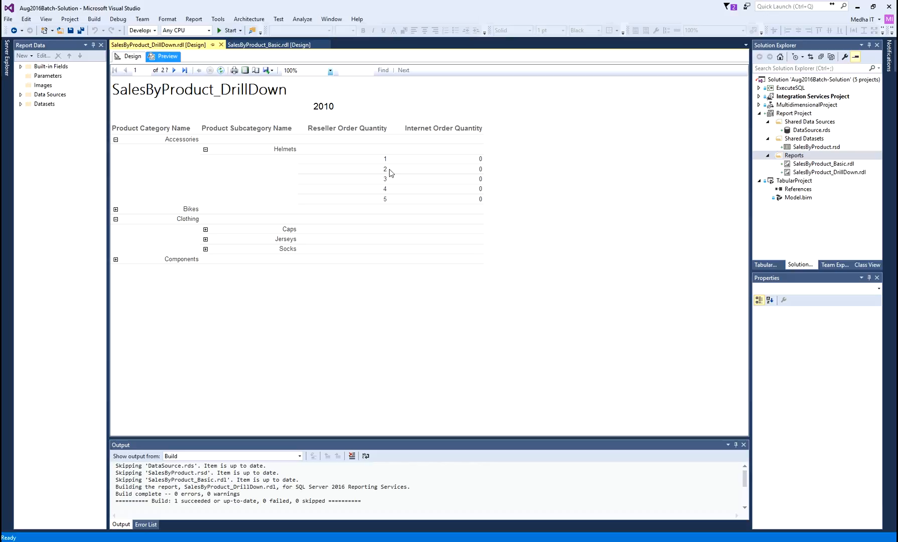
pyautogui.click(115, 140)
pyautogui.click(115, 140)
# - Return to the report design and add the sum of ResellerOrderQuantity to the product category row
pyautogui.click(133, 56)
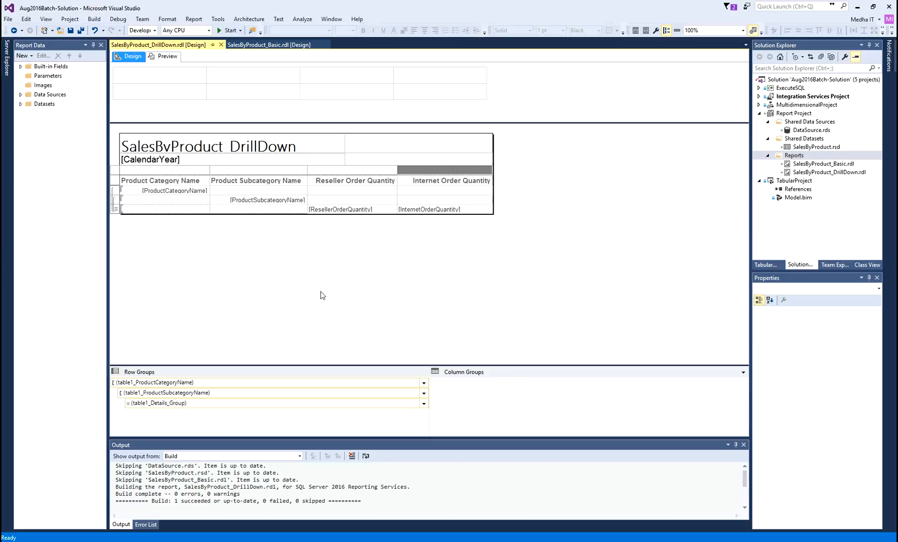
pyautogui.click(383, 212)
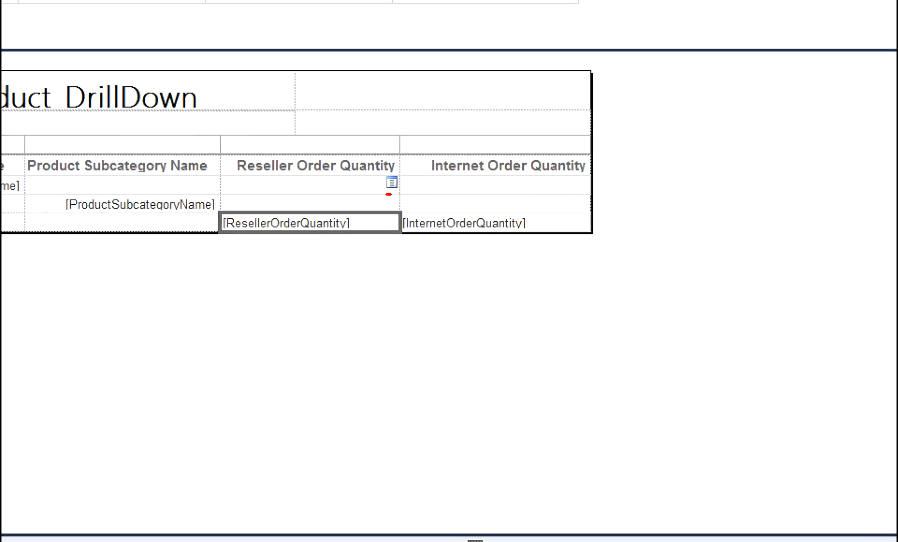
pyautogui.moveTo(389, 194); pyautogui.dragTo(400, 192)
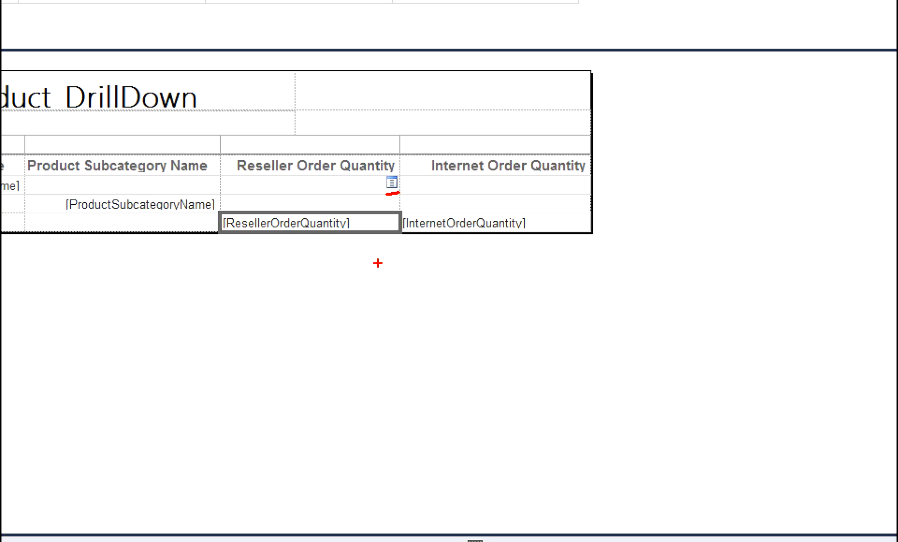
pyautogui.click(392, 182)
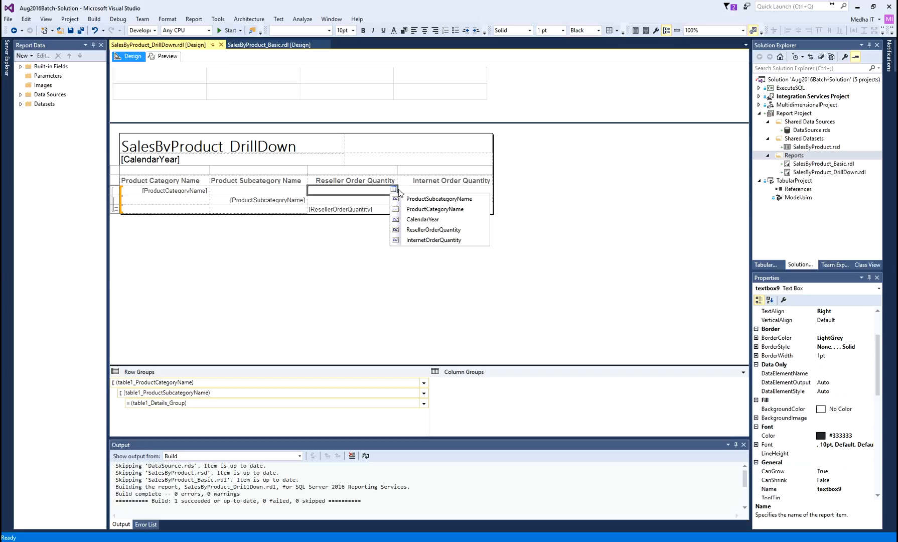
pyautogui.click(407, 230)
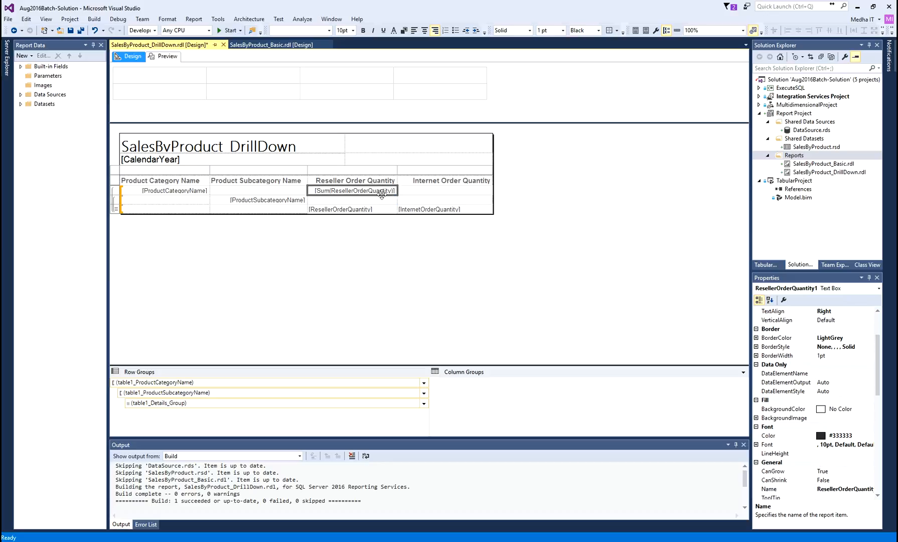
pyautogui.hotkey('ctrl', '1')
pyautogui.click(332, 191)
pyautogui.moveTo(295, 198); pyautogui.dragTo(330, 198)
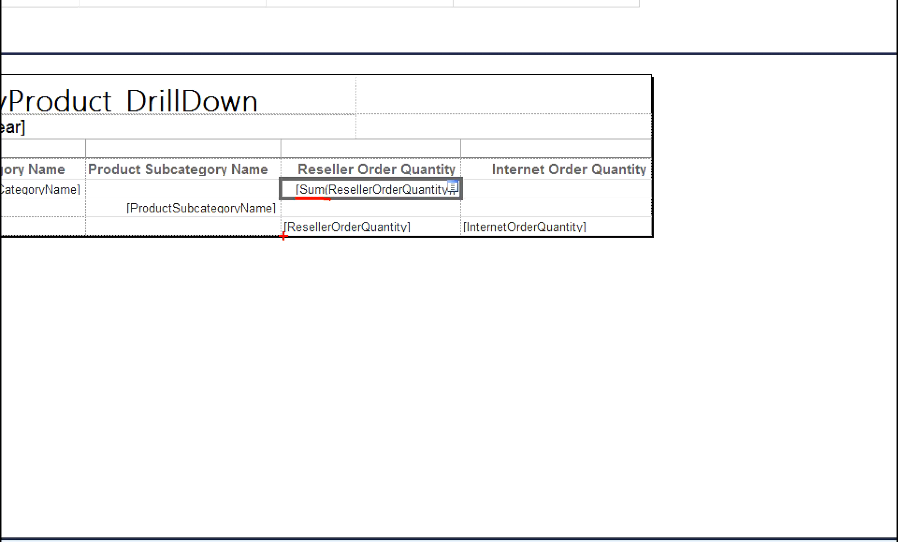
pyautogui.moveTo(284, 238); pyautogui.dragTo(402, 237)
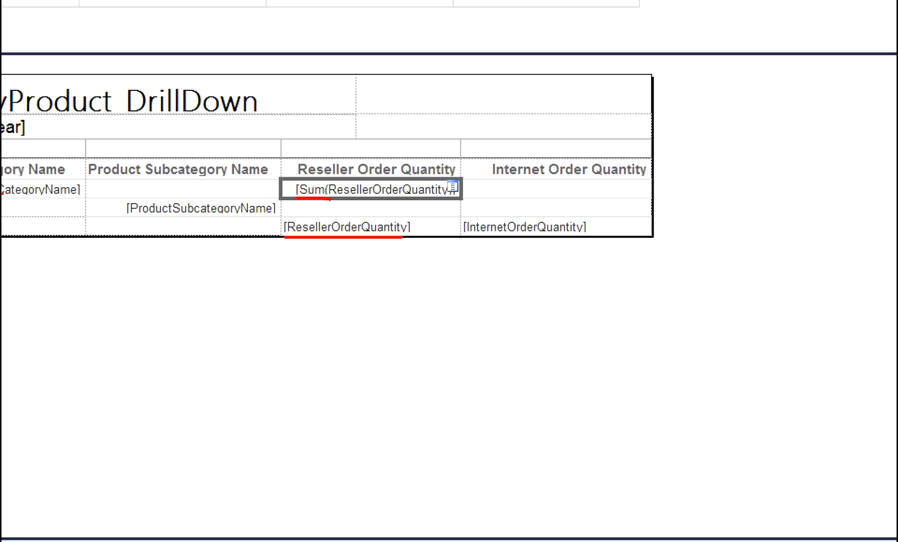
pyautogui.moveTo(31, 199); pyautogui.dragTo(84, 198)
pyautogui.moveTo(140, 220); pyautogui.dragTo(273, 221)
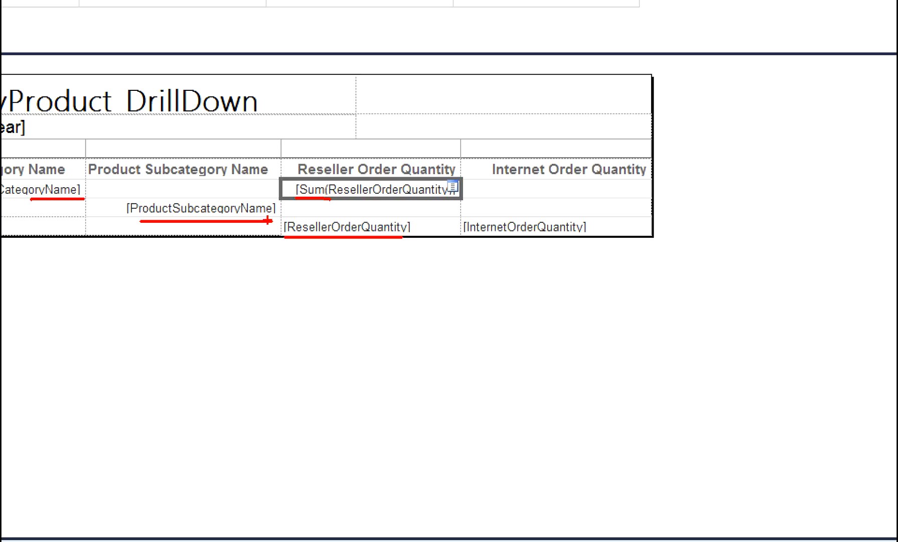
pyautogui.moveTo(325, 195); pyautogui.dragTo(330, 197)
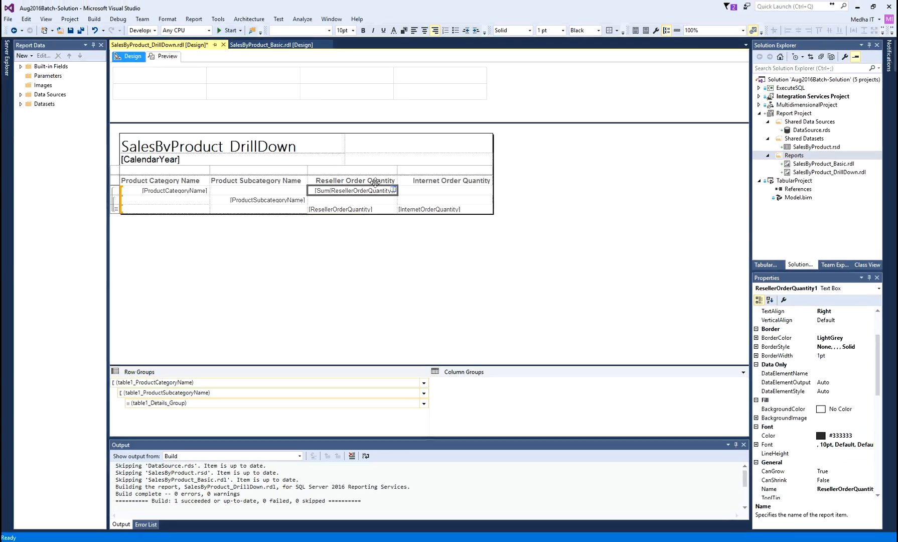
# - Add the InternetOrderQuantity sum to the product category row, and the ResellerOrderQuantity and InternetOrderQuantity sums to the product subcategory row
pyautogui.click(489, 189)
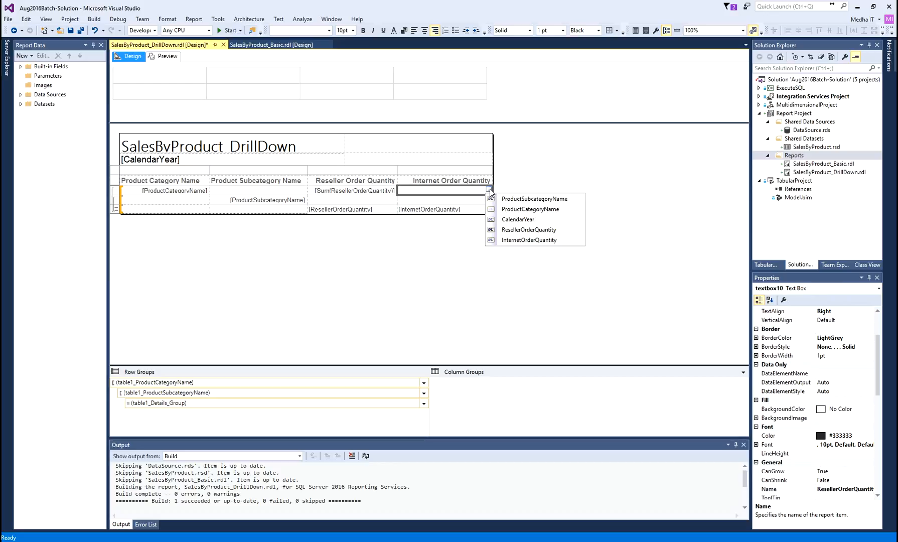
pyautogui.click(506, 239)
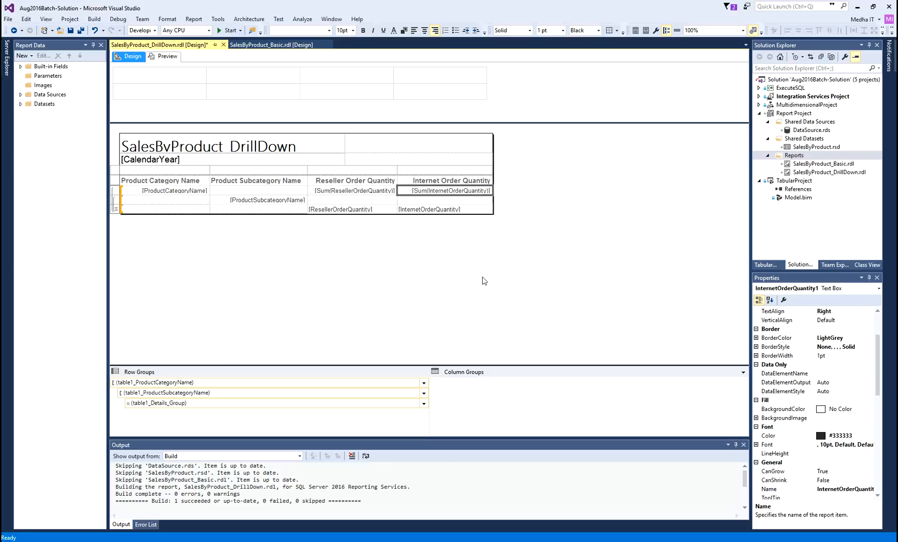
pyautogui.moveTo(333, 200)
pyautogui.click(394, 199)
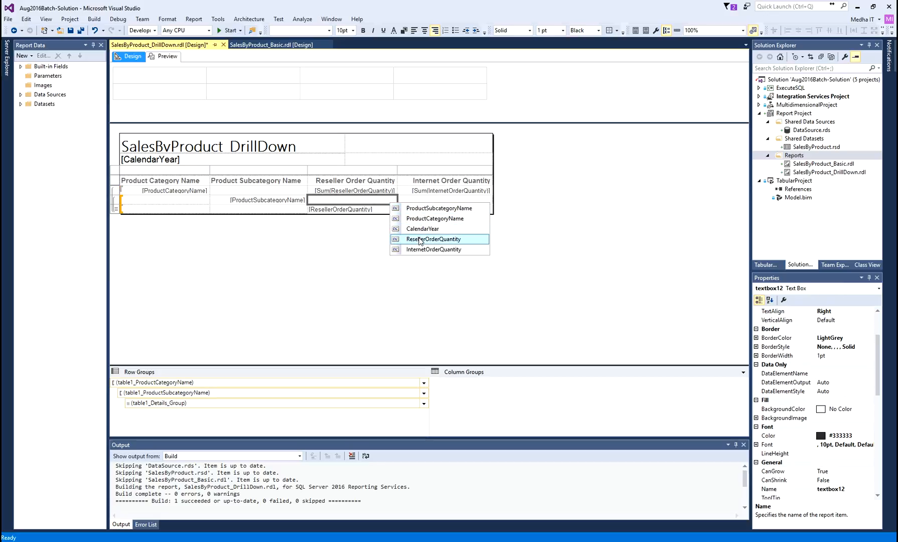
pyautogui.click(418, 240)
pyautogui.click(466, 200)
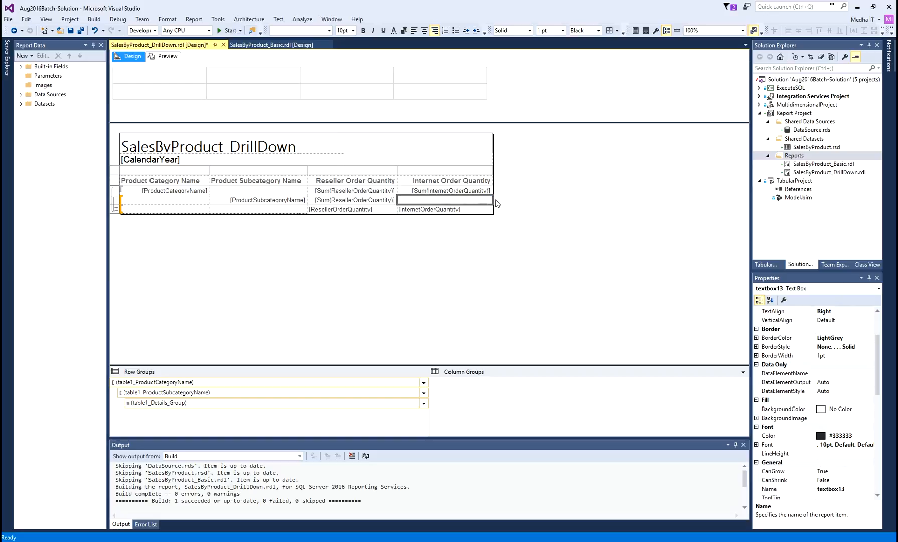
pyautogui.click(489, 199)
pyautogui.click(524, 249)
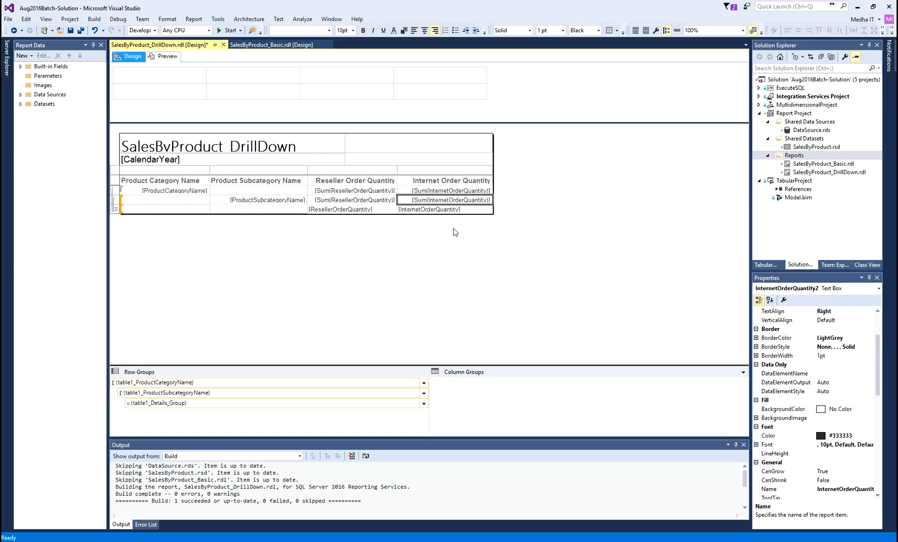
# - Save the drilldown report and check the order totals of the Bikes category and Road Bikes subcategory in its preview
pyautogui.click(442, 246)
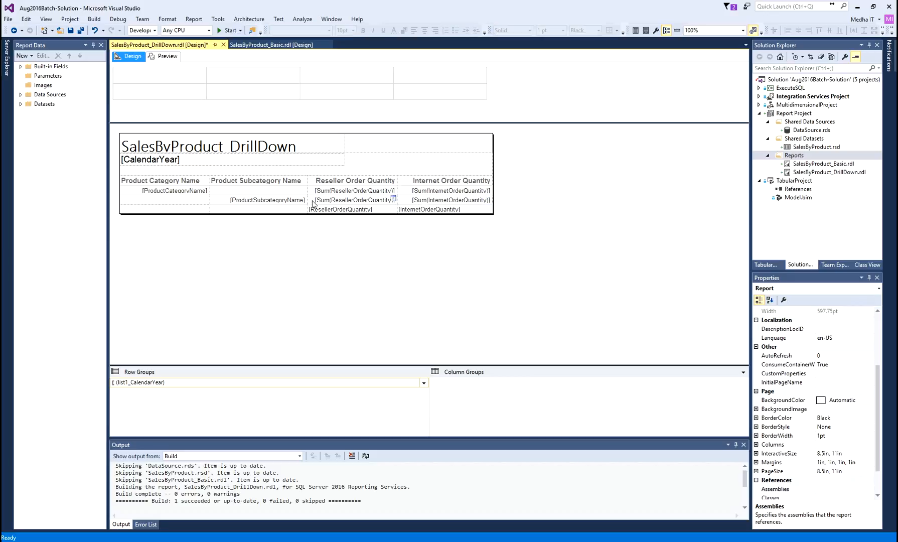
pyautogui.click(80, 30)
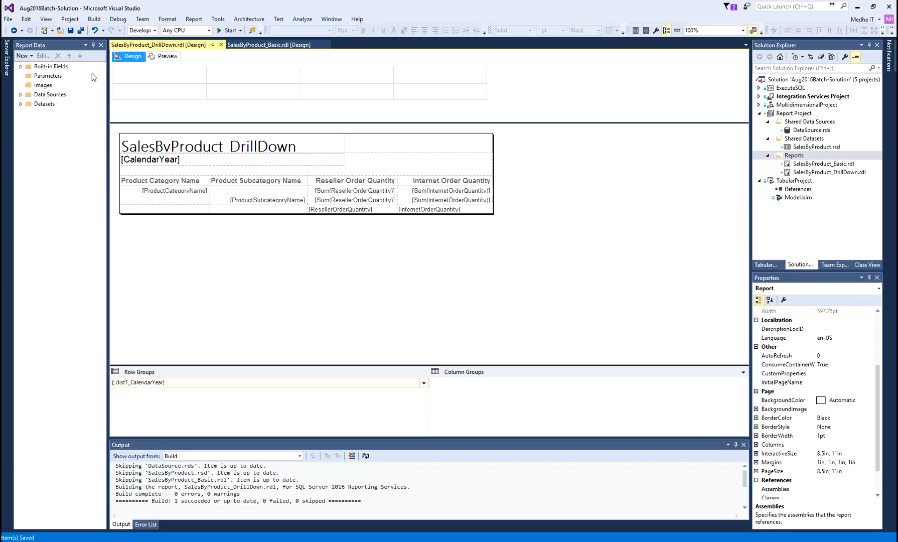
pyautogui.click(167, 57)
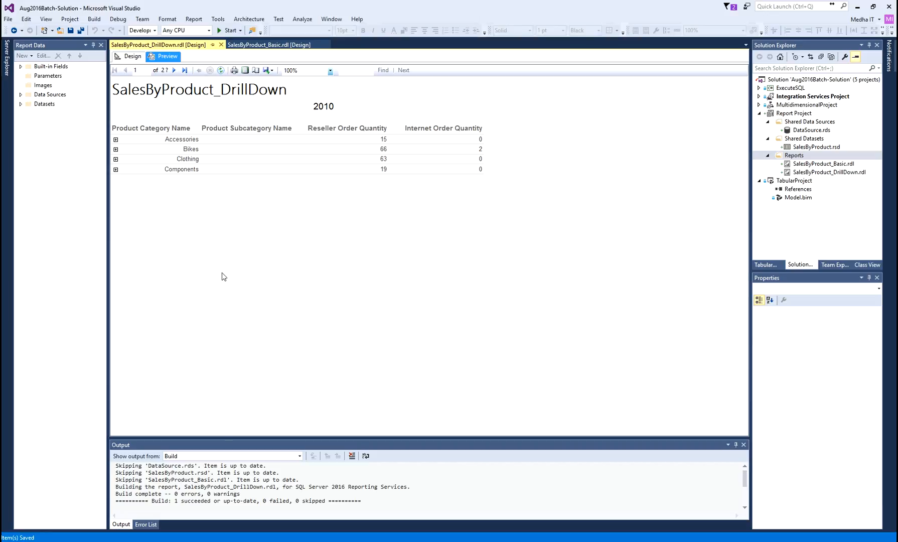
pyautogui.click(115, 149)
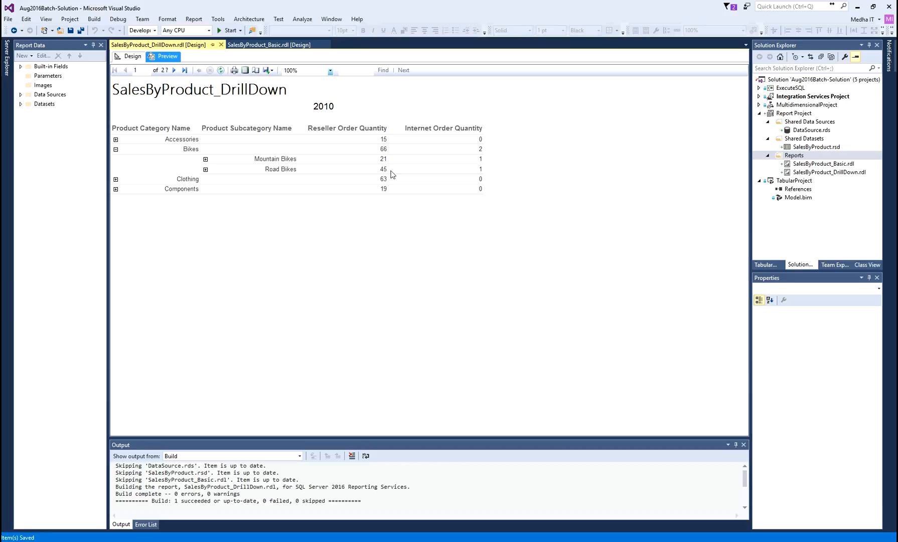
pyautogui.click(206, 170)
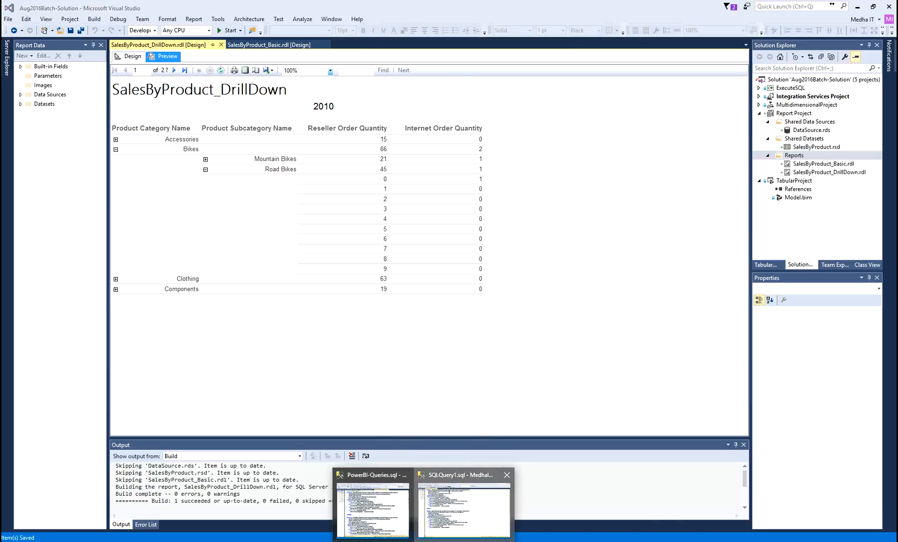
# - Switch to the SQLQuery1.sql query in SQL Server Management Studio to review its ProductSubcategoryName and ProductCategoryName columns, and return to the report preview in Visual Studio
pyautogui.click(448, 489)
pyautogui.click(316, 125)
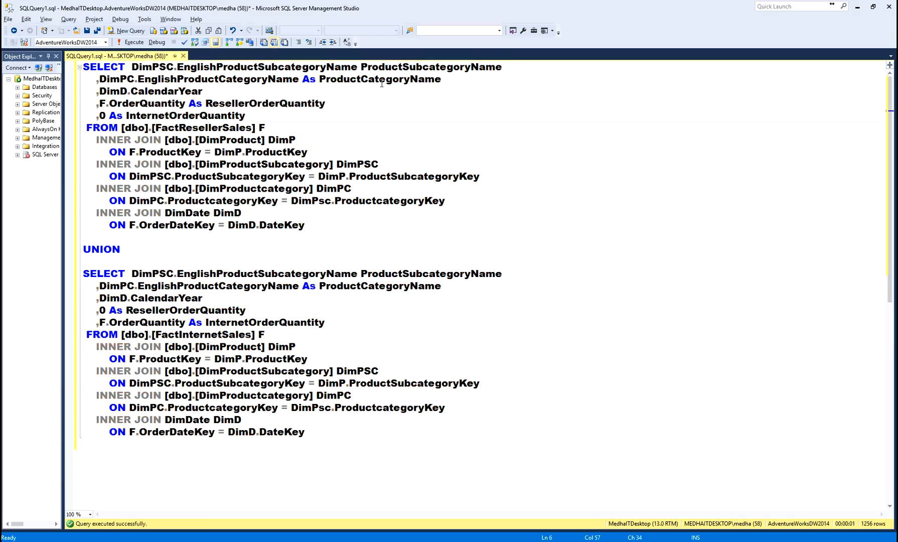
pyautogui.doubleClick(381, 80)
pyautogui.click(414, 67)
pyautogui.doubleClick(415, 67)
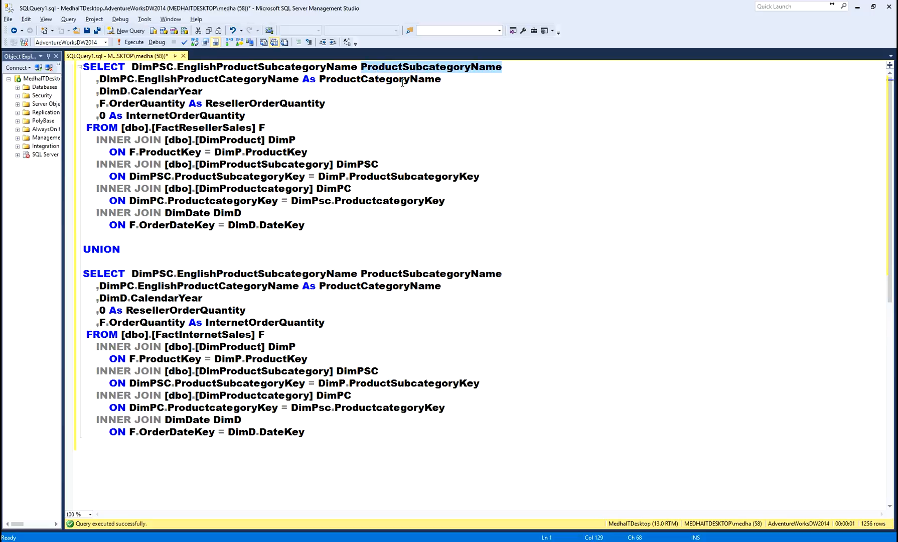
pyautogui.doubleClick(401, 80)
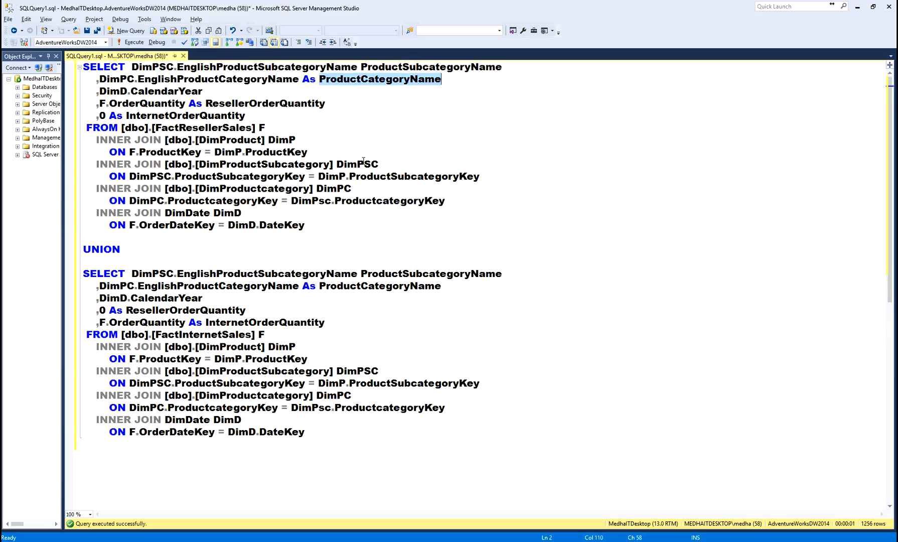
pyautogui.hotkey('alt', 'Tab')
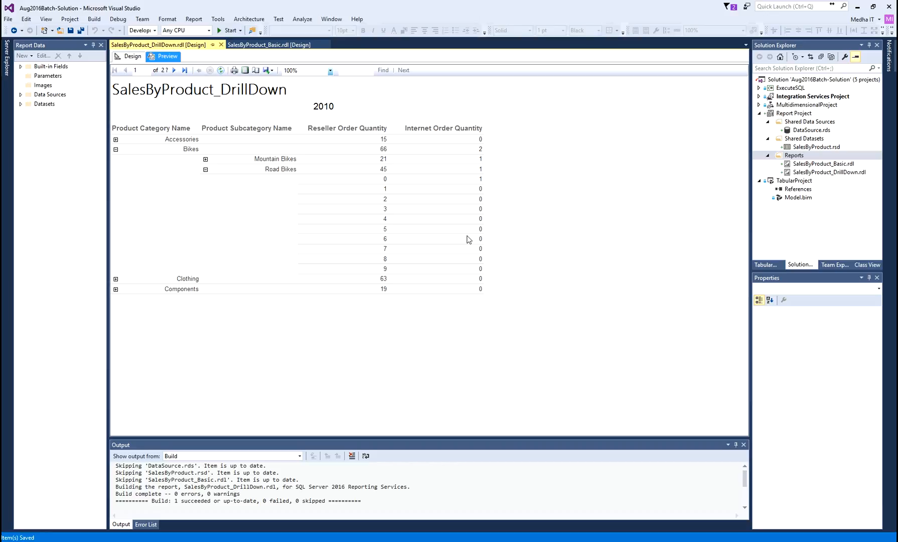
pyautogui.hotkey('alt', 'Tab')
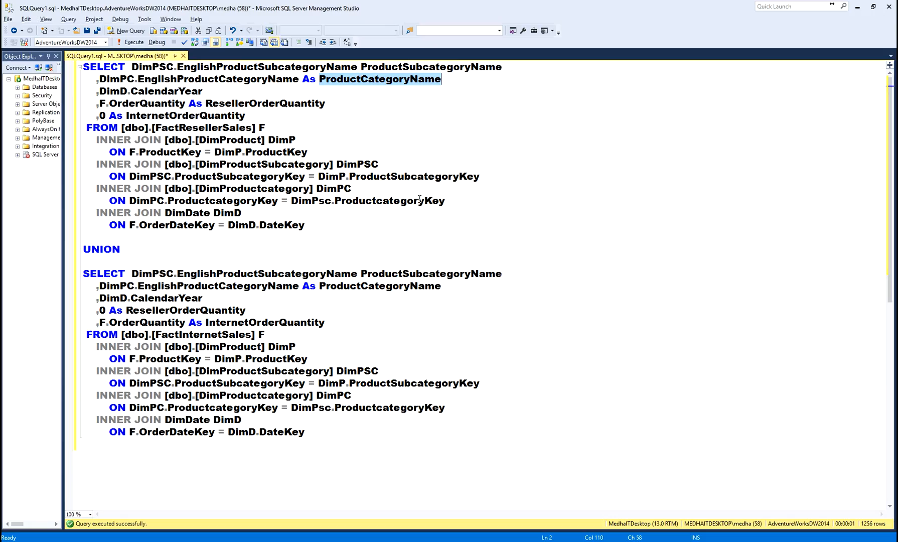
pyautogui.hotkey('alt', 'Tab')
pyautogui.hotkey('alt', 'Tab')
pyautogui.hotkey('alt', 'Tab')
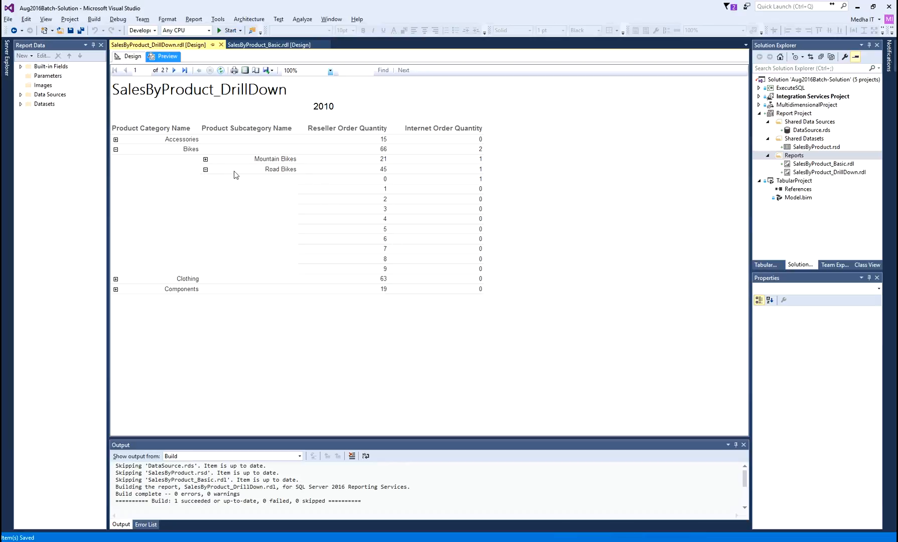
# - Collapse and re-expand the Bikes levels to compare their totals with the SalesByProduct_Basic report, and leave Bikes collapsed
pyautogui.click(205, 169)
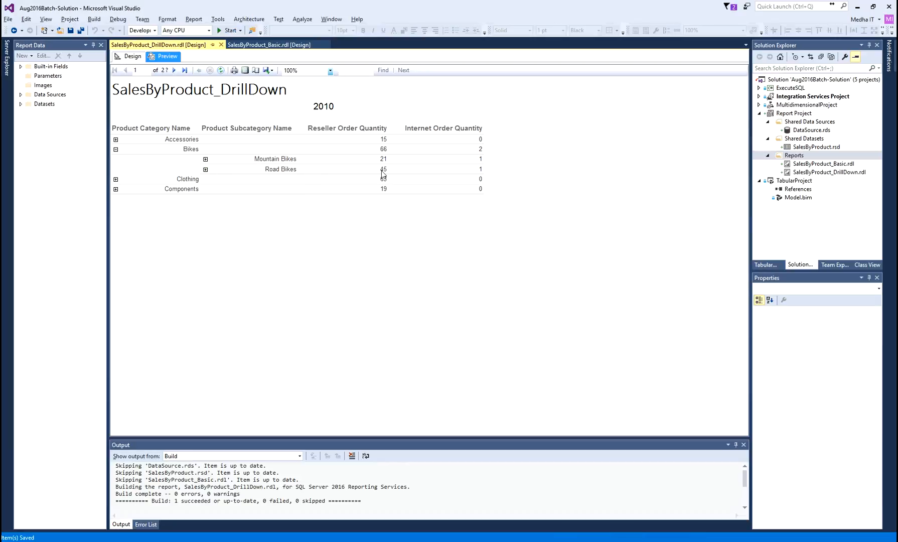
pyautogui.click(116, 150)
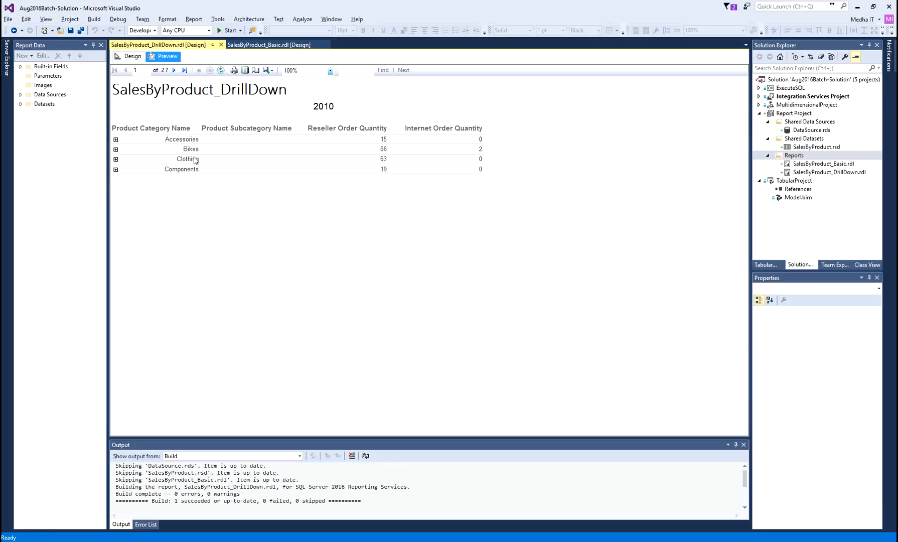
pyautogui.click(115, 149)
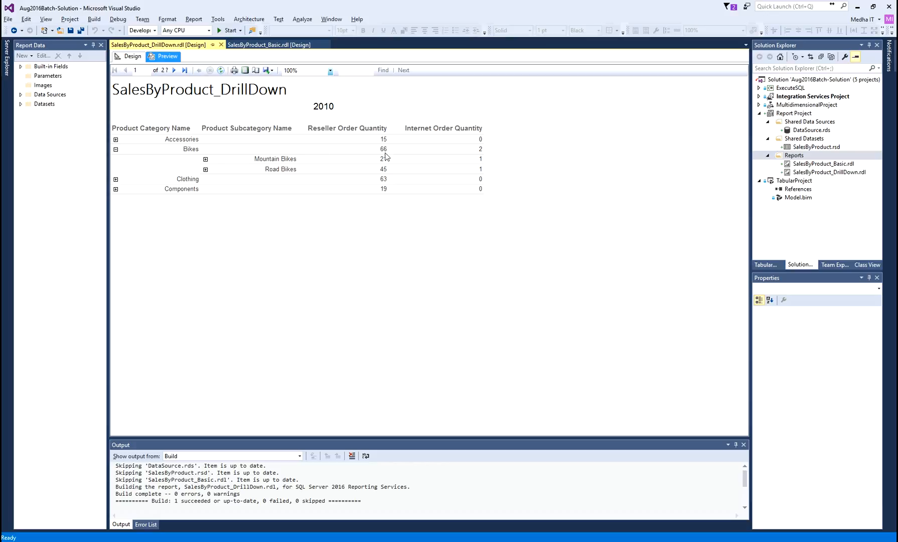
pyautogui.click(255, 46)
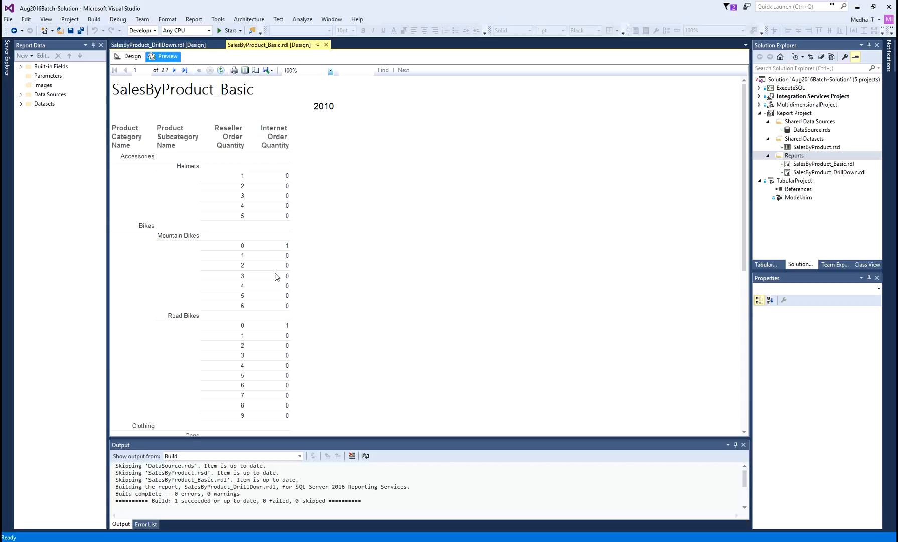
pyautogui.click(170, 45)
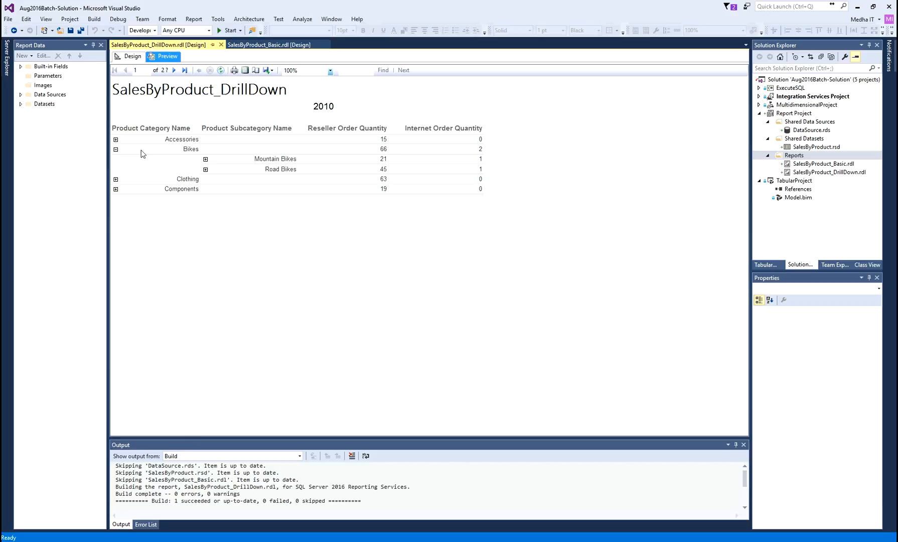
pyautogui.click(116, 150)
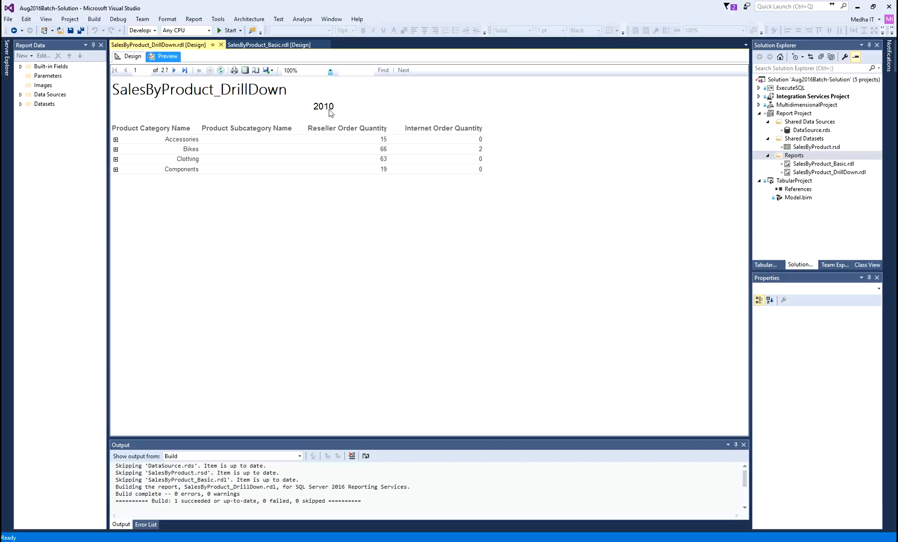
# - Page through the drilldown preview's calendar years, return to the 2010 page, and expand and collapse Accessories
pyautogui.click(174, 70)
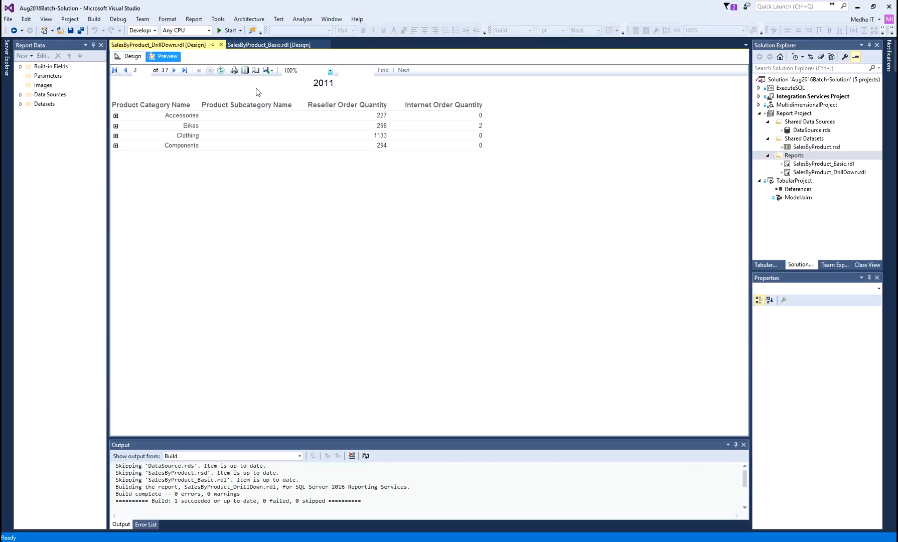
pyautogui.click(172, 70)
pyautogui.click(174, 69)
pyautogui.click(126, 70)
pyautogui.click(126, 70)
pyautogui.click(126, 70)
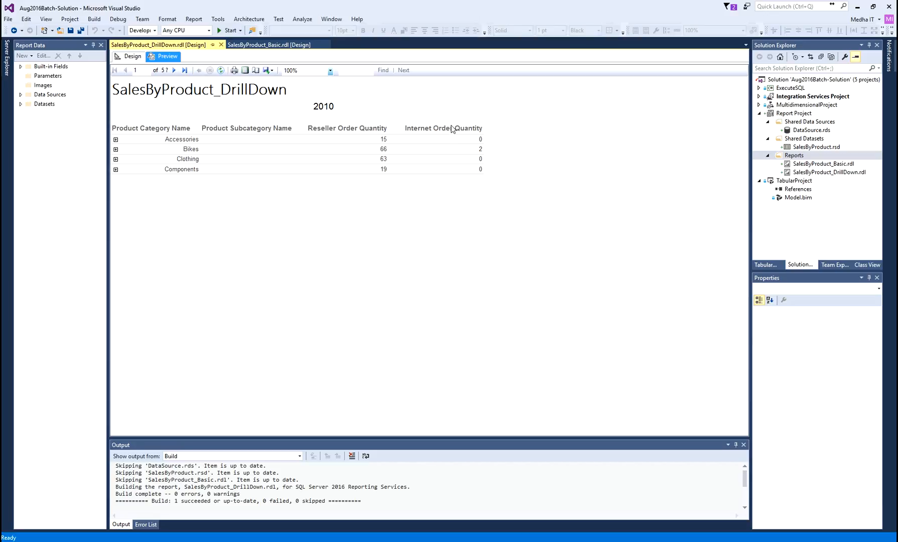
pyautogui.click(116, 140)
pyautogui.click(116, 140)
# - Return to the report design and set the background color of the table's header row to Olive
pyautogui.click(132, 57)
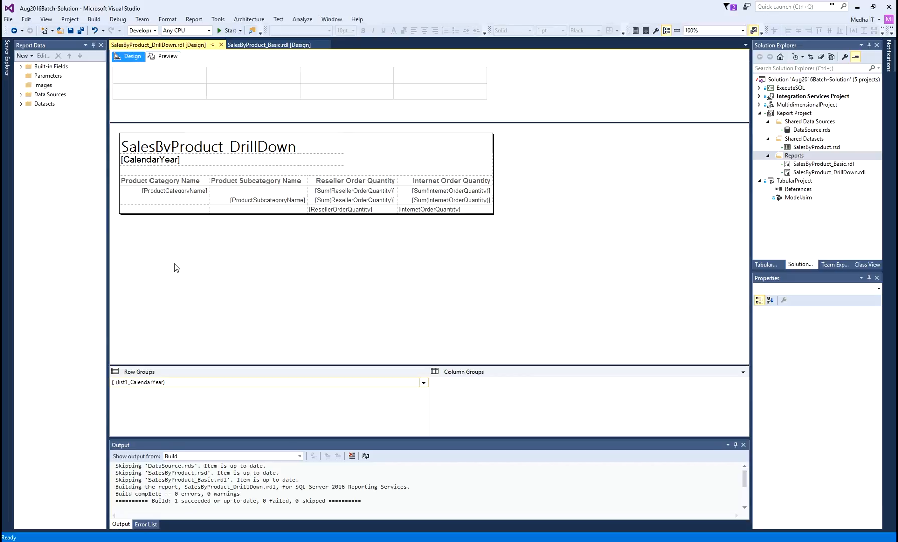
pyautogui.click(151, 180)
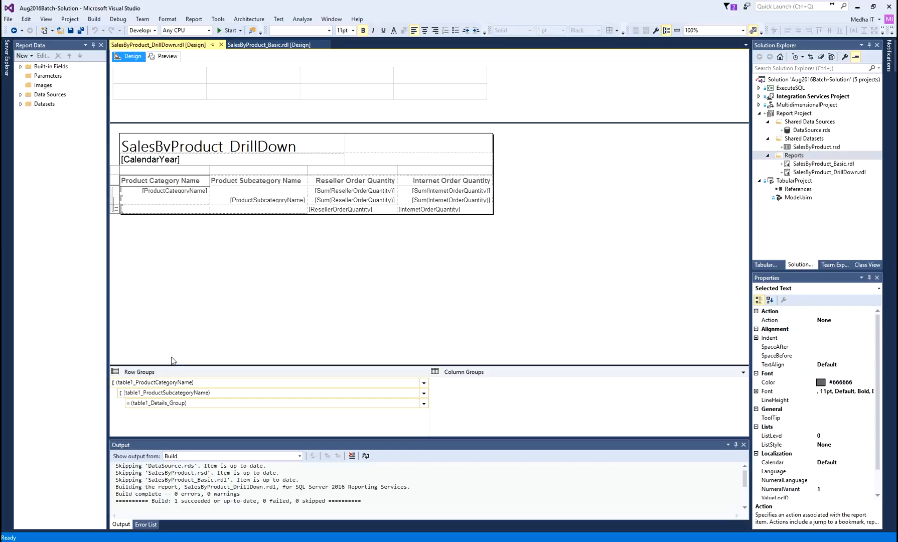
pyautogui.click(115, 182)
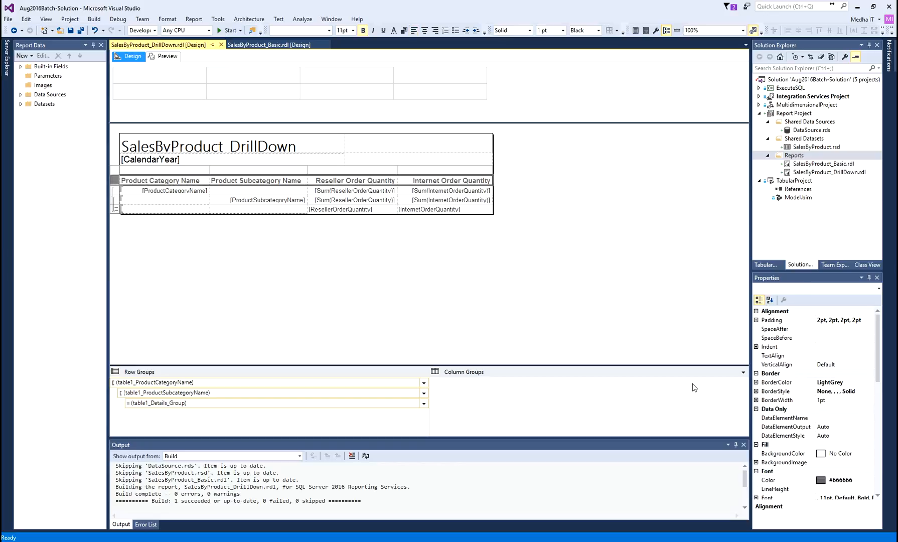
pyautogui.click(756, 383)
pyautogui.click(756, 383)
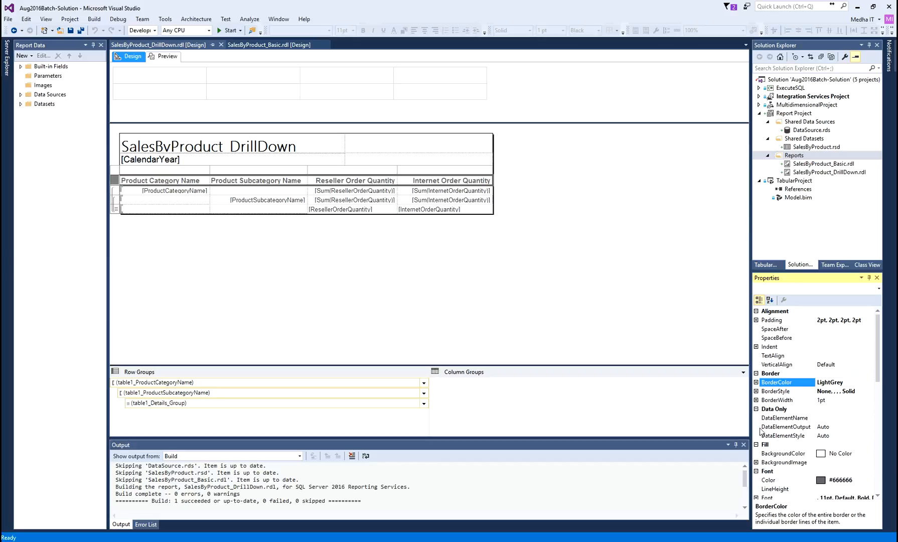
pyautogui.click(838, 454)
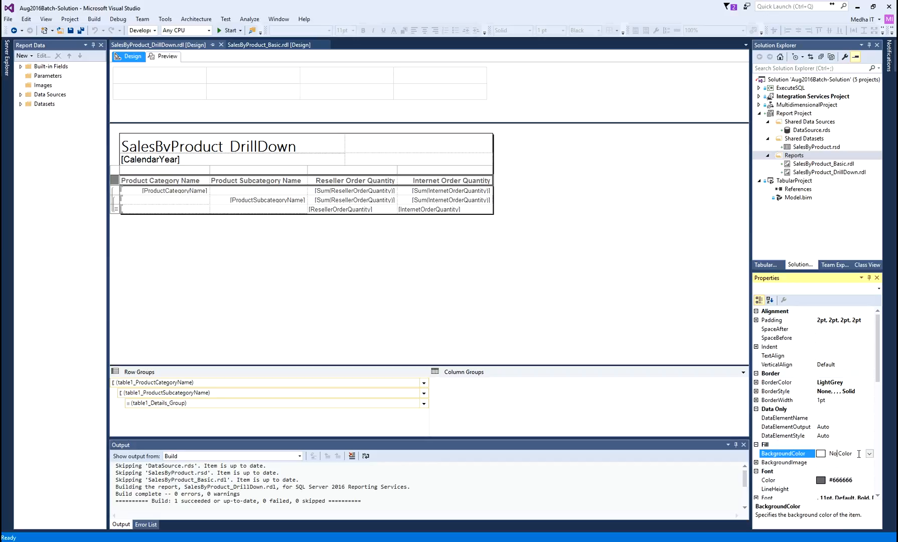
pyautogui.click(869, 454)
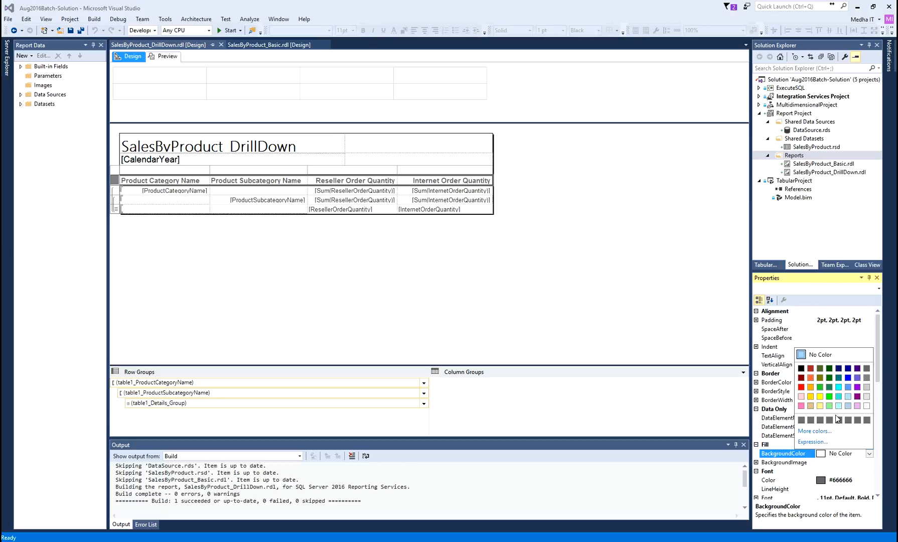
pyautogui.click(819, 378)
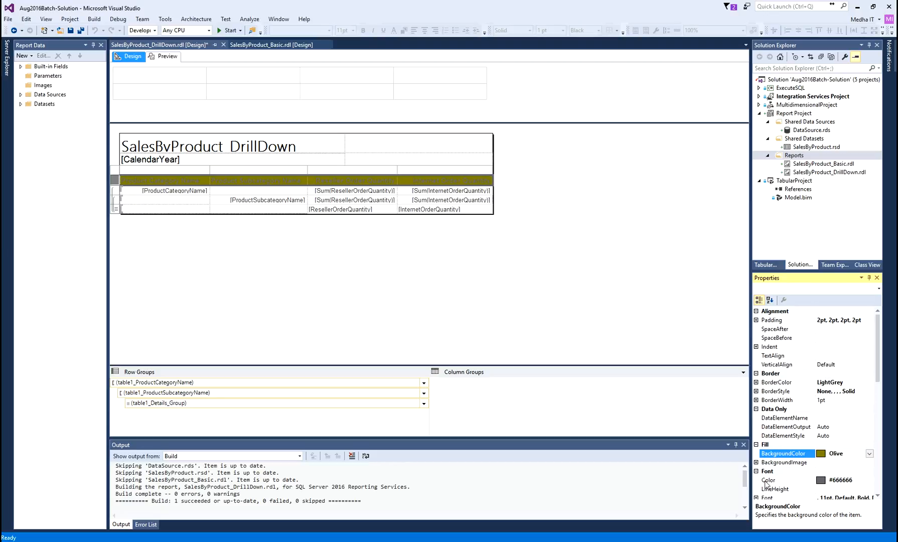
# - Set the header row's font color to White, and check the formatted header in the preview before returning to the design
pyautogui.click(855, 482)
pyautogui.click(869, 481)
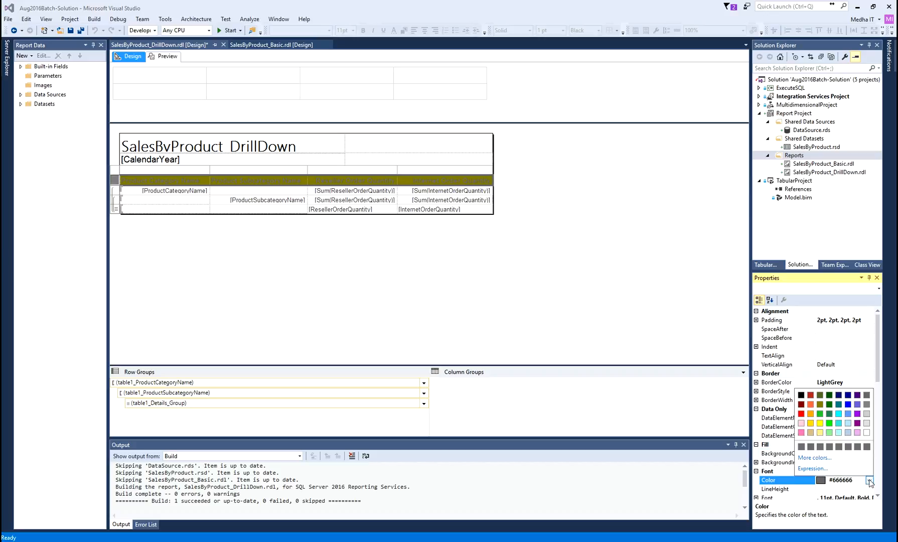
pyautogui.click(866, 432)
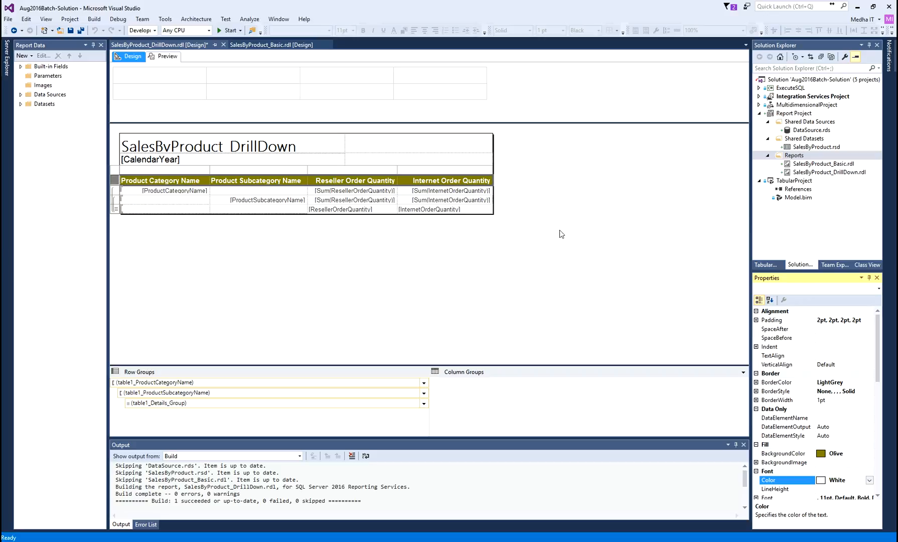
pyautogui.click(169, 56)
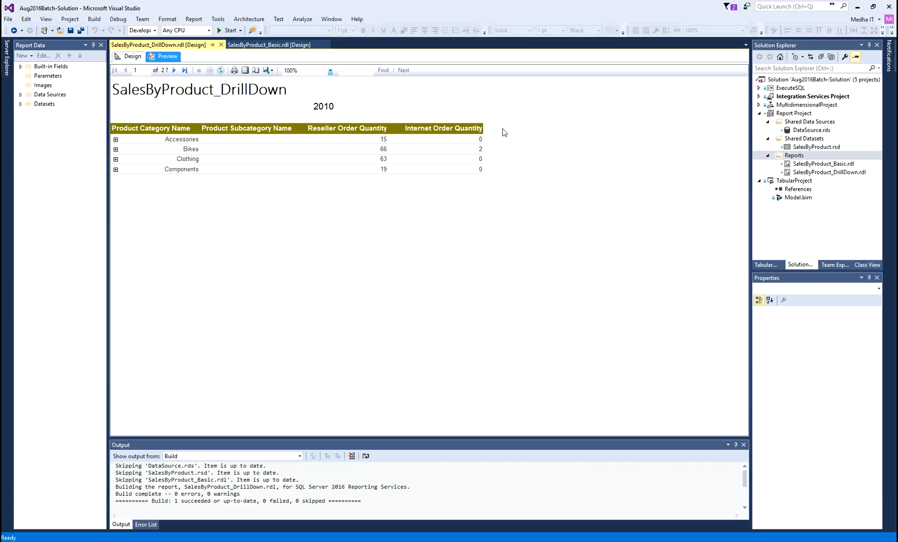
pyautogui.click(129, 56)
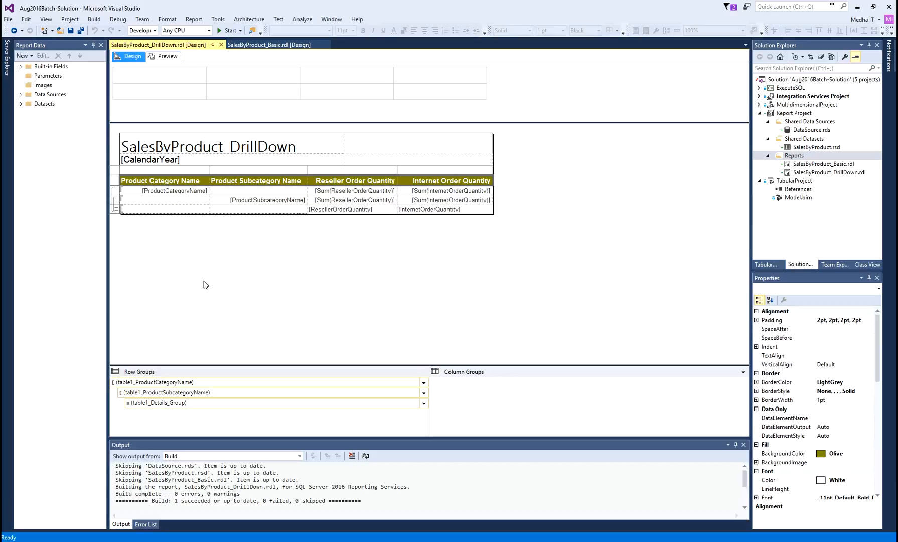
# - Set the product category row's background color to Teal and its font color to White
pyautogui.click(115, 190)
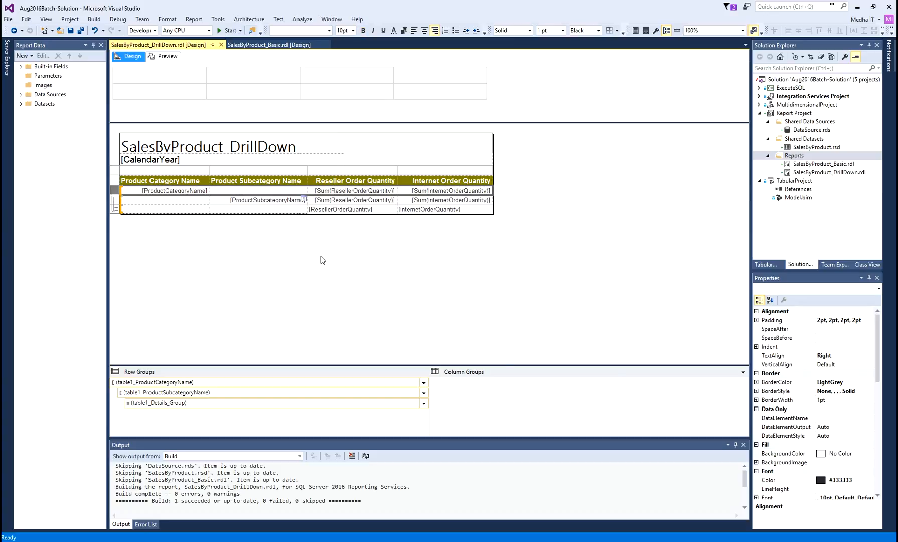
pyautogui.click(869, 454)
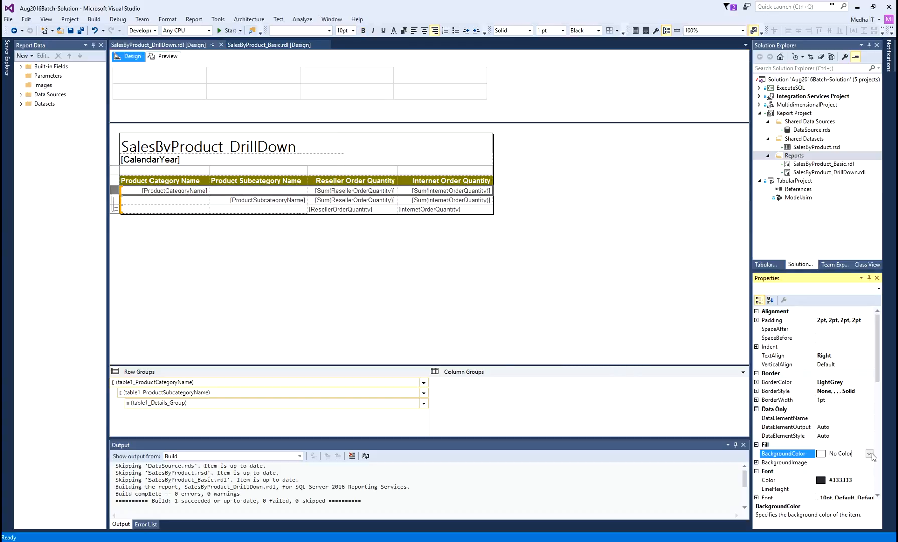
pyautogui.click(869, 454)
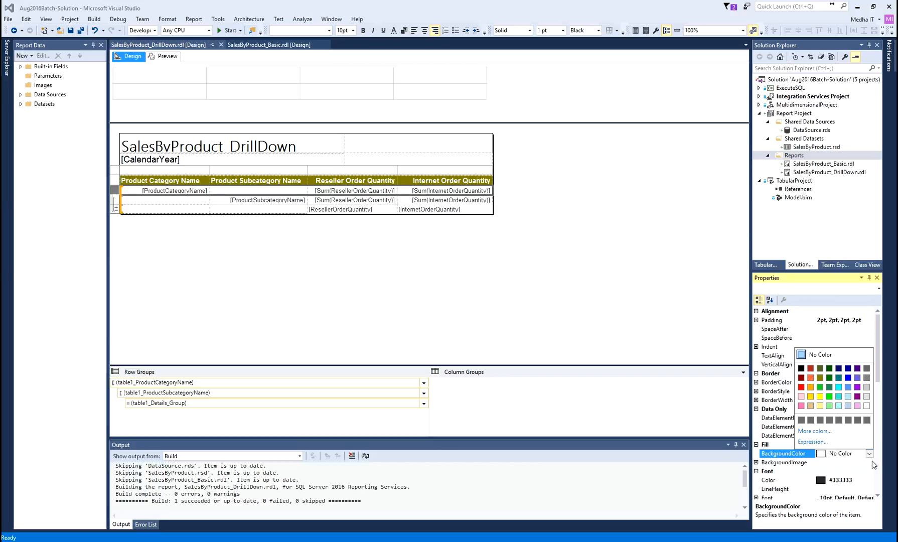
pyautogui.click(837, 378)
pyautogui.click(860, 480)
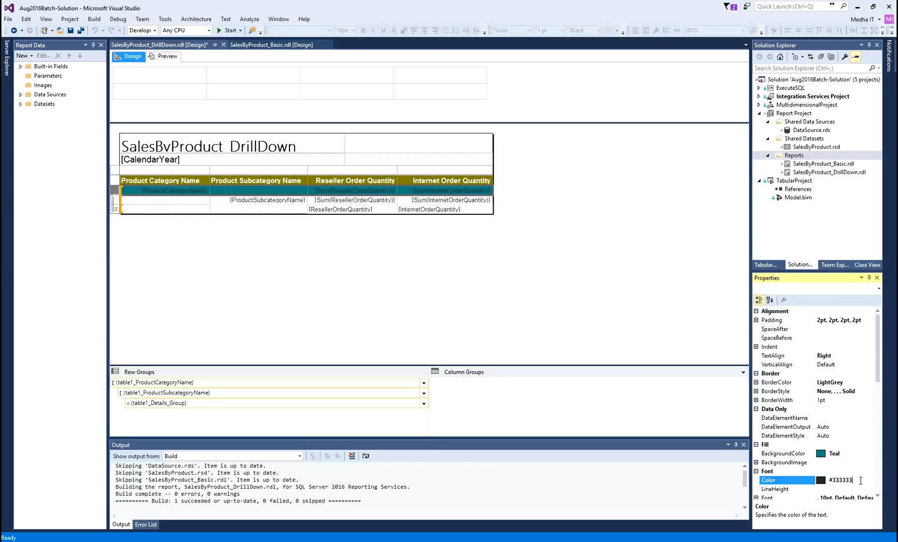
pyautogui.click(869, 480)
pyautogui.click(867, 433)
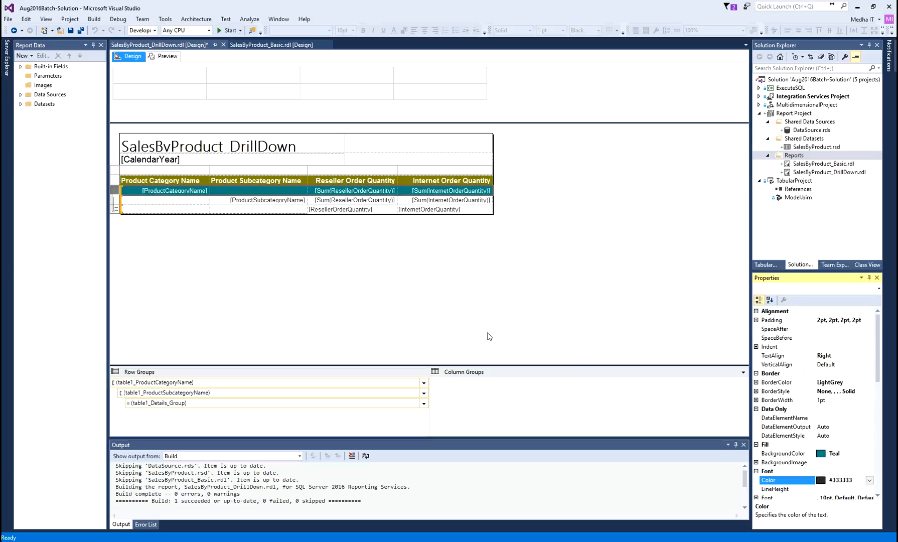
# - Set the product subcategory row's background color to Silver and deselect the row
pyautogui.click(115, 200)
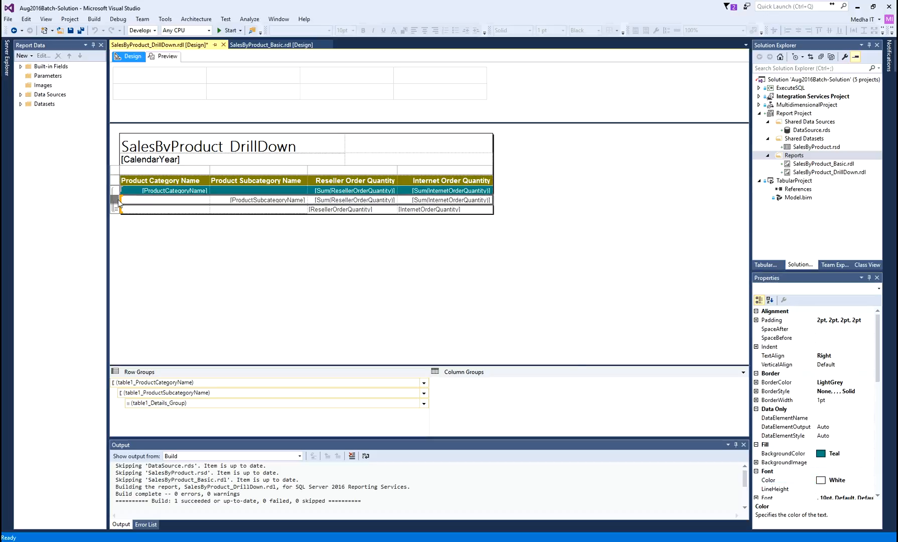
pyautogui.click(863, 452)
pyautogui.click(868, 453)
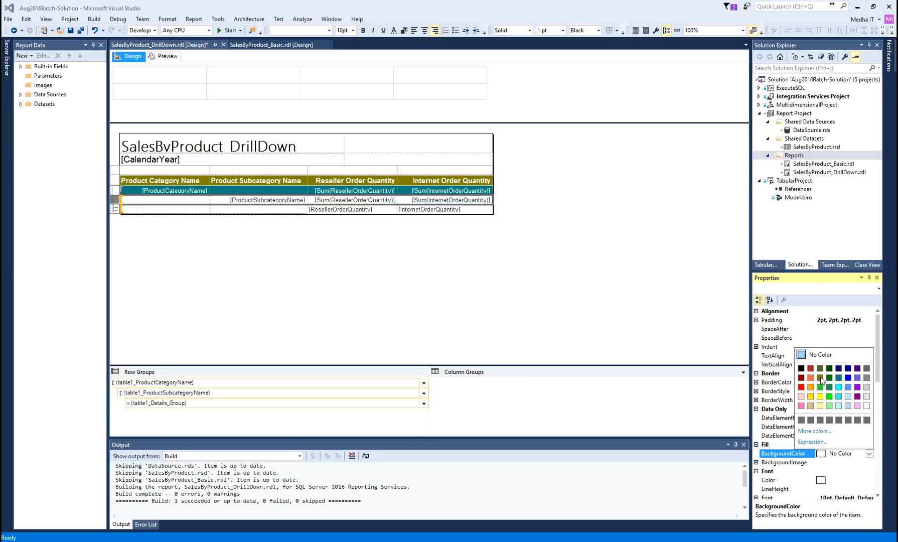
pyautogui.click(865, 388)
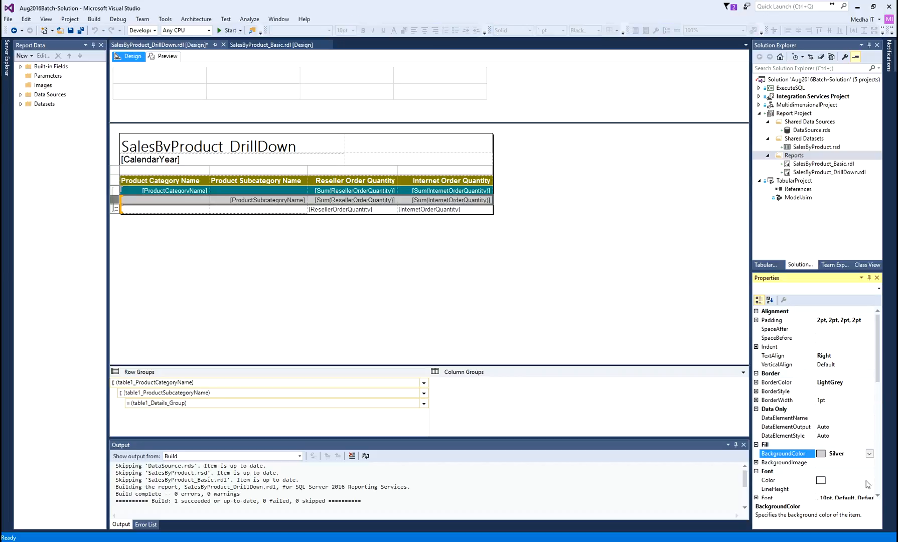
pyautogui.click(347, 275)
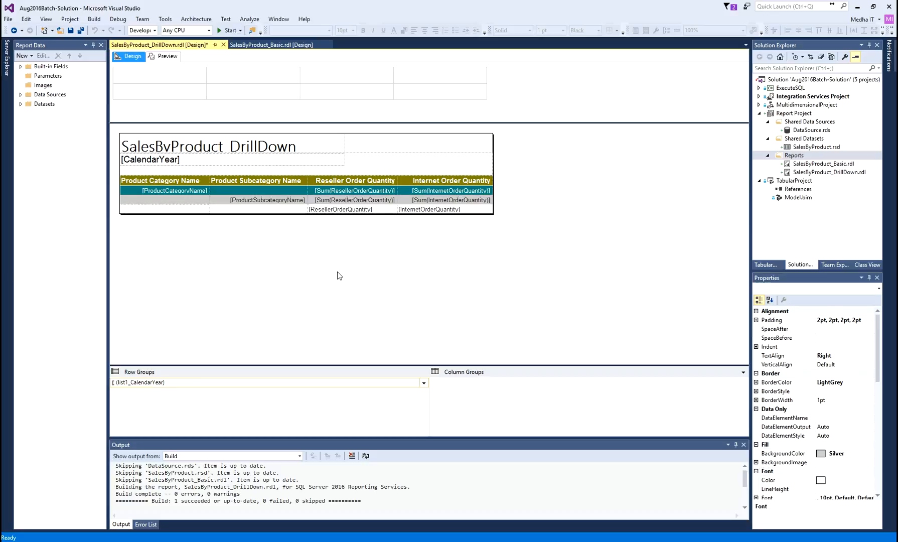
# - Preview the drilldown report, expand Accessories and Bikes down to their 2010 details, and compare it with the SalesByProduct_Basic preview
pyautogui.click(167, 56)
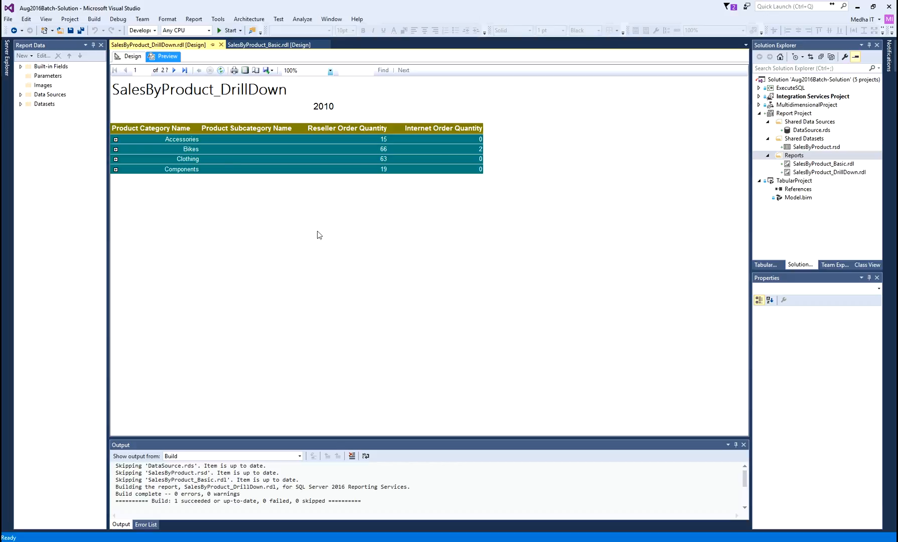
pyautogui.click(115, 140)
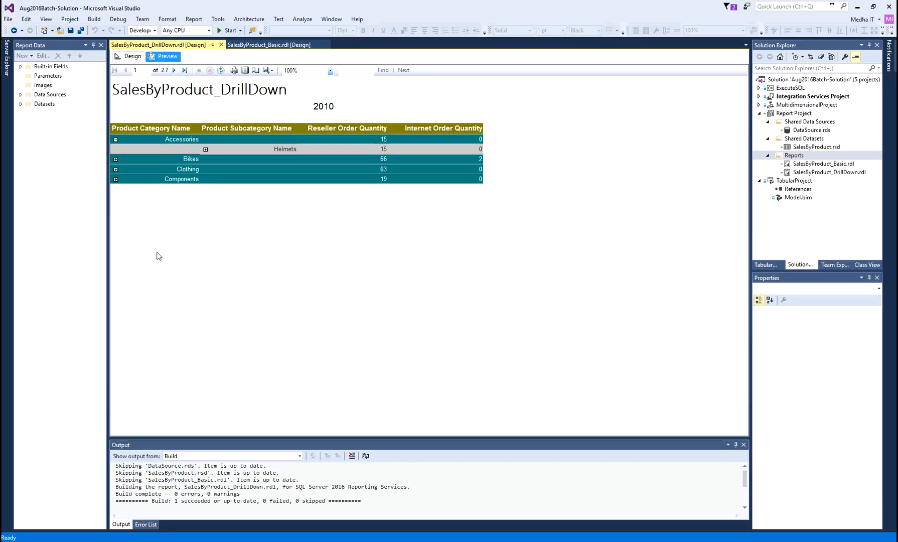
pyautogui.click(204, 150)
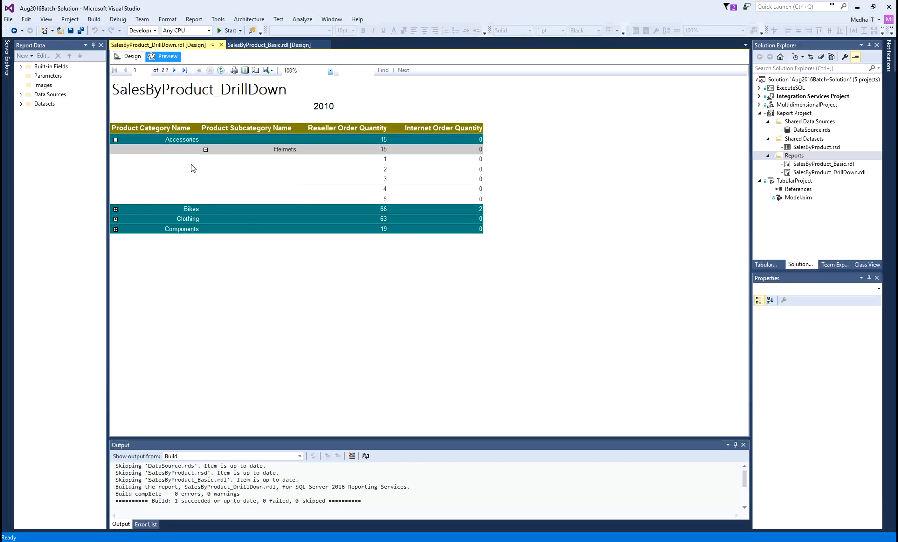
pyautogui.click(116, 210)
pyautogui.click(205, 218)
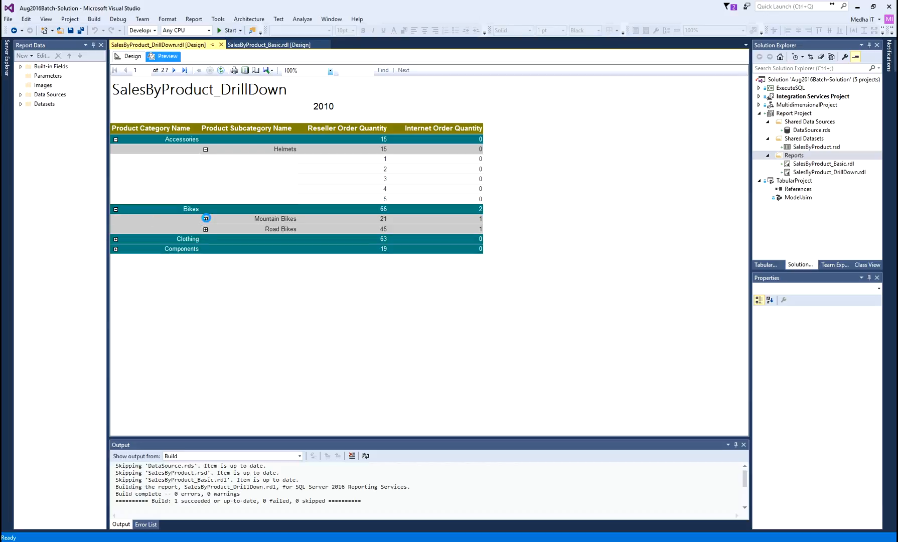
pyautogui.click(205, 300)
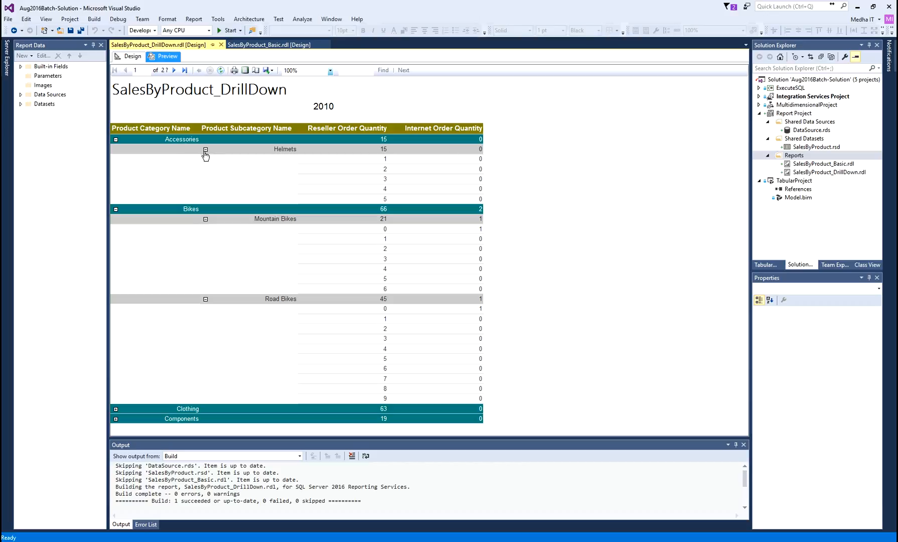
pyautogui.click(250, 44)
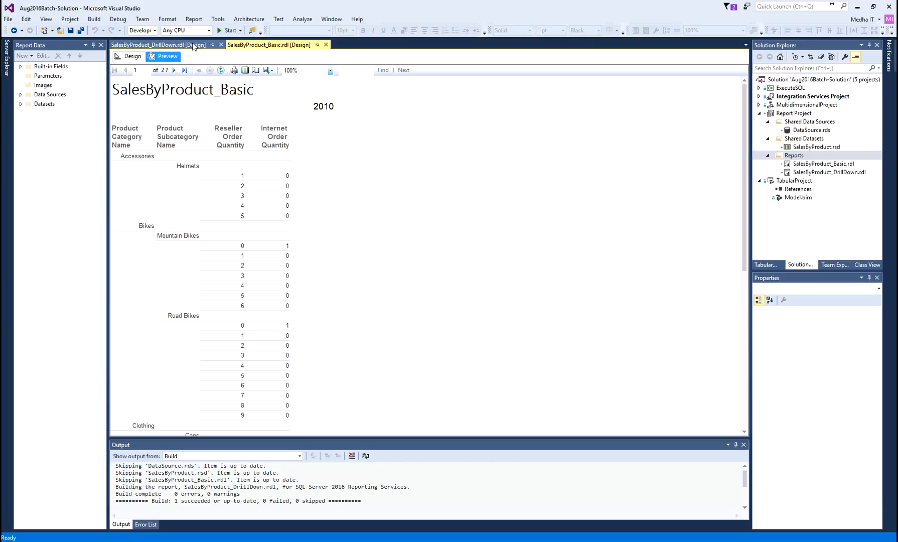
pyautogui.click(187, 44)
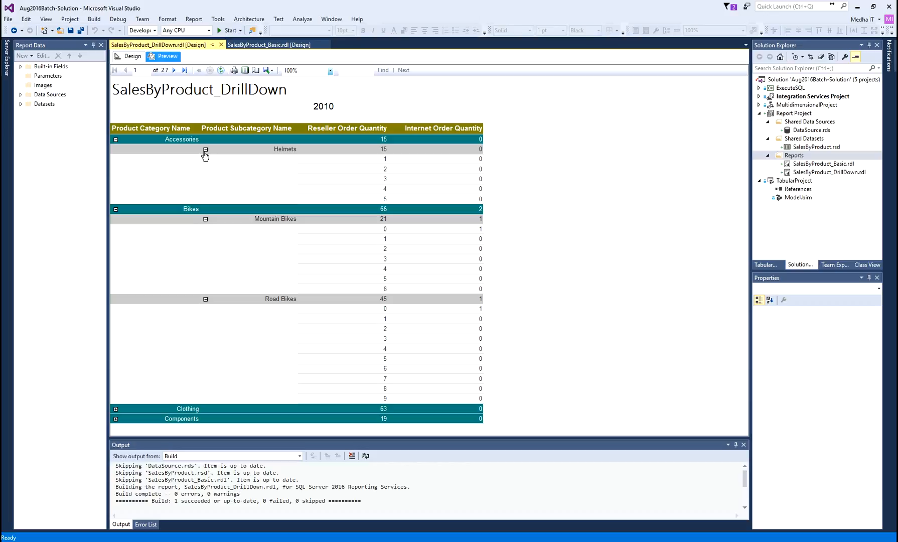
# - Collapse the Helmets, Mountain Bikes and Road Bikes details, and collapse and re-expand the Accessories and Bikes categories
pyautogui.click(205, 150)
pyautogui.click(206, 170)
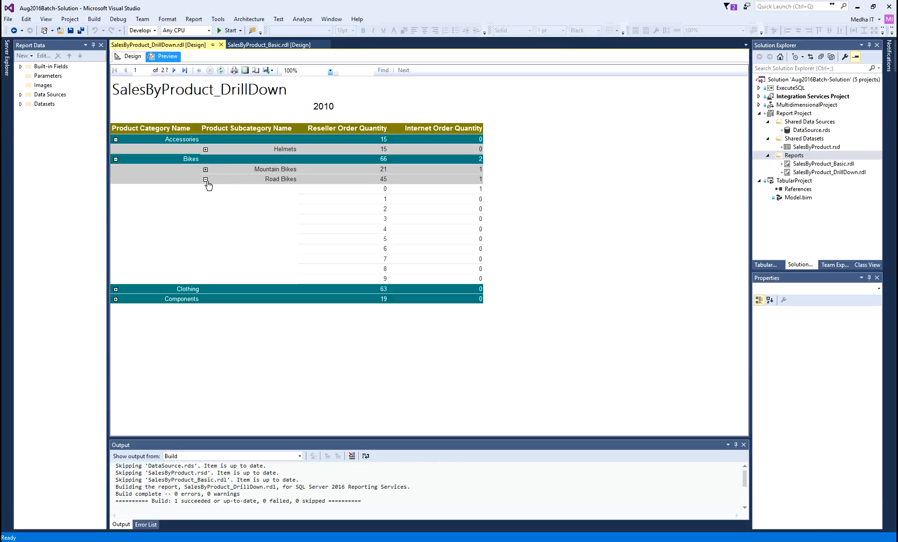
pyautogui.click(206, 180)
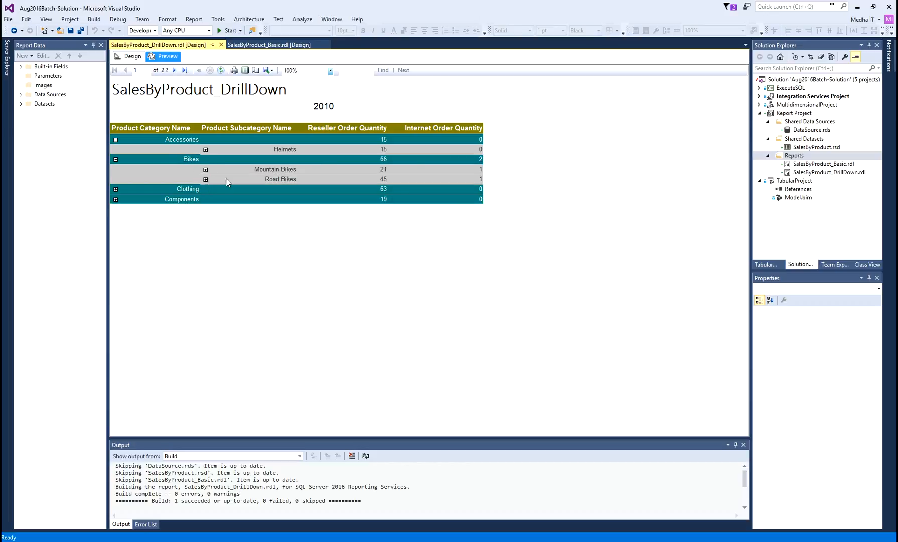
pyautogui.click(116, 139)
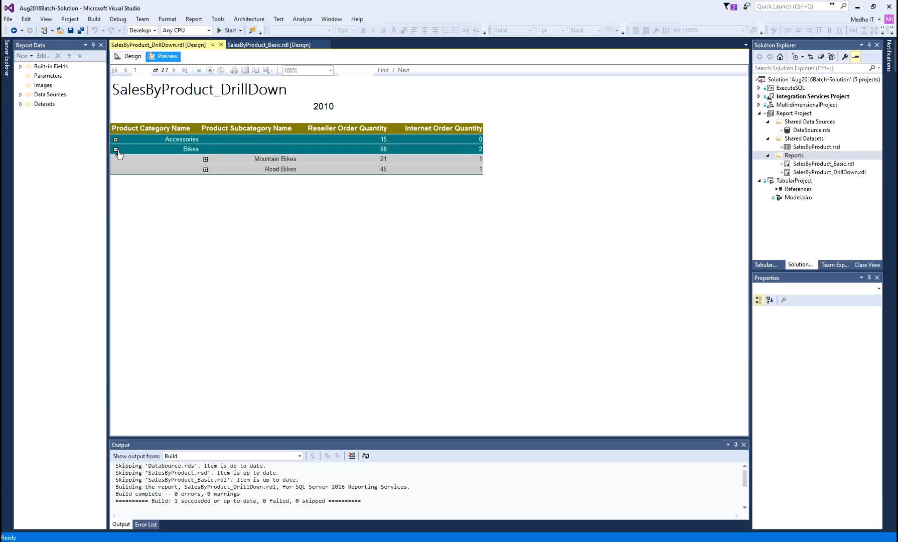
pyautogui.click(116, 149)
pyautogui.click(116, 149)
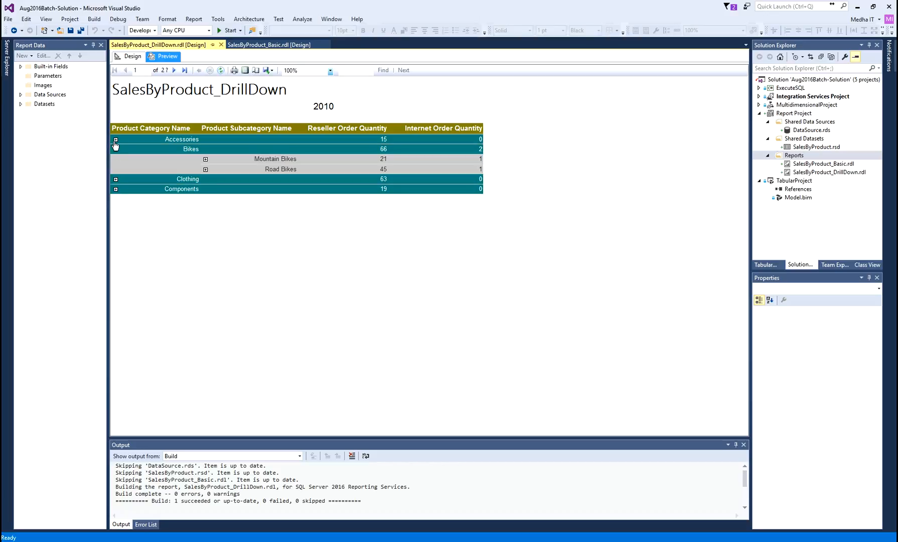
pyautogui.click(116, 139)
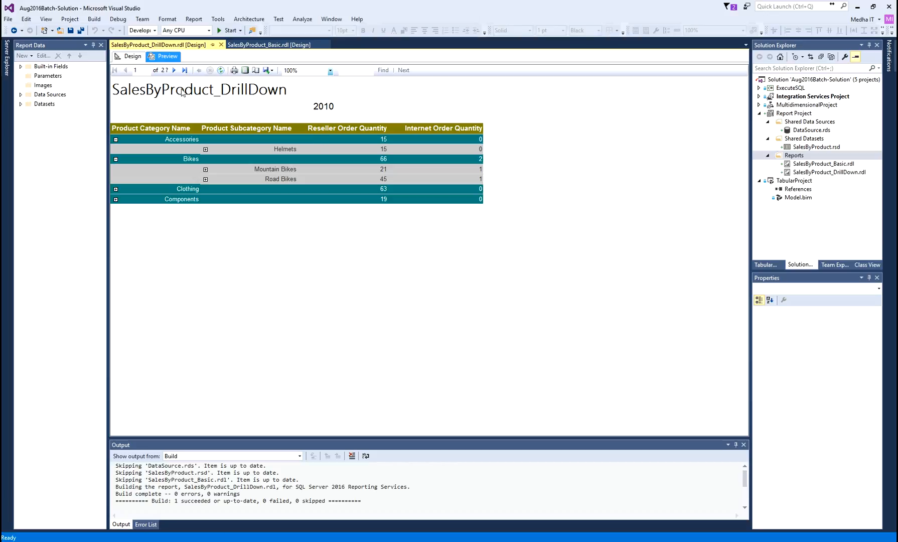
# - Page through the formatted drilldown preview up to 2014 and go back to the 2010 page
pyautogui.click(175, 71)
pyautogui.click(175, 70)
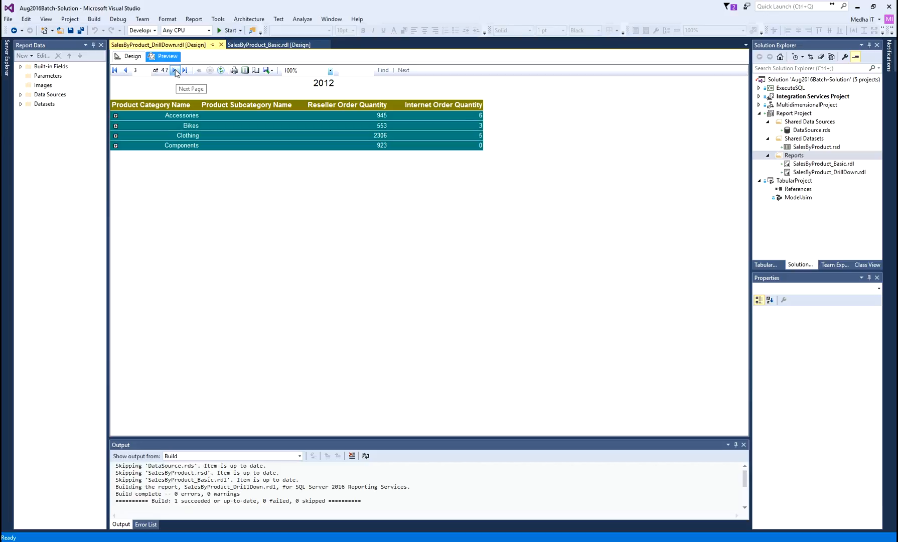
pyautogui.click(175, 70)
pyautogui.click(175, 70)
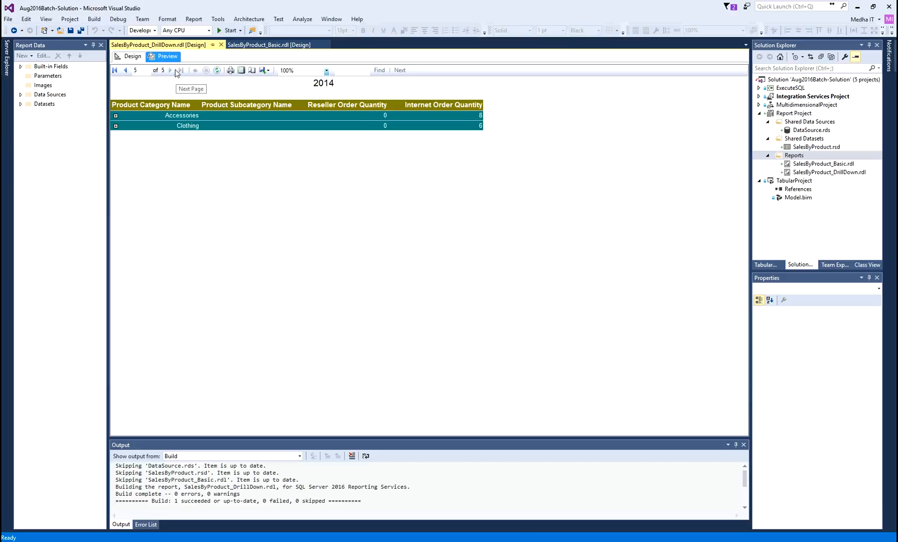
pyautogui.click(126, 71)
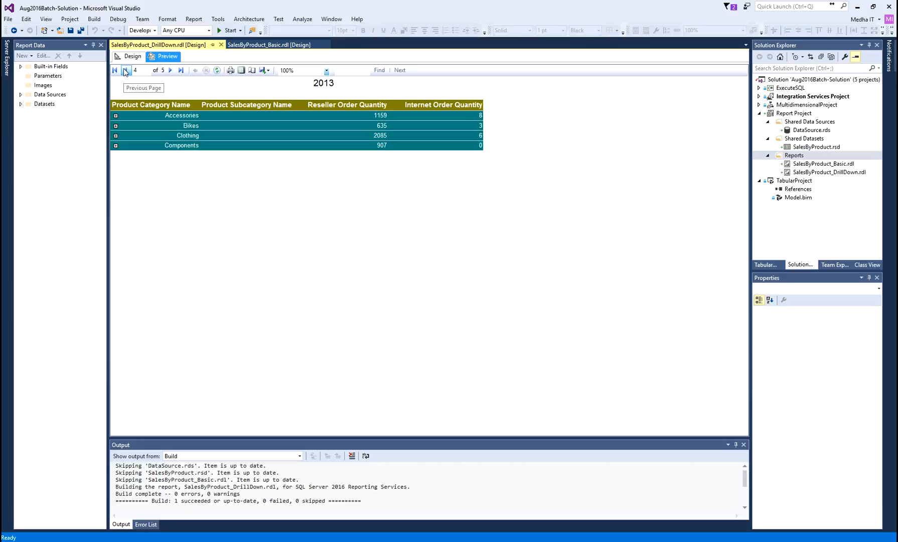
pyautogui.click(126, 70)
pyautogui.click(125, 70)
pyautogui.click(126, 70)
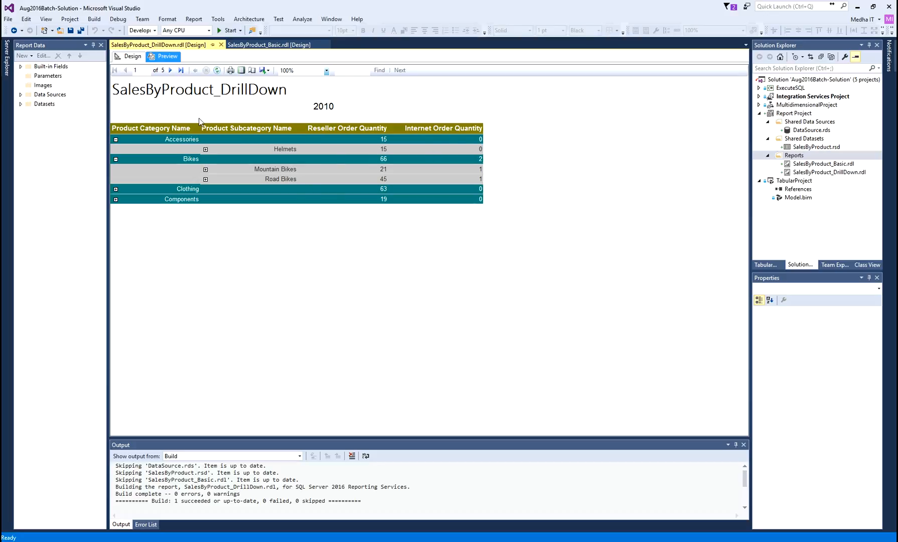
# - Return to the drilldown report's design, add a page header and a page footer, and save the report
pyautogui.click(129, 56)
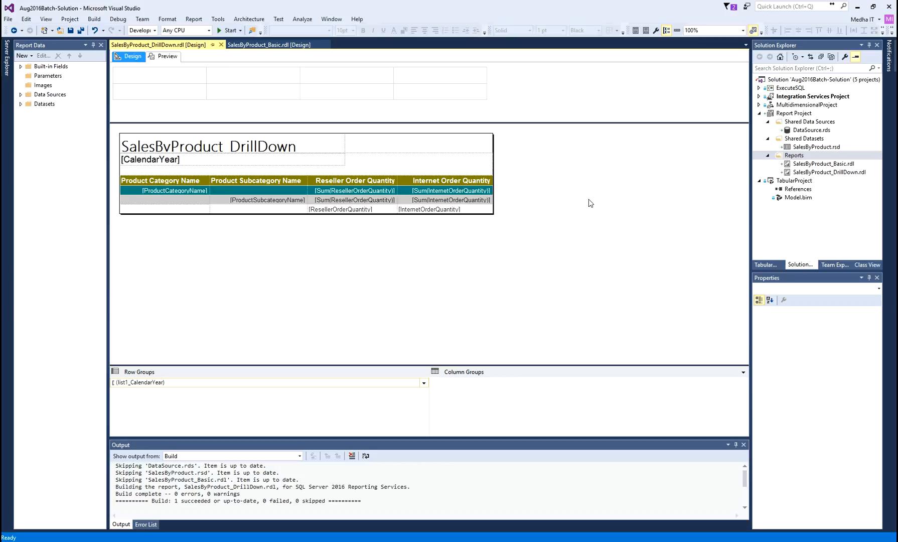
pyautogui.rightClick(546, 166)
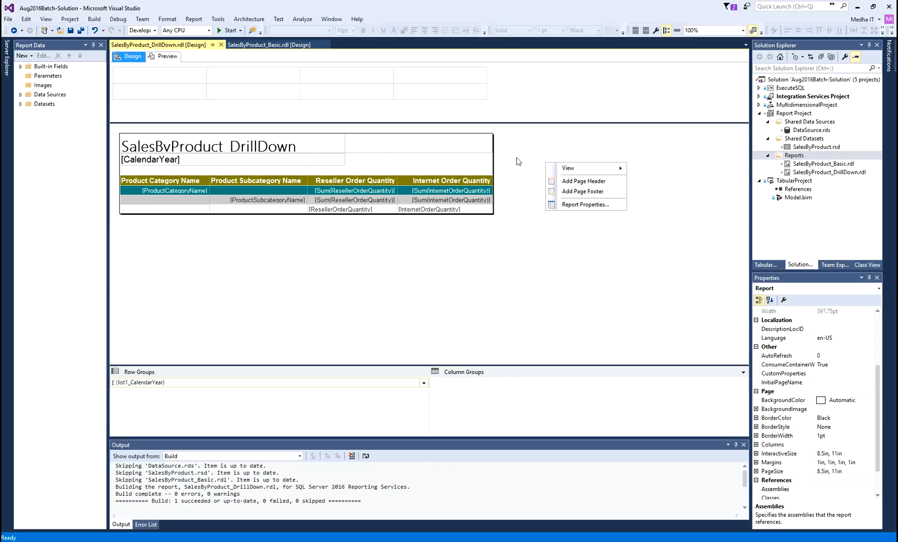
pyautogui.click(610, 182)
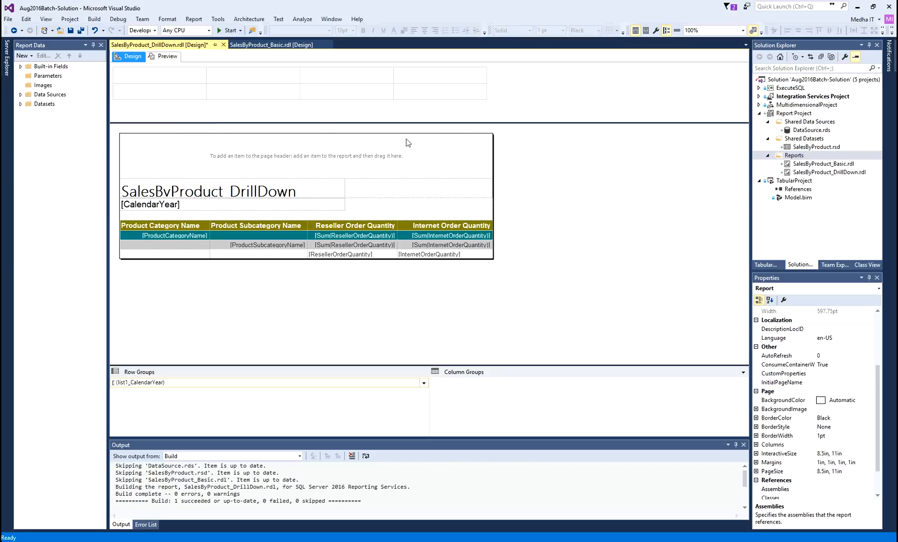
pyautogui.rightClick(567, 171)
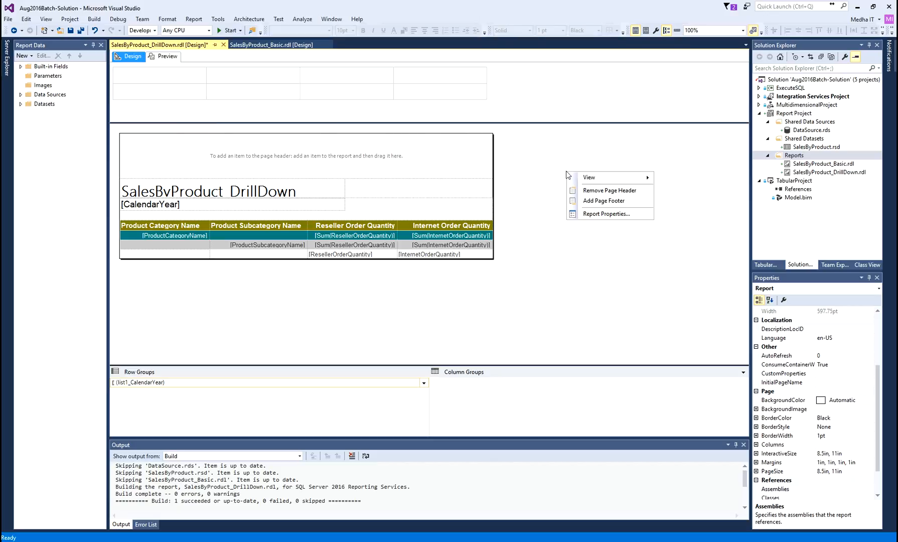
pyautogui.click(592, 203)
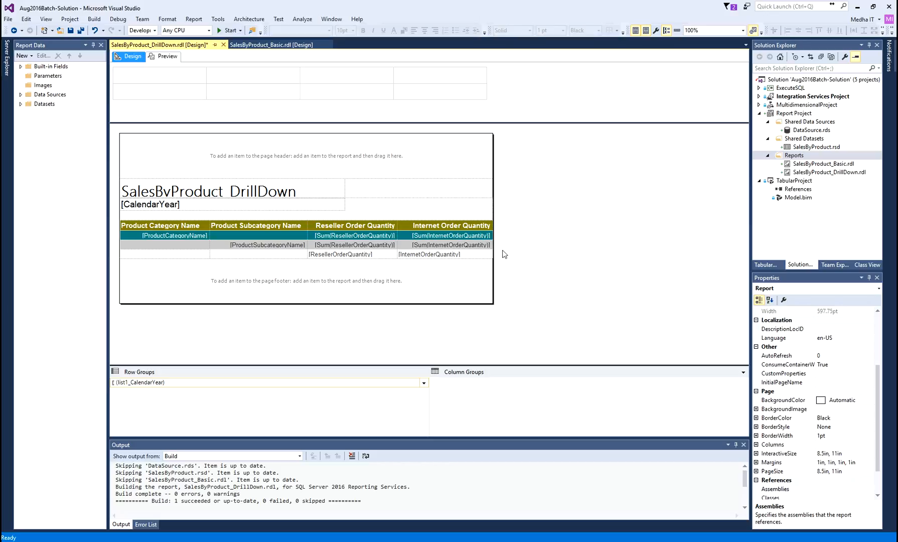
pyautogui.hotkey('ctrl', 's')
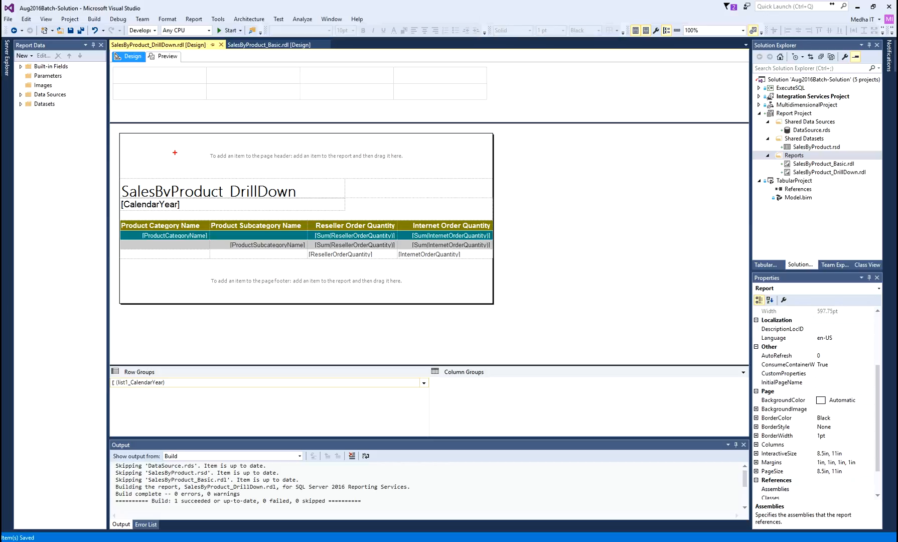
pyautogui.moveTo(150, 142)
pyautogui.mouseDown()
pyautogui.moveTo(420, 161)
pyautogui.moveTo(194, 171)
pyautogui.moveTo(165, 145)
pyautogui.mouseUp()
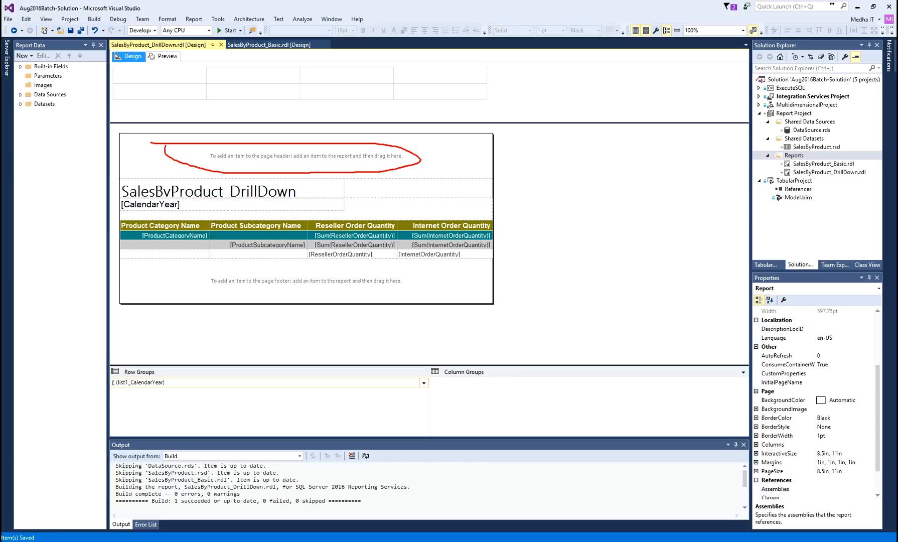
pyautogui.moveTo(150, 297)
pyautogui.mouseDown()
pyautogui.moveTo(433, 310)
pyautogui.moveTo(374, 259)
pyautogui.moveTo(172, 275)
pyautogui.mouseUp()
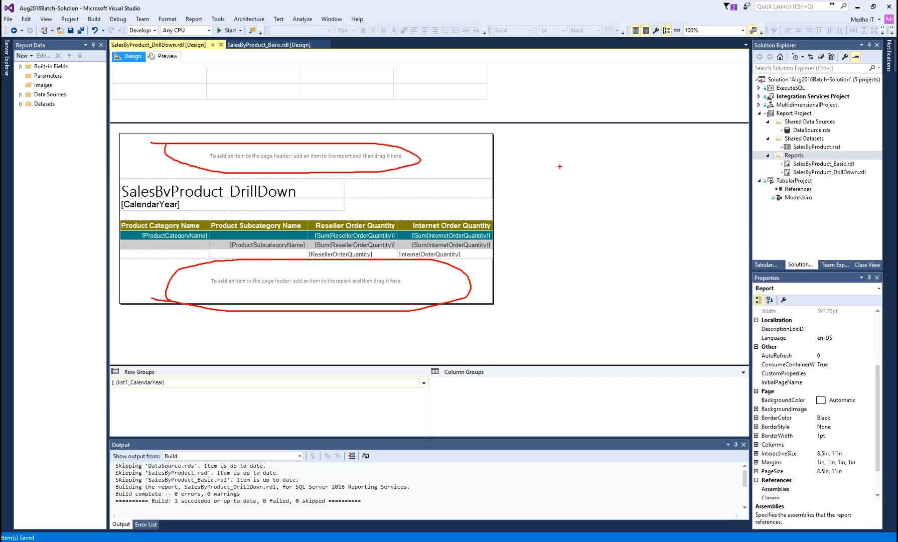
pyautogui.press('Escape')
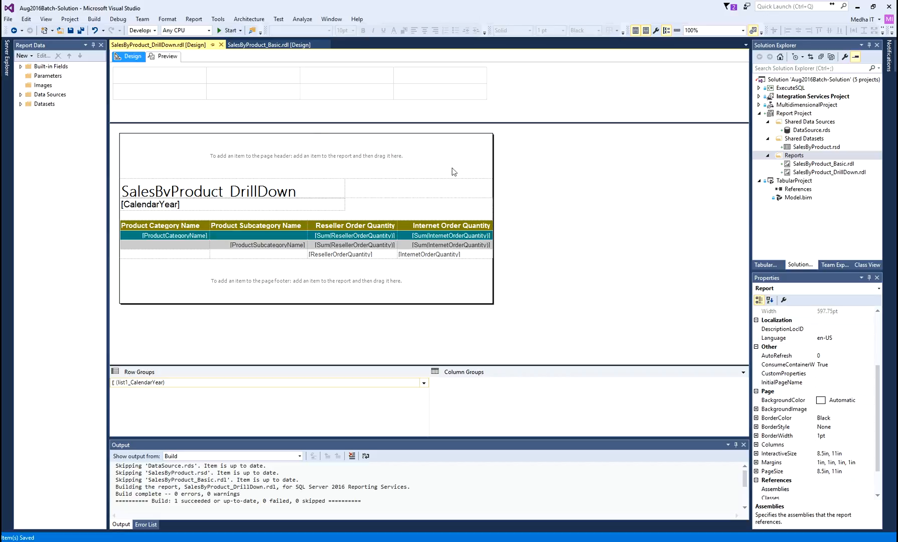
# - Check the page header and footer space in the drilldown preview and return to the design
pyautogui.click(167, 56)
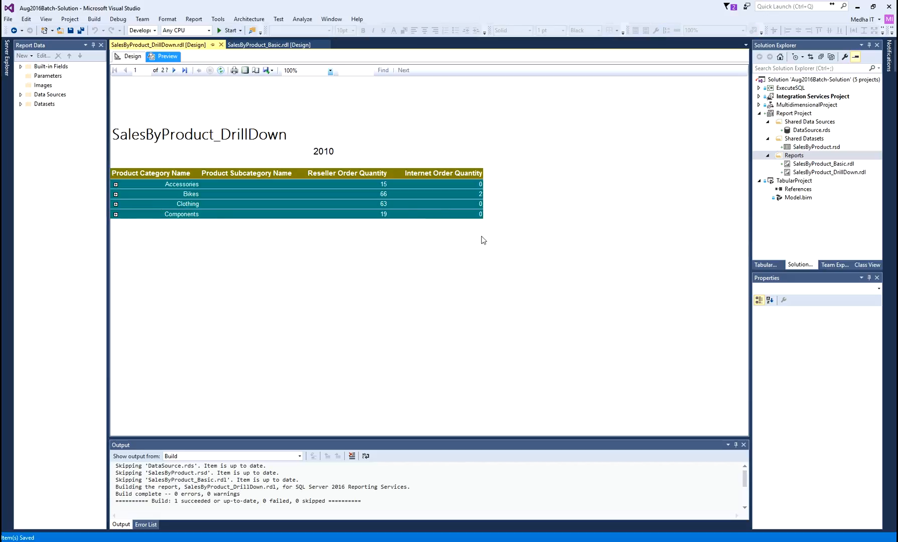
pyautogui.click(134, 58)
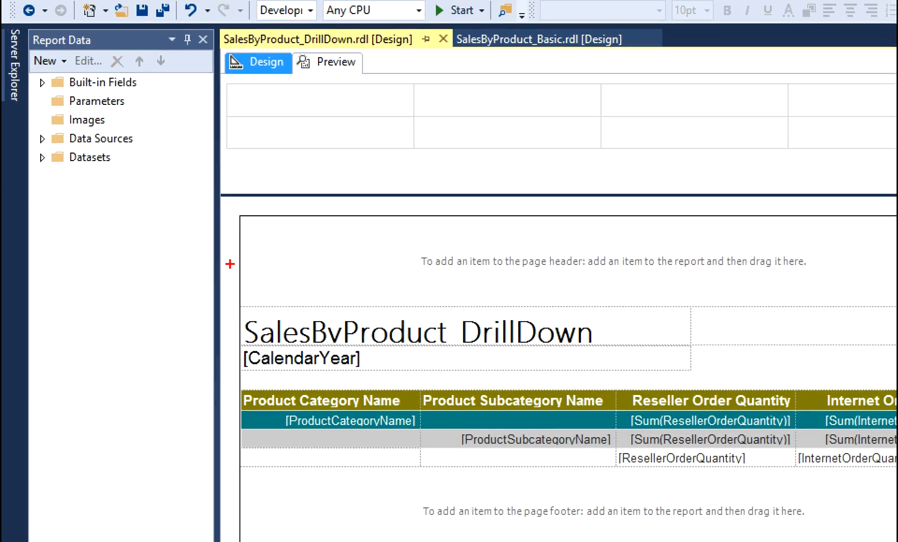
pyautogui.moveTo(59, 89); pyautogui.dragTo(146, 90)
pyautogui.moveTo(59, 106); pyautogui.dragTo(132, 107)
pyautogui.moveTo(72, 127); pyautogui.dragTo(142, 124)
pyautogui.moveTo(67, 147); pyautogui.dragTo(155, 147)
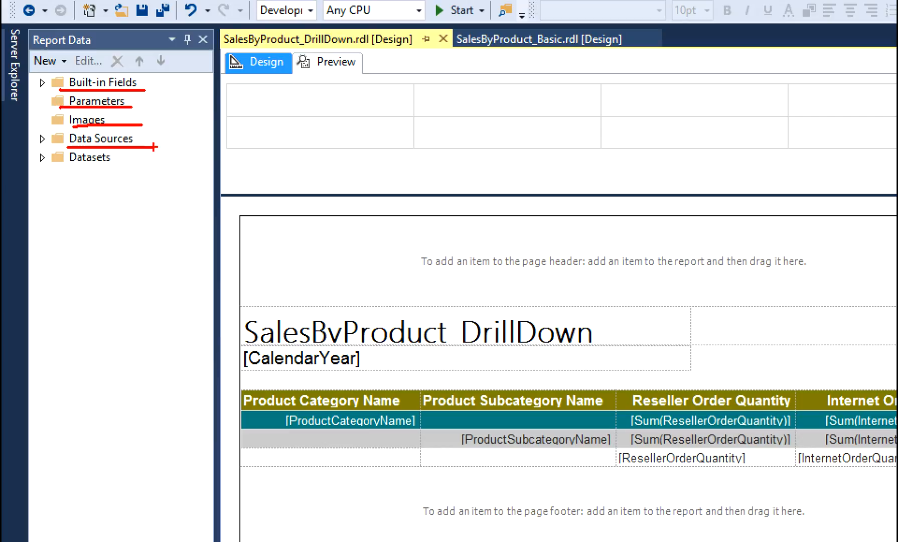
pyautogui.moveTo(61, 167); pyautogui.dragTo(154, 168)
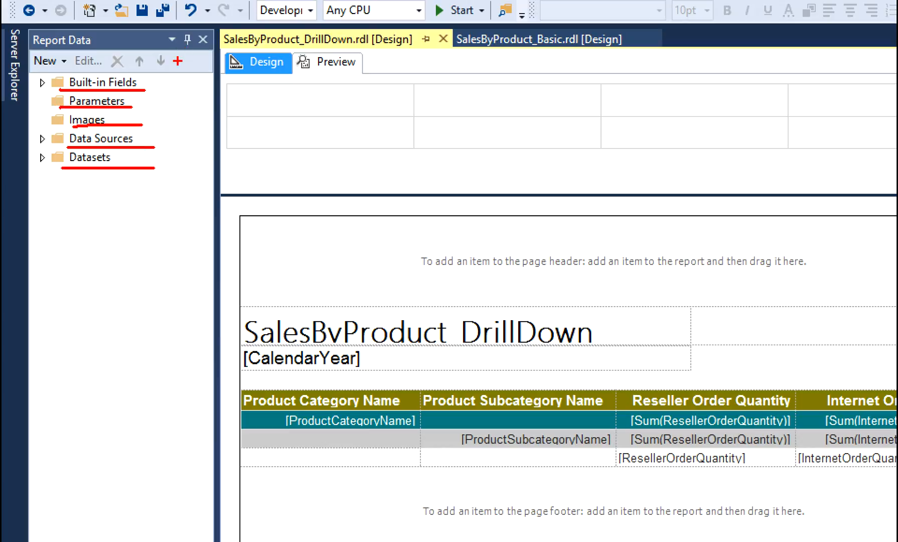
pyautogui.moveTo(168, 81); pyautogui.dragTo(190, 246)
pyautogui.click(169, 214)
pyautogui.moveTo(168, 214); pyautogui.dragTo(195, 223)
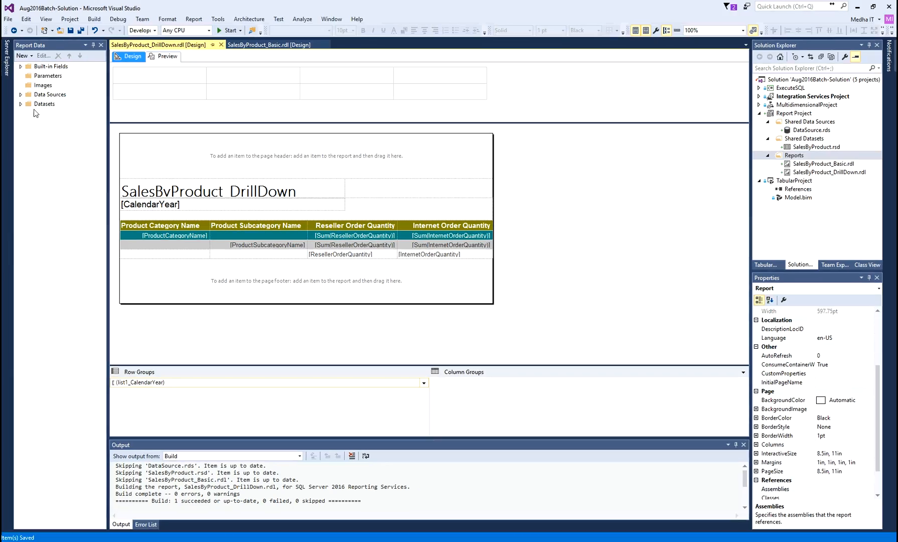
# - Place the built-in Page Number field in the report's page footer, below the Internet Order Quantity column
pyautogui.click(46, 70)
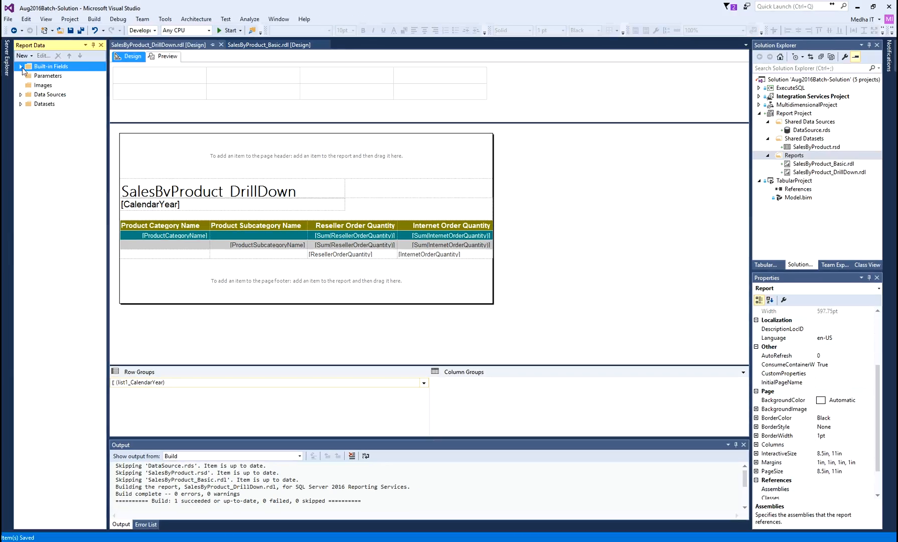
pyautogui.click(21, 66)
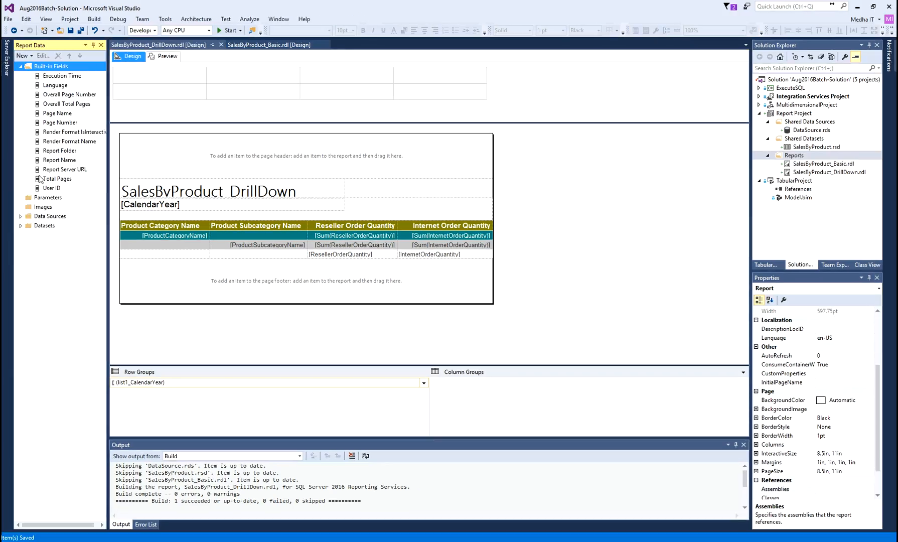
pyautogui.click(48, 77)
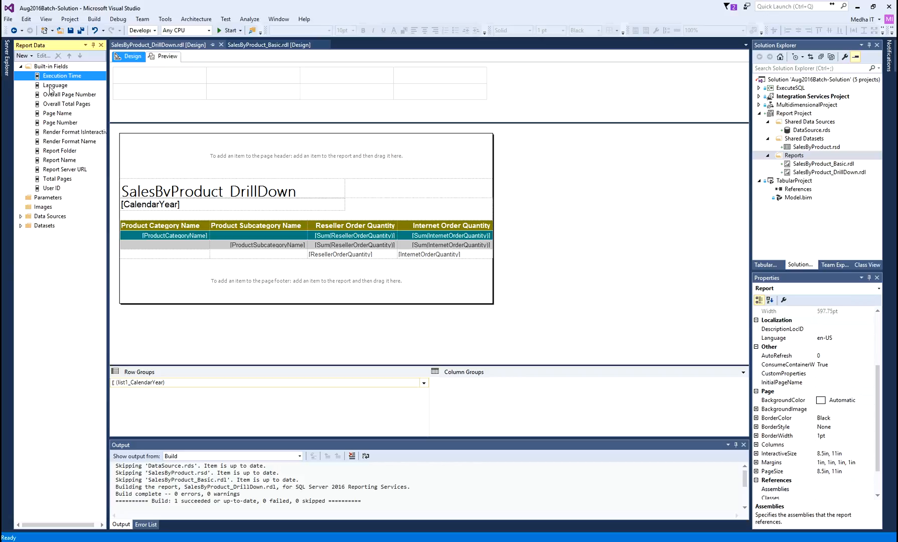
pyautogui.click(49, 87)
pyautogui.click(50, 94)
pyautogui.click(53, 105)
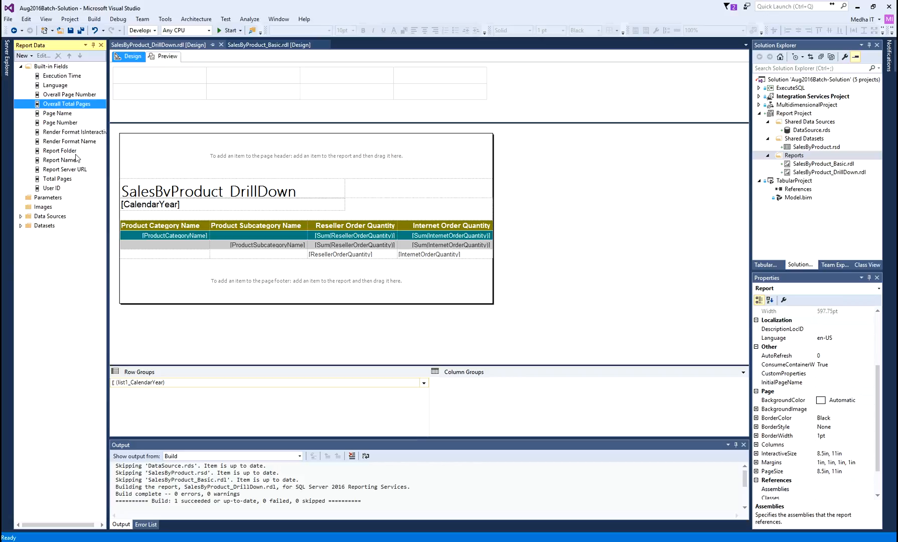
pyautogui.click(60, 115)
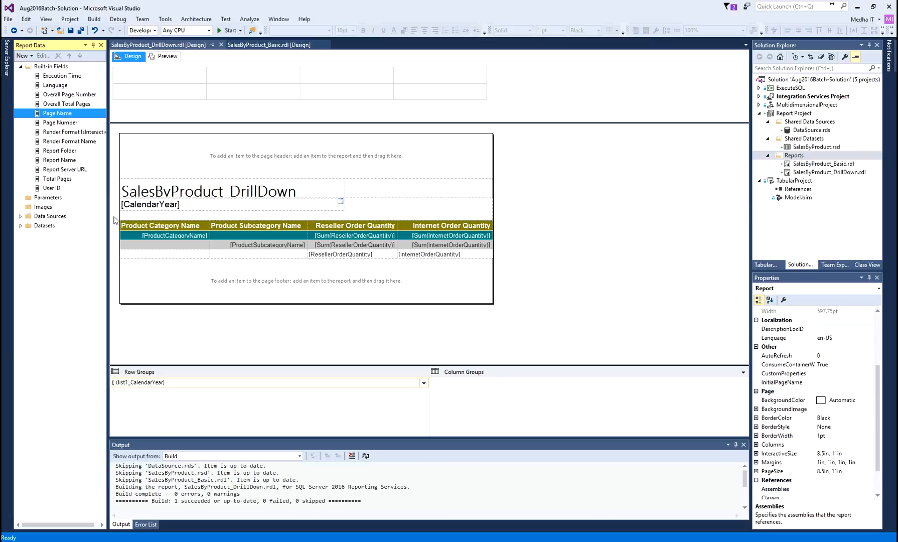
pyautogui.click(64, 125)
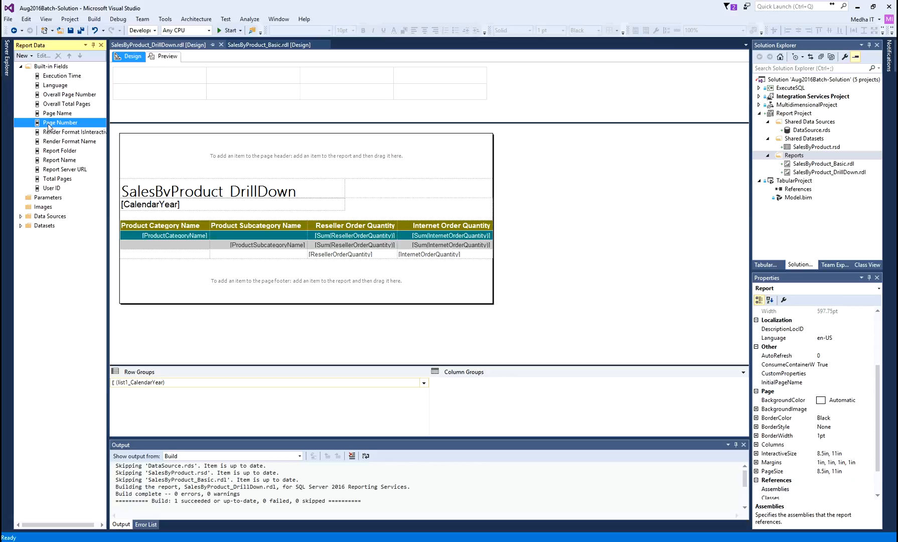
pyautogui.moveTo(48, 125); pyautogui.dragTo(421, 270)
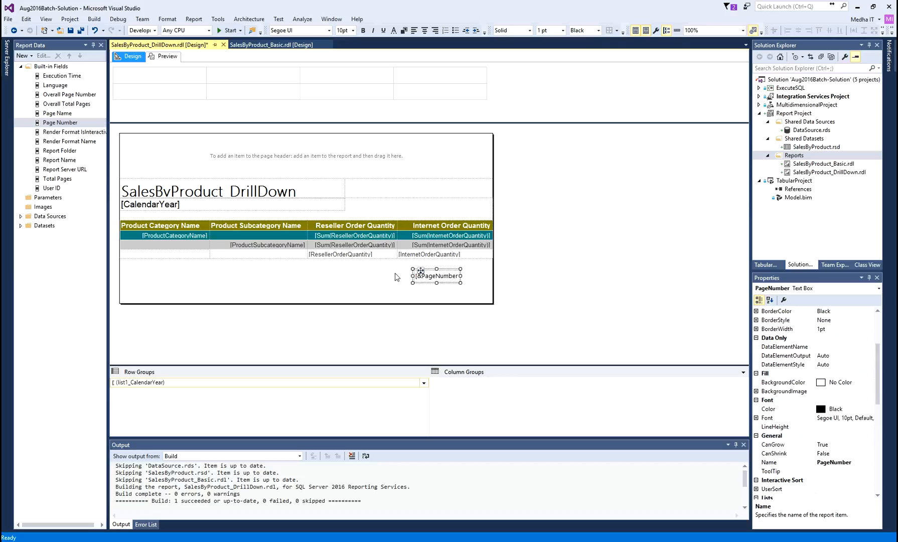
pyautogui.click(63, 132)
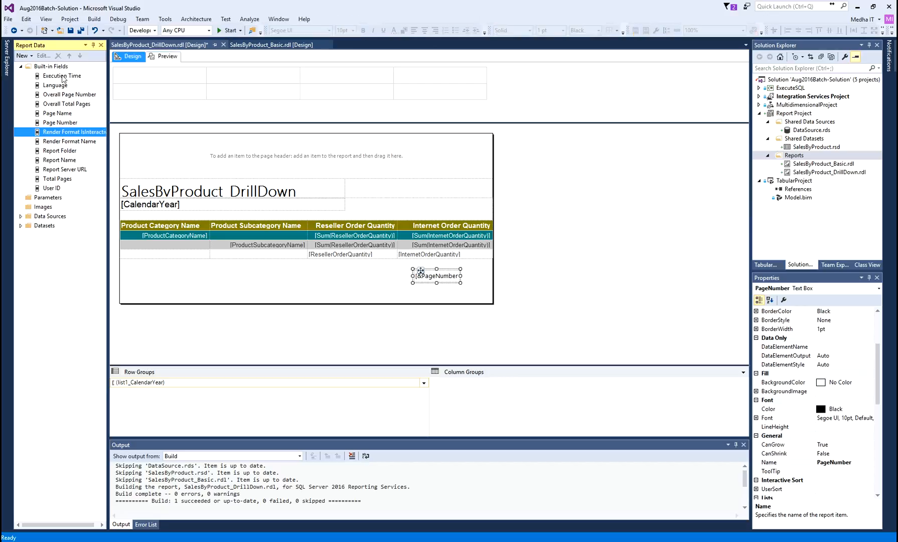
pyautogui.click(70, 151)
pyautogui.click(62, 160)
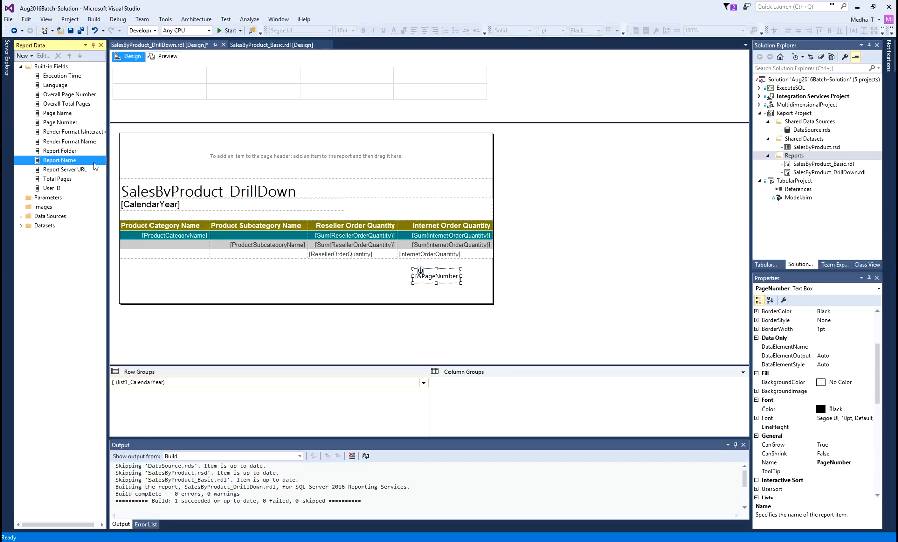
pyautogui.click(66, 170)
pyautogui.click(54, 180)
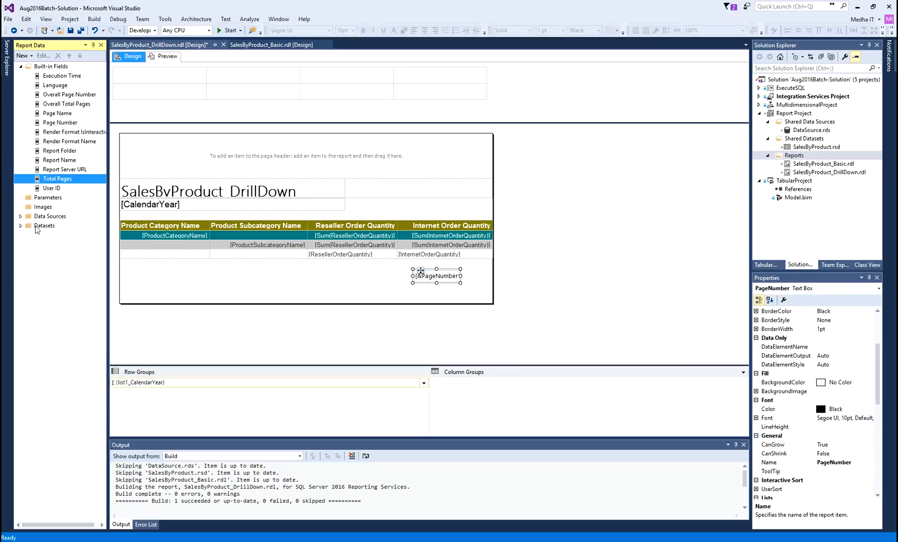
pyautogui.click(43, 199)
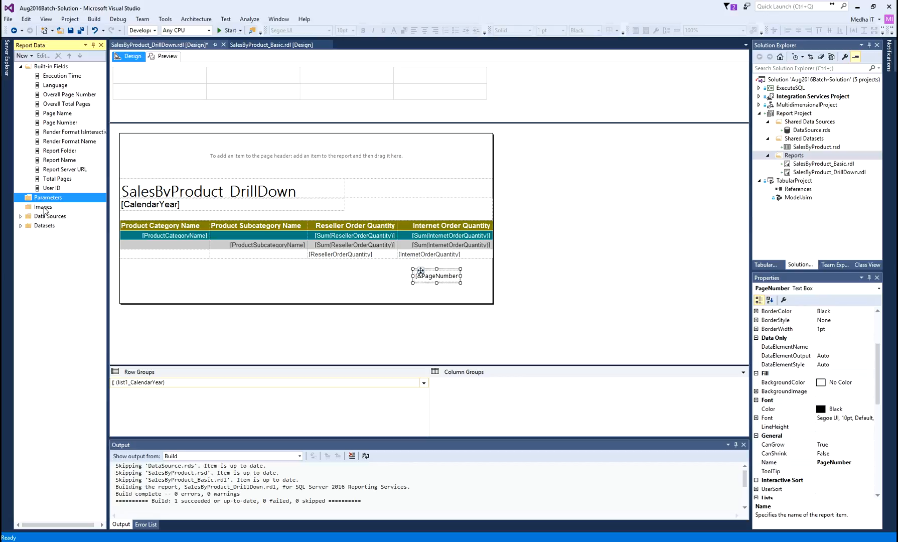
# - Add images.jpg from the Training folder to the report as an embedded image
pyautogui.click(44, 207)
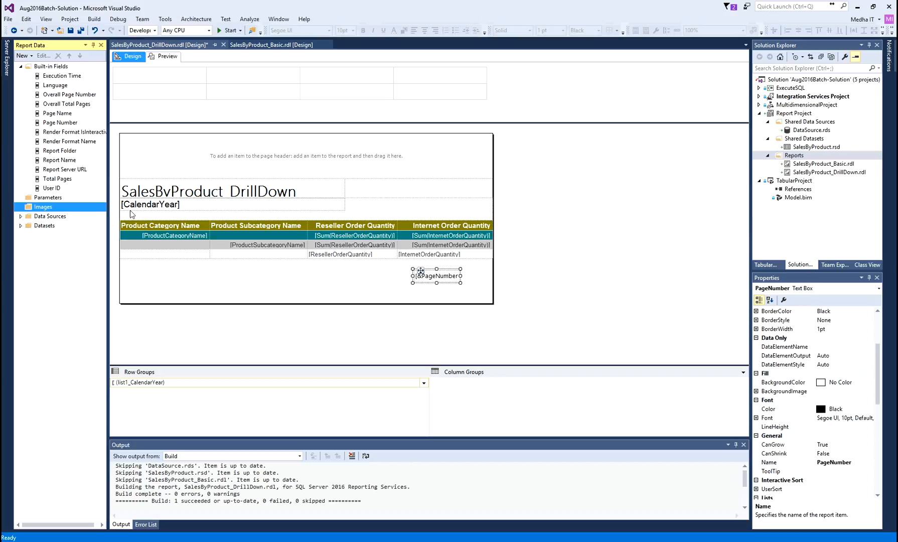
pyautogui.rightClick(39, 209)
pyautogui.click(92, 213)
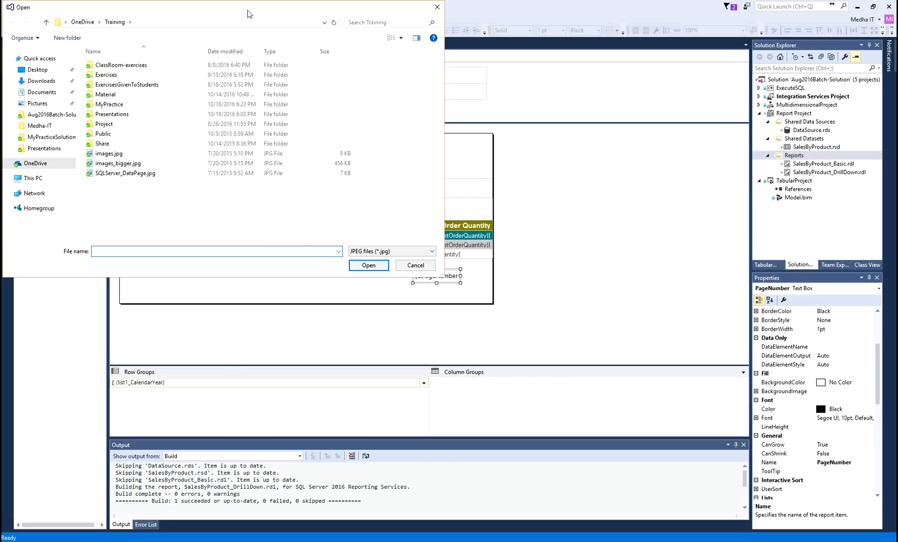
pyautogui.click(100, 154)
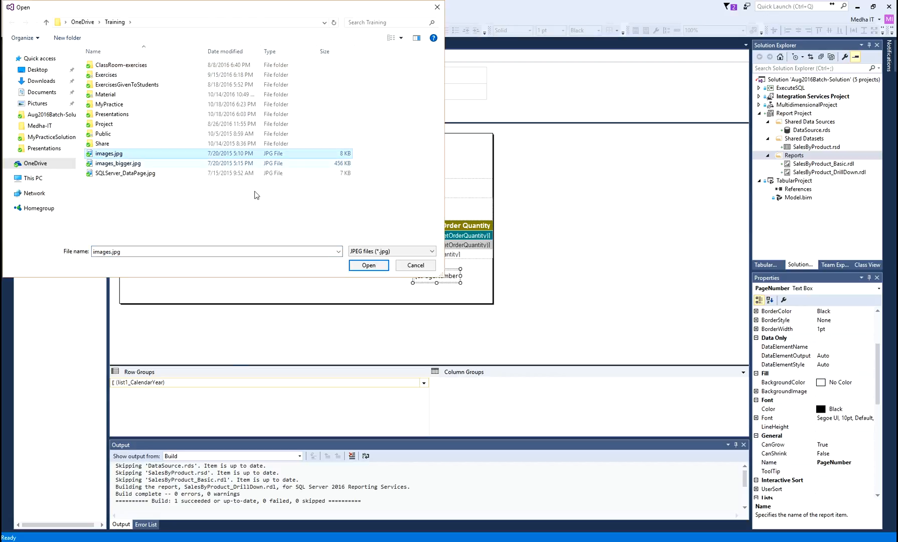
pyautogui.click(376, 267)
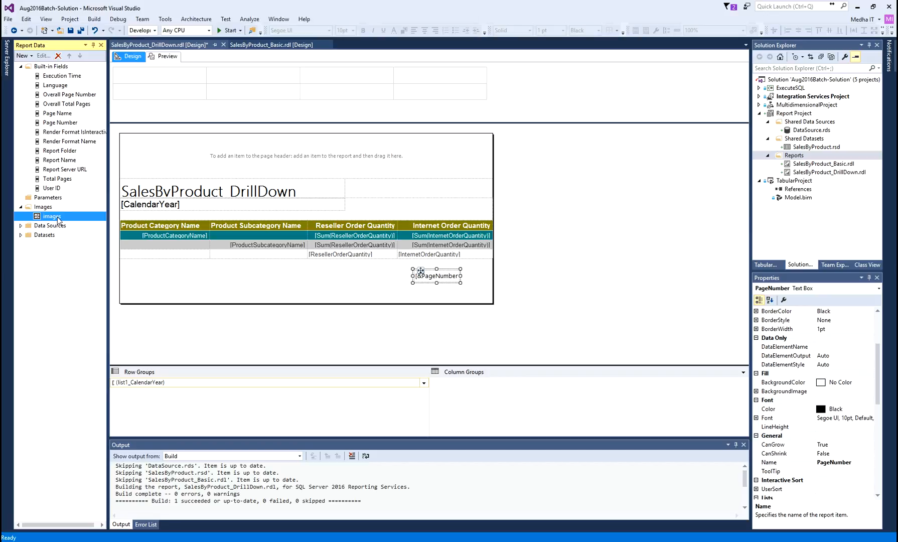
# - Place the embedded image in the page header, name it Image, and enlarge it above the start of the report title
pyautogui.moveTo(58, 216); pyautogui.dragTo(175, 158)
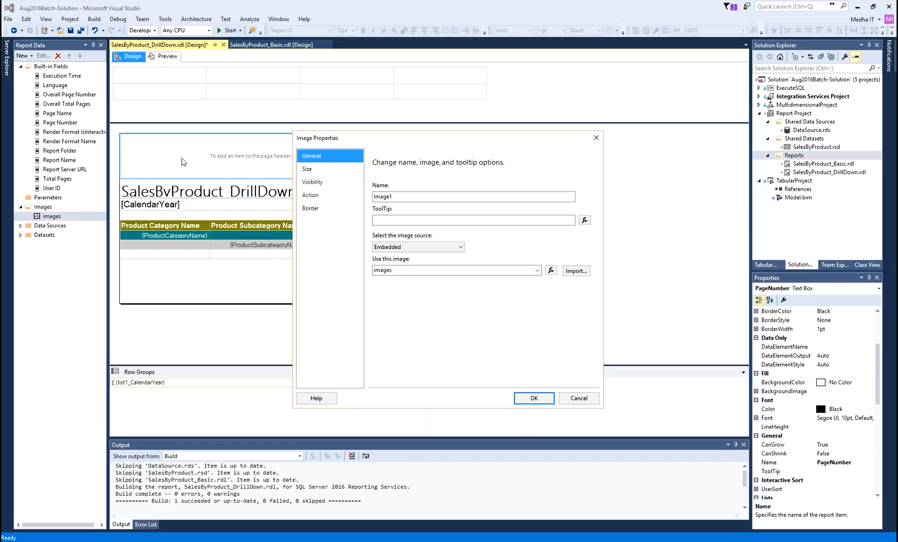
pyautogui.click(398, 197)
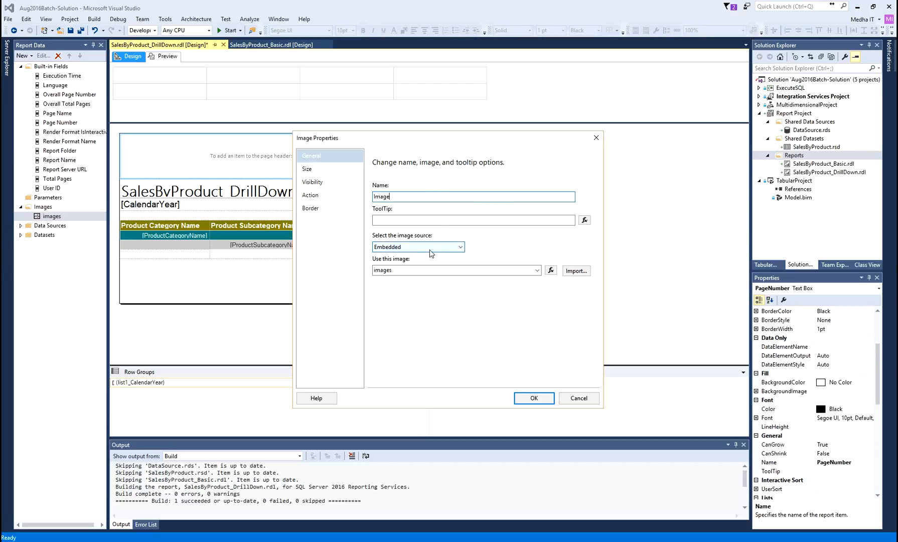
pyautogui.click(317, 214)
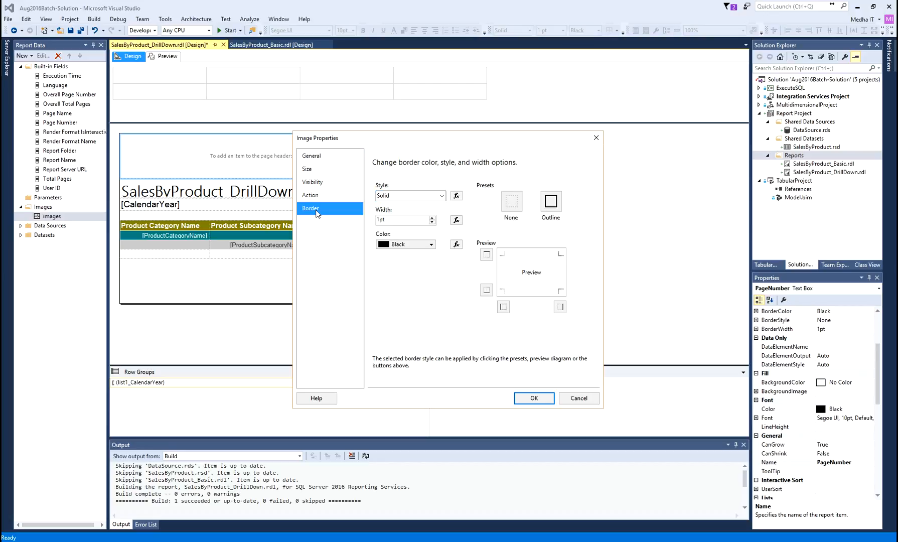
pyautogui.click(312, 170)
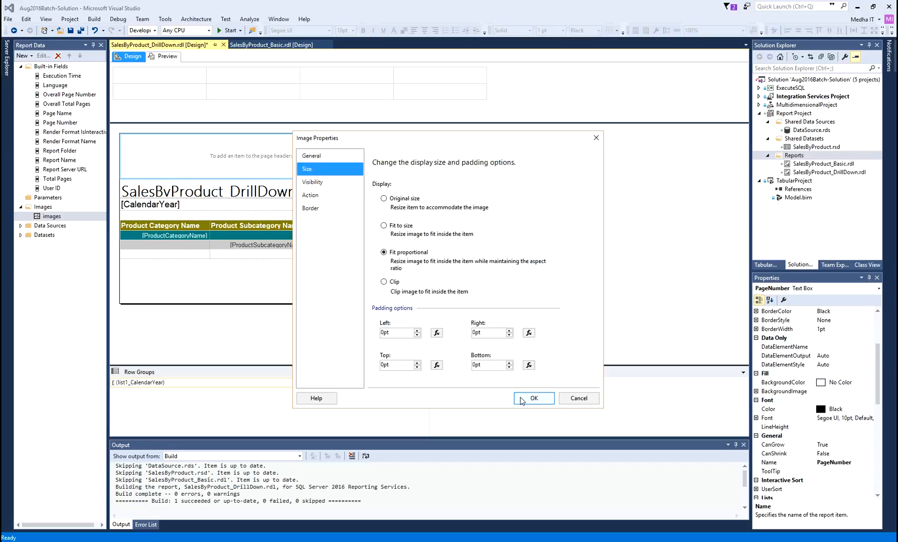
pyautogui.click(533, 397)
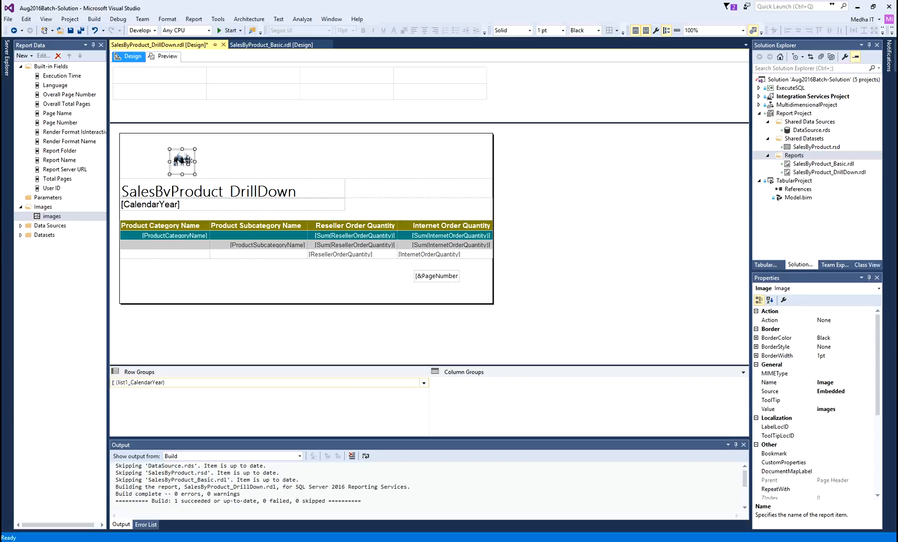
pyautogui.moveTo(187, 161); pyautogui.dragTo(180, 179)
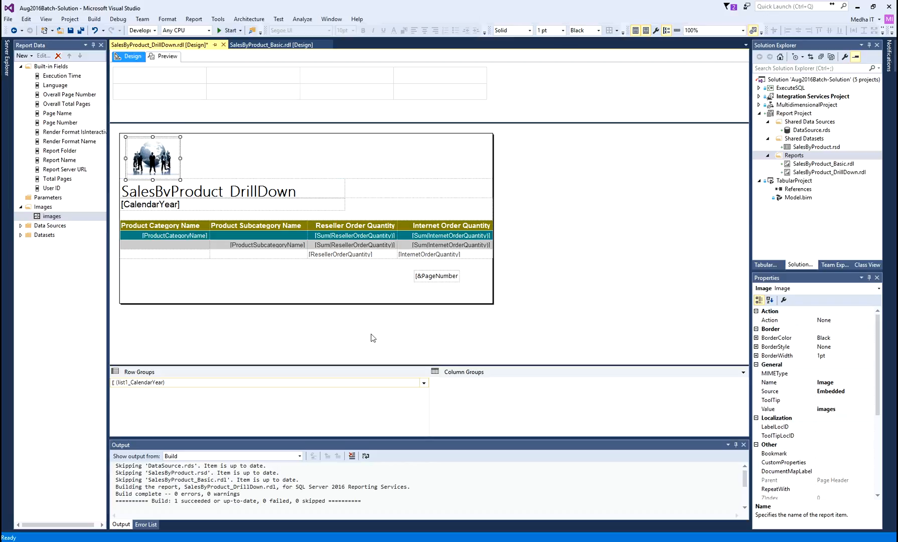
# - Shift the page number box in the footer slightly closer to the report's right edge
pyautogui.click(436, 279)
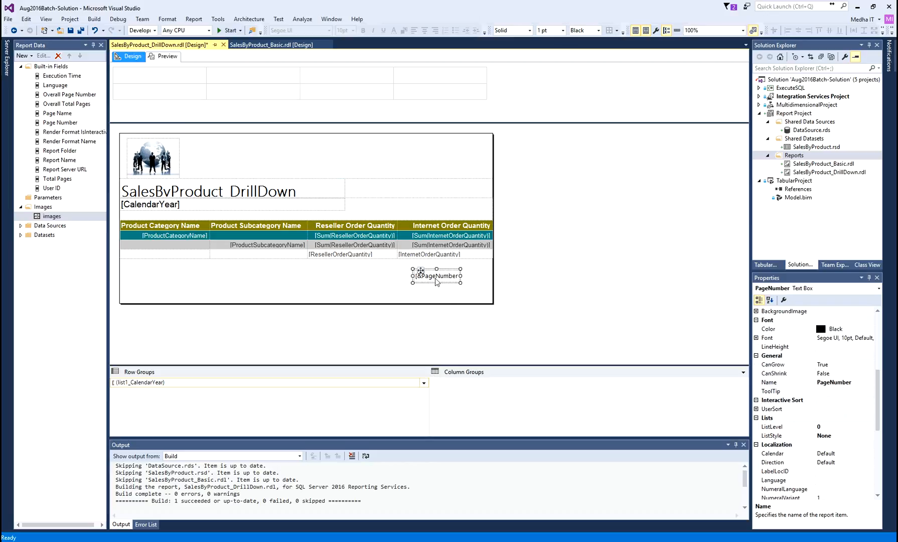
pyautogui.moveTo(434, 276); pyautogui.dragTo(451, 273)
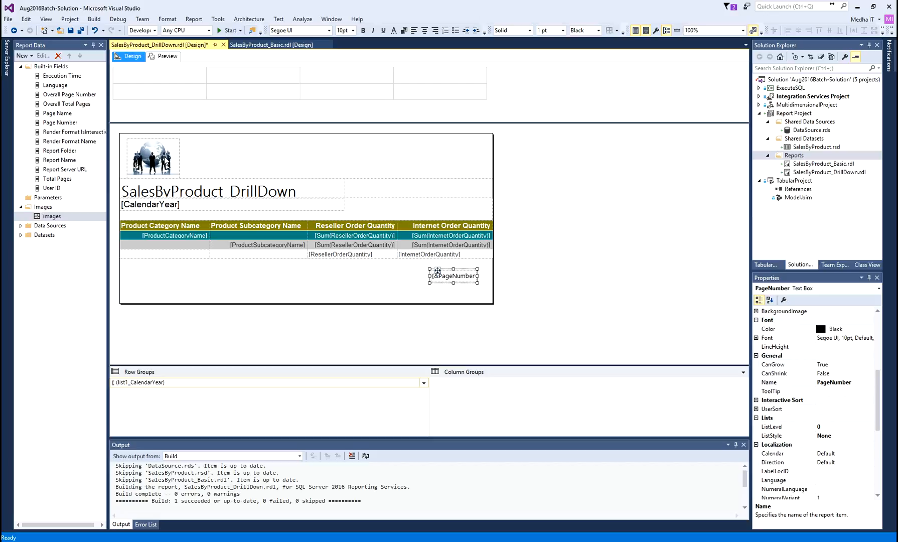
pyautogui.click(435, 291)
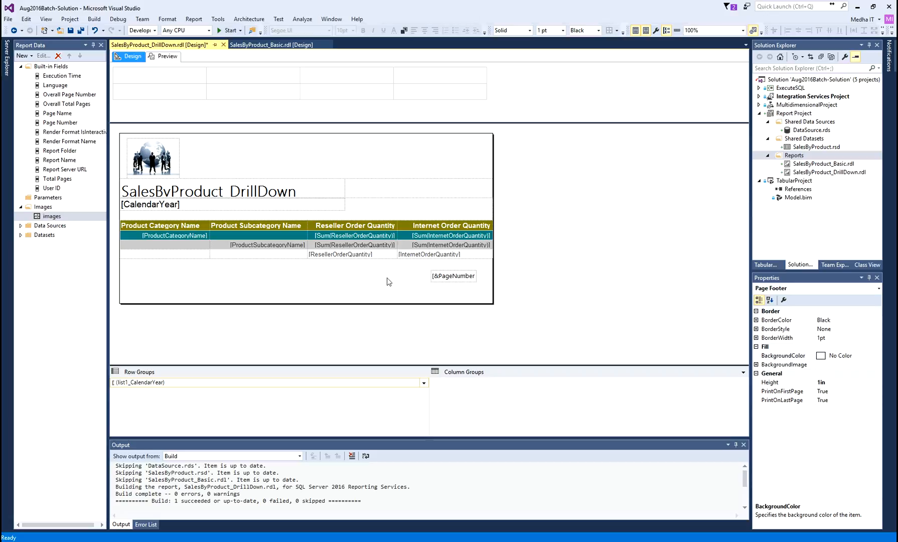
# - Insert a text box in the page footer just before the page number and enter Page as its text
pyautogui.rightClick(361, 275)
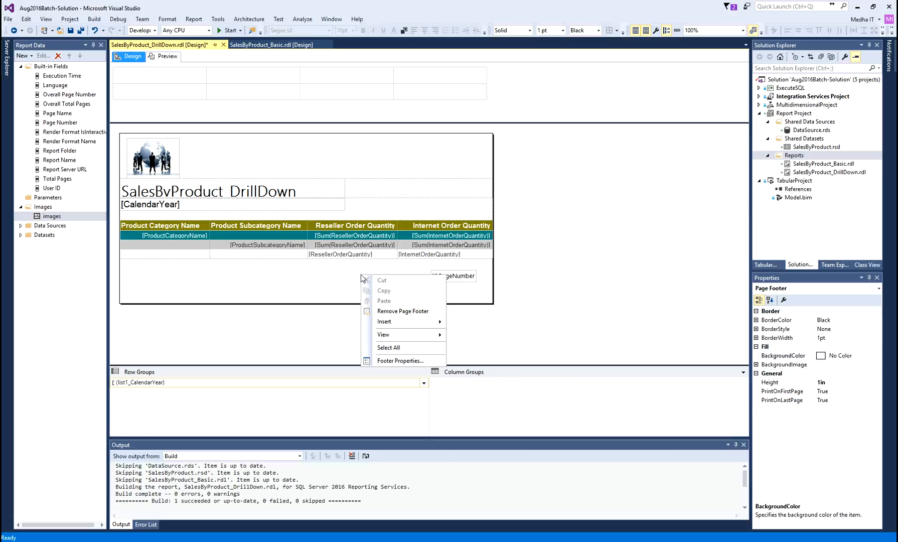
pyautogui.moveTo(384, 324)
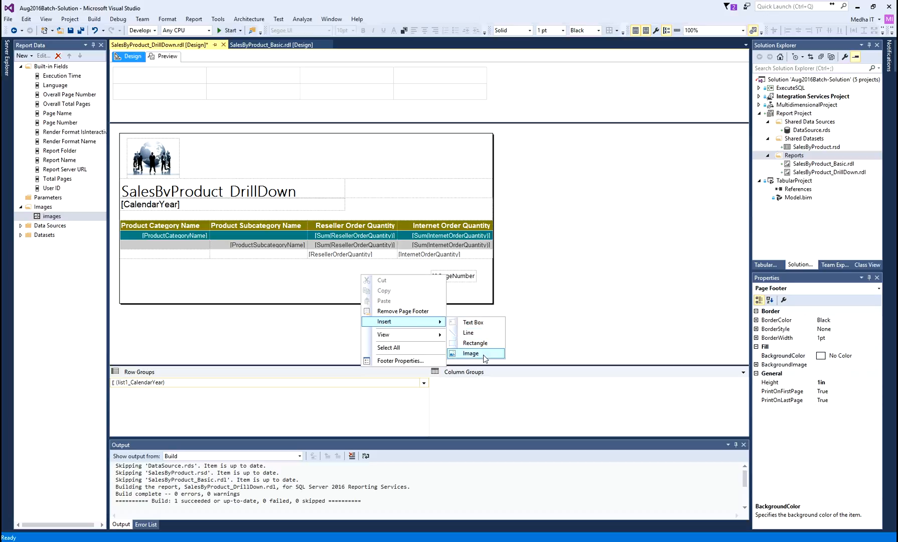
pyautogui.click(475, 323)
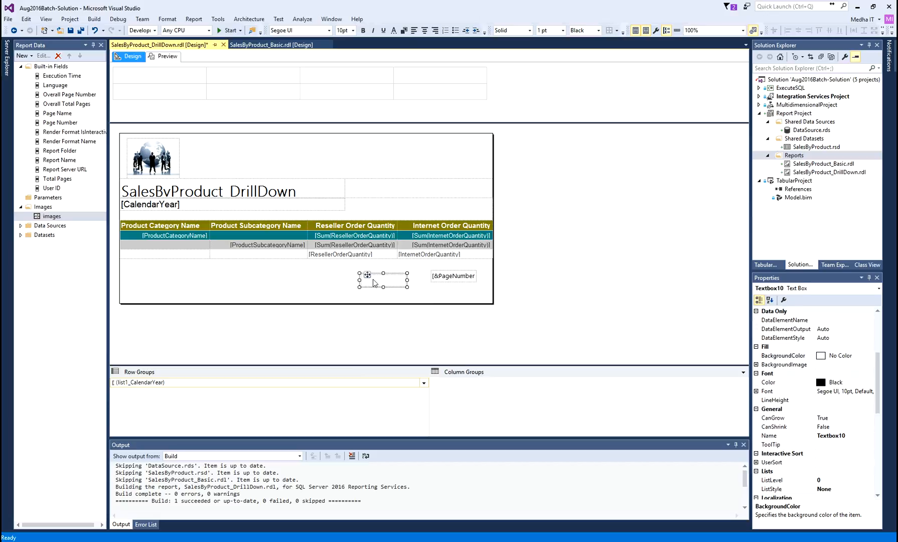
pyautogui.moveTo(367, 273); pyautogui.dragTo(386, 270)
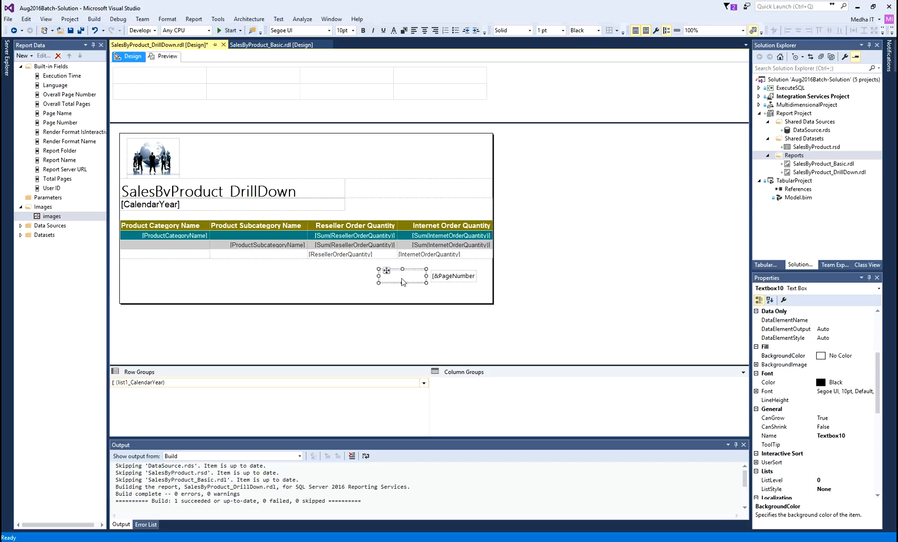
pyautogui.click(402, 280)
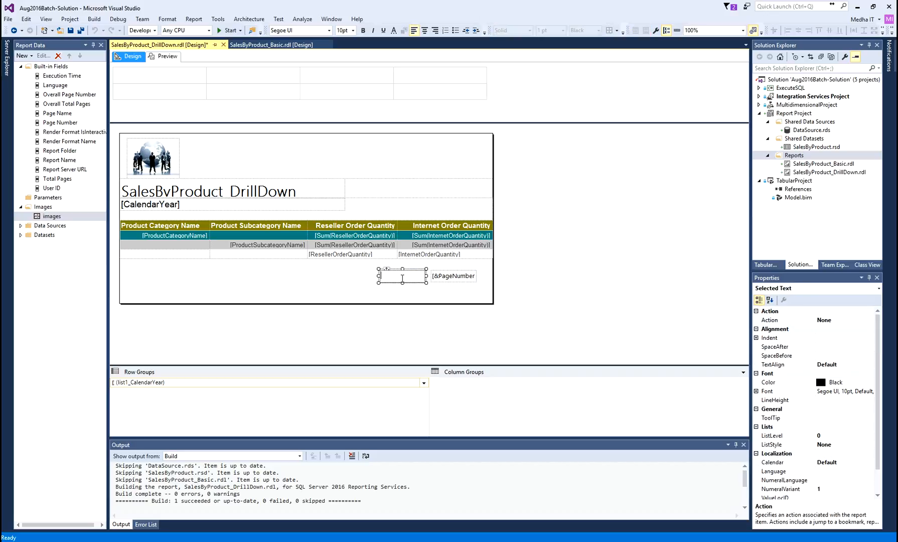
pyautogui.write('Page')
pyautogui.click(427, 279)
pyautogui.click(381, 276)
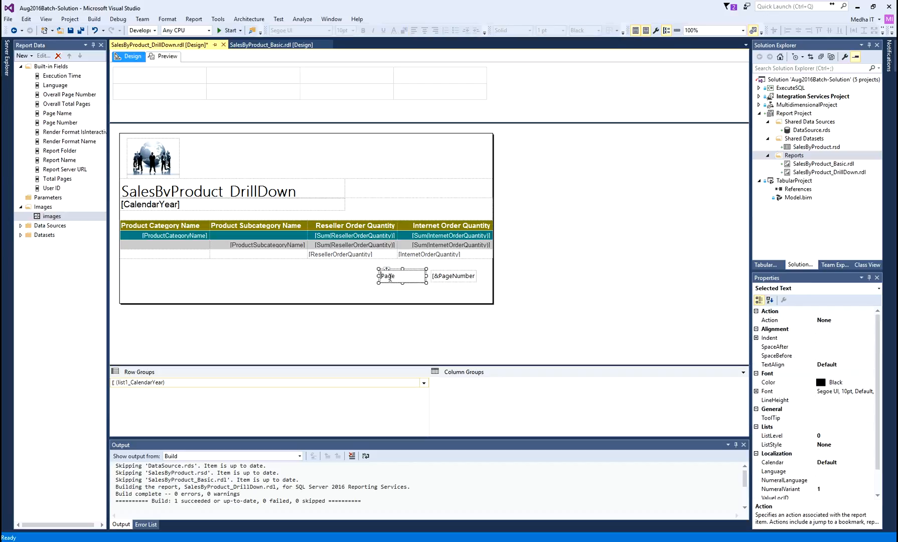
pyautogui.click(378, 279)
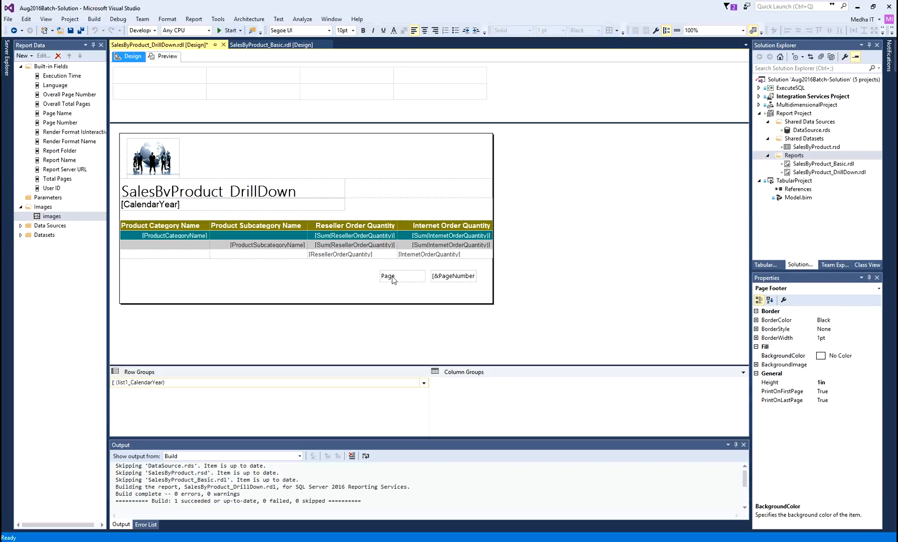
# - Make the footer's Page label bold and narrow its box so it sits close to the page number
pyautogui.click(409, 279)
pyautogui.click(411, 279)
pyautogui.click(426, 284)
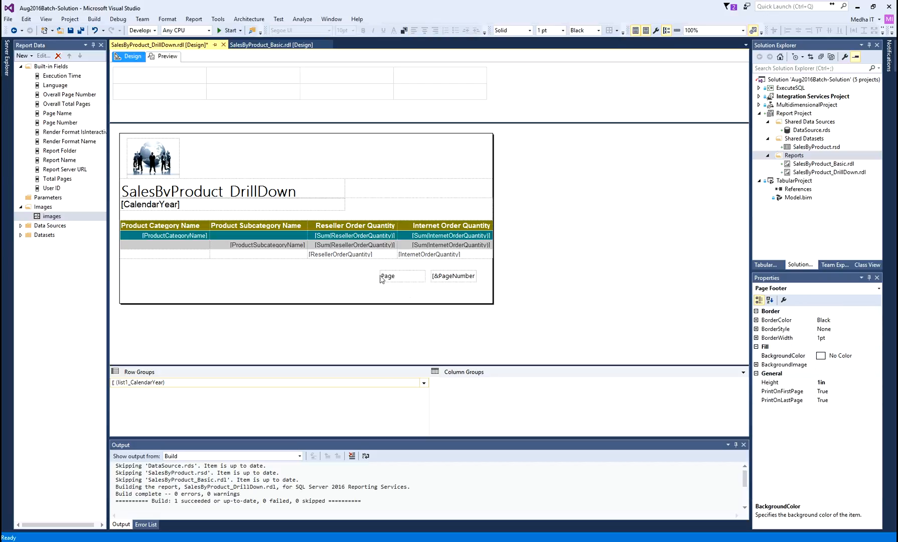
pyautogui.click(383, 278)
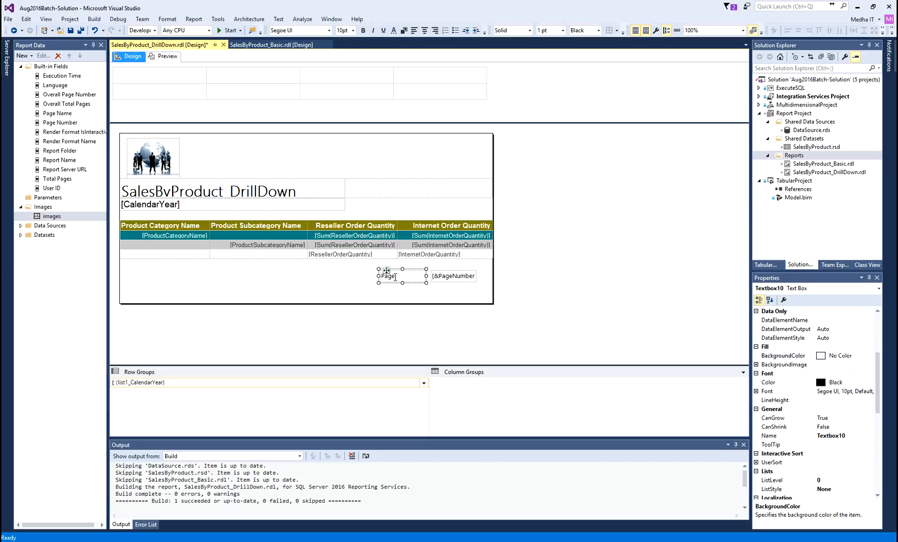
pyautogui.hotkey('ctrl', 'b')
pyautogui.moveTo(378, 275); pyautogui.dragTo(404, 276)
pyautogui.click(442, 298)
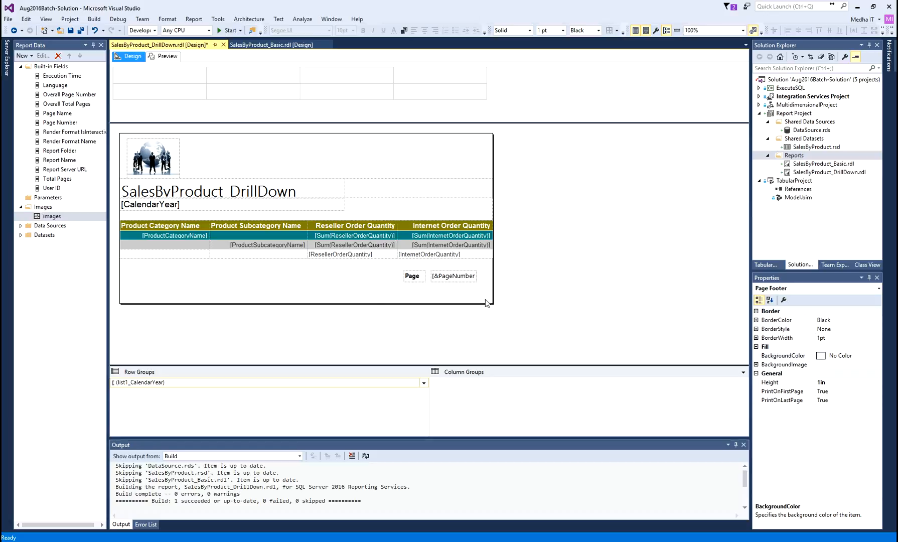
pyautogui.rightClick(458, 278)
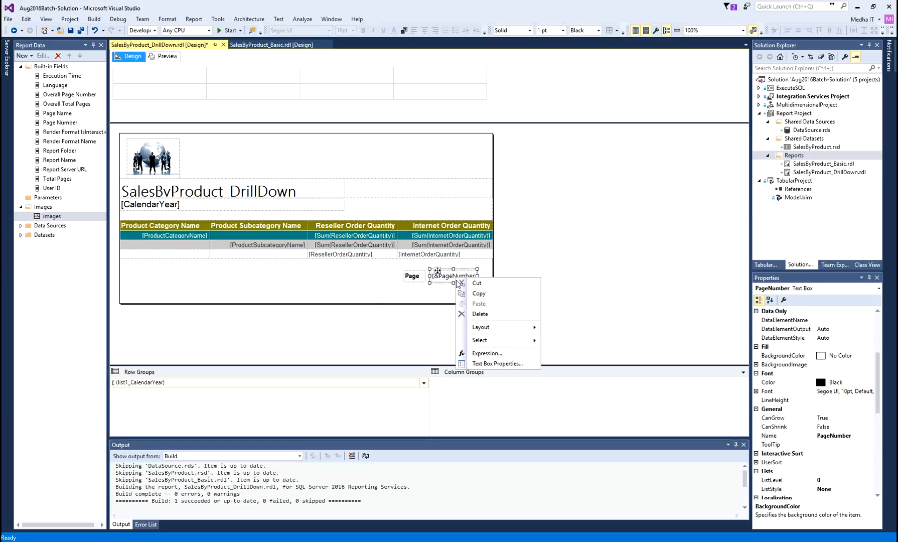
pyautogui.click(483, 364)
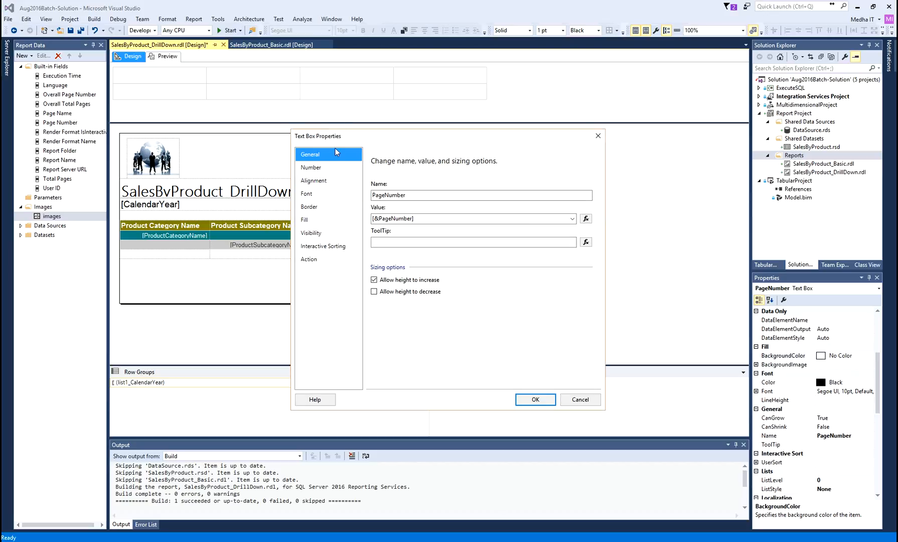
pyautogui.click(583, 400)
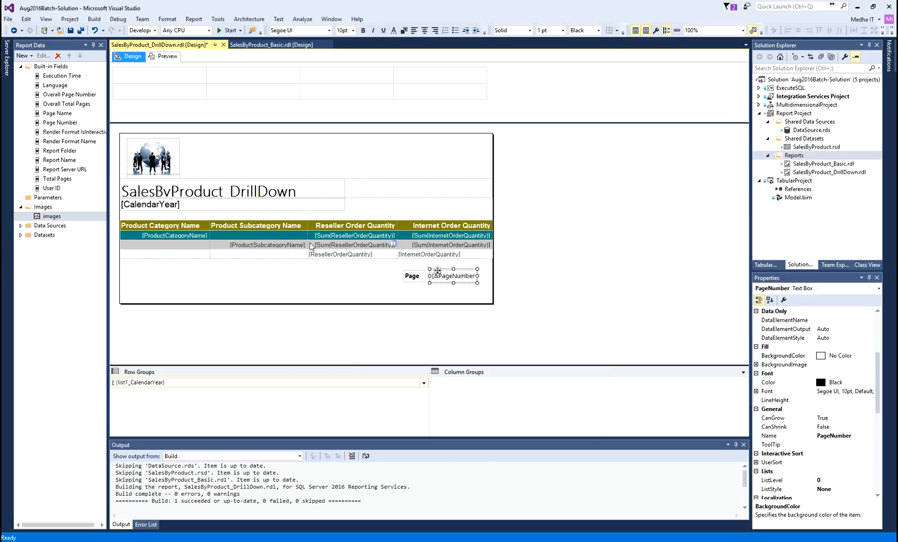
# - Bring up the available operations for the ResellerOrderQuantity cell in the detail row
pyautogui.rightClick(334, 255)
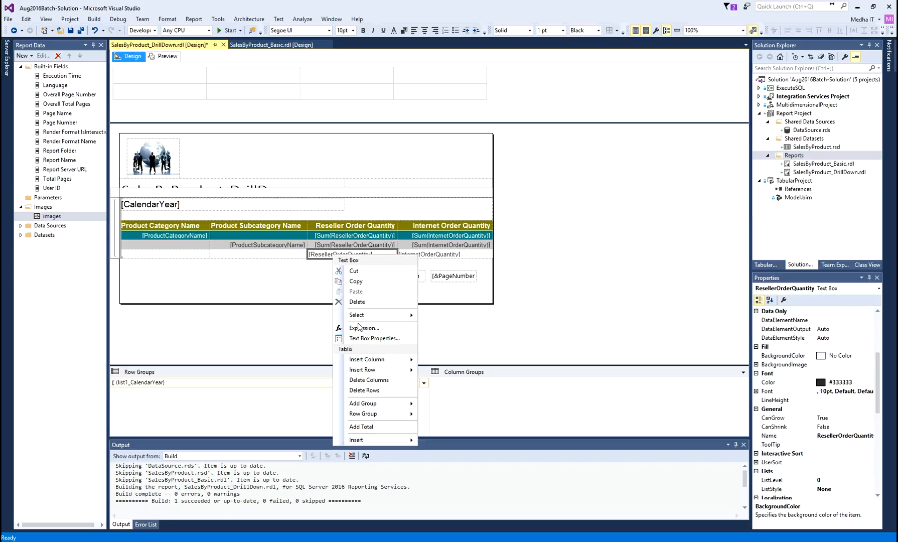
# - View the value expression of the ResellerOrderQuantity text box in the detail row, then close it without changes
pyautogui.click(357, 329)
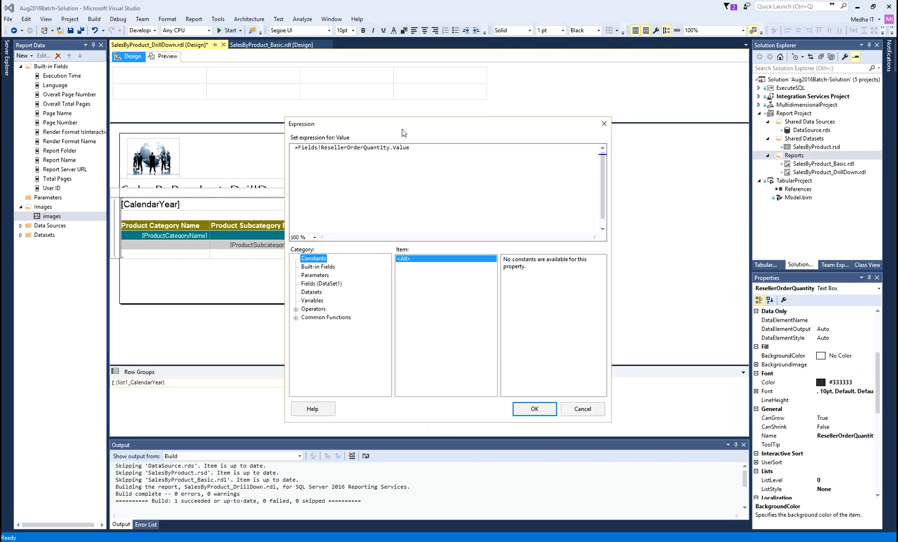
pyautogui.moveTo(397, 123); pyautogui.dragTo(629, 83)
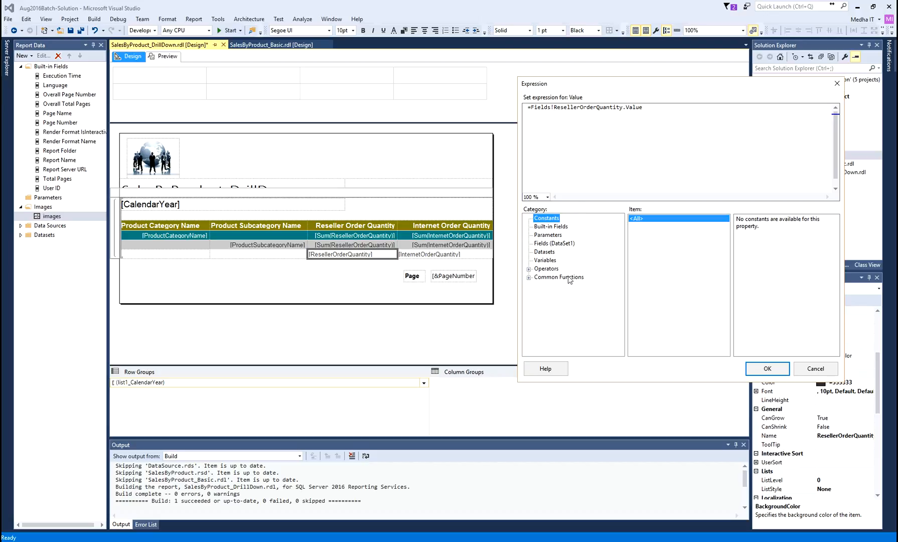
pyautogui.click(813, 368)
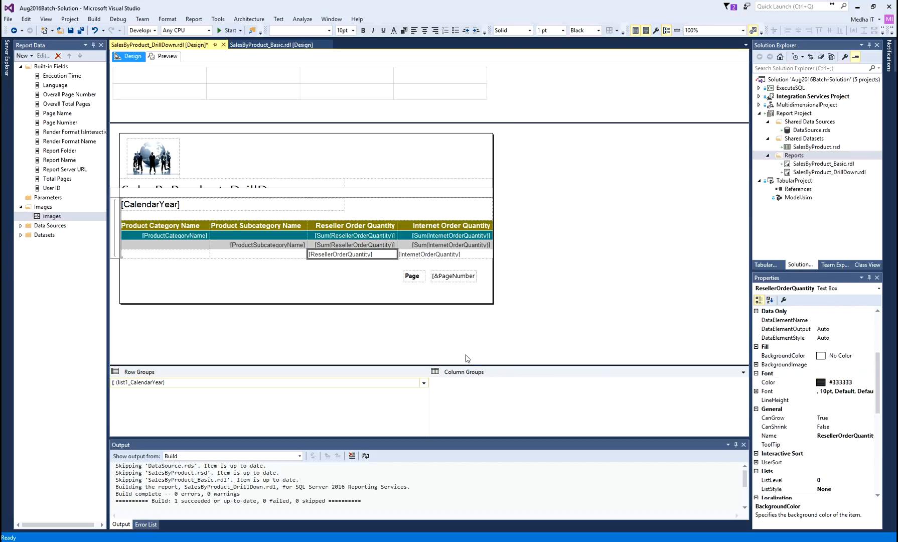
pyautogui.click(571, 264)
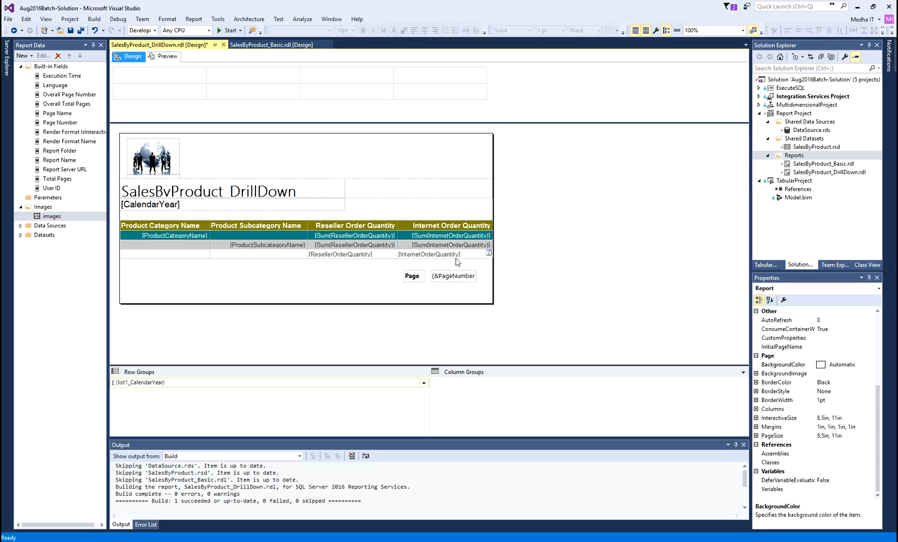
# - View the value expression of the Page label below the table and its Parameters category, then cancel without changes
pyautogui.rightClick(412, 278)
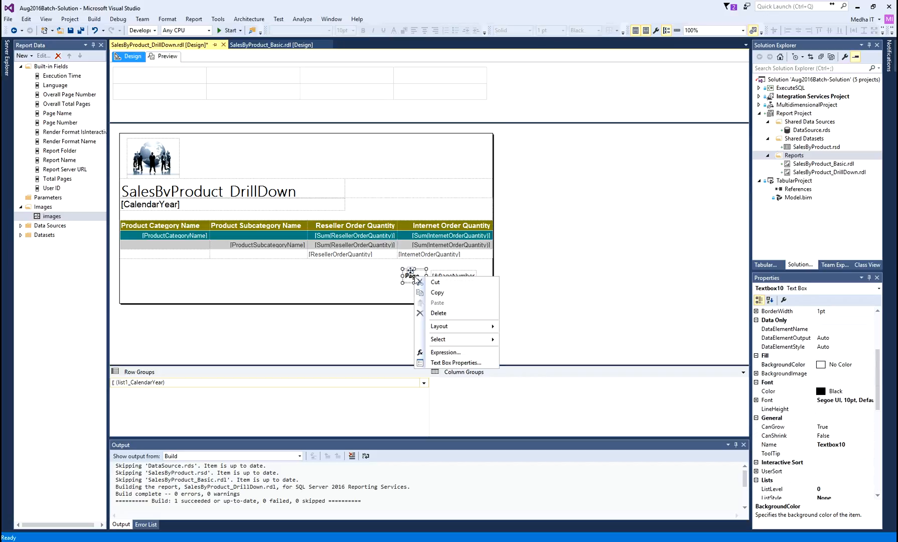
pyautogui.click(437, 354)
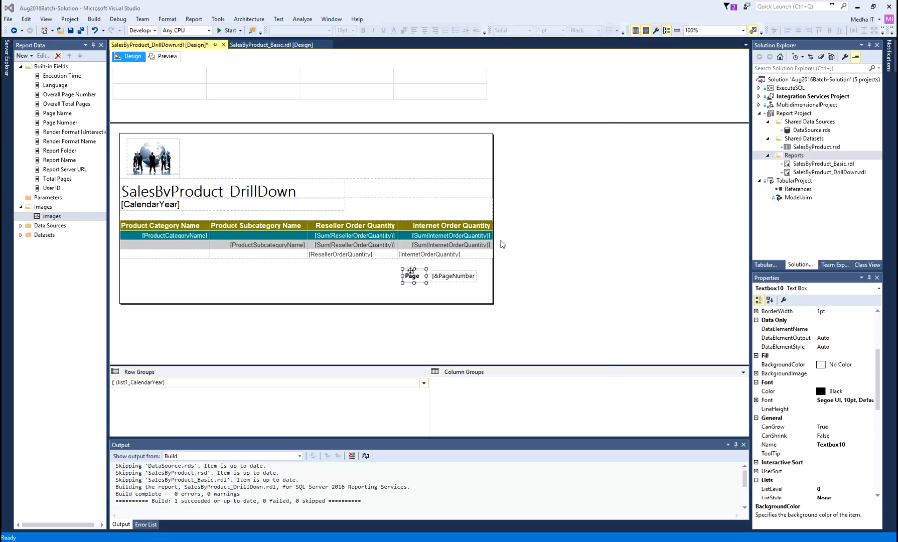
pyautogui.moveTo(387, 125); pyautogui.dragTo(652, 220)
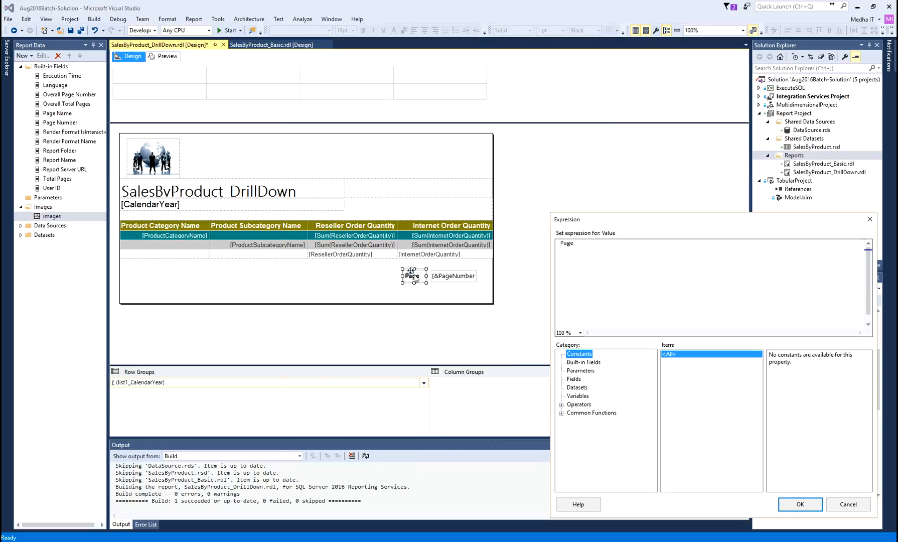
pyautogui.click(581, 370)
pyautogui.click(847, 504)
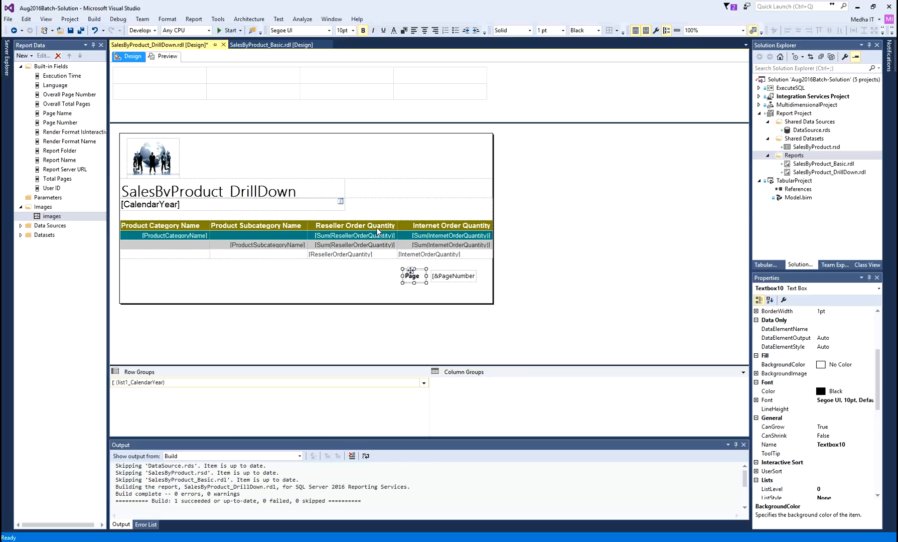
pyautogui.click(628, 229)
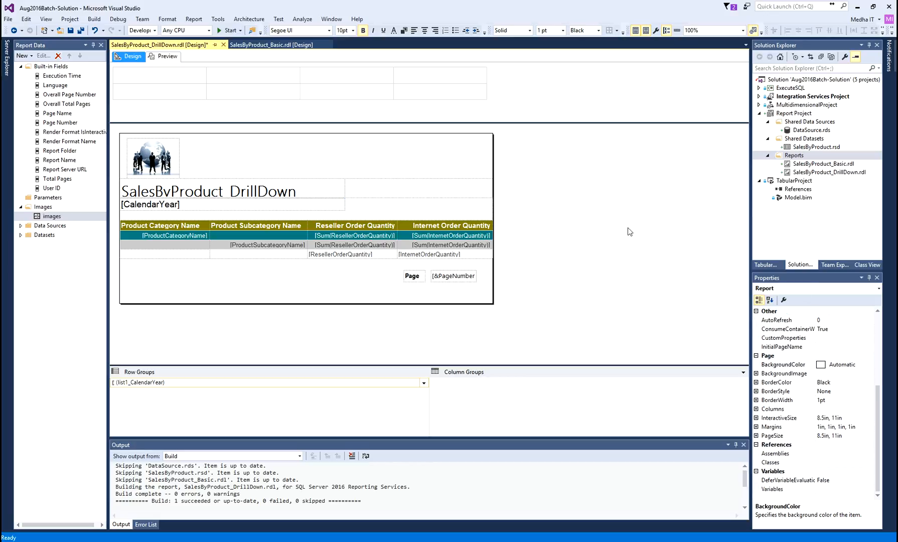
# - Preview the drill-down report, page forward to page 3, and expand the Accessories category to check its subcategories
pyautogui.click(167, 56)
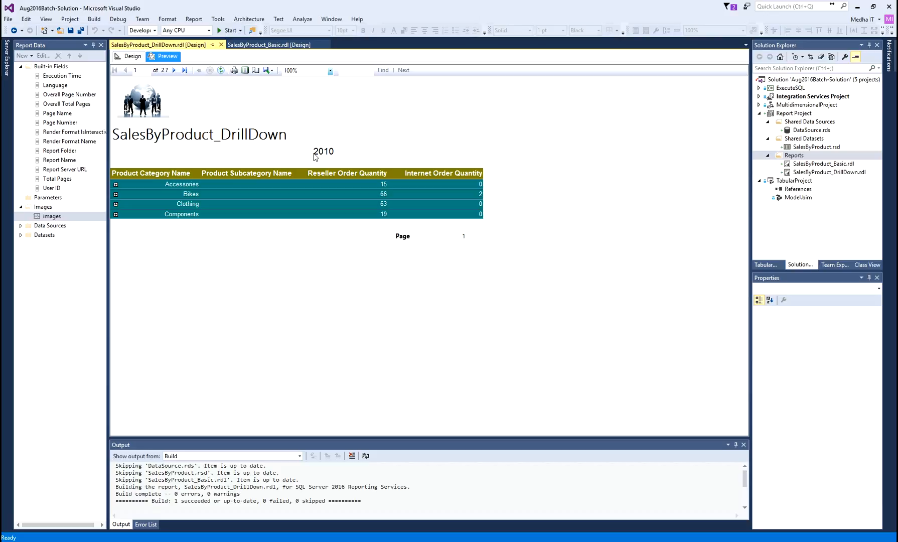
pyautogui.click(174, 72)
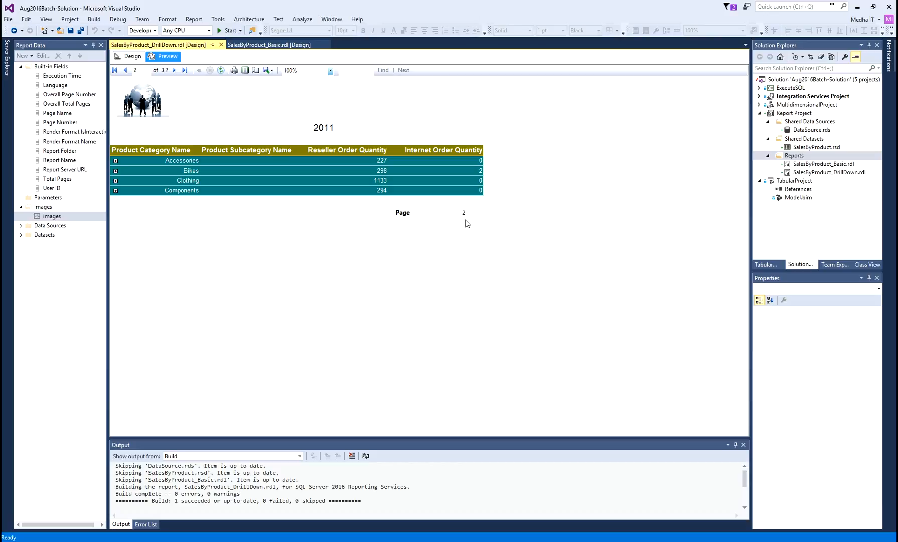
pyautogui.moveTo(461, 218); pyautogui.dragTo(469, 218)
pyautogui.click(174, 70)
pyautogui.click(116, 161)
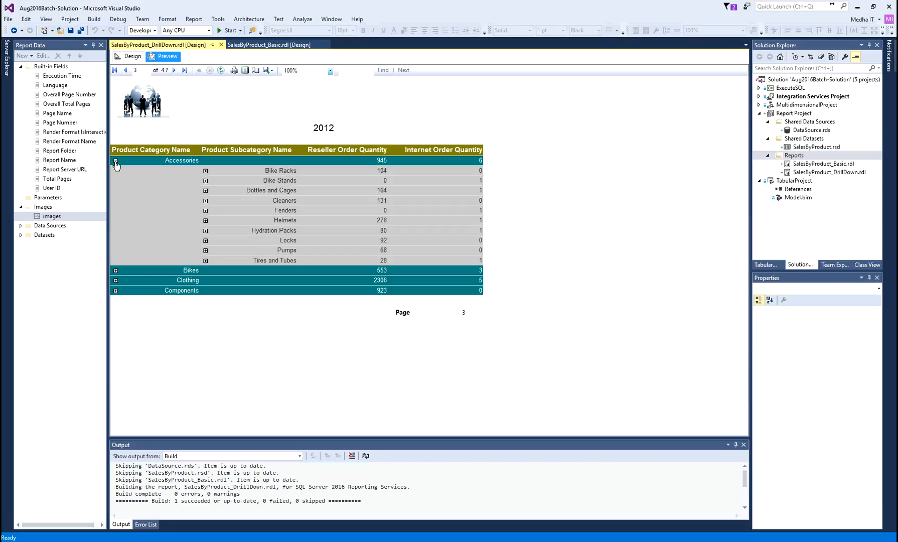
pyautogui.click(116, 161)
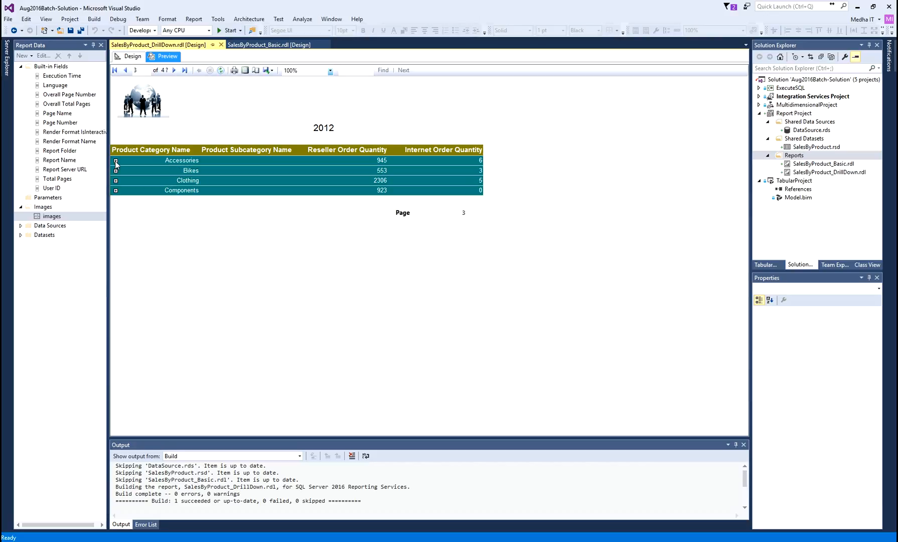
pyautogui.click(116, 161)
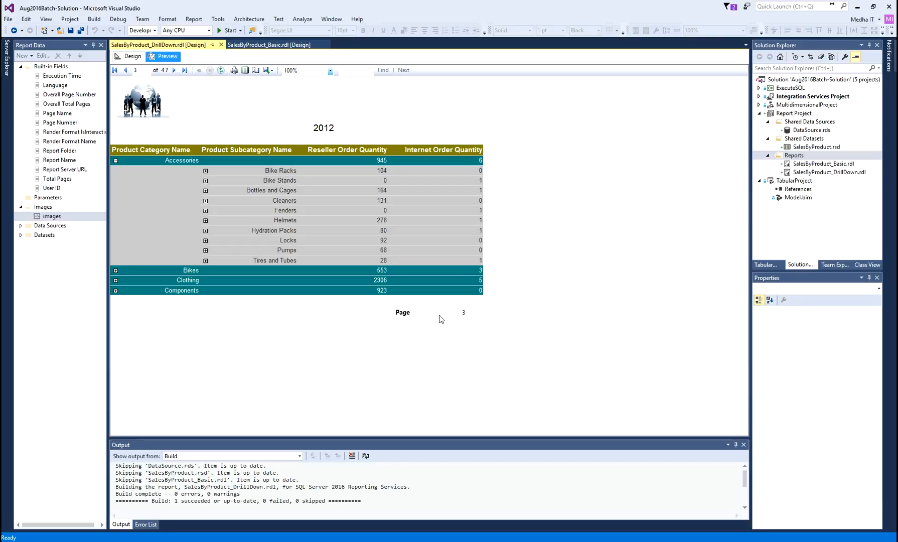
# - In the report design, narrow the CalendarYear text box and move it beside the report title, above the Internet Order Quantity column
pyautogui.click(134, 57)
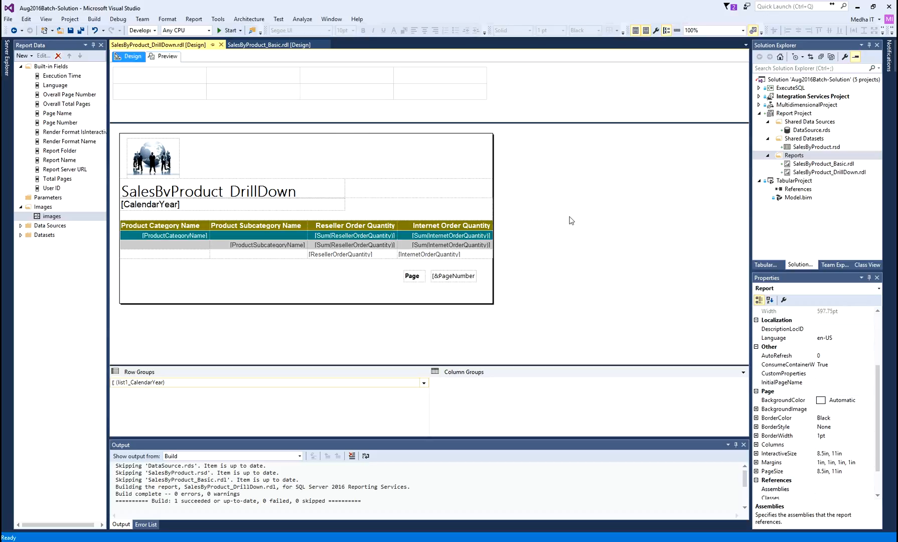
pyautogui.click(176, 203)
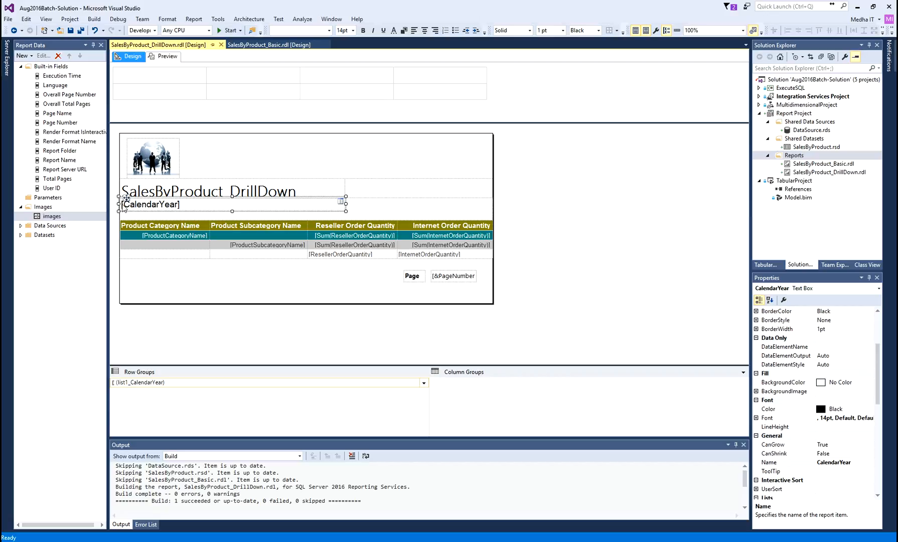
pyautogui.moveTo(118, 204); pyautogui.dragTo(448, 186)
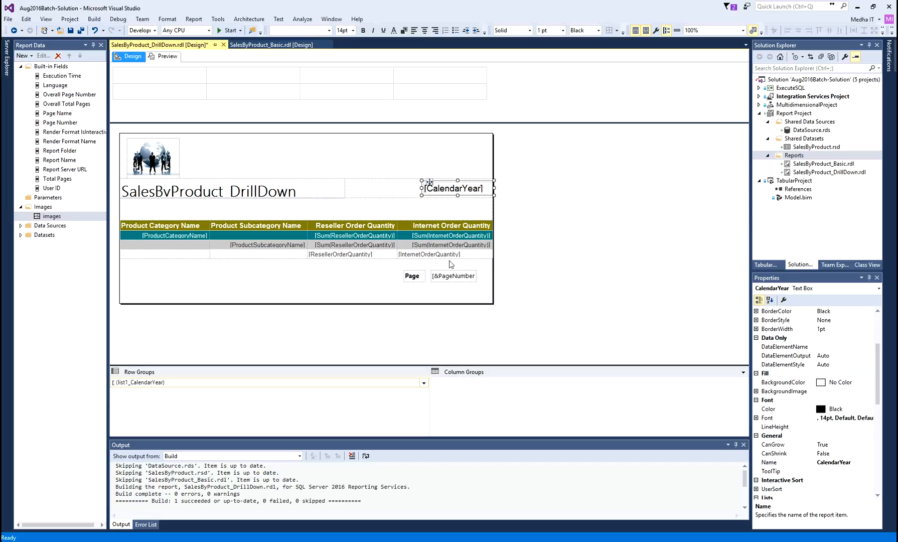
# - Insert a text box between the report title and the CalendarYear box, and enter the label Year in it
pyautogui.click(400, 194)
pyautogui.rightClick(377, 191)
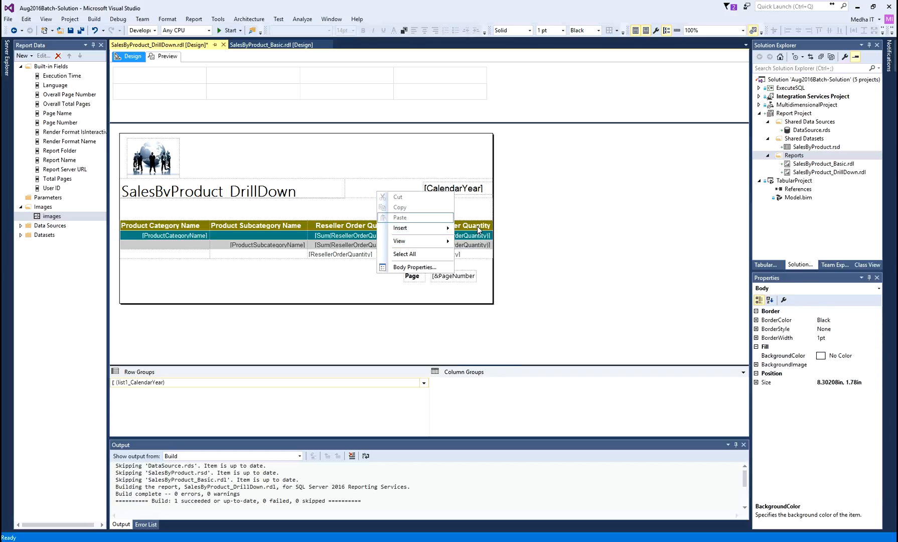
pyautogui.moveTo(410, 227)
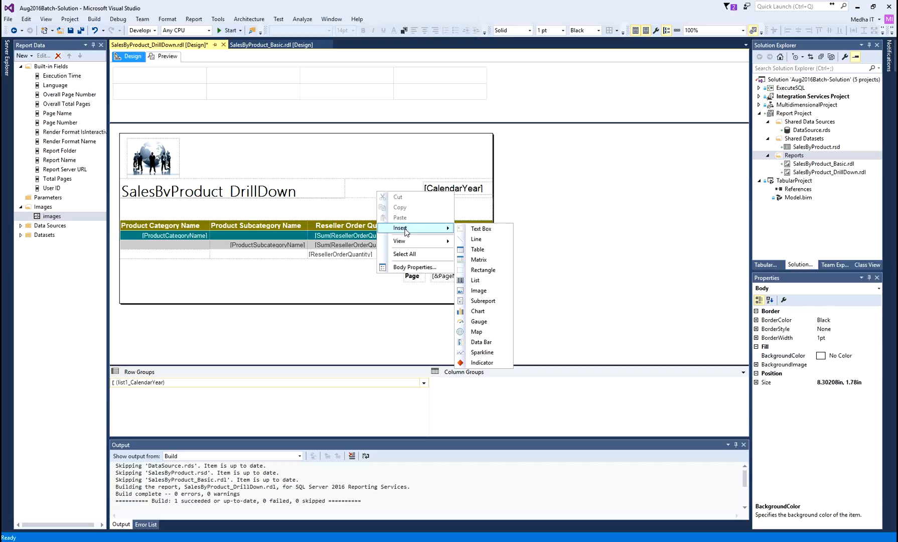
pyautogui.click(476, 228)
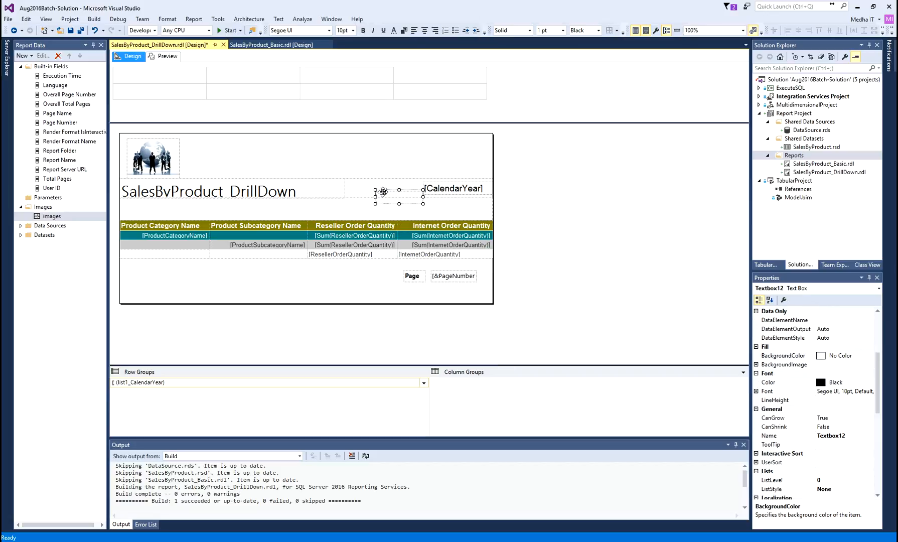
pyautogui.moveTo(383, 191); pyautogui.dragTo(362, 183)
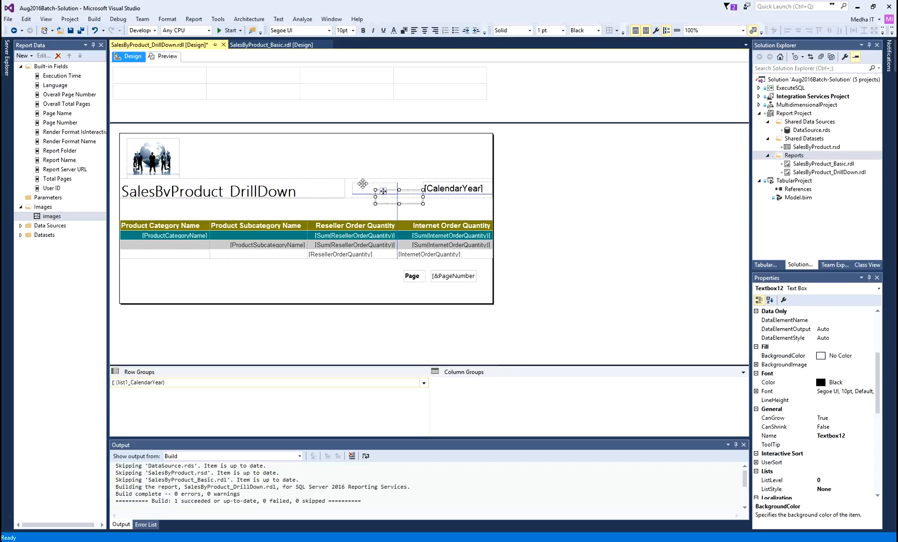
pyautogui.click(386, 189)
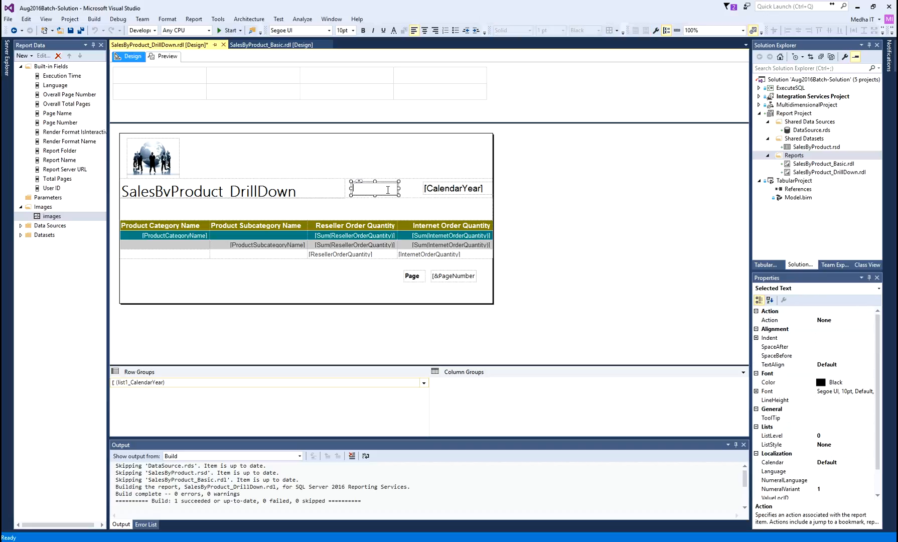
pyautogui.write('Year')
pyautogui.click(391, 204)
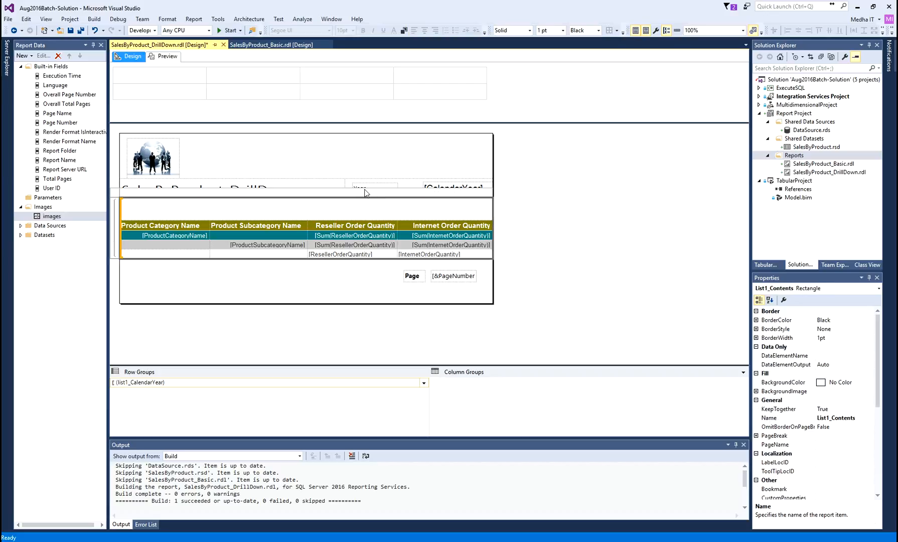
# - Make the Year label bold, then narrow it and place it directly beside the CalendarYear text box
pyautogui.click(364, 190)
pyautogui.click(380, 197)
pyautogui.click(370, 190)
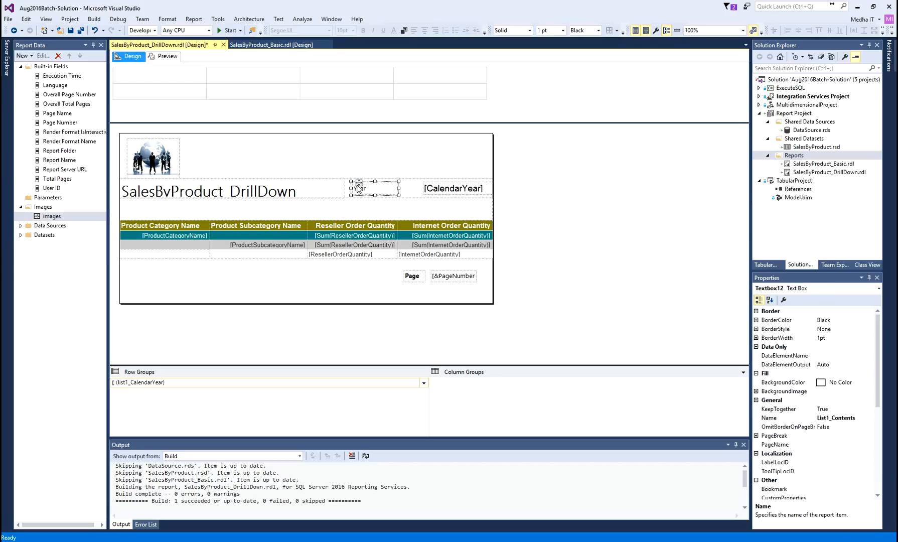
pyautogui.hotkey('ctrl', 'b')
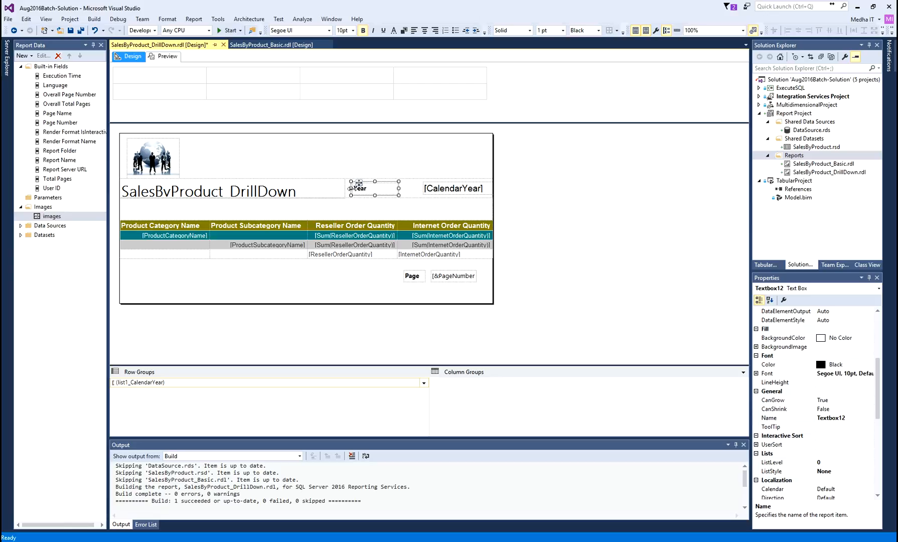
pyautogui.moveTo(359, 182); pyautogui.dragTo(399, 181)
pyautogui.click(590, 200)
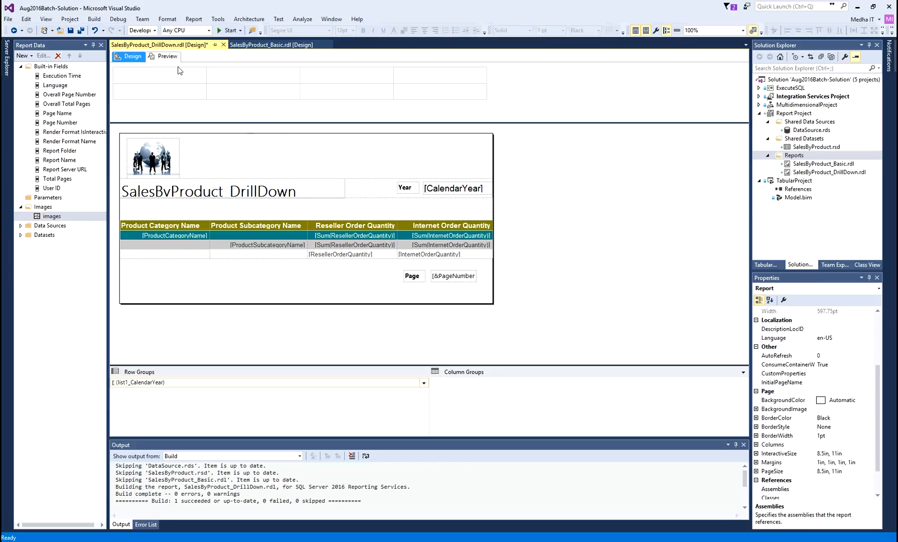
# - Save all files and preview the report, paging through to page 3 and back to page 1 to check the year
pyautogui.click(80, 31)
pyautogui.click(171, 57)
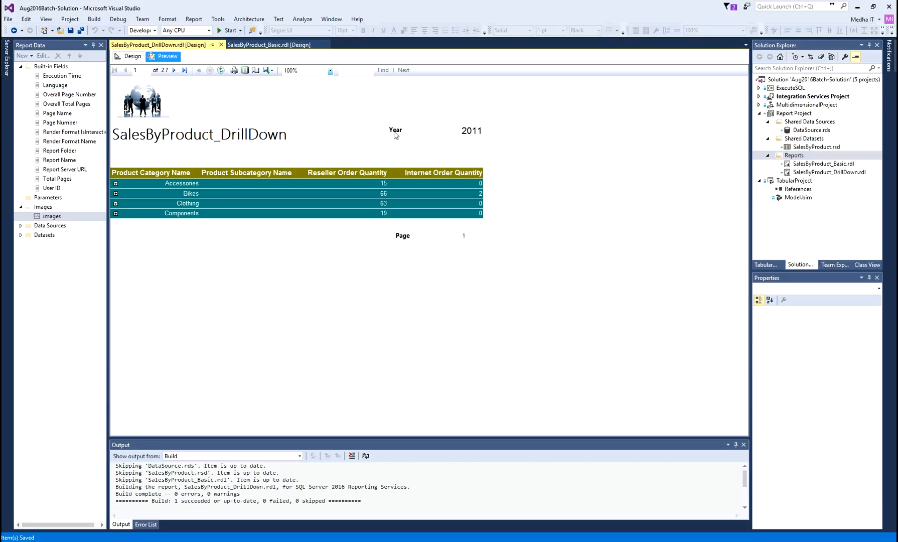
pyautogui.click(176, 71)
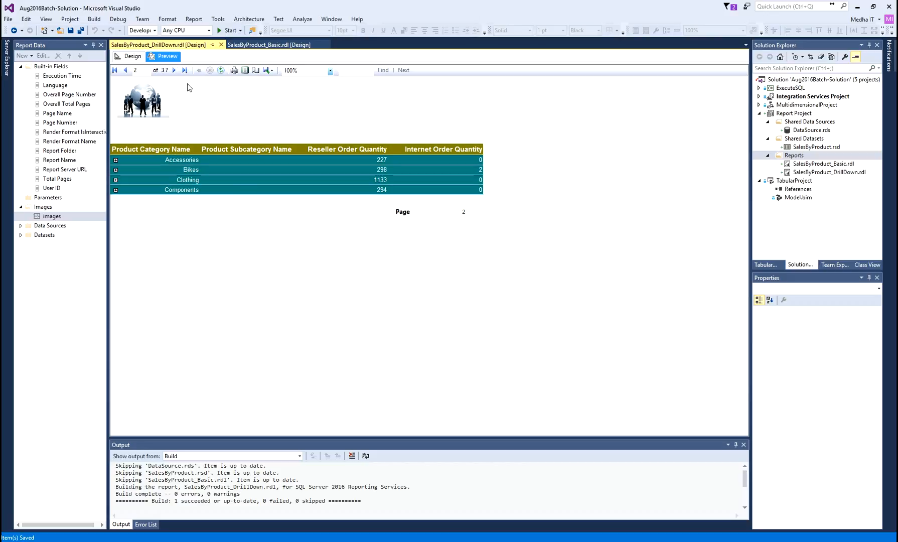
pyautogui.click(174, 71)
pyautogui.click(125, 71)
pyautogui.click(125, 71)
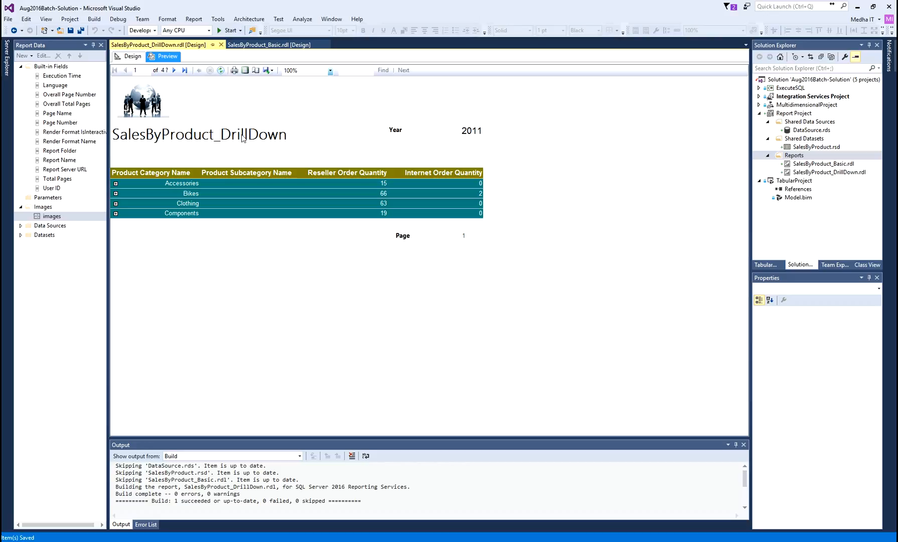
# - Move the Year label and CalendarYear text box together down into the list area, just above the table's header row
pyautogui.click(130, 59)
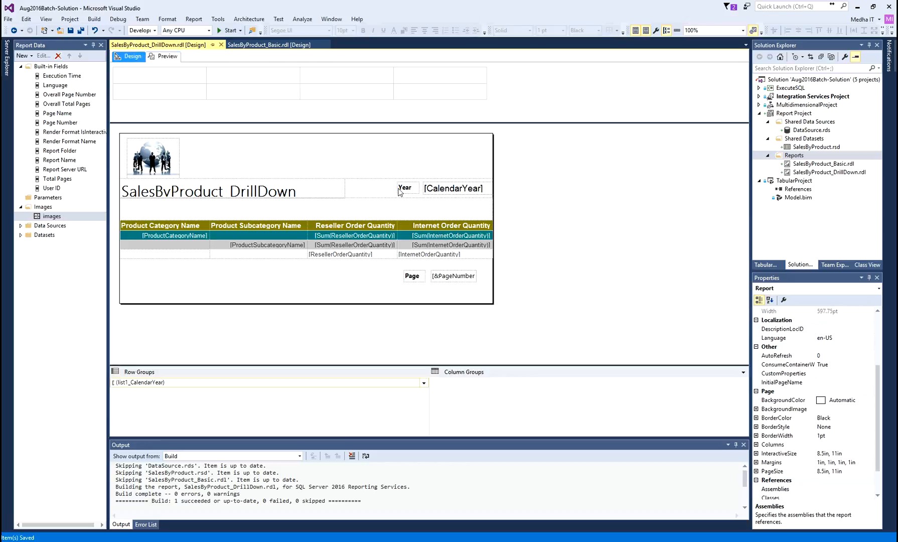
pyautogui.click(400, 190)
pyautogui.keyDown('ctrl'); pyautogui.click(435, 187); pyautogui.keyUp('ctrl')
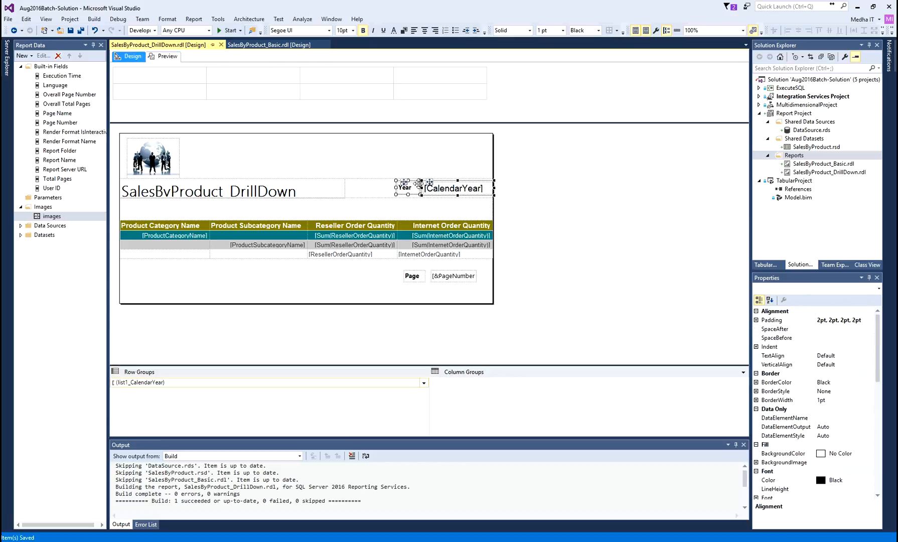
pyautogui.moveTo(417, 184); pyautogui.dragTo(418, 199)
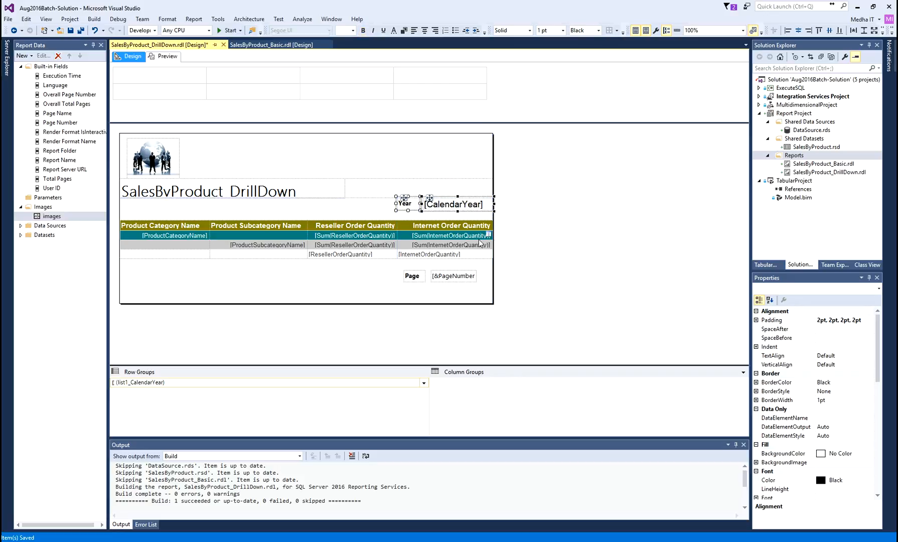
pyautogui.click(545, 232)
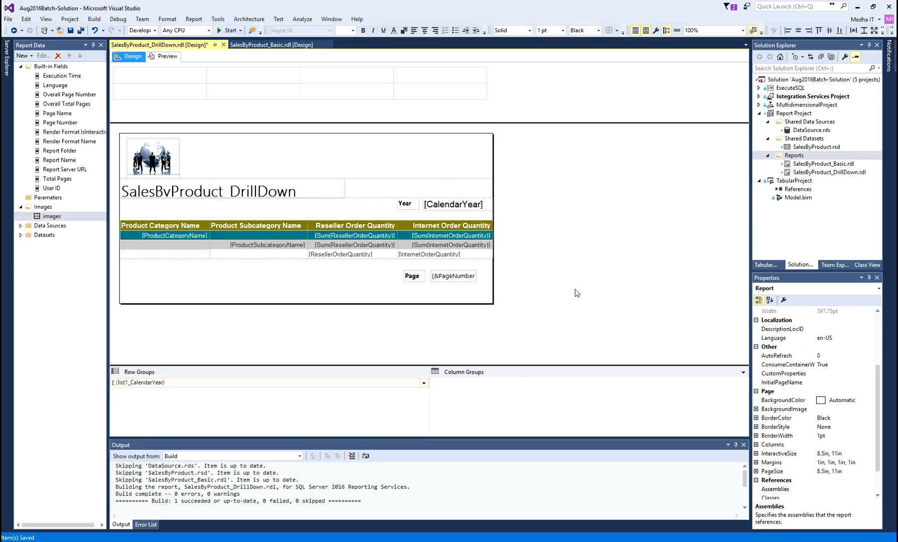
# - Preview the report again and page forward to page 3 to check the year on each page
pyautogui.click(173, 56)
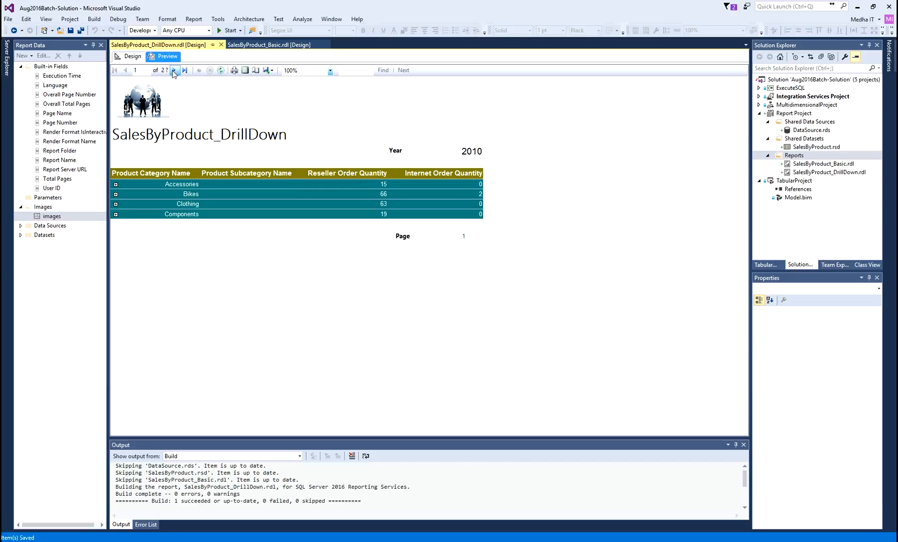
pyautogui.click(173, 71)
pyautogui.click(173, 70)
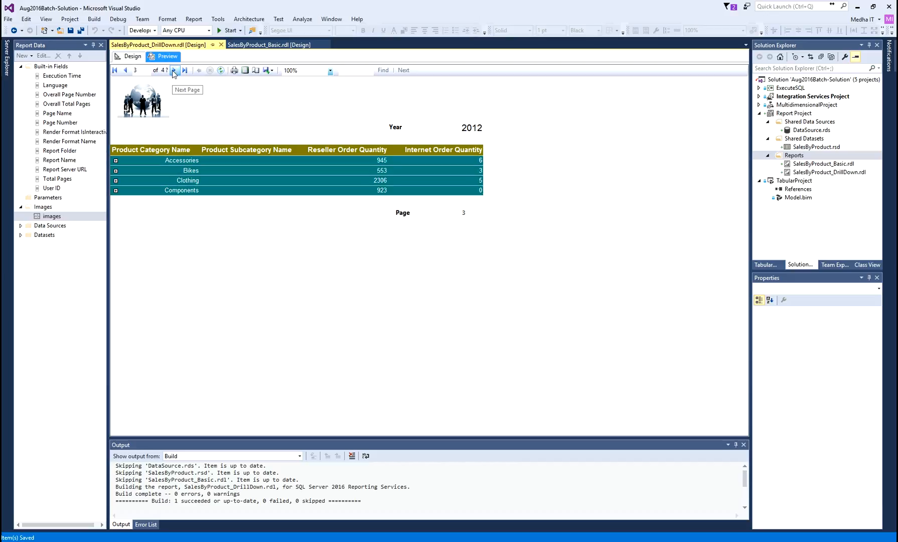
# - Page forward through the report preview to page 5 to check the year, and return to the design view
pyautogui.click(172, 71)
pyautogui.click(173, 70)
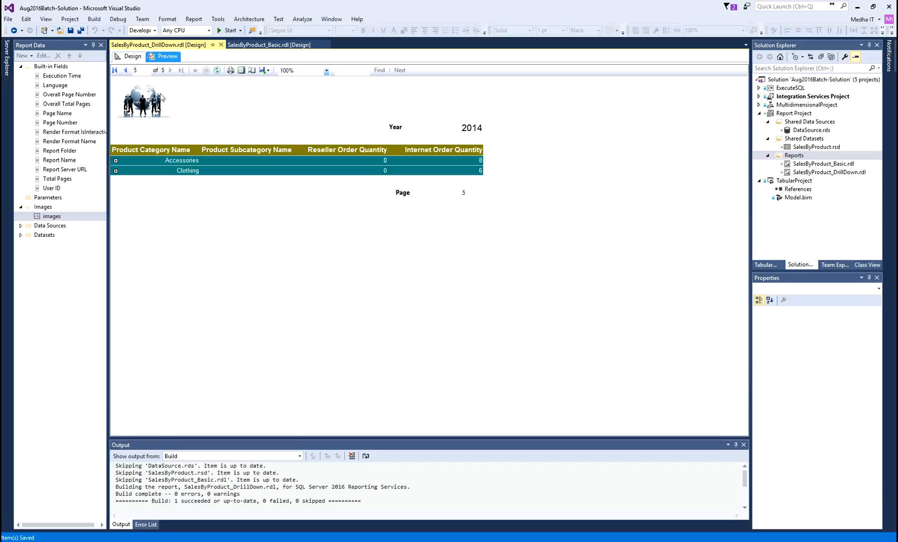
pyautogui.click(127, 56)
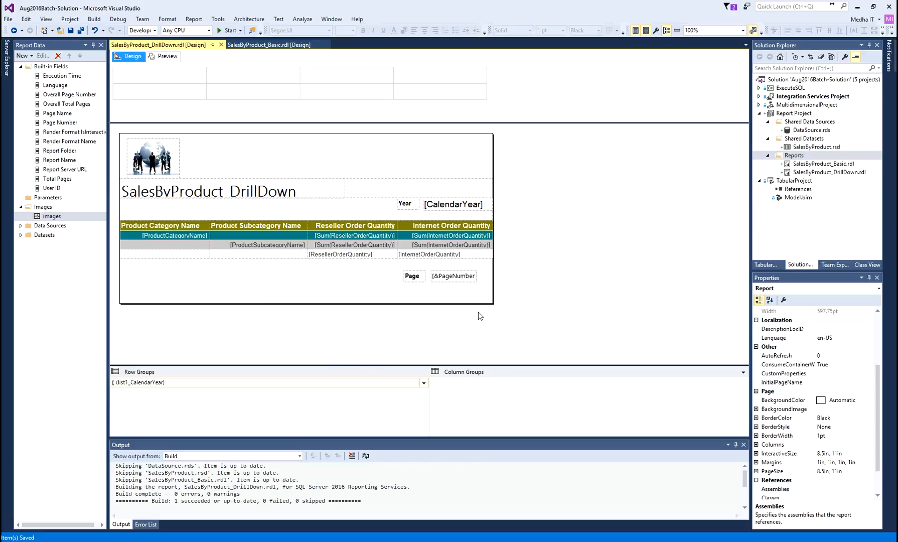
# - Inspect the report's data source and the fields of DataSet1, and collapse the Built-in Fields, Images and Datasets folders
pyautogui.click(21, 226)
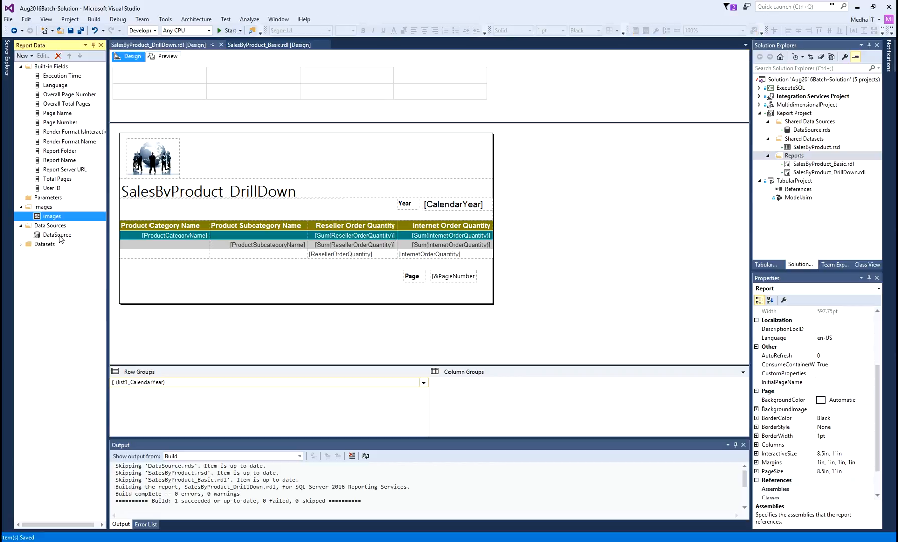
pyautogui.click(59, 236)
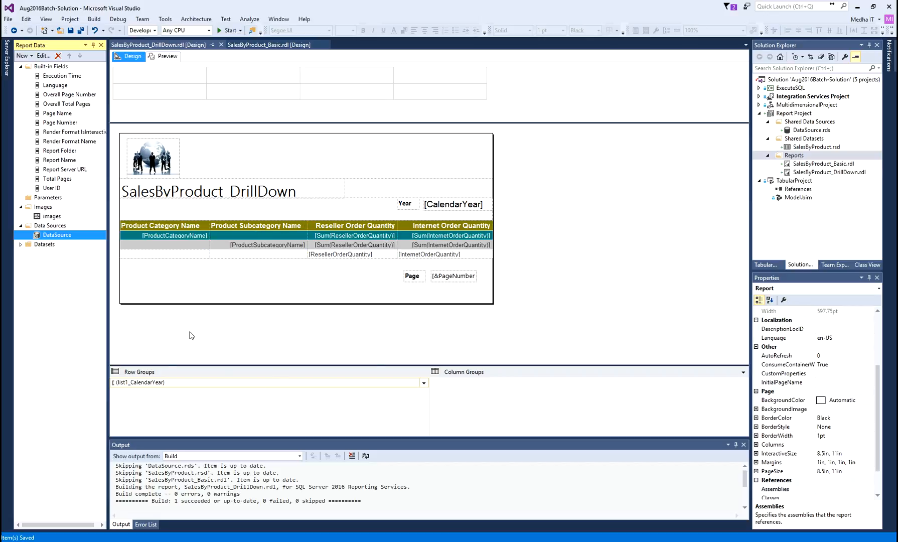
pyautogui.click(21, 244)
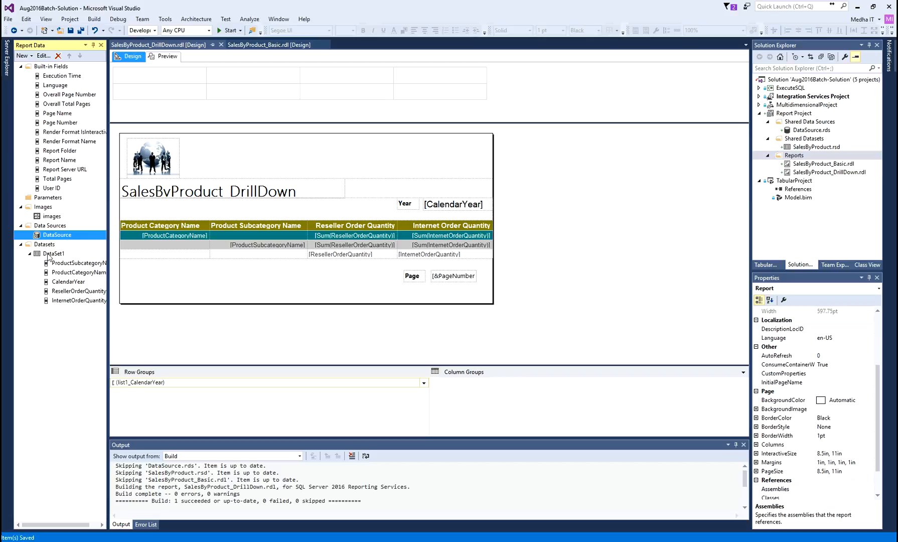
pyautogui.click(565, 269)
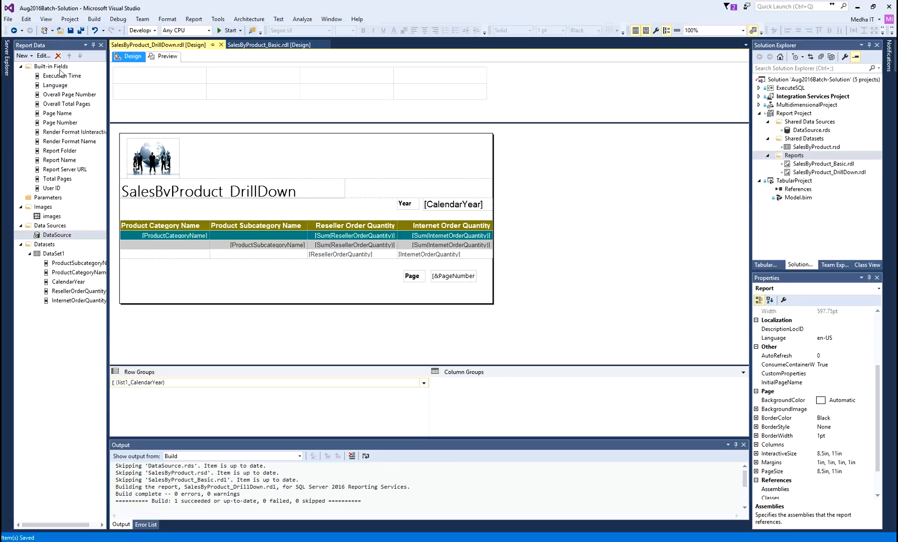
pyautogui.click(20, 66)
pyautogui.click(21, 85)
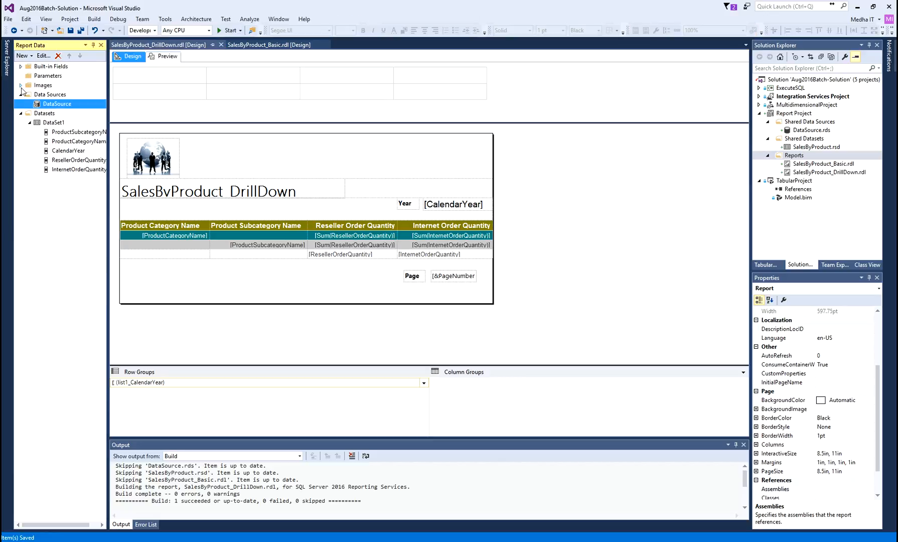
pyautogui.click(21, 114)
# - Preview the report's first page, return to the design and check the Parameters folder and the dataset's fields
pyautogui.click(170, 56)
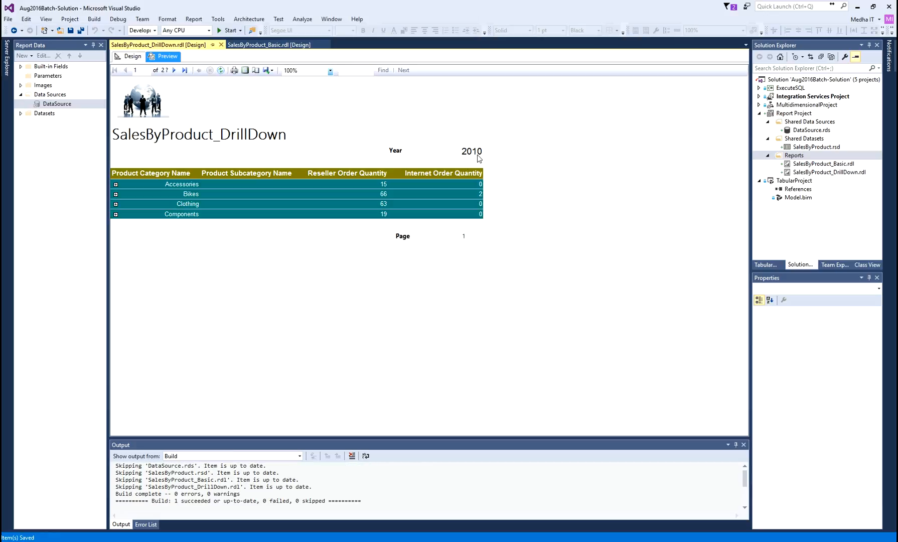
pyautogui.click(126, 56)
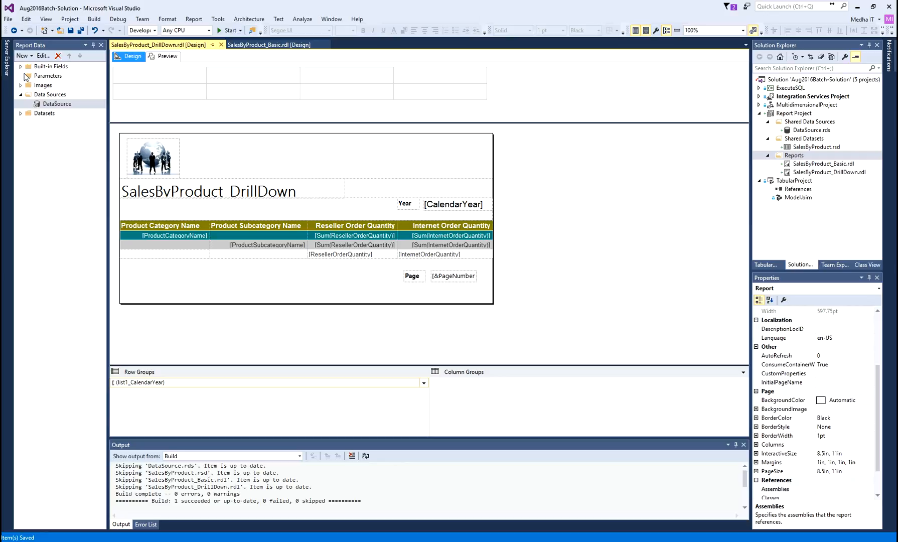
pyautogui.click(44, 76)
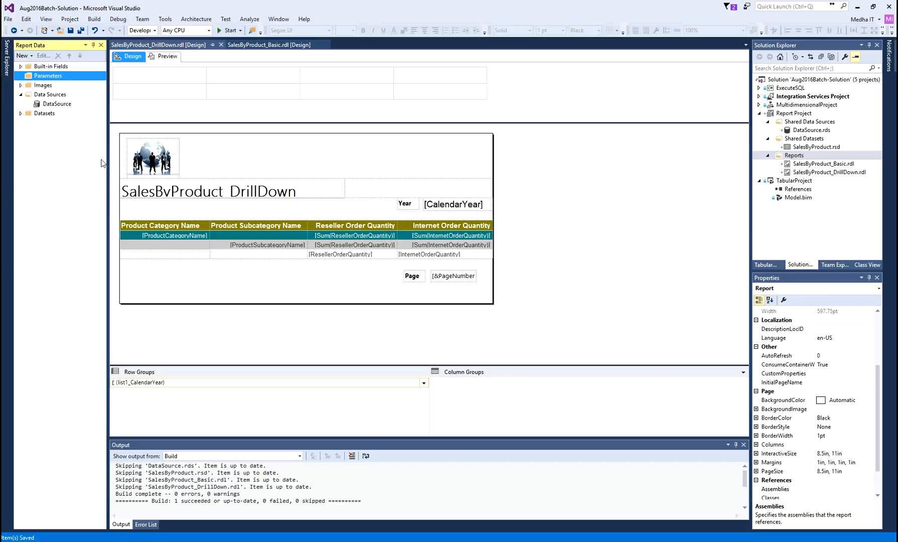
pyautogui.click(21, 113)
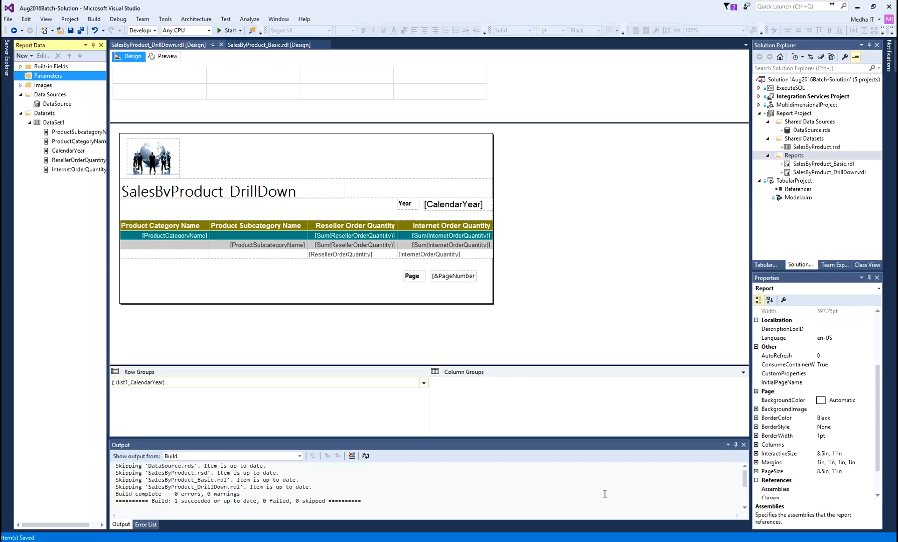
# - Switch to SQL Server Management Studio and copy the whole reseller and internet sales UNION query into a new query window
pyautogui.click(501, 541)
pyautogui.click(475, 482)
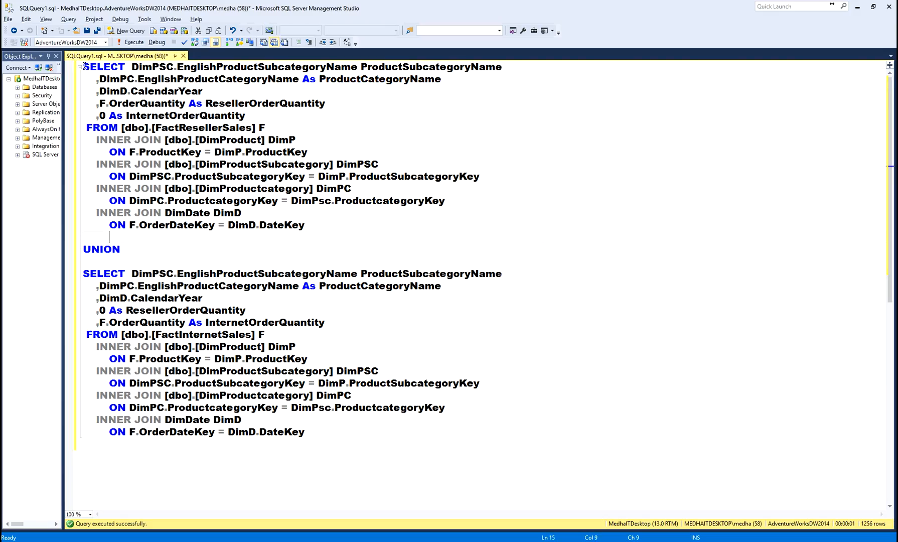
pyautogui.moveTo(86, 68); pyautogui.dragTo(549, 428)
pyautogui.hotkey('ctrl', 'c')
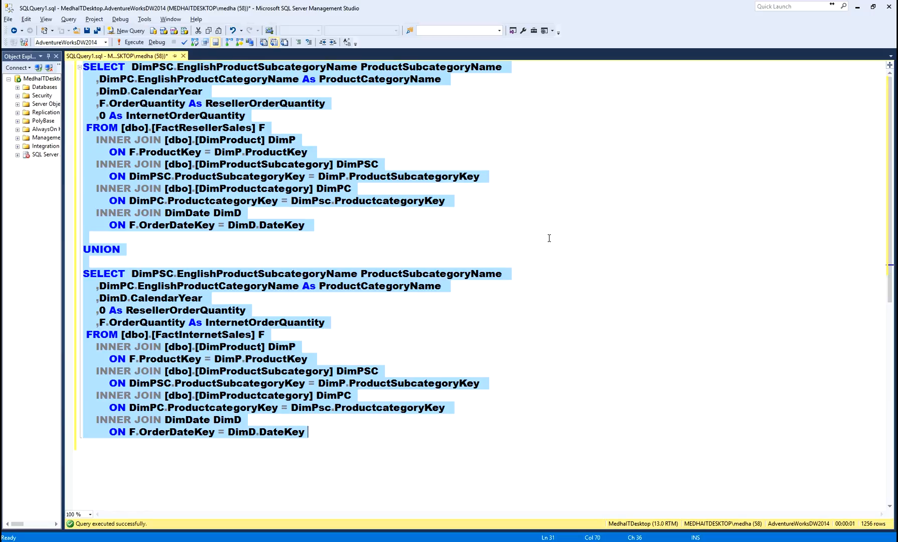
pyautogui.hotkey('ctrl', 'n')
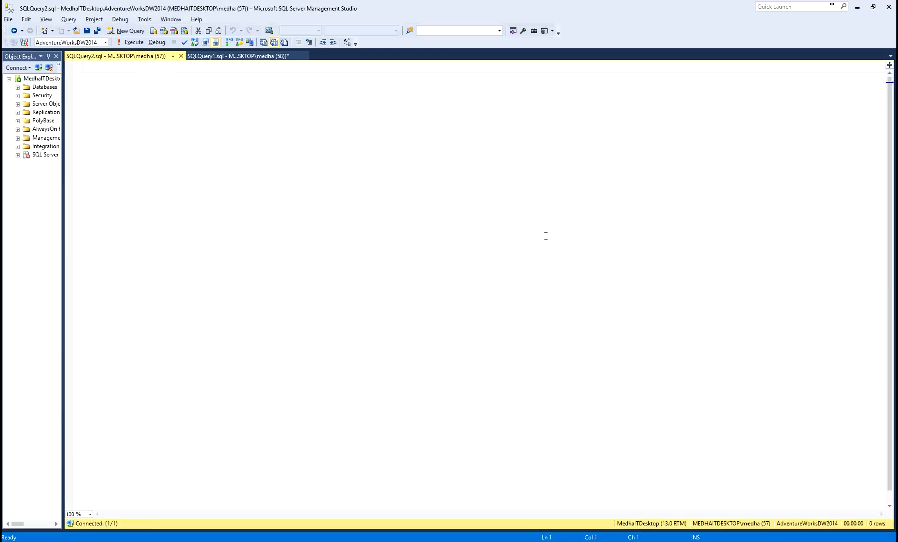
pyautogui.hotkey('ctrl', 'v')
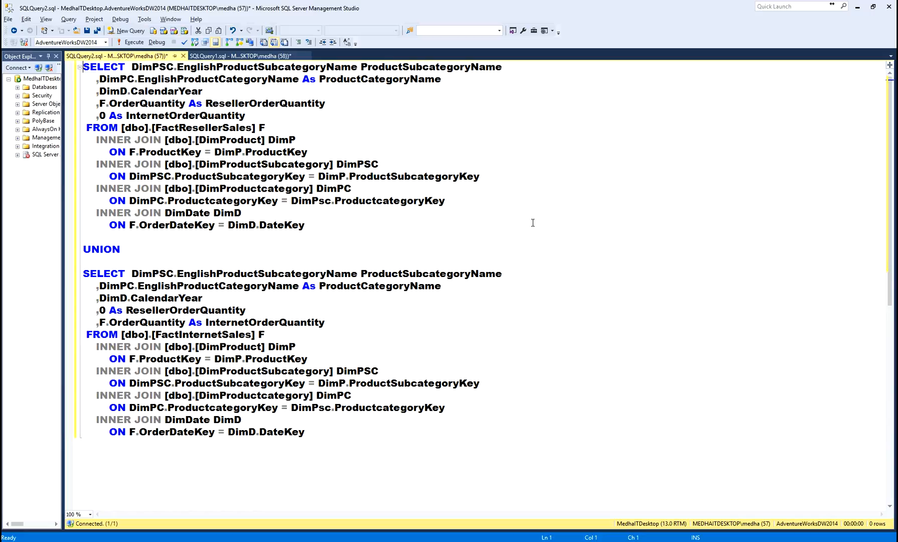
# - Add a USE ClassRoomPractice statement above the query and run only that line
pyautogui.press('Return')
pyautogui.press('Up')
pyautogui.write('USE ')
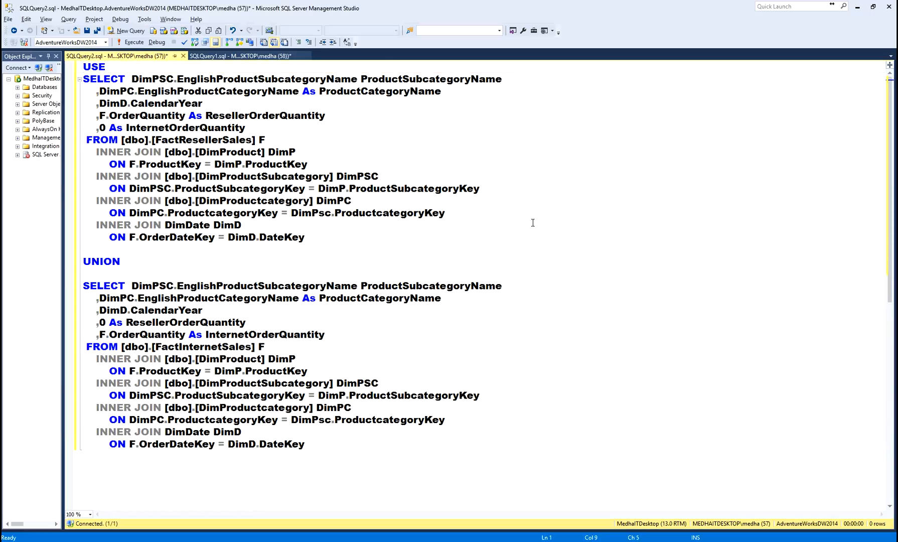
pyautogui.write('pr')
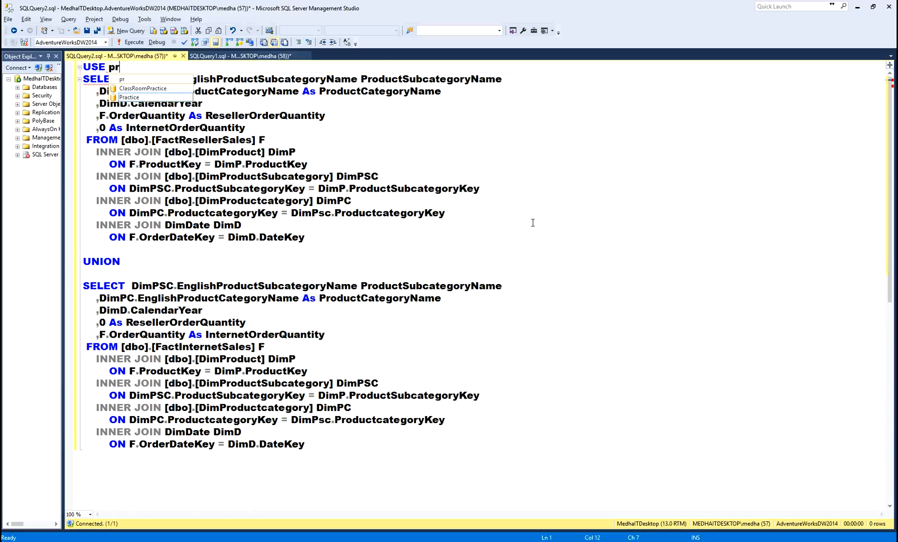
pyautogui.press('Return')
pyautogui.press('Return')
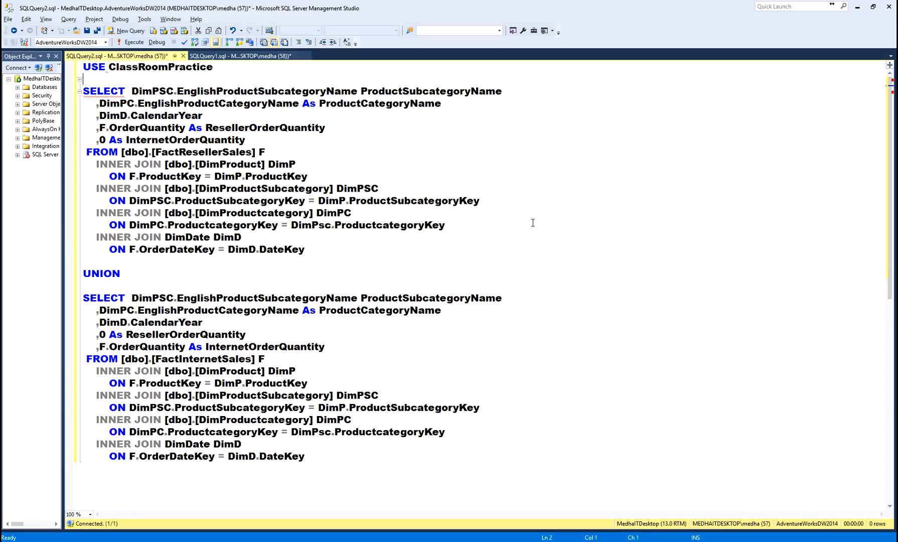
pyautogui.hotkey('shift', 'End')
pyautogui.press('F5')
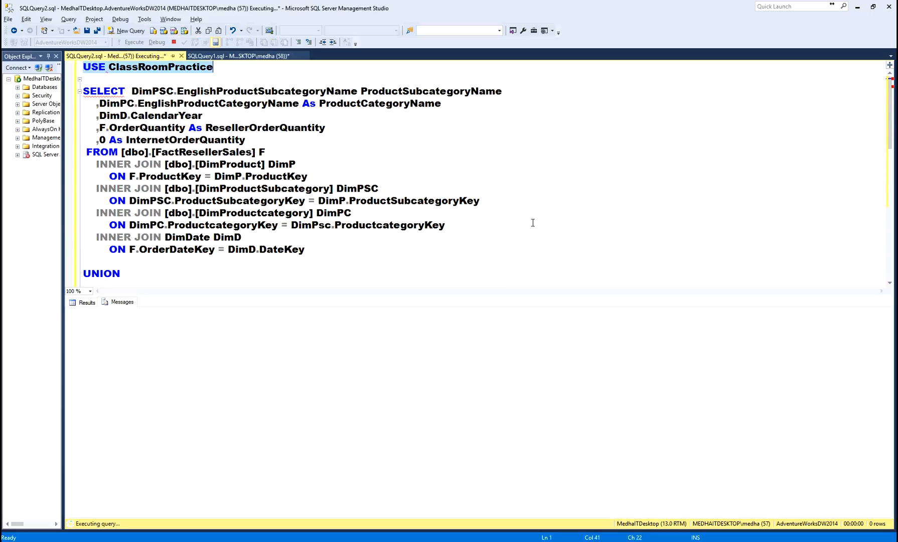
# - Add the header CREATE PROCEDURE dbo.GetSalesByProduct between the USE statement and the first SELECT
pyautogui.press('Down')
pyautogui.press('Return')
pyautogui.write('CREATE')
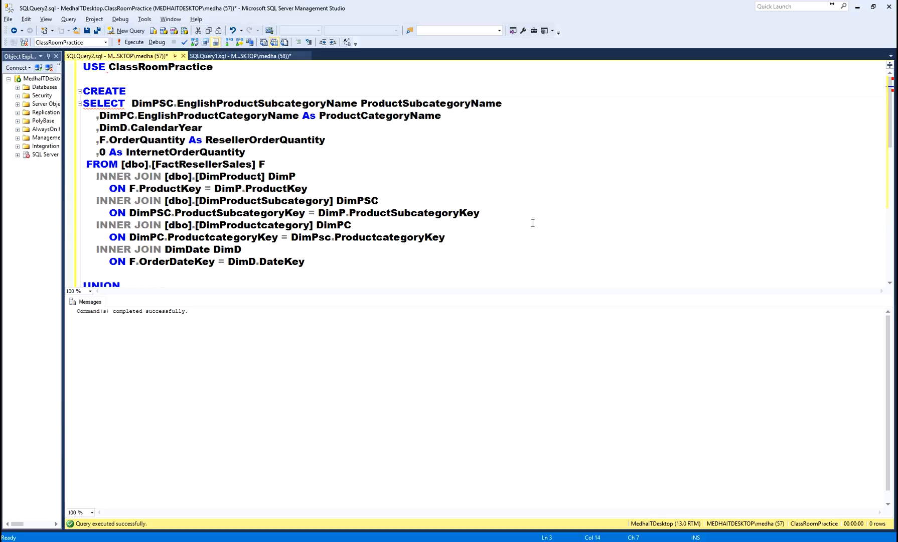
pyautogui.write(' PROCEDURE')
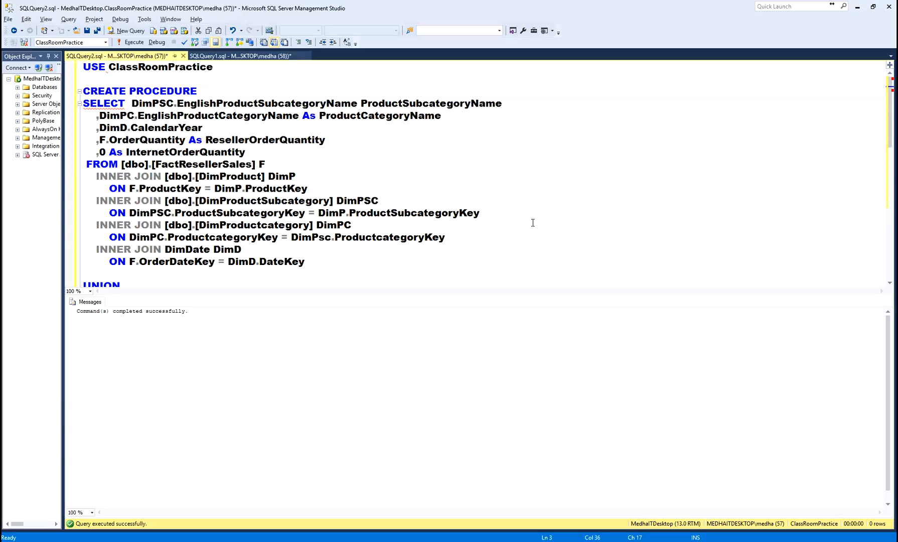
pyautogui.press('Return')
pyautogui.press('Up')
pyautogui.press('End')
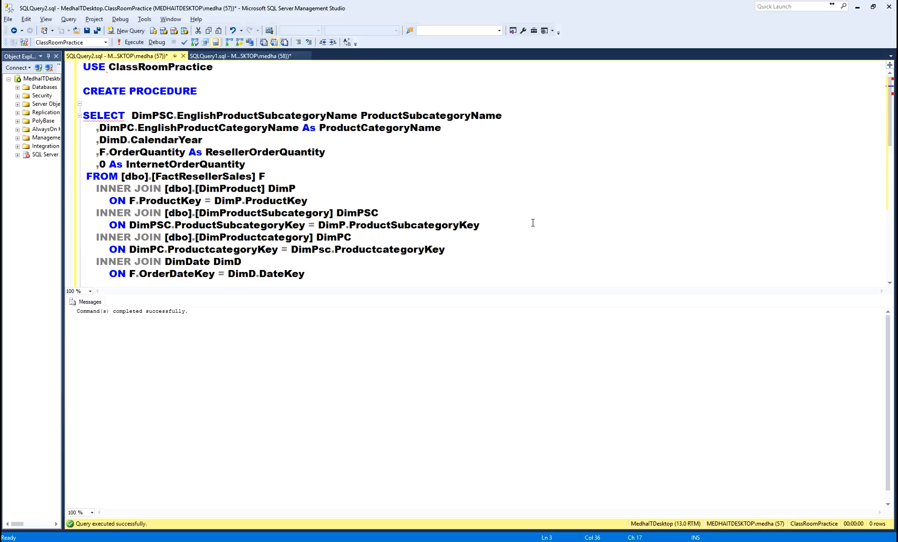
pyautogui.write('dbo.Get')
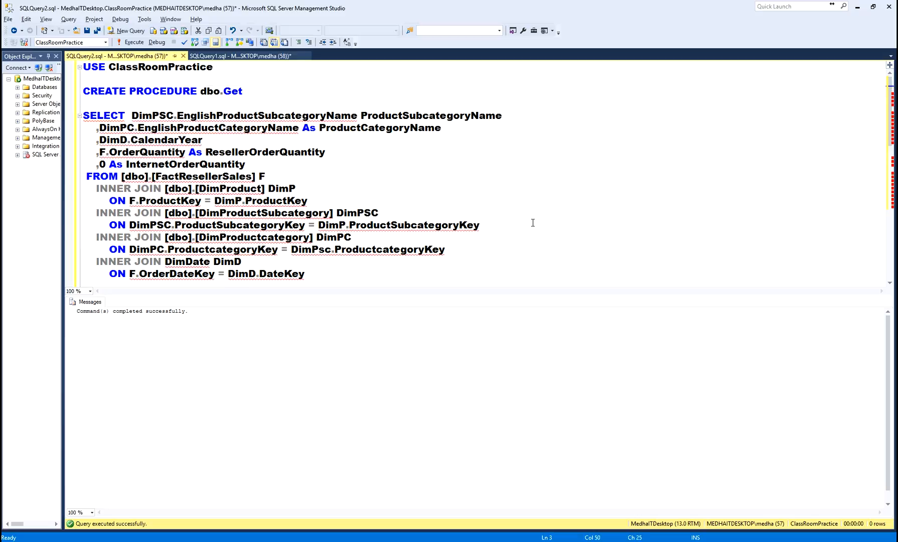
pyautogui.write('SalesByProduct')
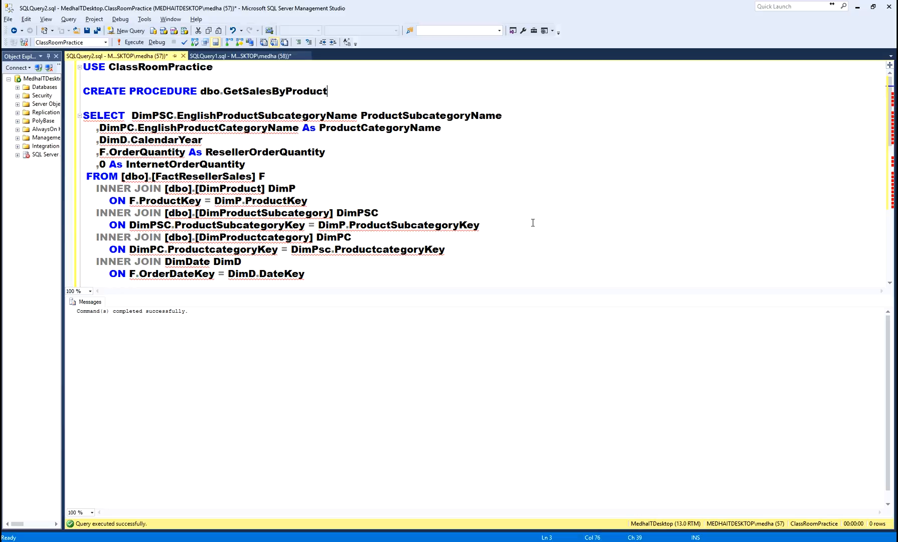
pyautogui.press('Return')
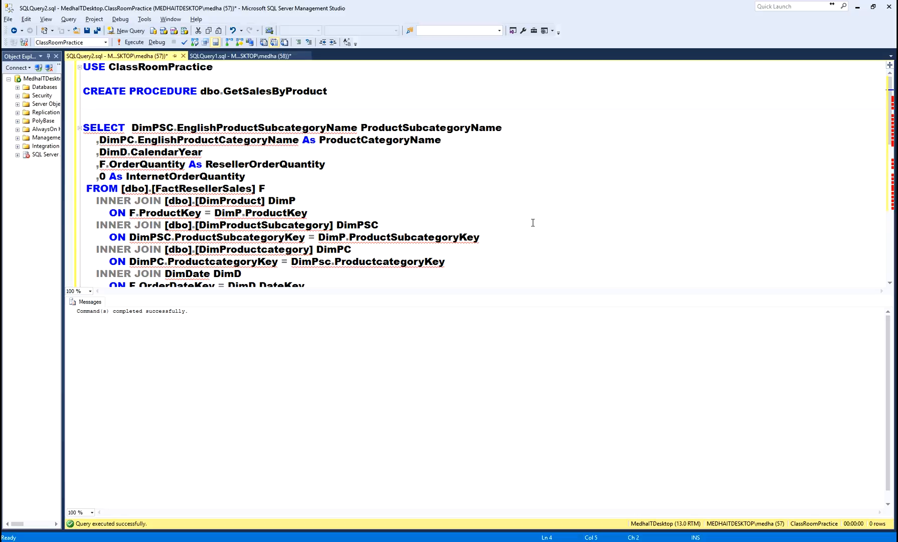
pyautogui.write('@CalYEar INT')
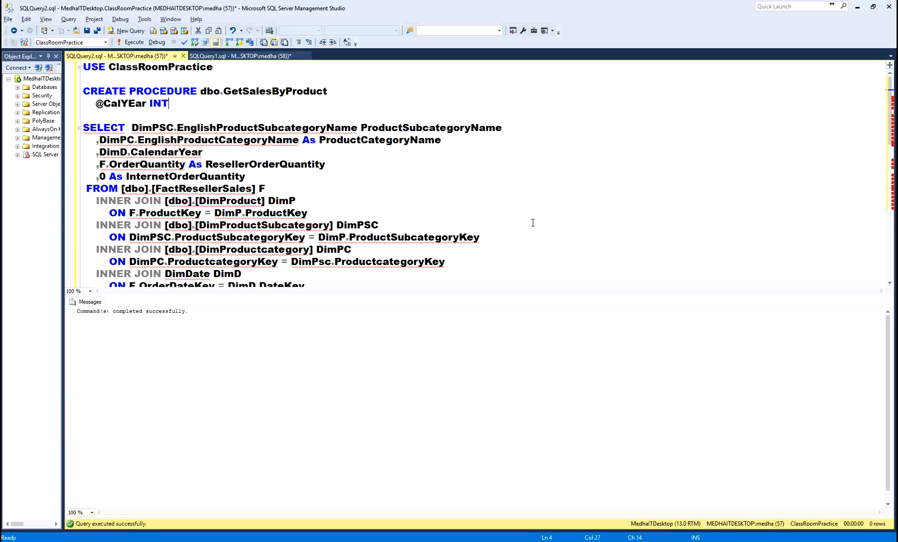
pyautogui.press('Left')
pyautogui.press('Left')
pyautogui.press('Left')
pyautogui.press('Left')
pyautogui.press('Left')
pyautogui.press('Left')
pyautogui.press('Left')
pyautogui.press('BackSpace')
pyautogui.write('e')
pyautogui.press('End')
pyautogui.press('Return')
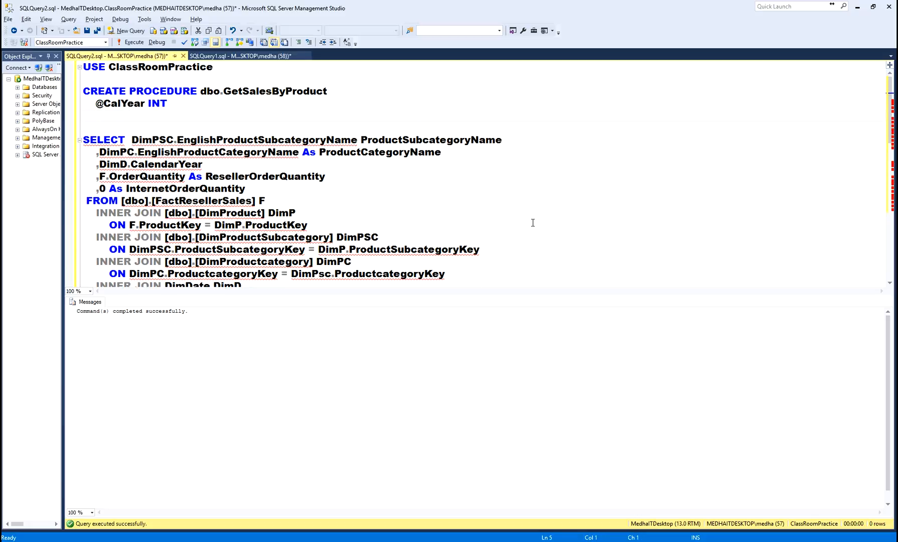
# - Add AS and BEGIN on separate lines directly above the first SELECT, removing the blank lines between them
pyautogui.write('AS')
pyautogui.press('Return')
pyautogui.write('BEING')
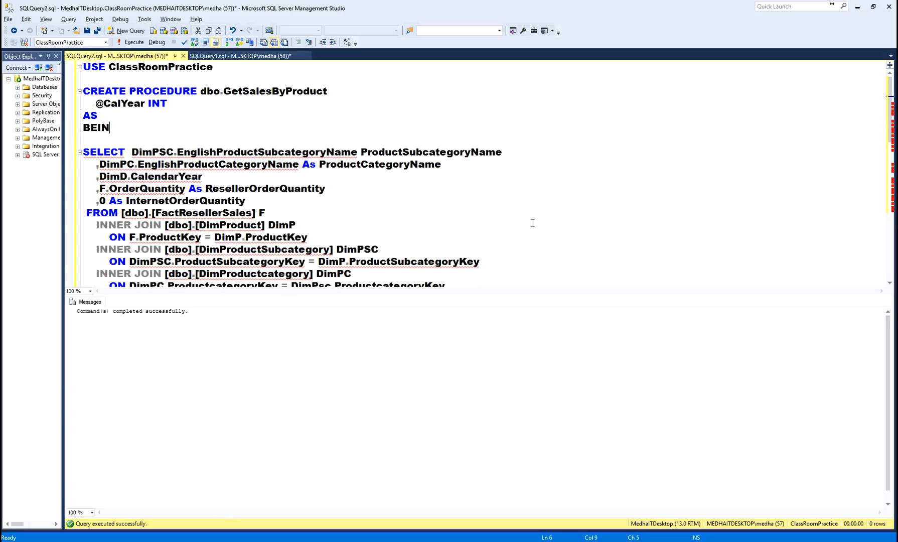
pyautogui.press('Left')
pyautogui.press('Left')
pyautogui.press('Left')
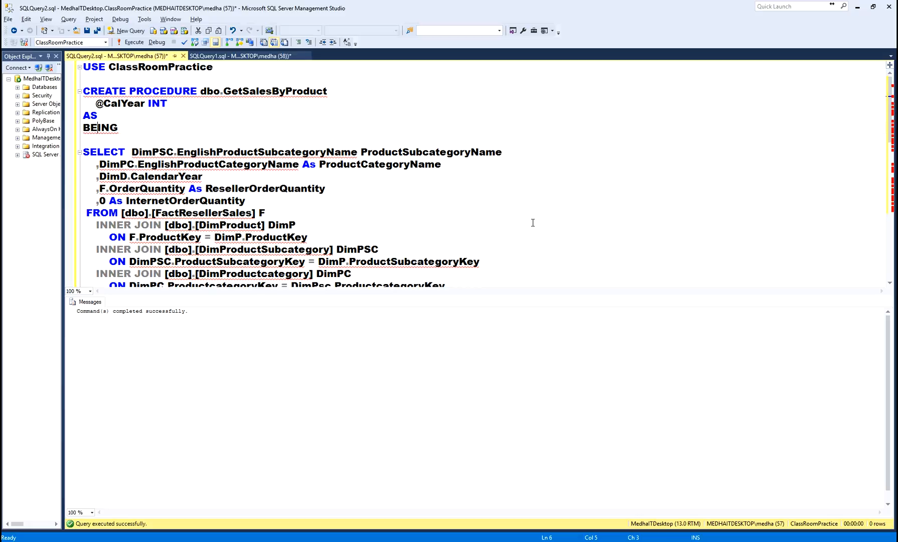
pyautogui.write('G')
pyautogui.press('End')
pyautogui.press('BackSpace')
pyautogui.press('Return')
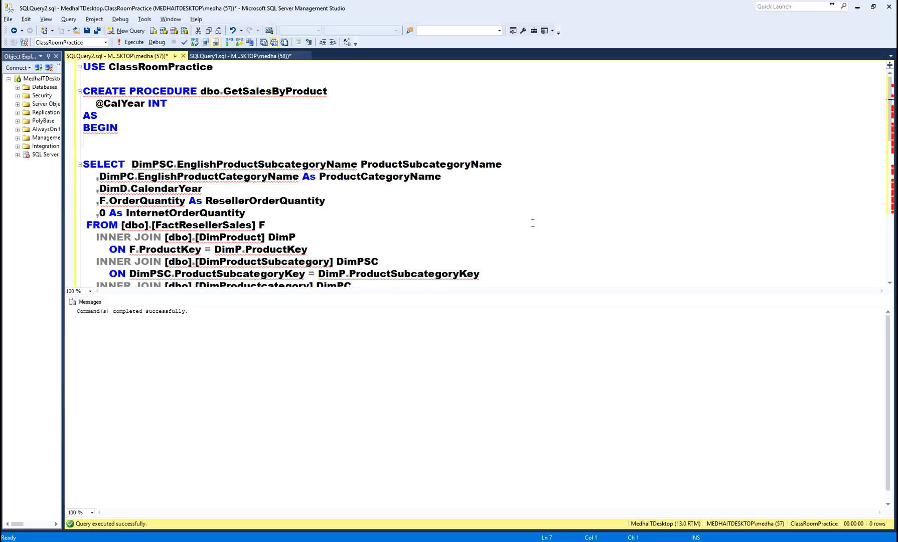
pyautogui.press('Delete')
pyautogui.press('Delete')
# - Close the procedure with END on a new line after the last join, and hide the results pane
pyautogui.hotkey('ctrl', 'End')
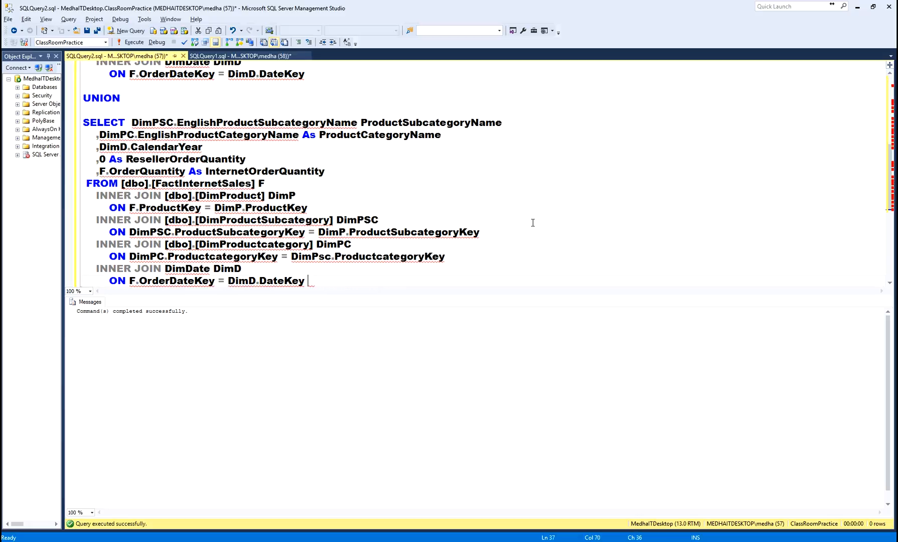
pyautogui.press('Return')
pyautogui.hotkey('ctrl', 'r')
pyautogui.press('Home')
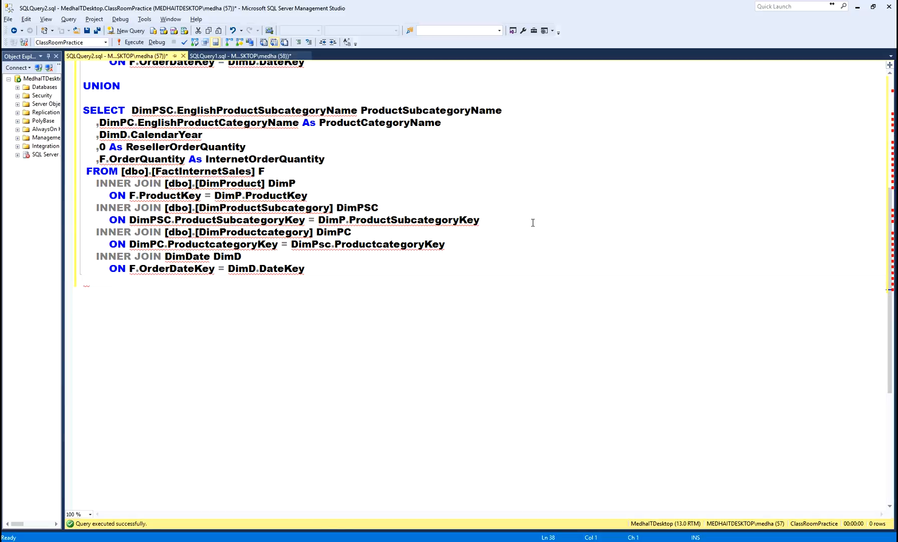
pyautogui.write('END')
# - Indent the entire UNION query one level inside the BEGIN and END block, and insert a blank line after BEGIN
pyautogui.press('Up')
pyautogui.press('Up')
pyautogui.press('Up')
pyautogui.press('Up')
pyautogui.press('Up')
pyautogui.press('Up')
pyautogui.press('Up')
pyautogui.press('Up')
pyautogui.press('Up')
pyautogui.press('Up')
pyautogui.press('Up')
pyautogui.press('Up')
pyautogui.press('Up')
pyautogui.press('Up')
pyautogui.press('Up')
pyautogui.press('Up')
pyautogui.press('Up')
pyautogui.press('Up')
pyautogui.press('Up')
pyautogui.press('Up')
pyautogui.press('Up')
pyautogui.press('Up')
pyautogui.press('Up')
pyautogui.press('Up')
pyautogui.press('Up')
pyautogui.press('Up')
pyautogui.press('Up')
pyautogui.press('Up')
pyautogui.press('Up')
pyautogui.press('Up')
pyautogui.press('Up')
pyautogui.press('Up')
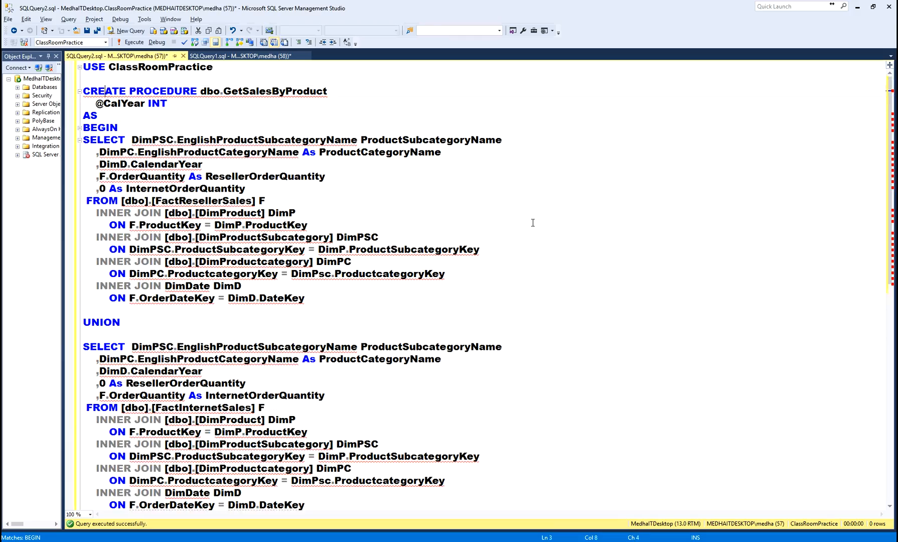
pyautogui.hotkey('shift', 'Down')
pyautogui.hotkey('shift', 'Down')
pyautogui.hotkey('shift', 'Down')
pyautogui.hotkey('shift', 'Down')
pyautogui.hotkey('shift', 'Down')
pyautogui.hotkey('shift', 'Down')
pyautogui.hotkey('shift', 'Down')
pyautogui.hotkey('shift', 'Down')
pyautogui.hotkey('shift', 'Down')
pyautogui.hotkey('shift', 'Down')
pyautogui.hotkey('shift', 'Down')
pyautogui.hotkey('shift', 'Down')
pyautogui.hotkey('shift', 'Down')
pyautogui.hotkey('shift', 'Down')
pyautogui.hotkey('shift', 'Down')
pyautogui.hotkey('shift', 'Down')
pyautogui.hotkey('shift', 'Down')
pyautogui.hotkey('shift', 'Down')
pyautogui.hotkey('shift', 'Down')
pyautogui.hotkey('shift', 'Down')
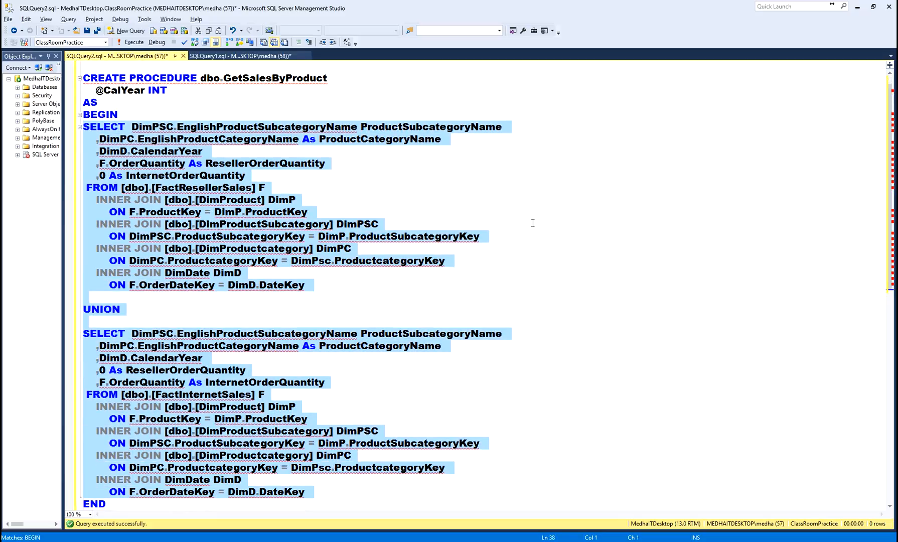
pyautogui.press('Tab')
pyautogui.press('Up')
pyautogui.press('End')
pyautogui.press('Return')
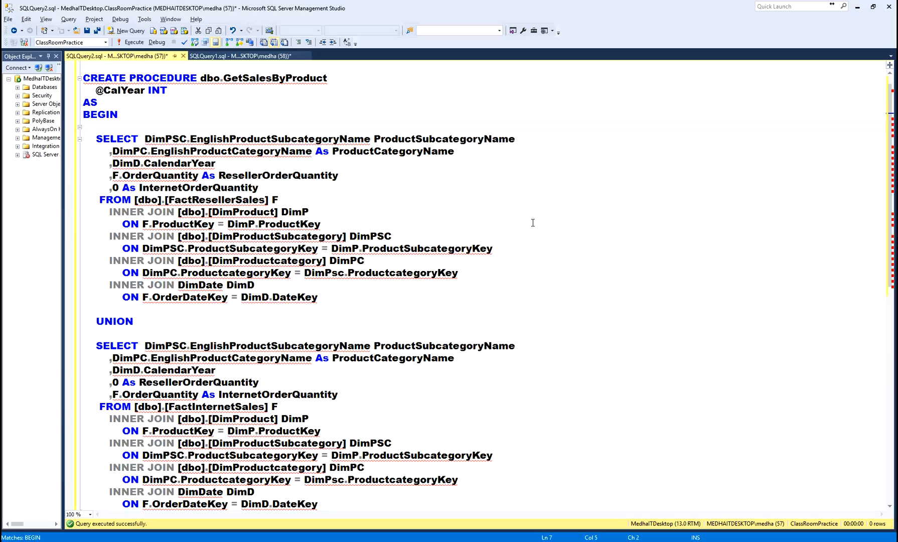
# - Add SELECT * FROM ( on the line below BEGIN, and indent the whole UNION query one more level
pyautogui.write('SELECT * FROM (')
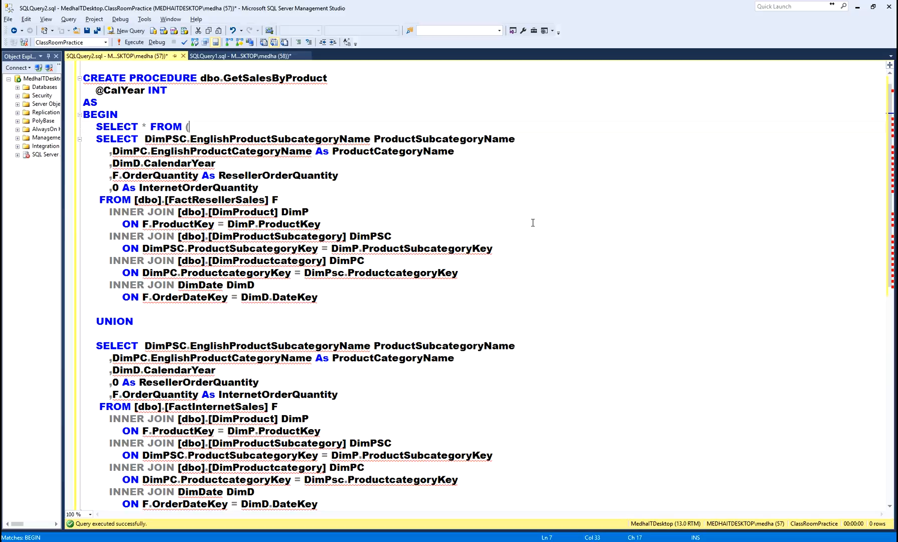
pyautogui.hotkey('shift', 'Down')
pyautogui.hotkey('shift', 'Down')
pyautogui.hotkey('shift', 'Down')
pyautogui.hotkey('shift', 'Down')
pyautogui.hotkey('shift', 'Down')
pyautogui.hotkey('shift', 'Down')
pyautogui.hotkey('shift', 'Down')
pyautogui.hotkey('shift', 'Down')
pyautogui.hotkey('shift', 'Down')
pyautogui.hotkey('shift', 'Down')
pyautogui.hotkey('shift', 'Down')
pyautogui.hotkey('shift', 'Down')
pyautogui.hotkey('shift', 'Down')
pyautogui.hotkey('shift', 'Down')
pyautogui.hotkey('shift', 'Down')
pyautogui.hotkey('shift', 'Down')
pyautogui.hotkey('shift', 'Down')
pyautogui.hotkey('shift', 'Down')
pyautogui.hotkey('shift', 'Down')
pyautogui.hotkey('shift', 'Down')
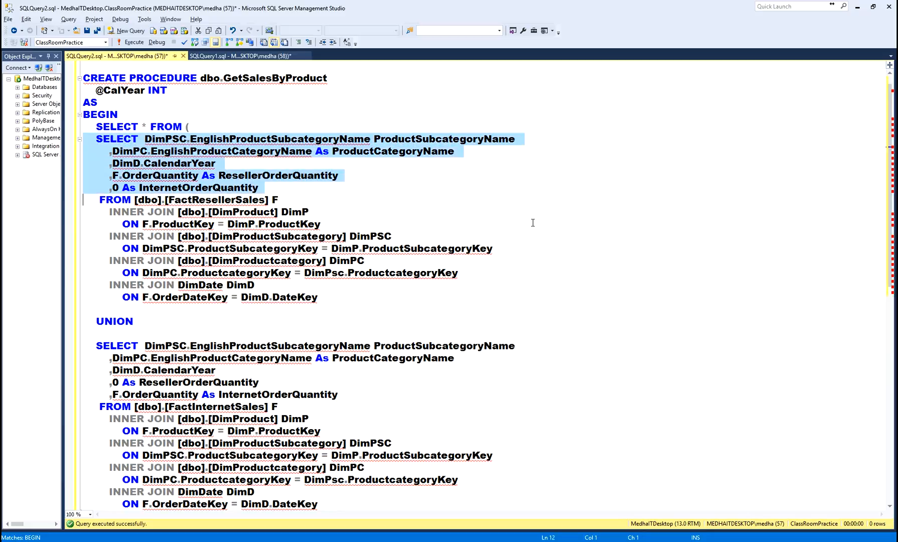
pyautogui.hotkey('shift', 'Down')
pyautogui.press('Tab')
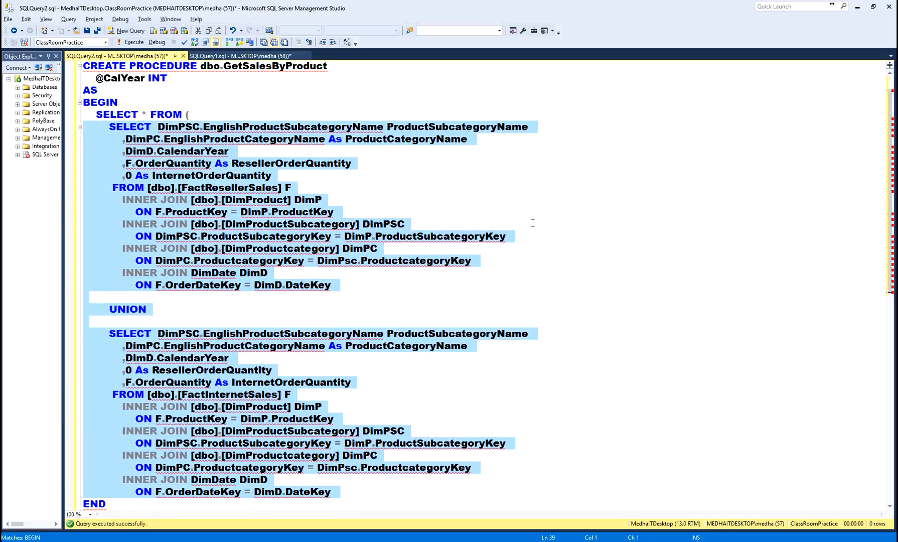
# - Close the derived table with ) As TBl on a new line after the last join's ON condition
pyautogui.press('Left')
pyautogui.press('Down')
pyautogui.press('Down')
pyautogui.press('Down')
pyautogui.press('Down')
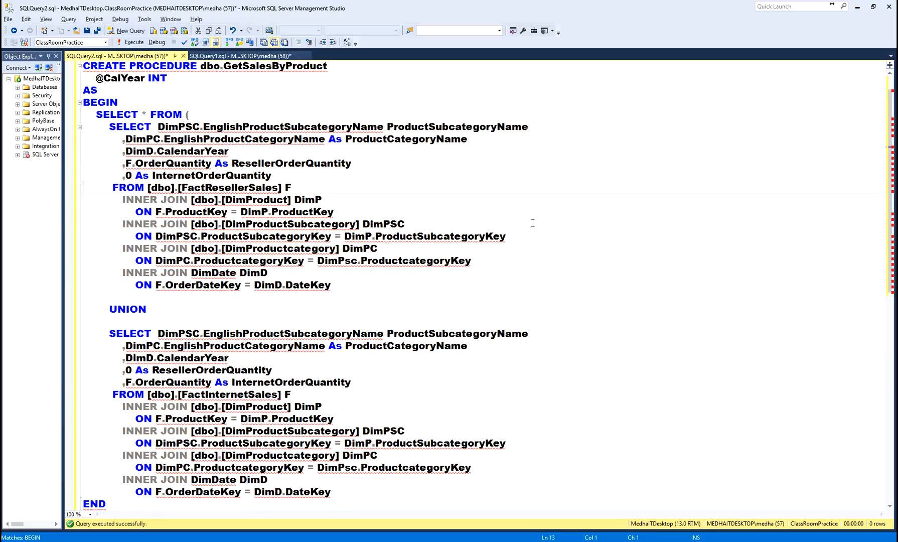
pyautogui.press('Down')
pyautogui.press('Down')
pyautogui.press('Down')
pyautogui.press('Down')
pyautogui.press('Down')
pyautogui.press('Down')
pyautogui.press('Down')
pyautogui.press('Down')
pyautogui.press('Down')
pyautogui.press('Down')
pyautogui.press('Down')
pyautogui.press('Down')
pyautogui.press('End')
pyautogui.press('Return')
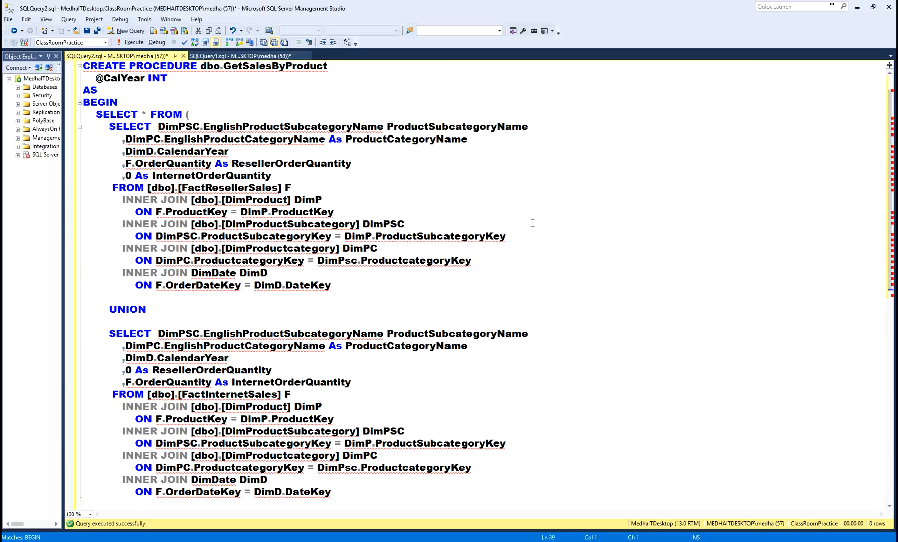
pyautogui.write(') As TBl')
pyautogui.press('Return')
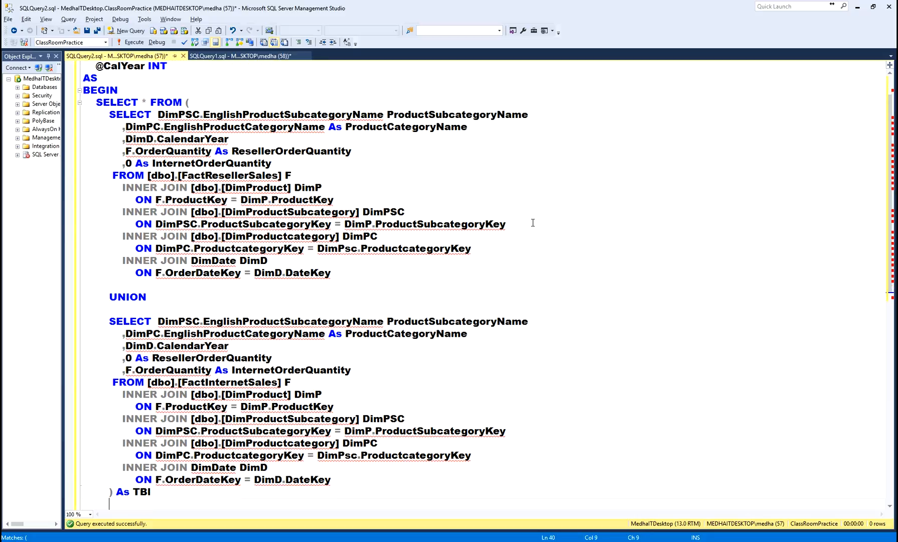
pyautogui.write('WHERE Cal')
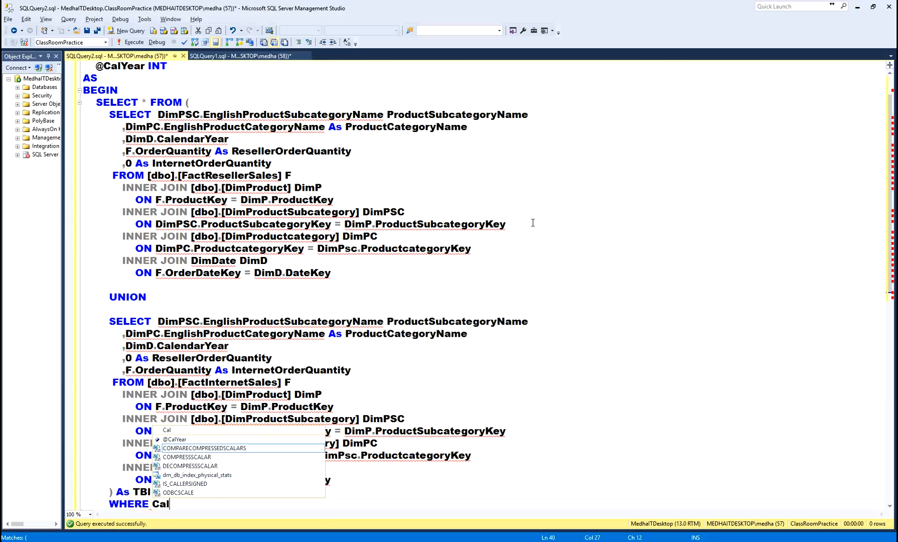
pyautogui.write('e')
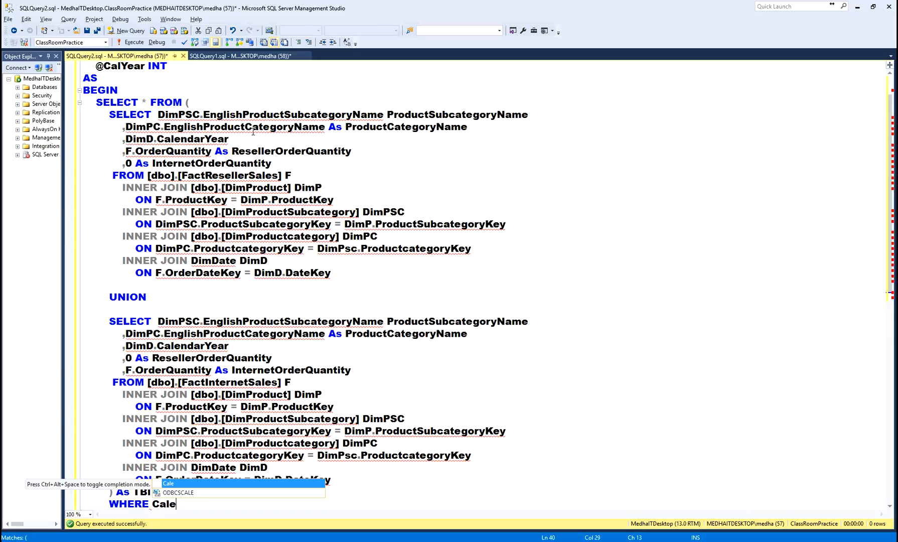
pyautogui.doubleClick(185, 139)
pyautogui.hotkey('ctrl', 'c')
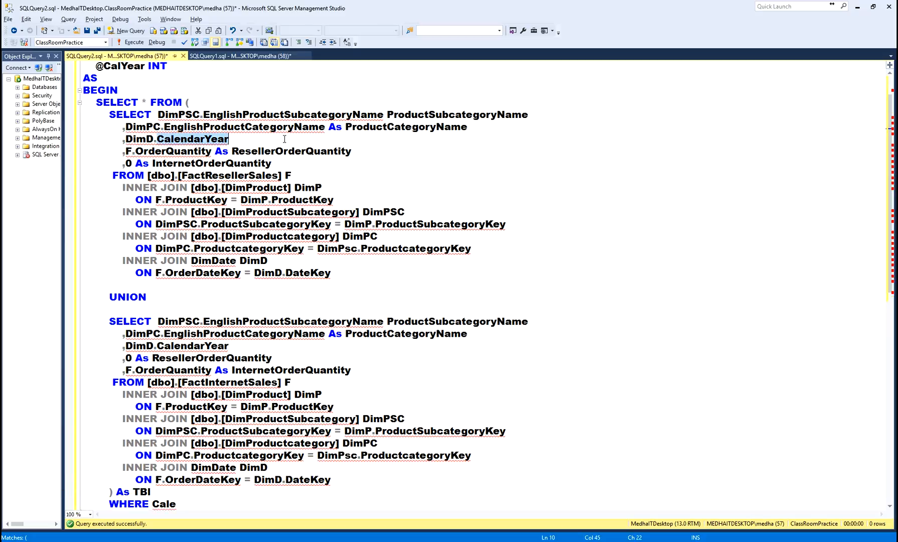
pyautogui.click(163, 507)
pyautogui.doubleClick(163, 506)
pyautogui.hotkey('ctrl', 'v')
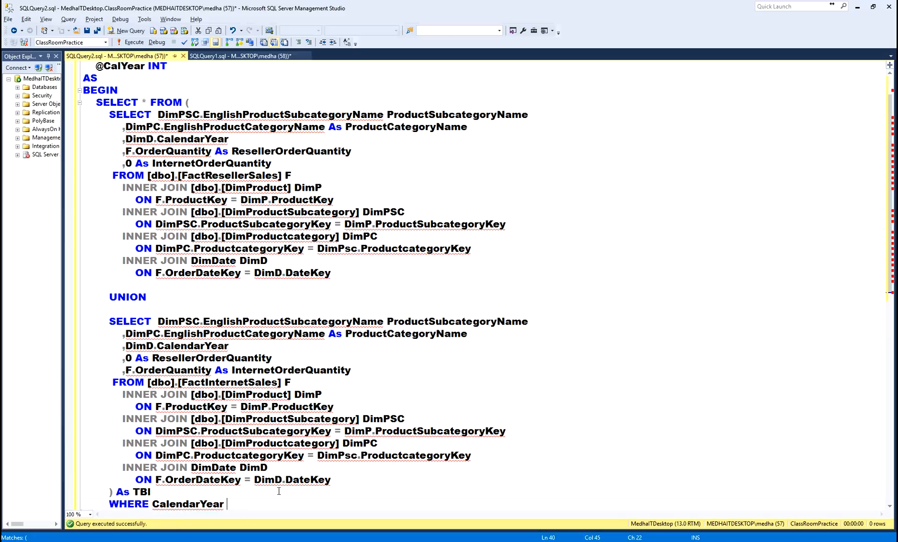
pyautogui.write('= @Cal')
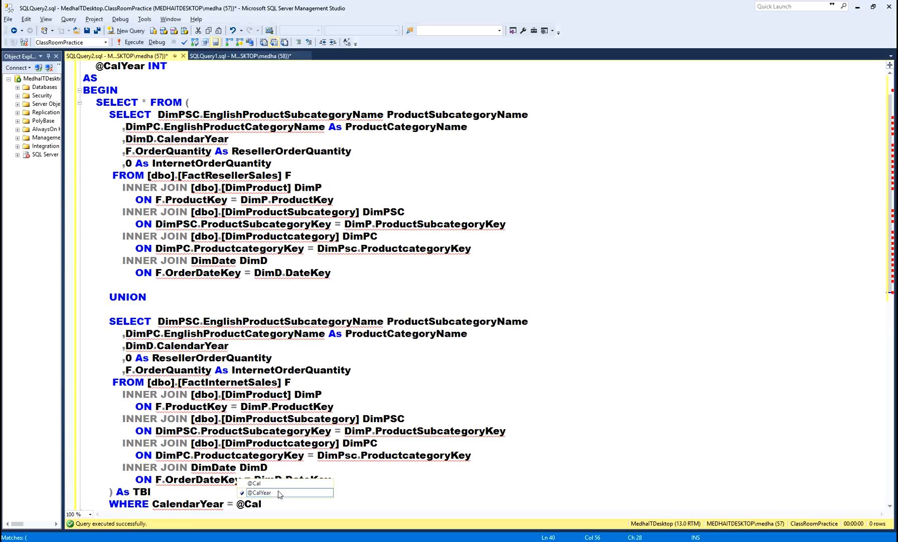
pyautogui.write('ye')
pyautogui.press('Tab')
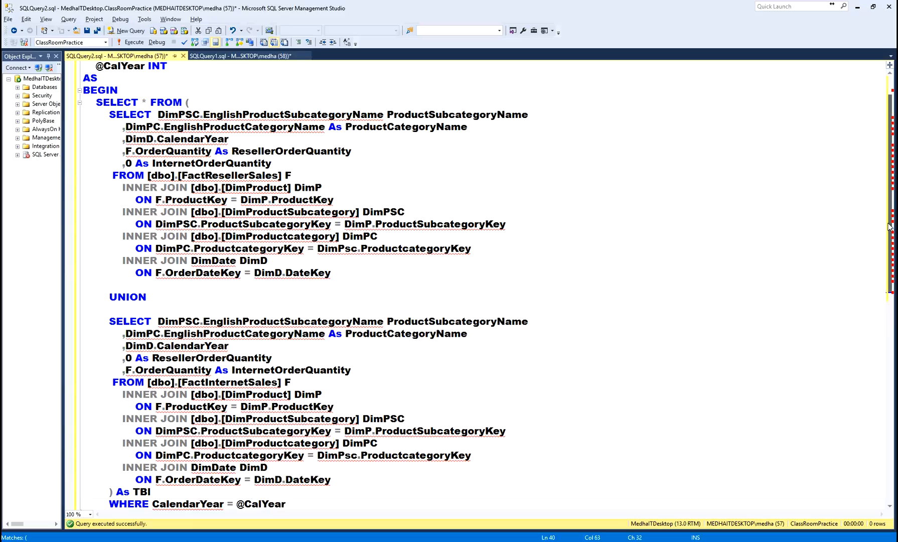
pyautogui.moveTo(891, 221)
pyautogui.mouseDown()
pyautogui.moveTo(891, 203)
pyautogui.moveTo(893, 226)
pyautogui.mouseUp()
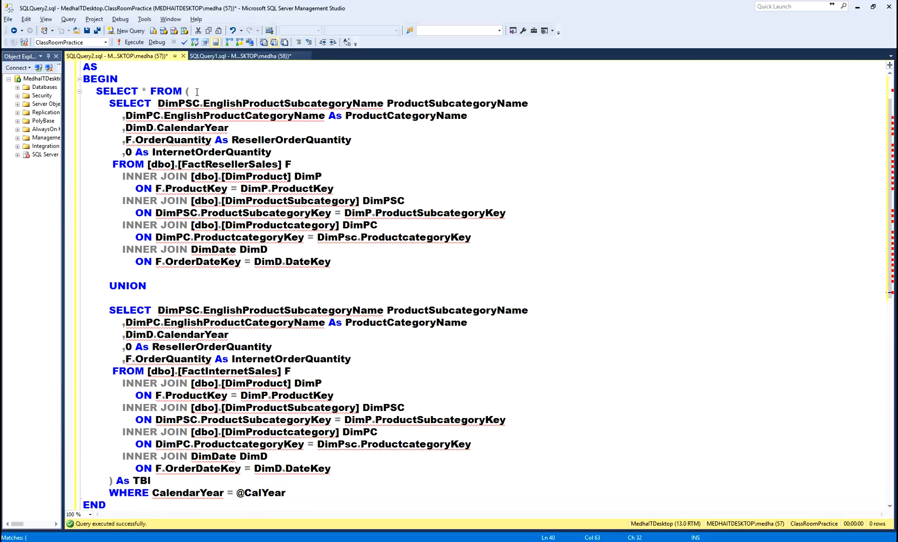
pyautogui.doubleClick(174, 493)
pyautogui.doubleClick(275, 493)
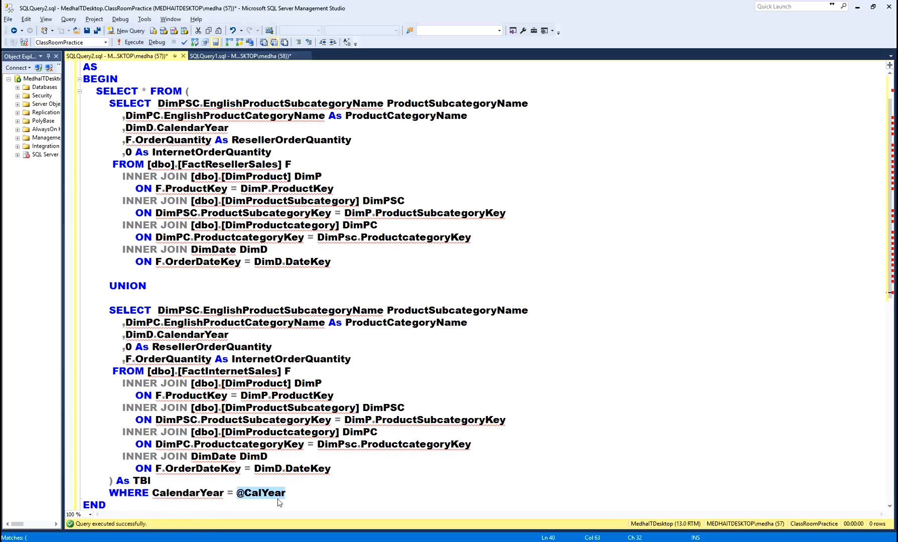
pyautogui.click(235, 241)
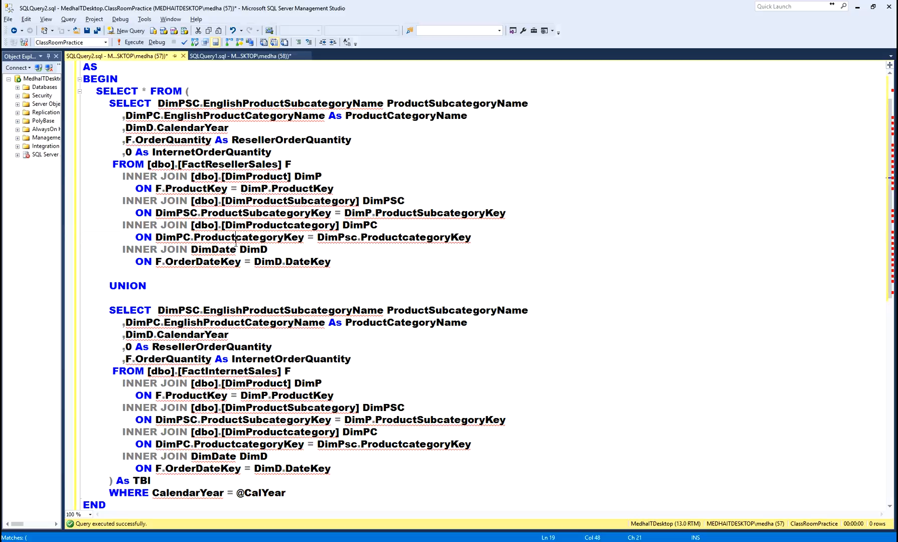
# - Execute the script from CREATE PROCEDURE through END to create the procedure, and hide the results pane
pyautogui.hotkey('ctrl', 'Home')
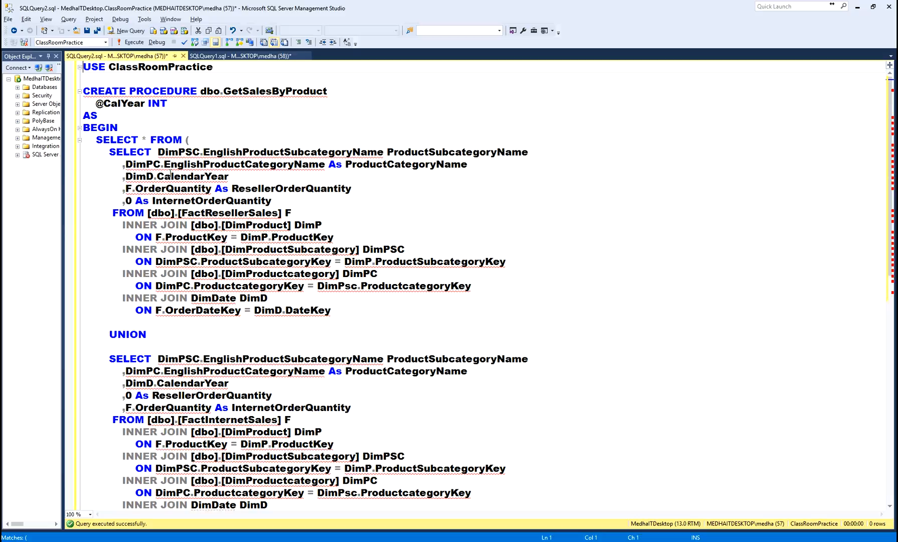
pyautogui.click(137, 79)
pyautogui.hotkey('ctrl', 'shift', 'End')
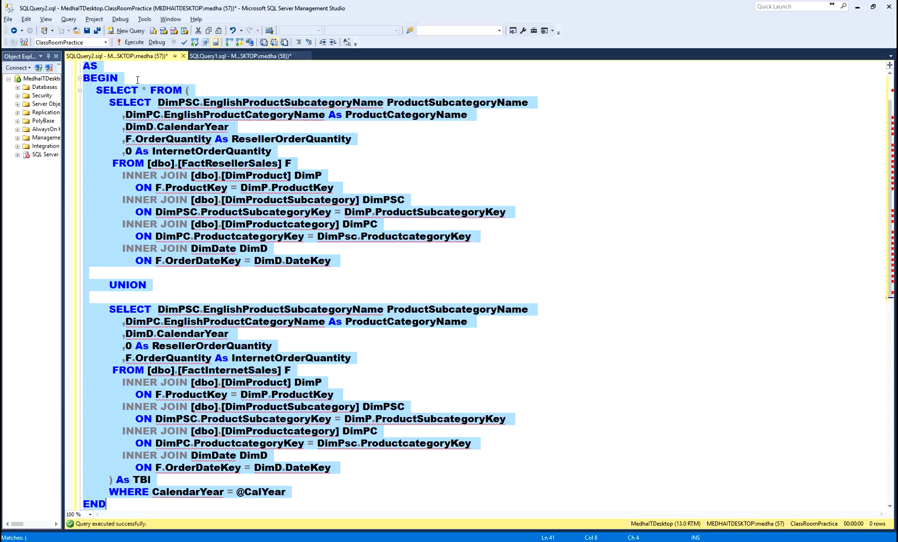
pyautogui.press('F5')
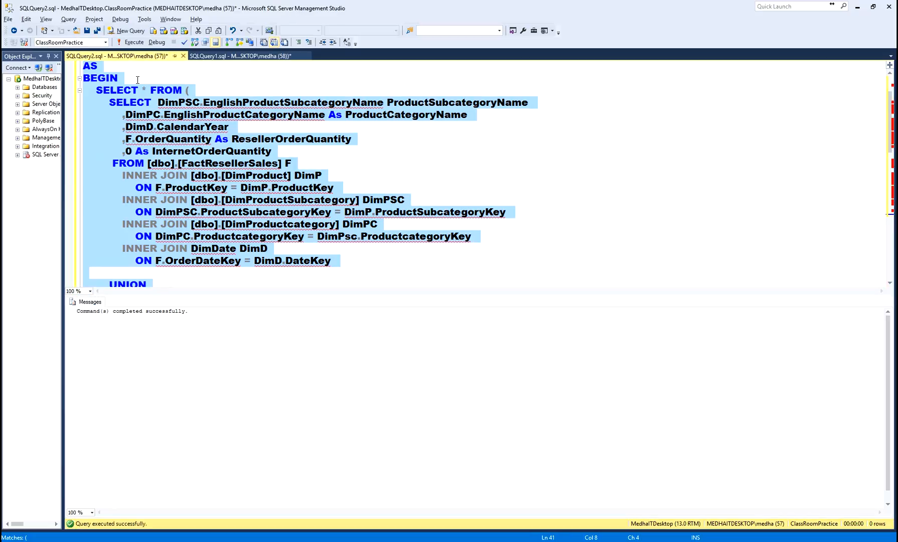
pyautogui.hotkey('ctrl', 'r')
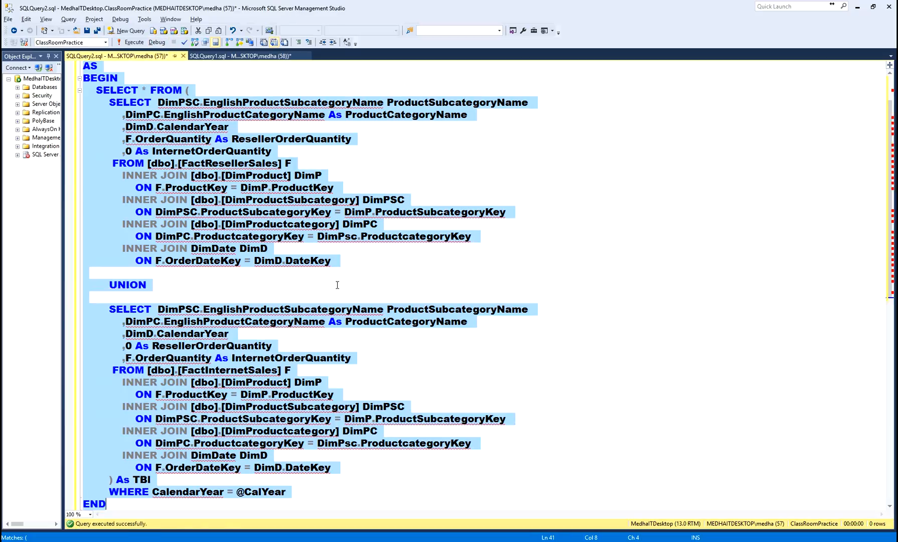
pyautogui.click(361, 283)
pyautogui.hotkey('ctrl', 'Home')
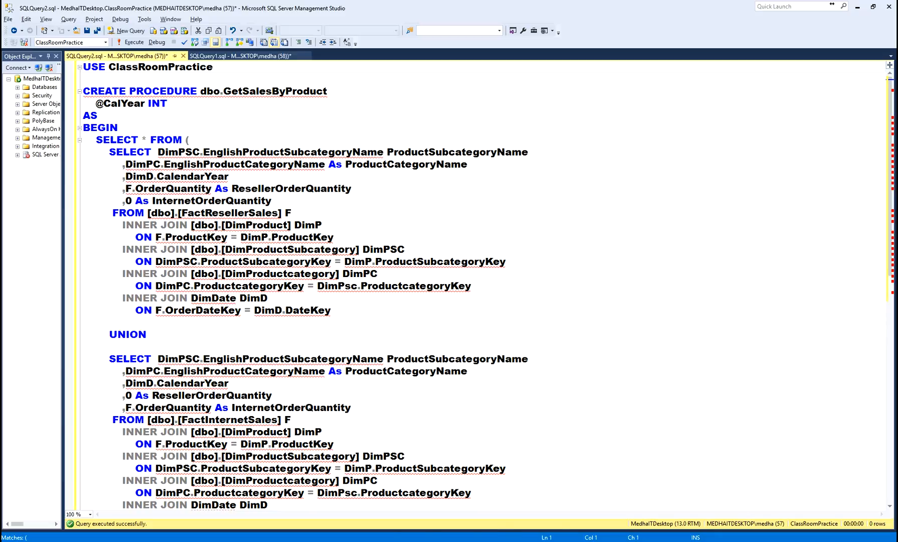
# - Switch to Visual Studio and start a new report in the Reports folder with the Report Wizard, using the shared data source DataSource
pyautogui.click(508, 512)
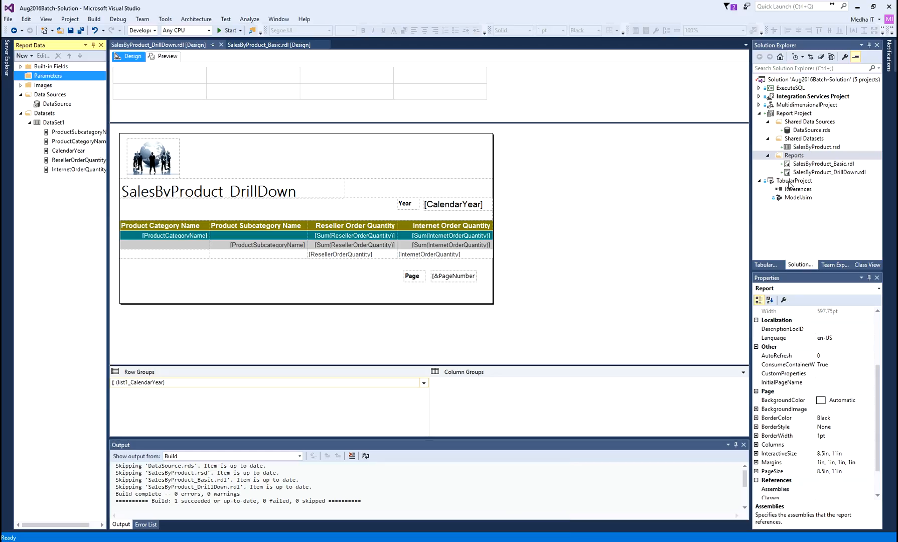
pyautogui.rightClick(792, 156)
pyautogui.click(724, 158)
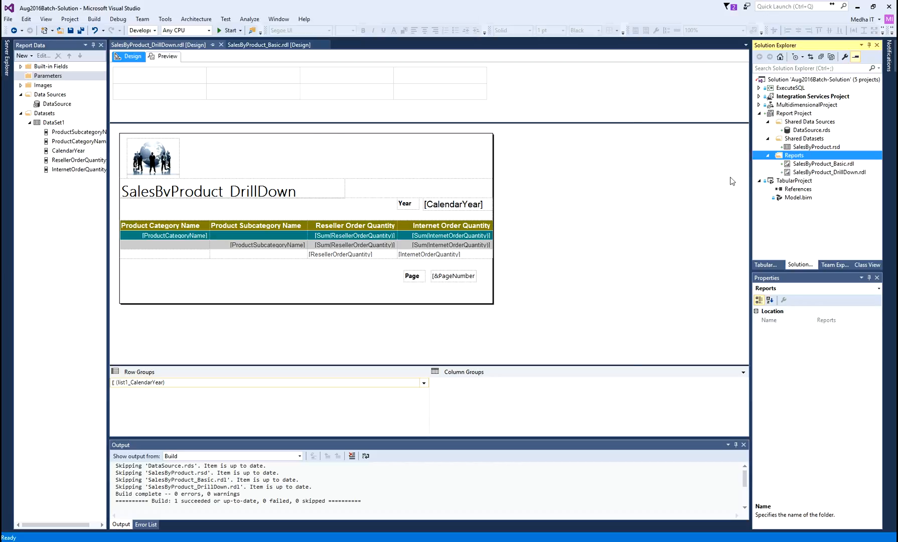
pyautogui.click(511, 405)
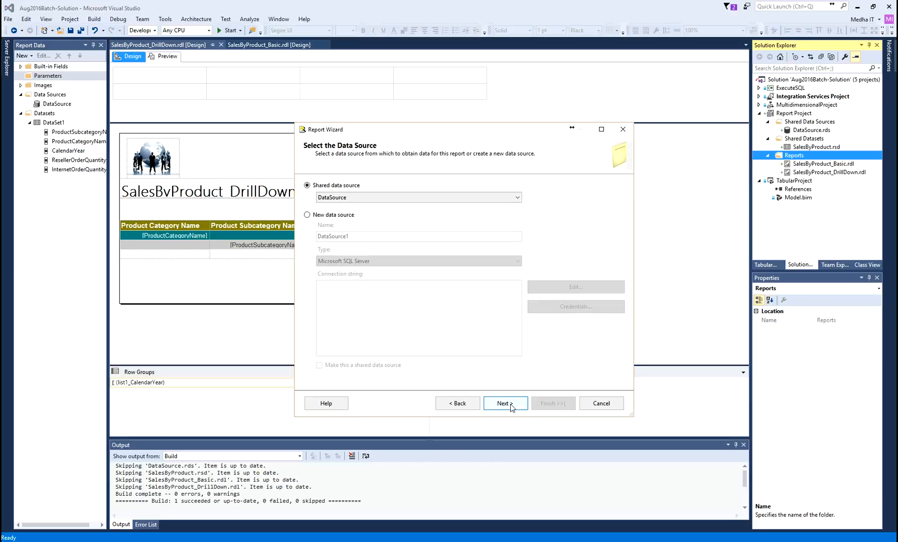
pyautogui.click(512, 405)
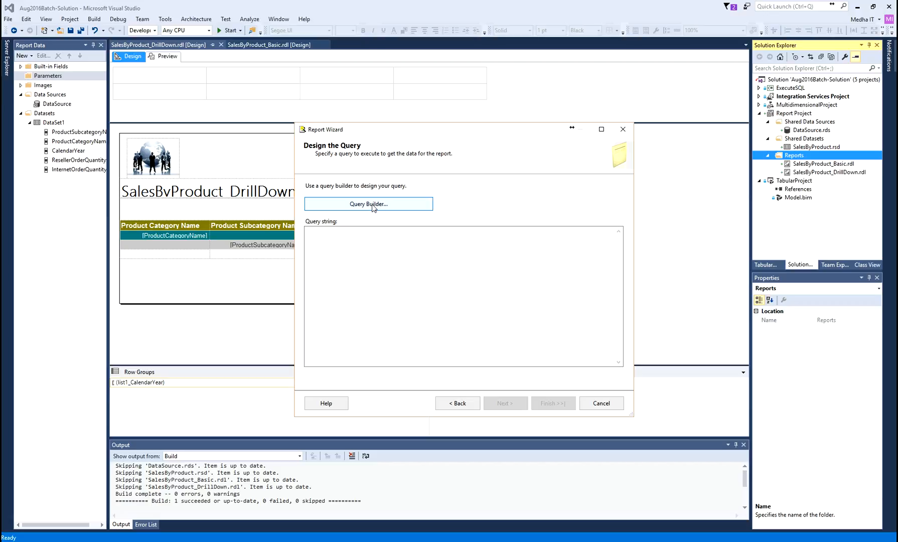
pyautogui.click(459, 406)
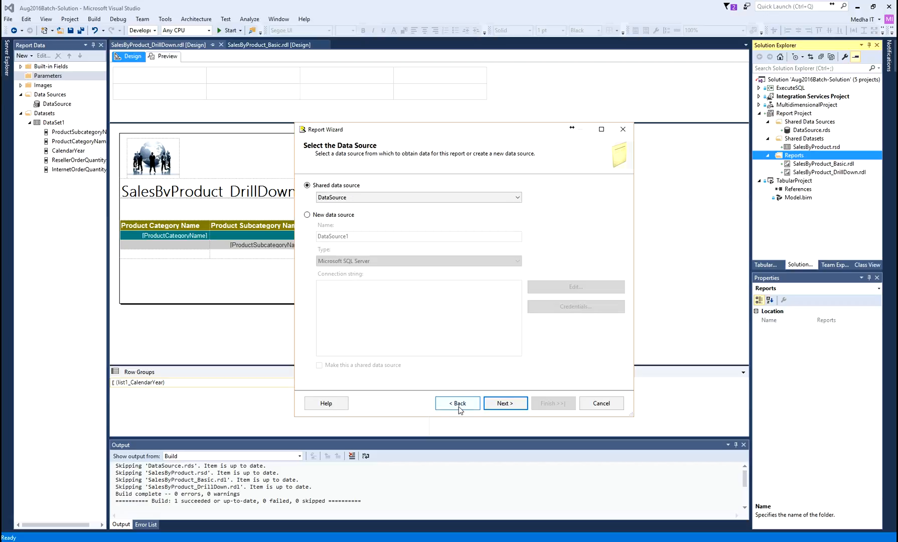
pyautogui.click(517, 406)
pyautogui.click(394, 208)
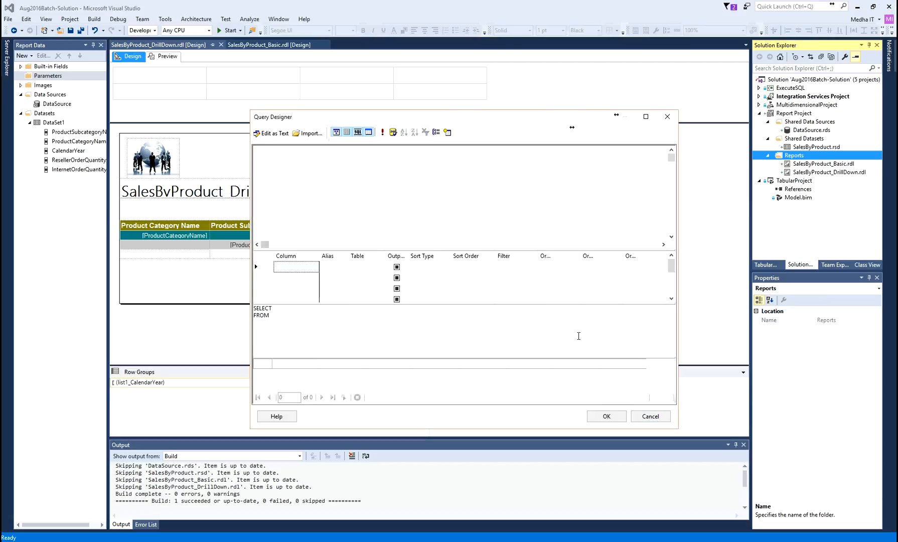
pyautogui.click(651, 417)
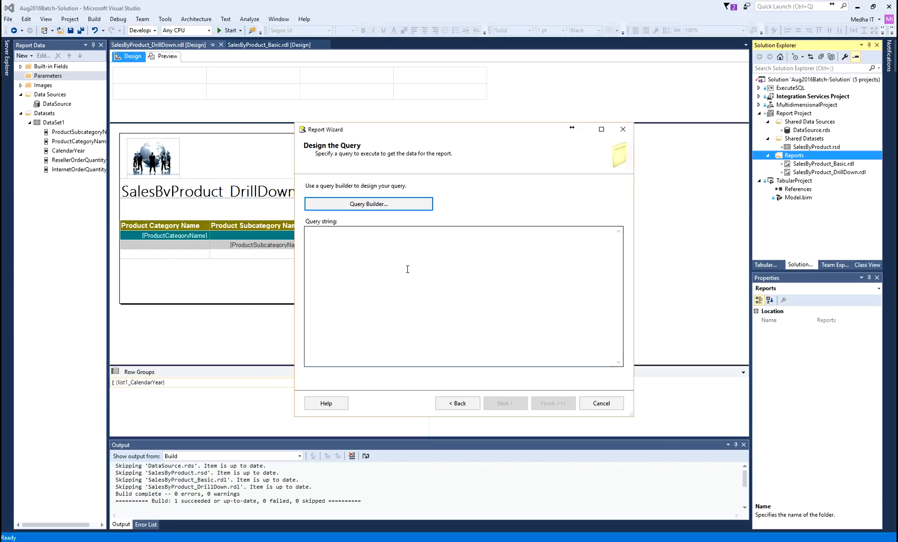
# - Copy dbo.GetSalesByProduct from the Management Studio script into the Report Wizard's query string in Visual Studio, and try to continue
pyautogui.hotkey('alt', 'Tab')
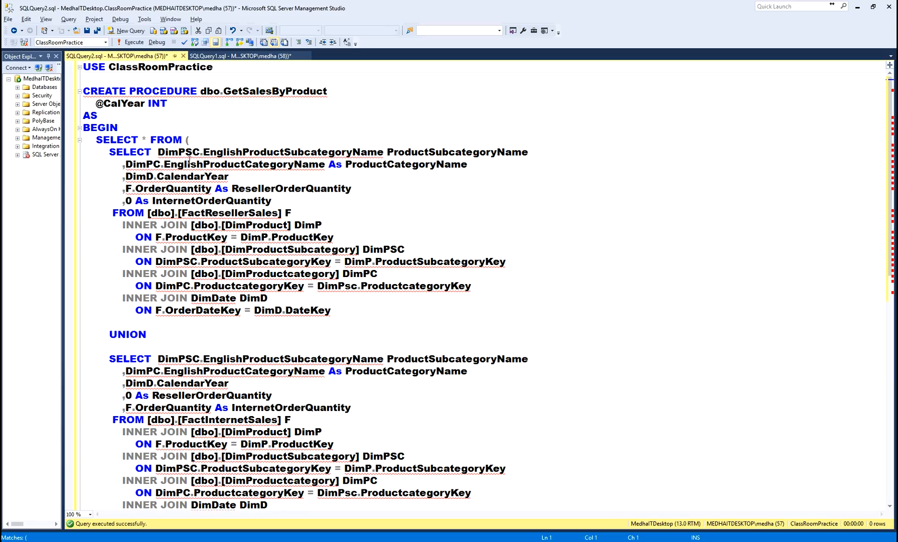
pyautogui.moveTo(201, 94); pyautogui.dragTo(402, 97)
pyautogui.hotkey('ctrl', 'c')
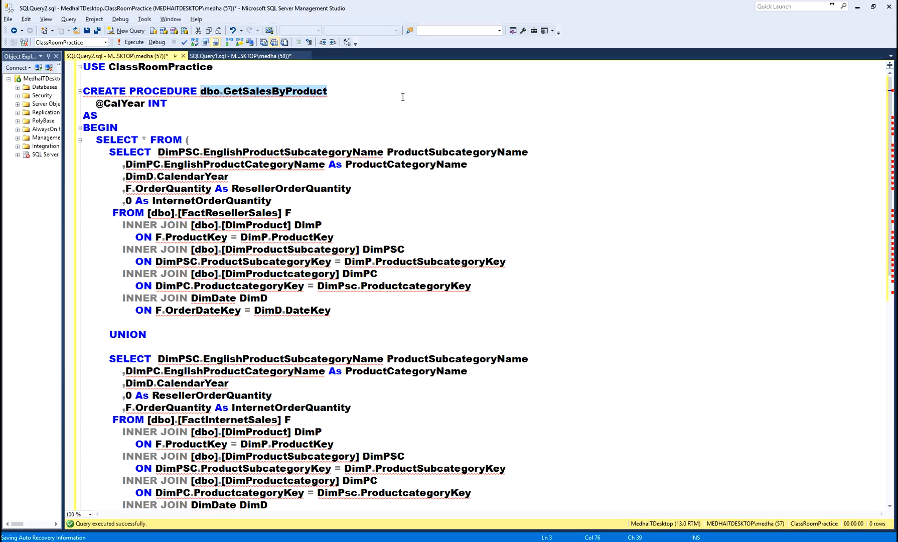
pyautogui.hotkey('alt', 'Tab')
pyautogui.hotkey('ctrl', 'v')
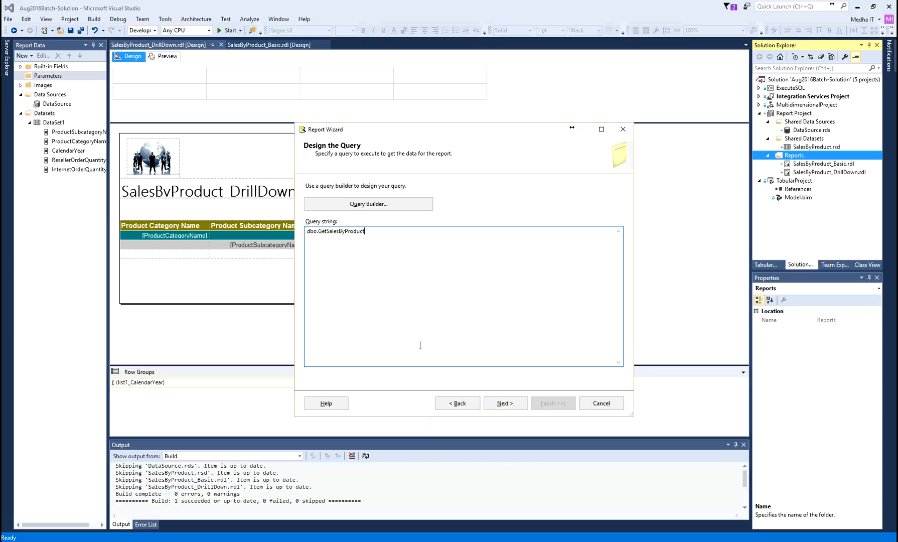
pyautogui.click(506, 409)
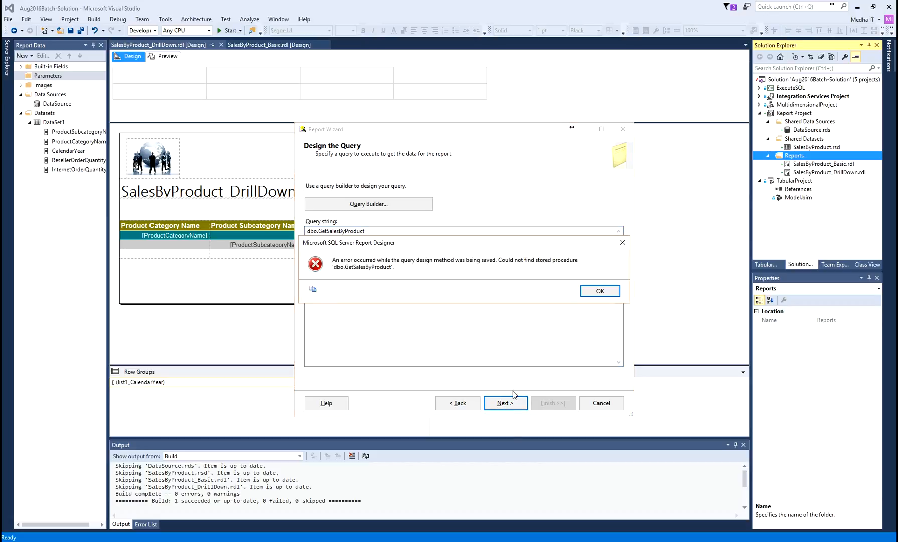
pyautogui.click(599, 291)
# - Prefix the procedure name in the query string with EXEC
pyautogui.click(465, 244)
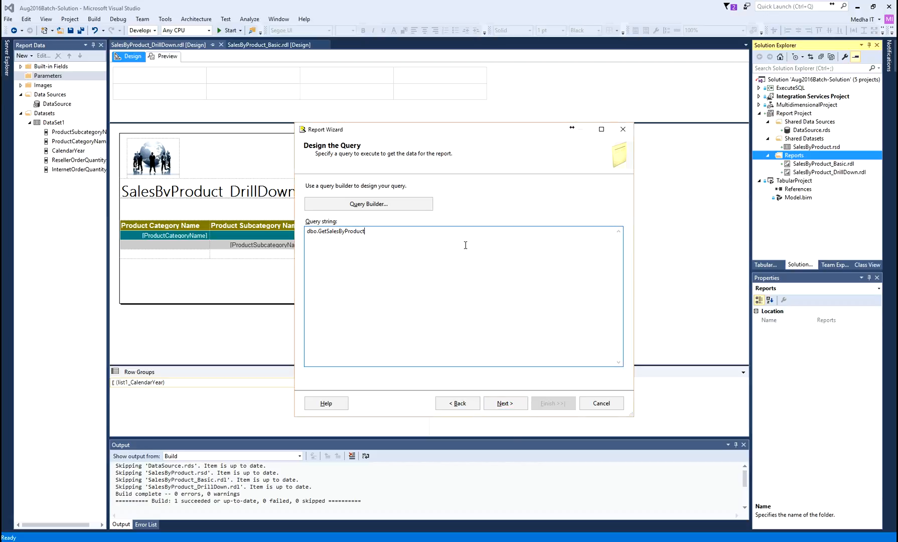
pyautogui.write('EX')
pyautogui.press('BackSpace')
pyautogui.press('BackSpace')
pyautogui.press('BackSpace')
pyautogui.write('EXEC')
pyautogui.hotkey('alt', 'Tab')
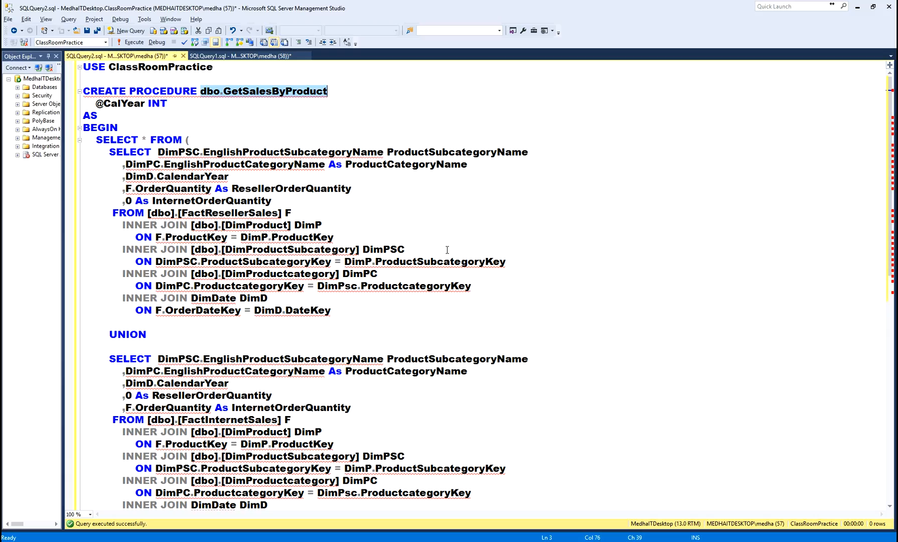
pyautogui.doubleClick(104, 103)
pyautogui.hotkey('ctrl', 'c')
pyautogui.hotkey('alt', 'Tab')
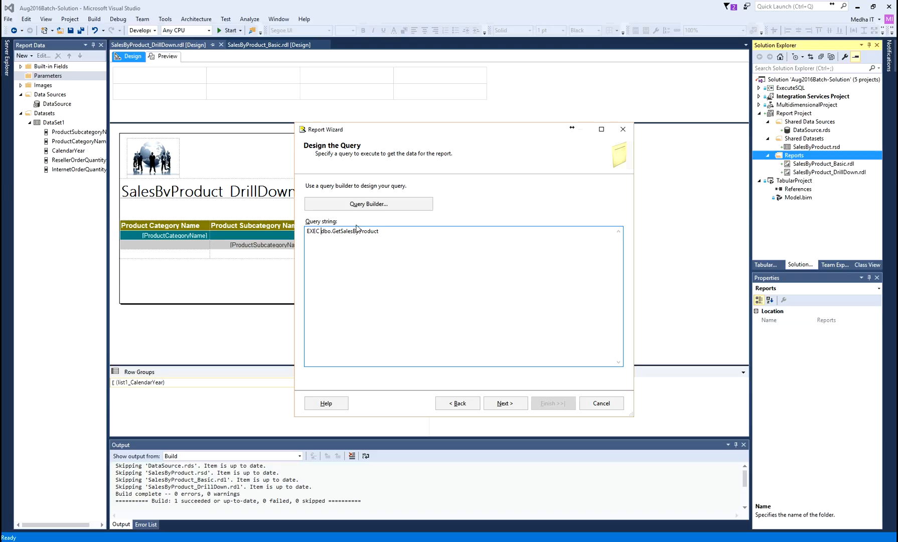
pyautogui.click(389, 230)
pyautogui.hotkey('ctrl', 'v')
pyautogui.write('= 201')
pyautogui.click(505, 402)
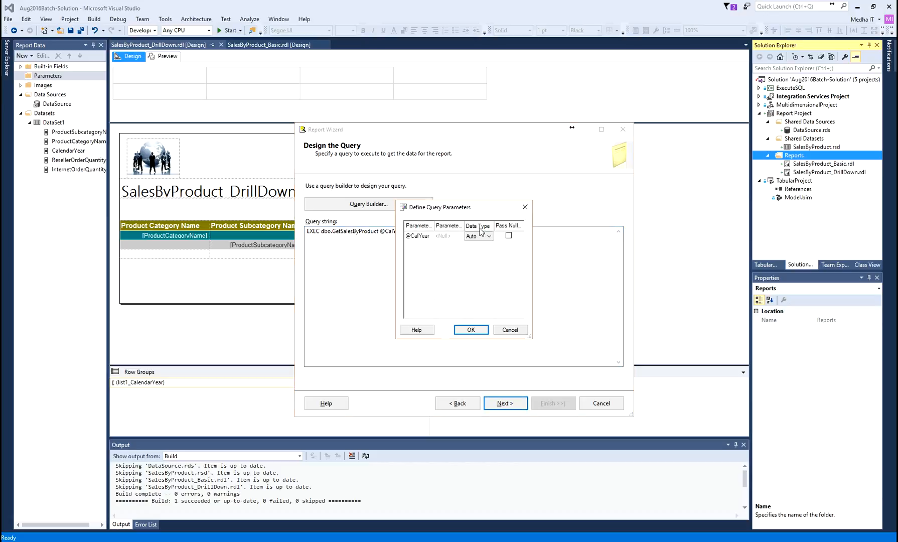
pyautogui.click(446, 236)
pyautogui.moveTo(430, 206); pyautogui.dragTo(500, 85)
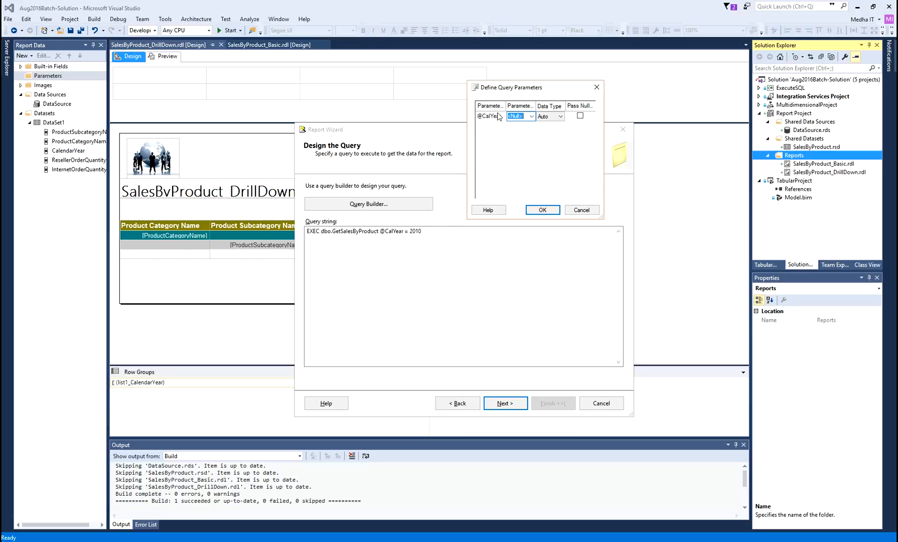
pyautogui.moveTo(506, 105); pyautogui.dragTo(517, 105)
pyautogui.moveTo(601, 216); pyautogui.dragTo(758, 237)
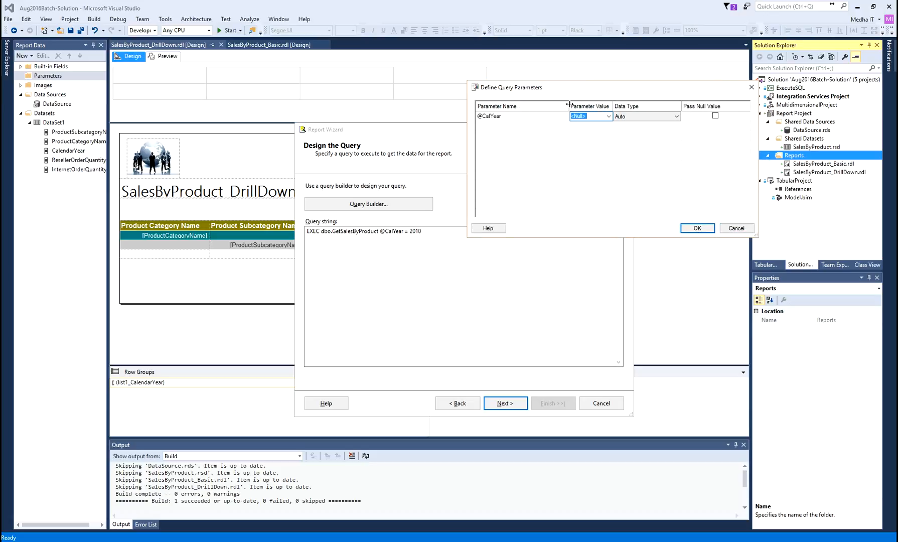
pyautogui.moveTo(567, 106); pyautogui.dragTo(524, 106)
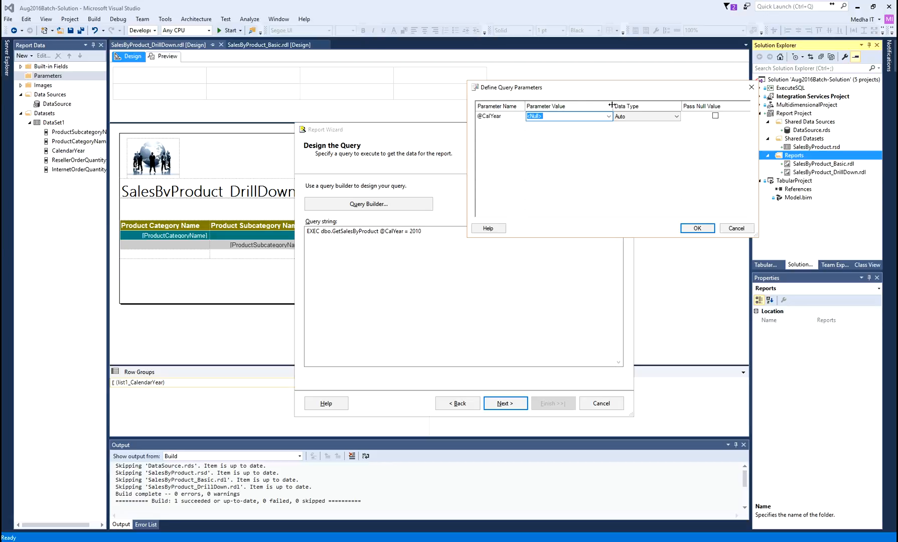
pyautogui.moveTo(612, 106); pyautogui.dragTo(574, 106)
pyautogui.click(676, 115)
pyautogui.click(676, 115)
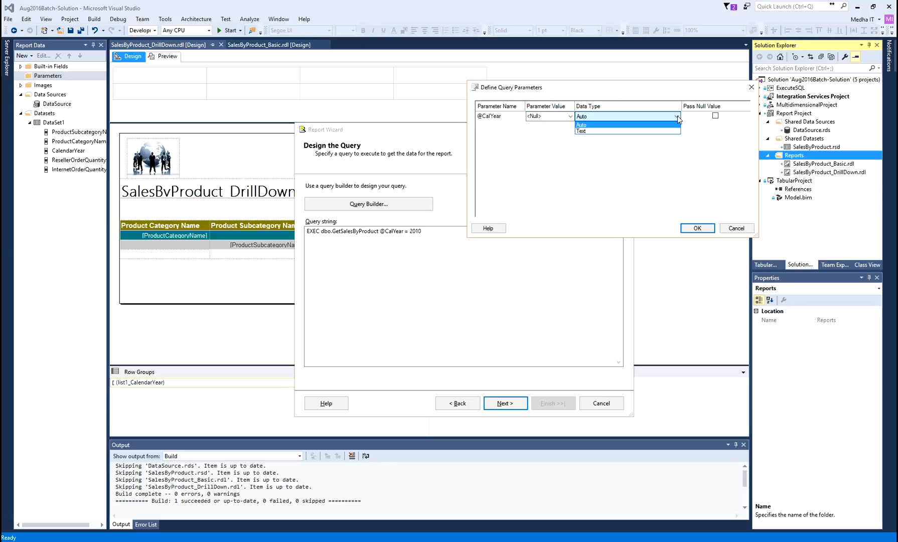
pyautogui.click(676, 115)
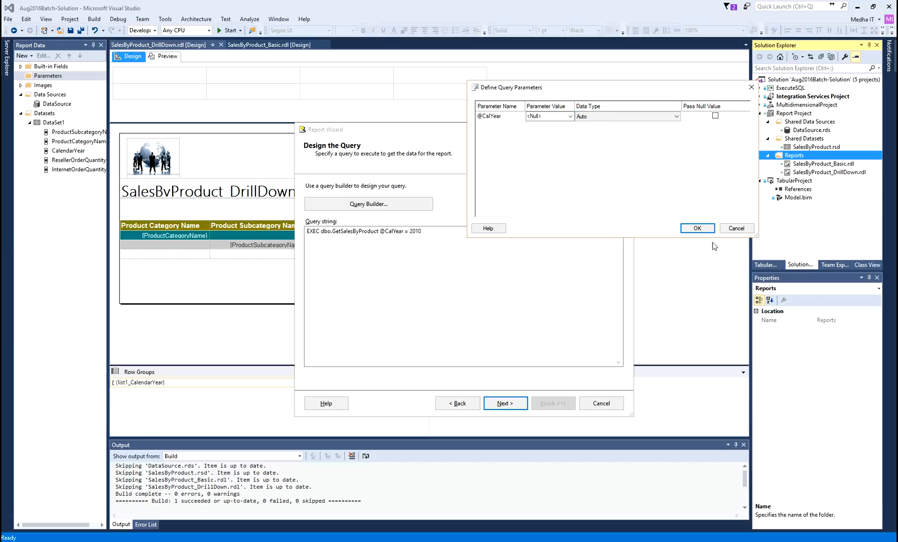
pyautogui.click(697, 228)
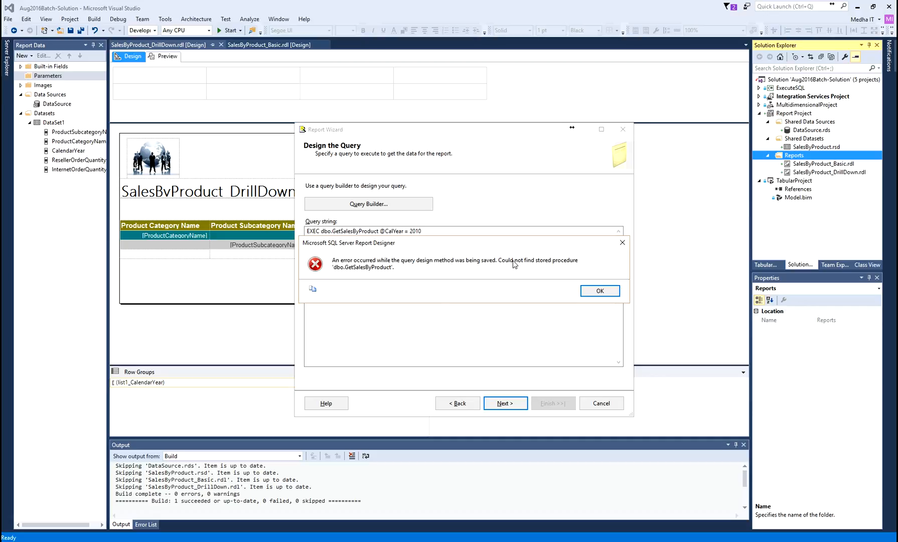
pyautogui.click(613, 292)
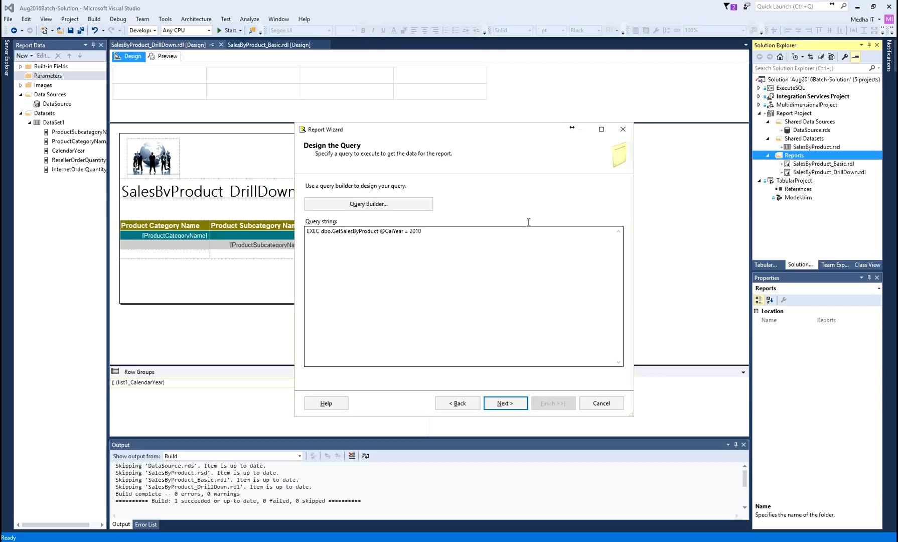
pyautogui.click(601, 402)
pyautogui.hotkey('alt', 'Tab')
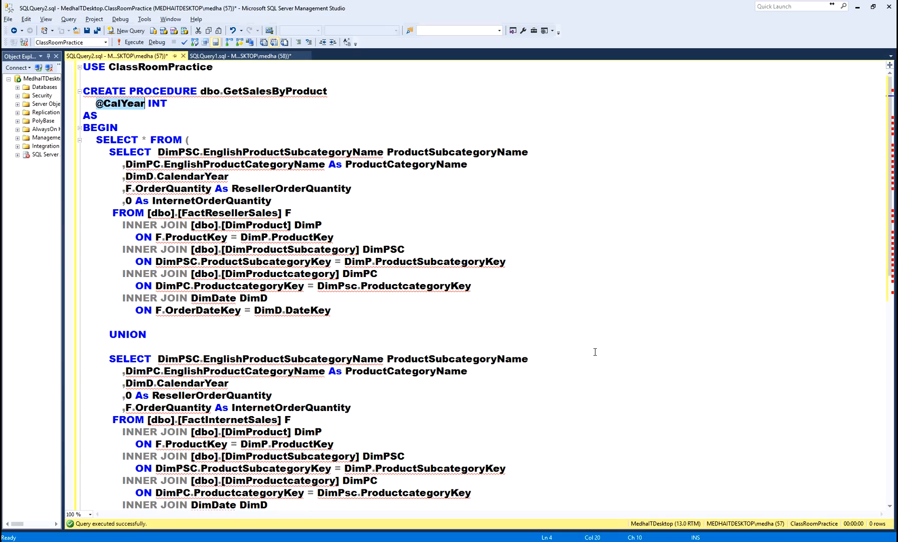
pyautogui.hotkey('alt', 'Tab')
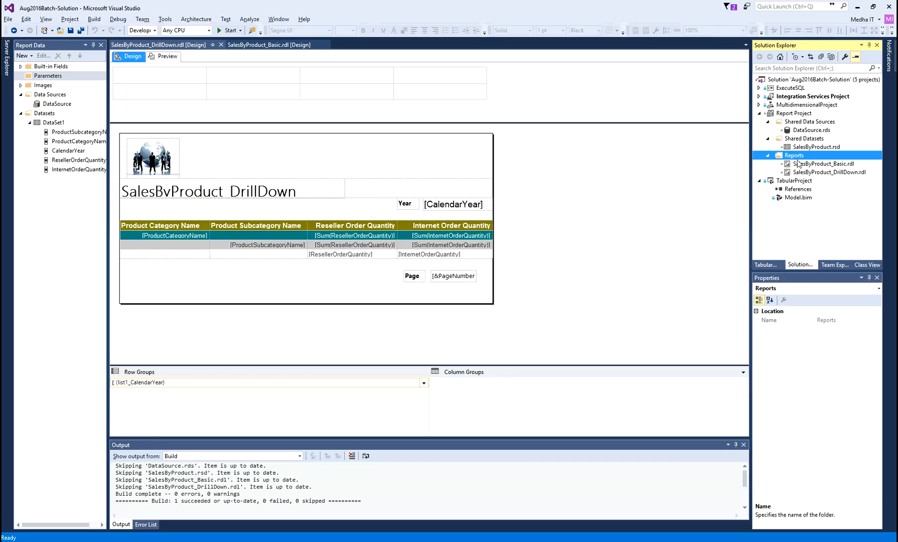
# - Start a new report in the Reports folder with the Report Wizard, using a new data source
pyautogui.rightClick(795, 158)
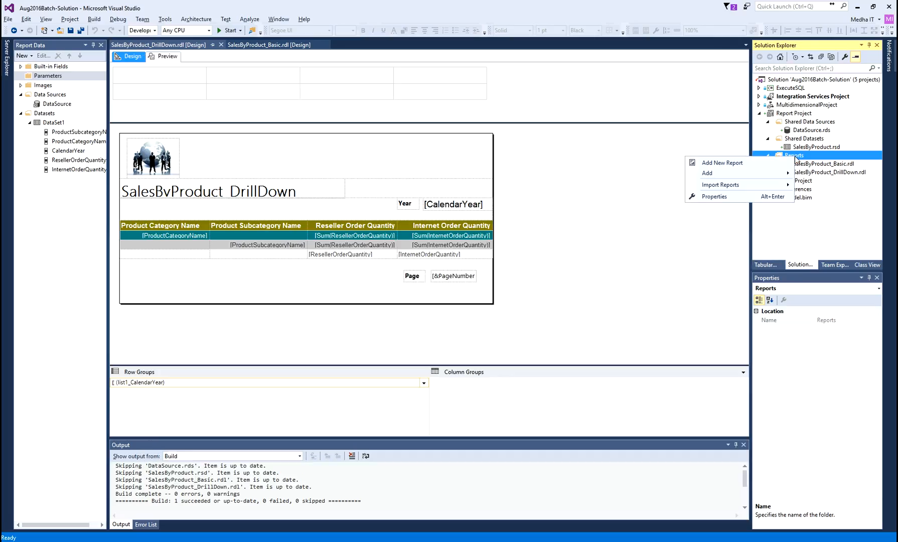
pyautogui.click(723, 163)
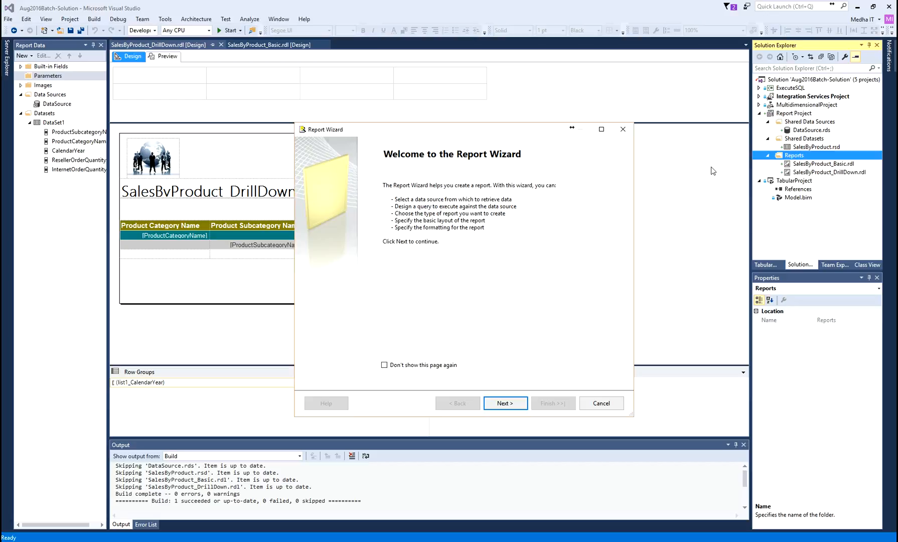
pyautogui.click(506, 403)
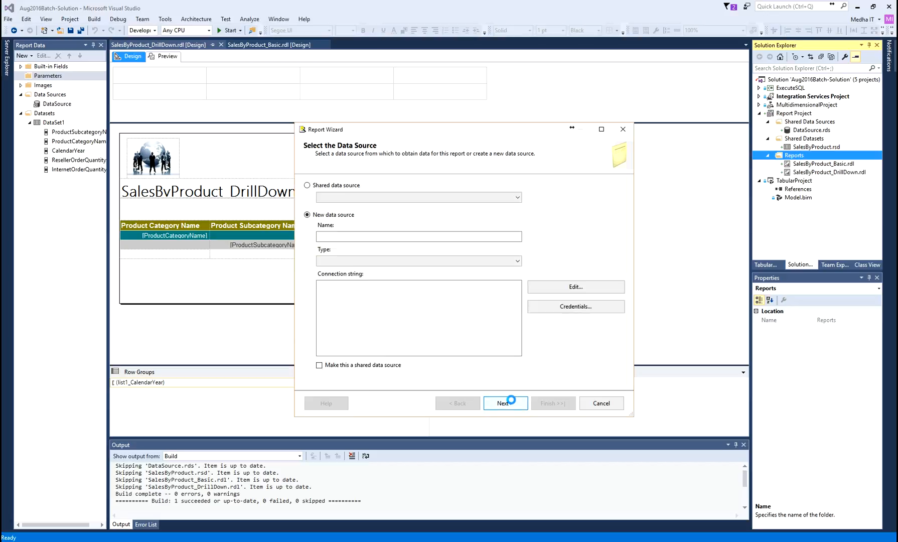
pyautogui.click(324, 216)
# - Name the new data source ClassRoomPractice, copying the database name from the Management Studio script into the wizard in Visual Studio
pyautogui.click(387, 236)
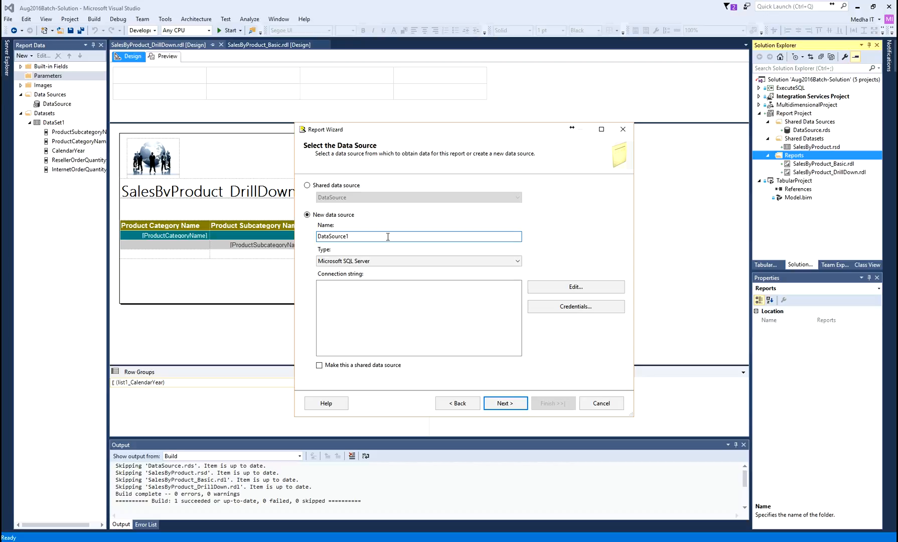
pyautogui.doubleClick(387, 237)
pyautogui.hotkey('alt', 'Tab')
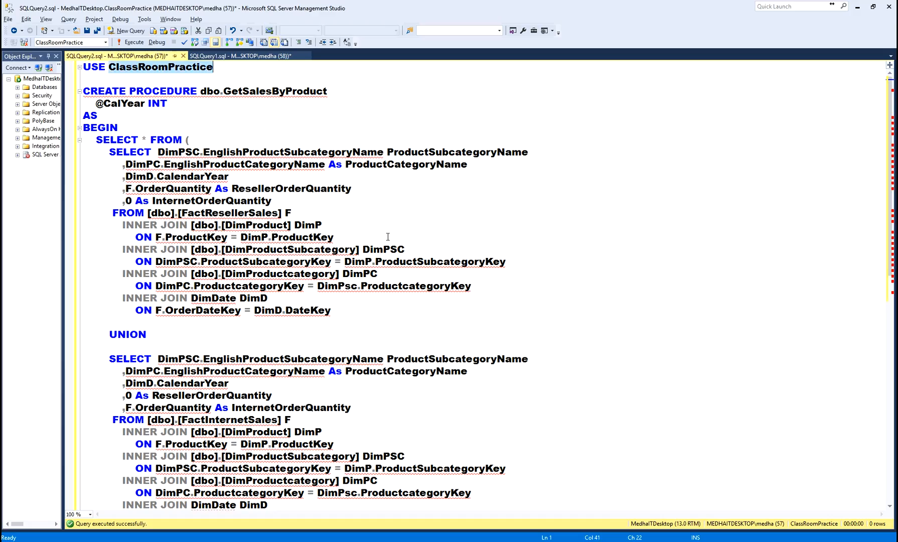
pyautogui.doubleClick(145, 71)
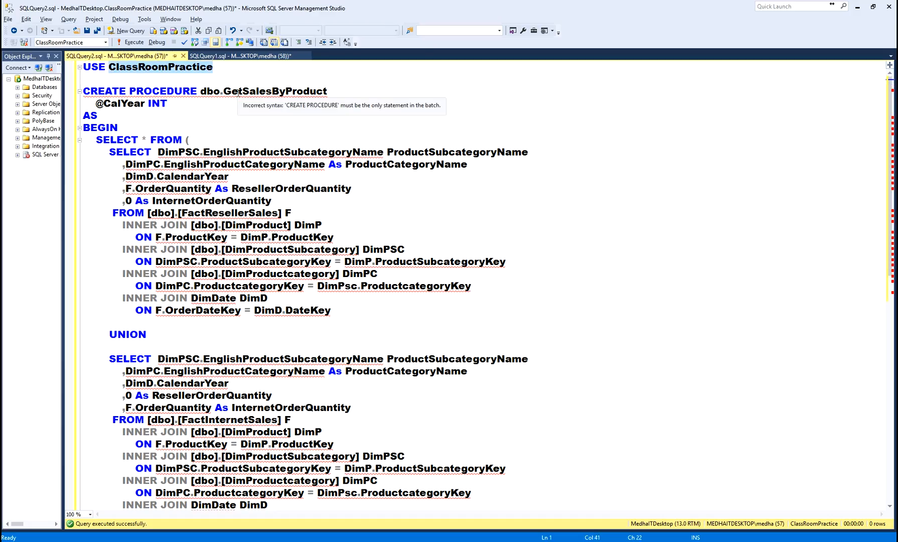
pyautogui.hotkey('ctrl', 'c')
pyautogui.hotkey('alt', 'Tab')
pyautogui.hotkey('ctrl', 'v')
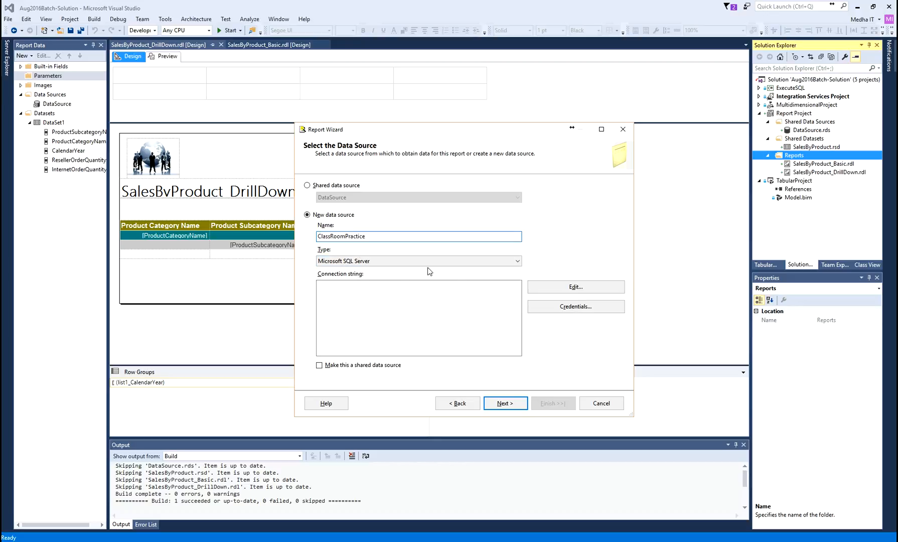
# - Connect the data source to the ClassRoomPractice database on server MEDHAITDESKTOP, and continue to the query design
pyautogui.click(583, 292)
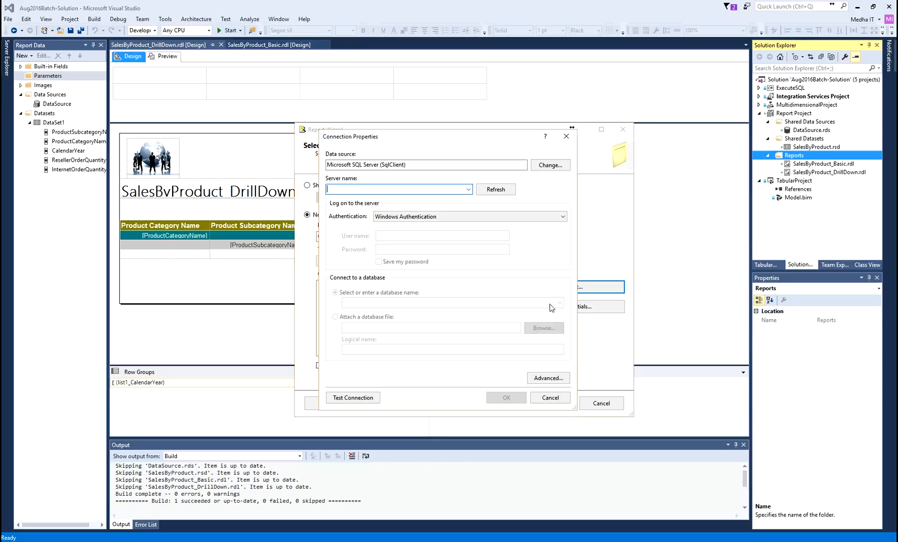
pyautogui.write('ME')
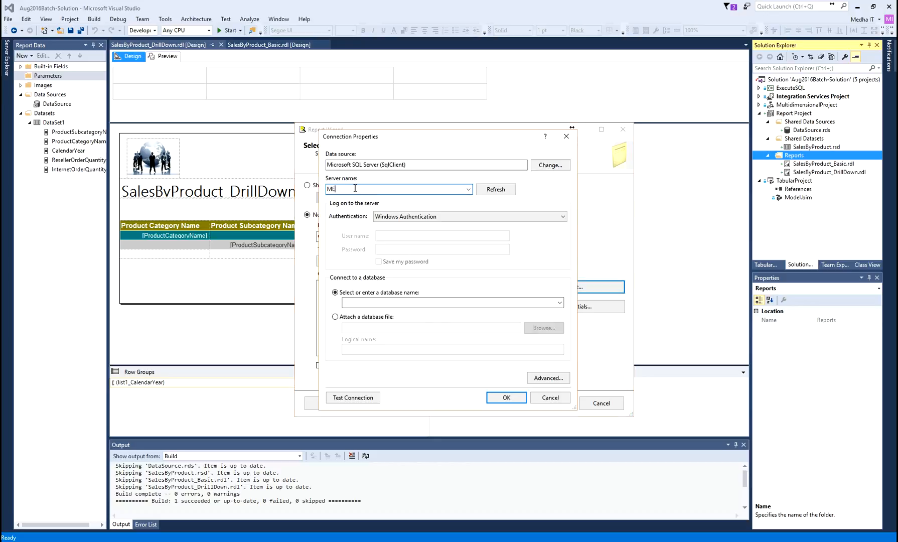
pyautogui.write('dhaITDesktop')
pyautogui.click(562, 303)
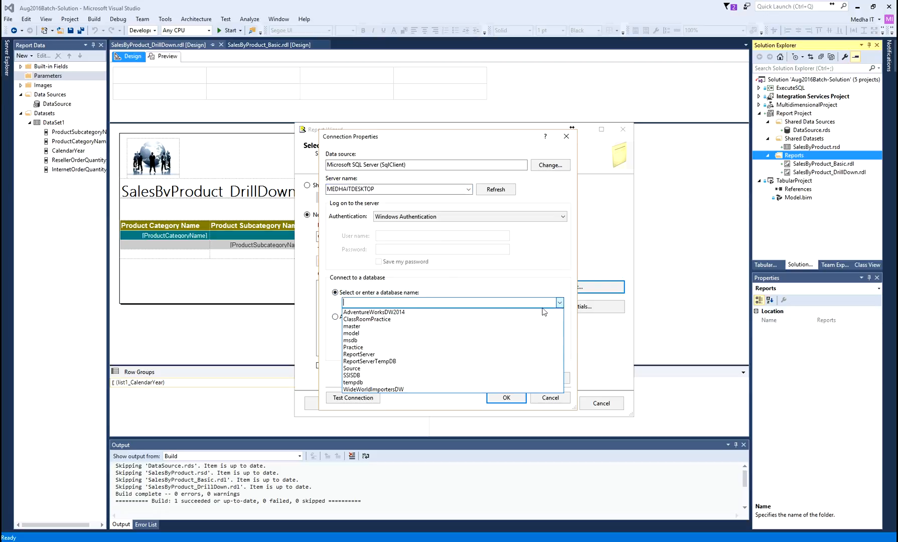
pyautogui.click(400, 318)
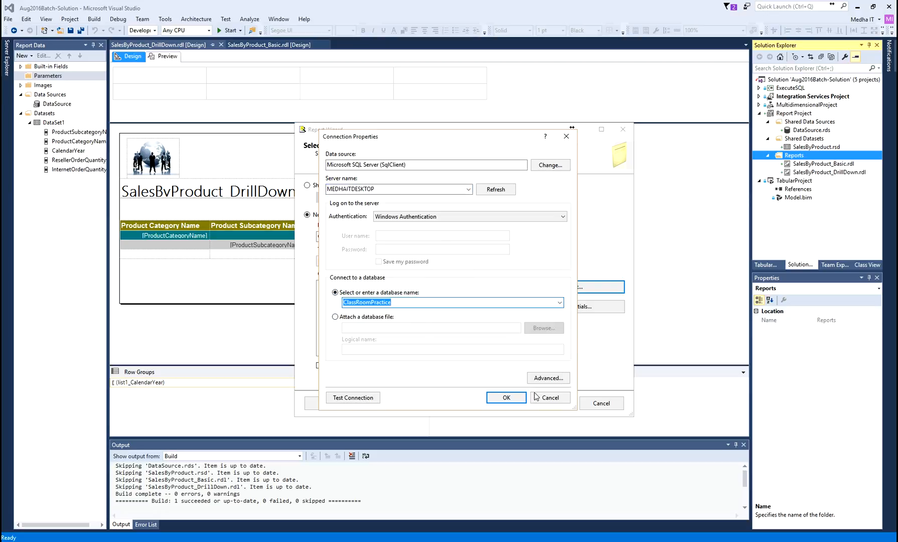
pyautogui.click(515, 399)
pyautogui.click(505, 403)
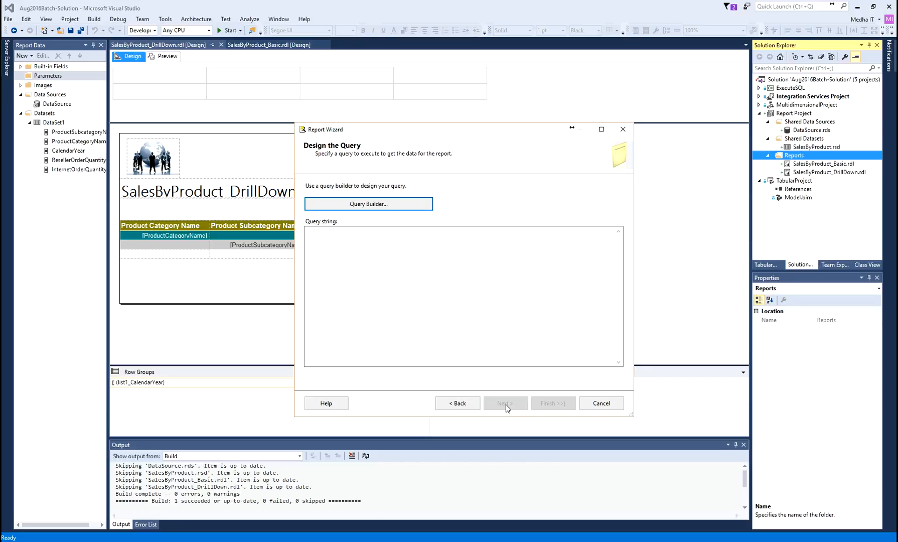
pyautogui.click(442, 265)
pyautogui.hotkey('ctrl', 'v')
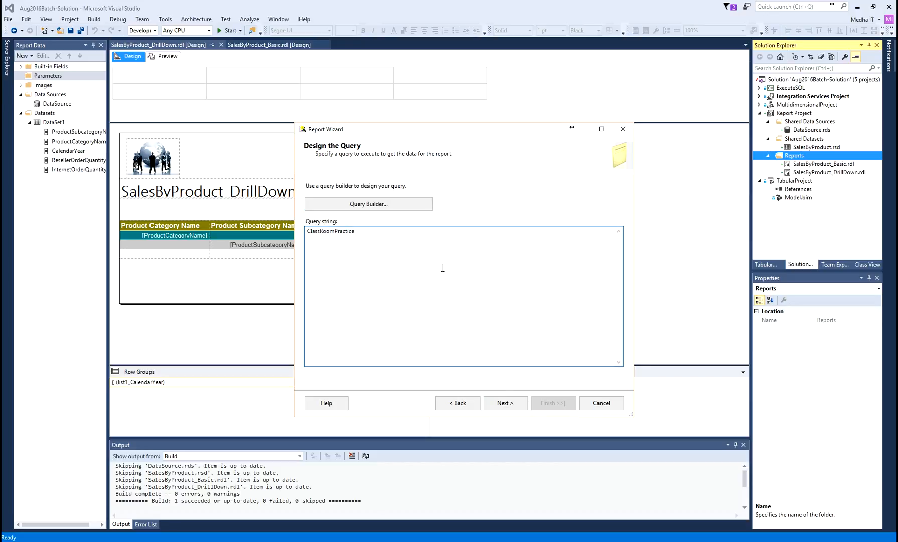
pyautogui.hotkey('ctrl', 'a')
pyautogui.press('BackSpace')
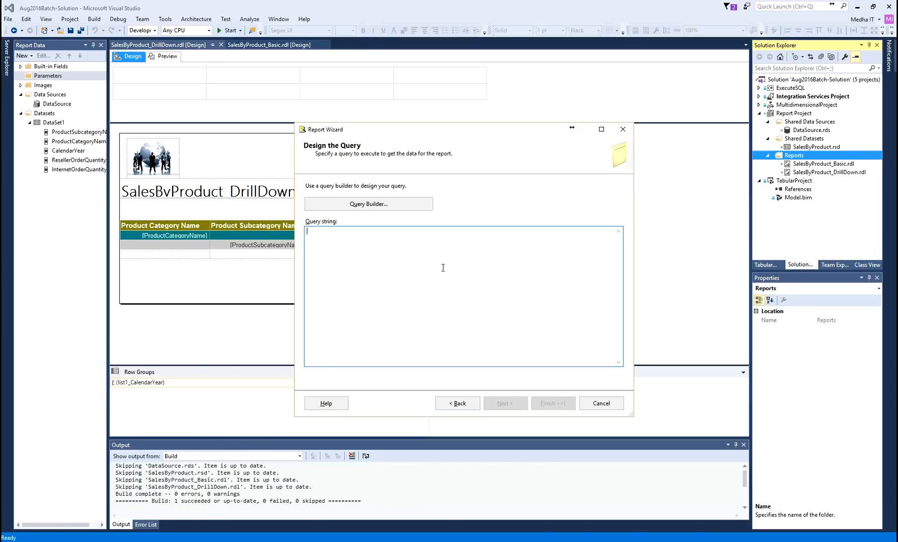
# - Copy dbo.GetSalesByProduct from the Management Studio script into the wizard's query string in Visual Studio and prefix it with EXEC
pyautogui.hotkey('alt', 'Tab')
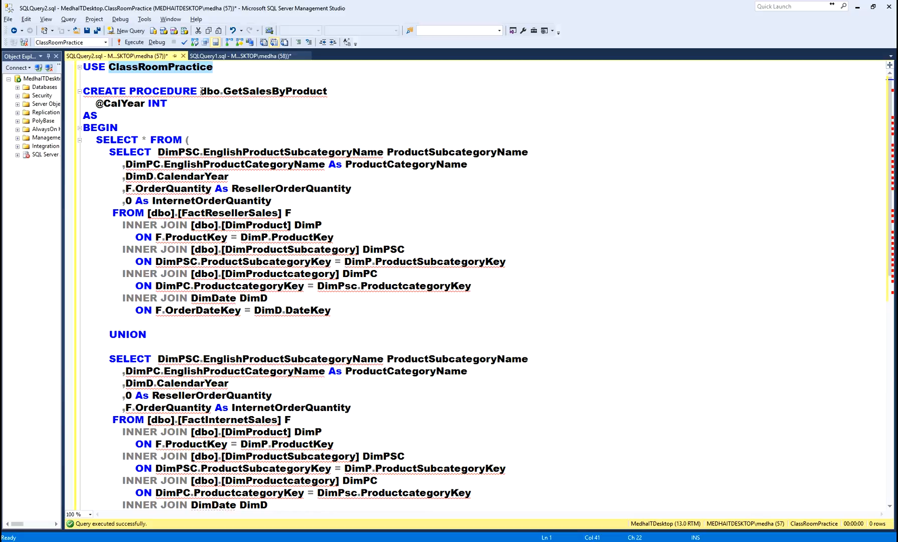
pyautogui.moveTo(201, 90); pyautogui.dragTo(396, 91)
pyautogui.hotkey('alt', 'Tab')
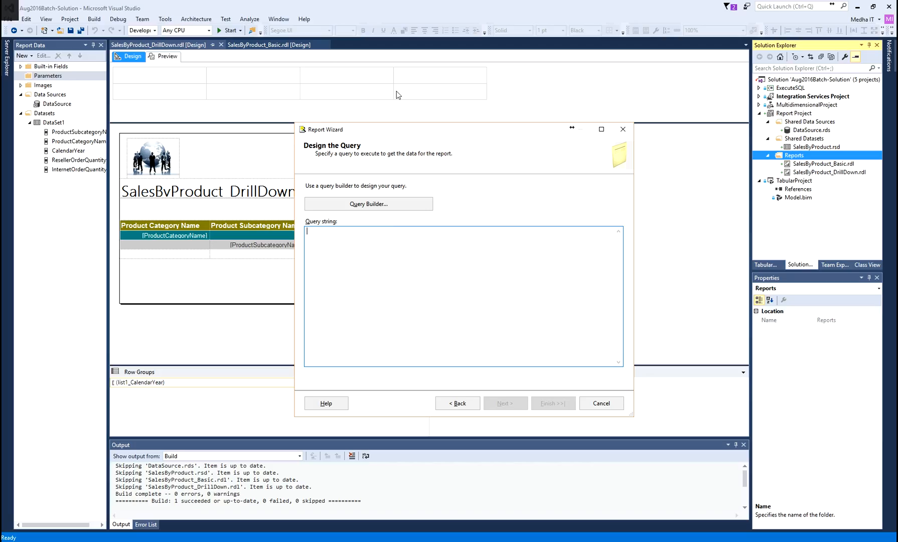
pyautogui.click(377, 256)
pyautogui.hotkey('ctrl', 'v')
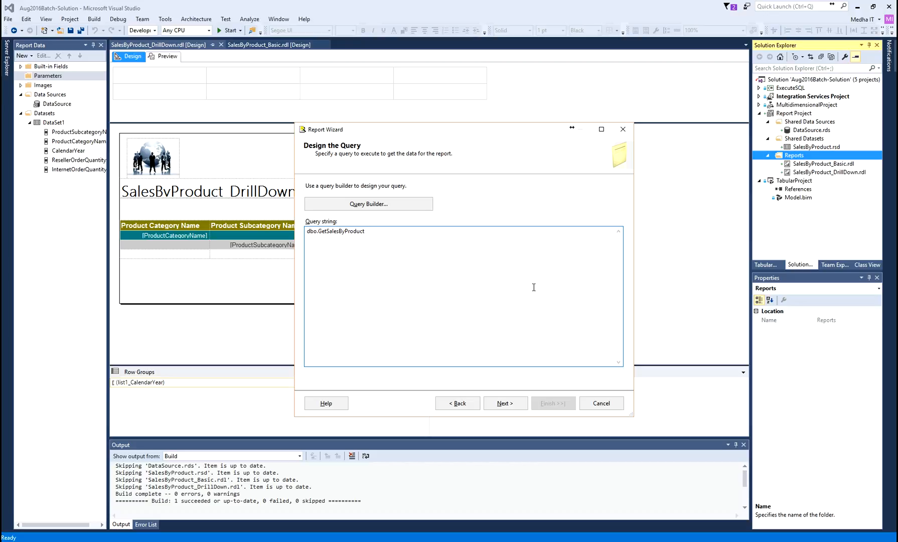
pyautogui.click(306, 230)
pyautogui.write('EXEC')
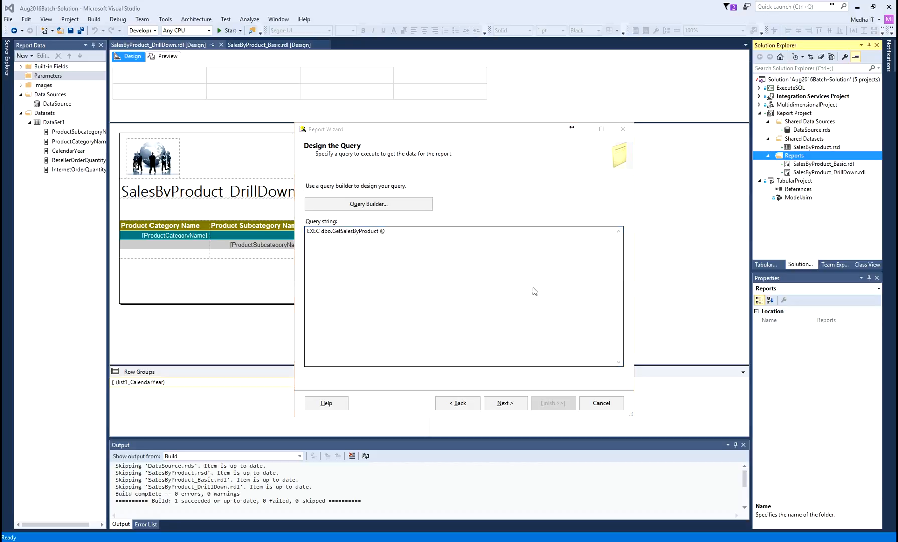
pyautogui.hotkey('alt', 'Tab')
pyautogui.click(119, 106)
pyautogui.doubleClick(119, 106)
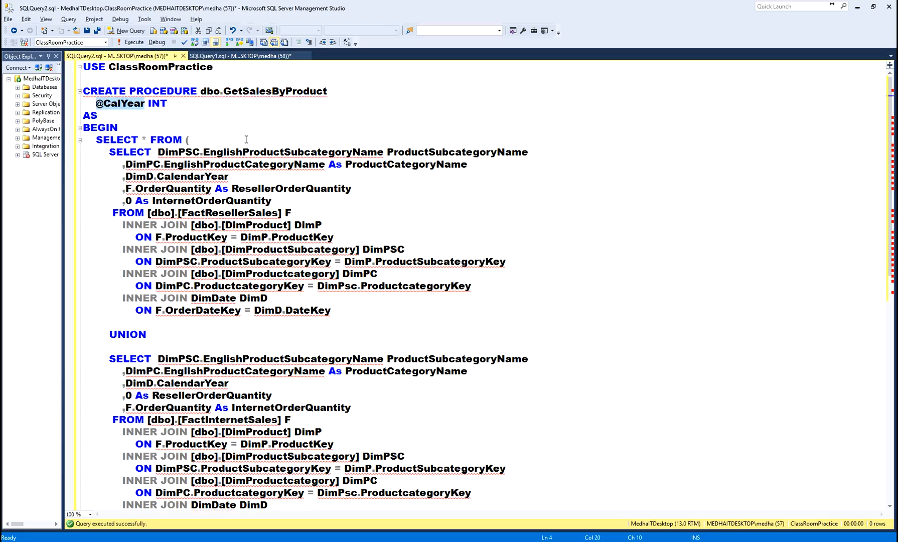
pyautogui.hotkey('alt', 'Tab')
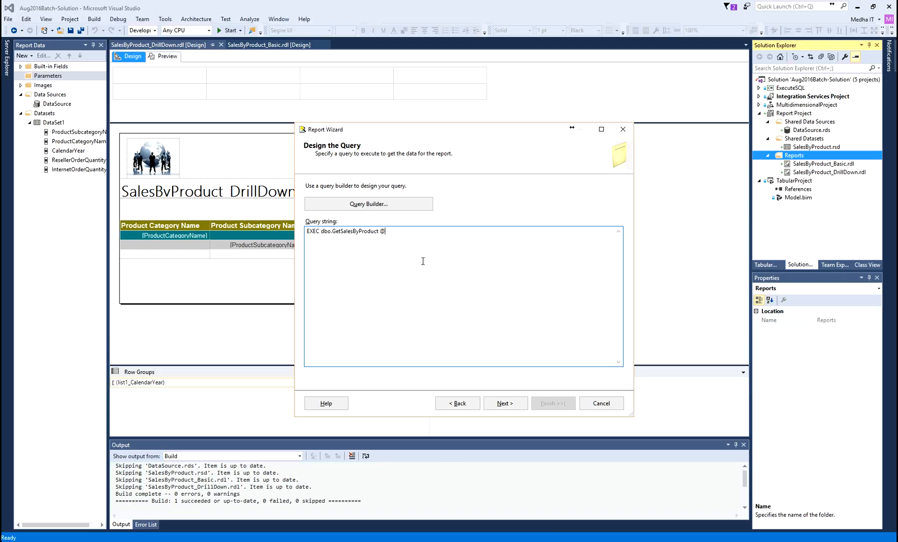
pyautogui.press('BackSpace')
pyautogui.hotkey('ctrl', 'v')
pyautogui.click(504, 403)
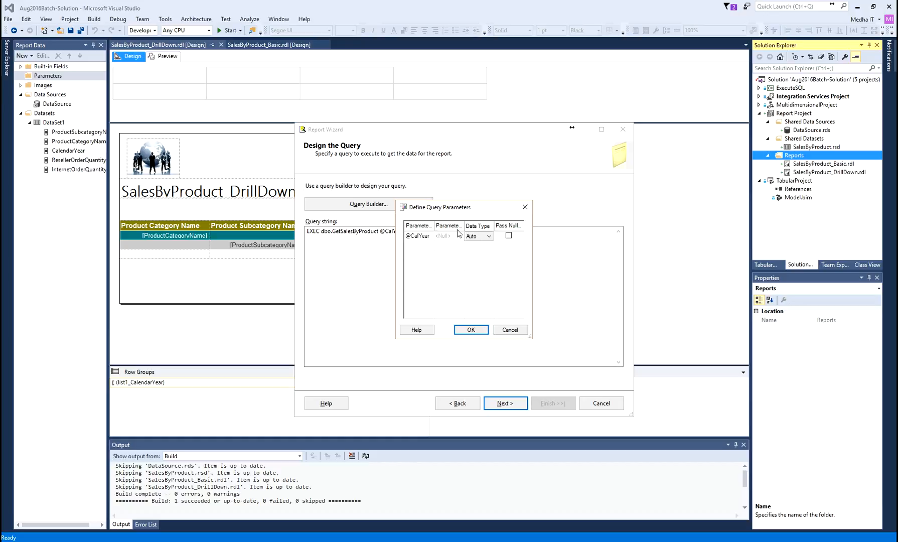
pyautogui.click(471, 329)
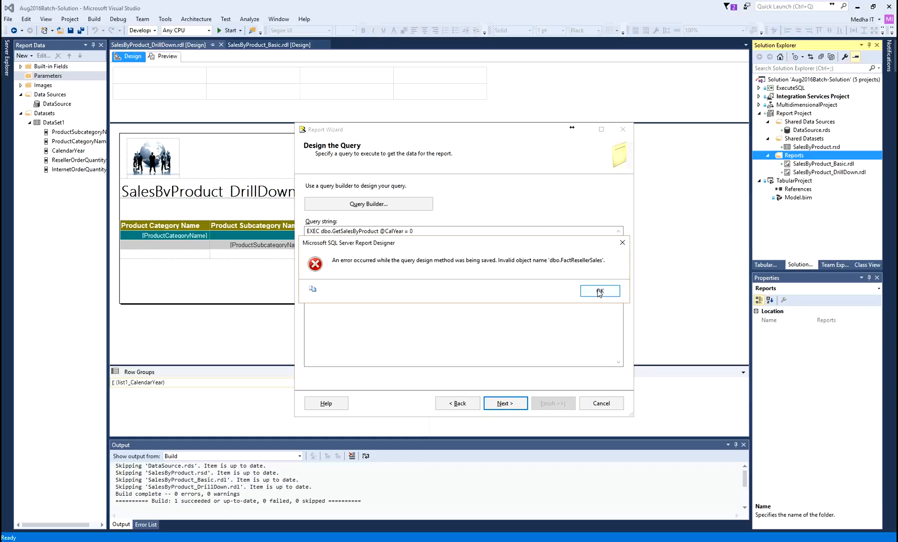
pyautogui.click(596, 295)
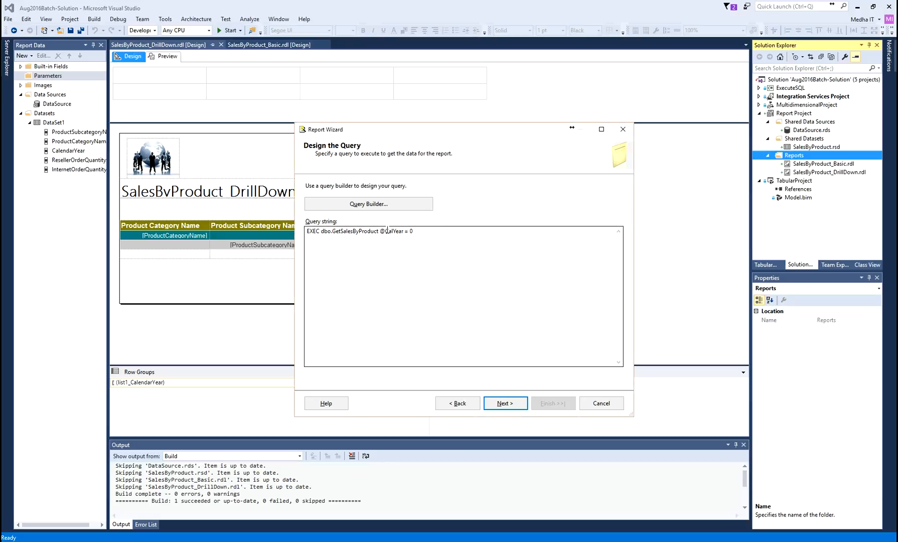
# - Switch to the GetSalesByProduct script in Management Studio and check the database named in its USE statement
pyautogui.hotkey('alt', 'Tab')
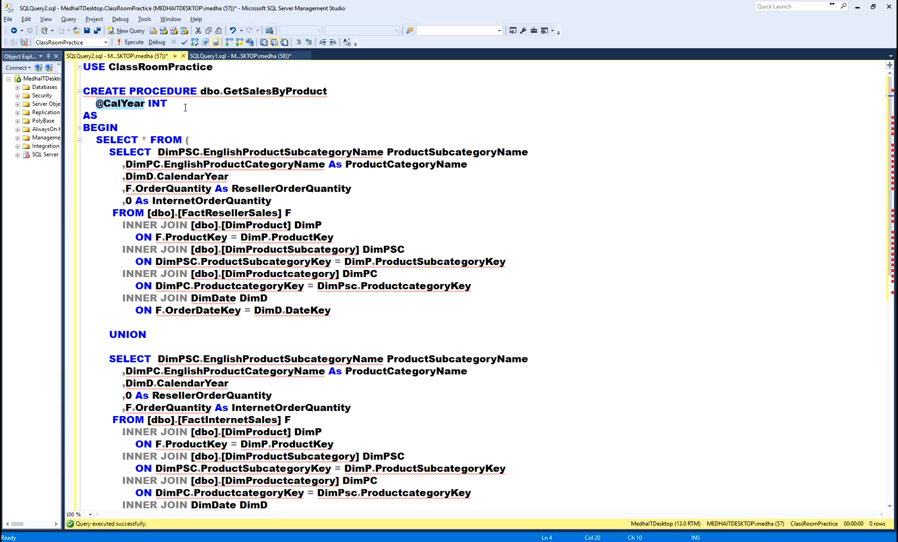
pyautogui.click(326, 68)
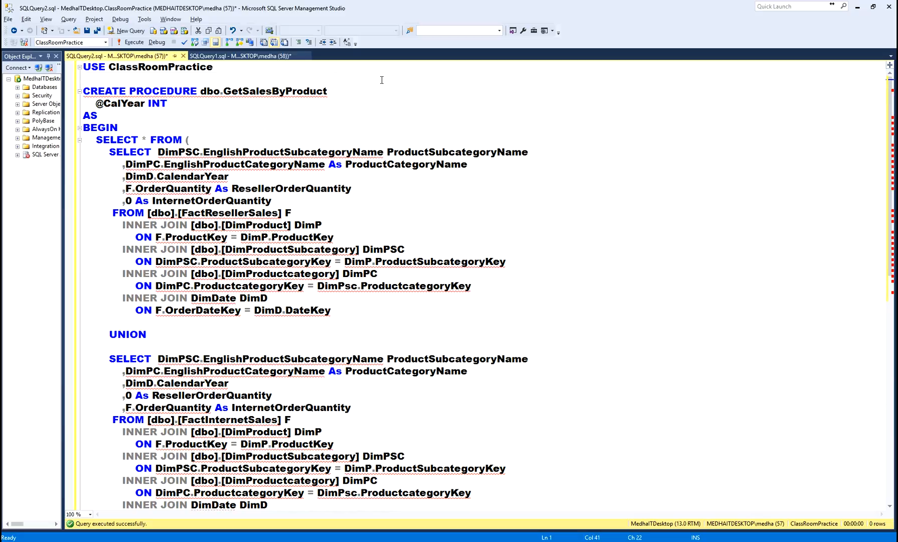
pyautogui.press('Home')
pyautogui.click(261, 207)
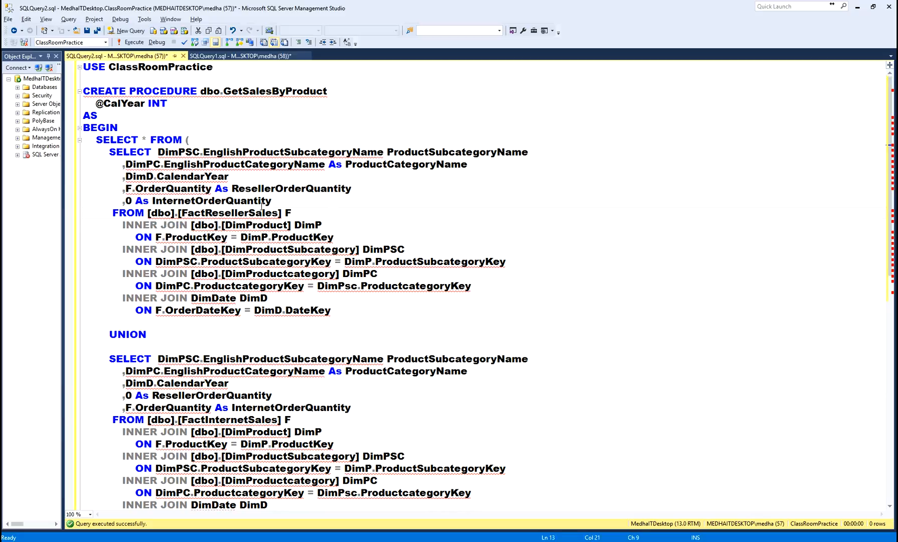
pyautogui.doubleClick(120, 67)
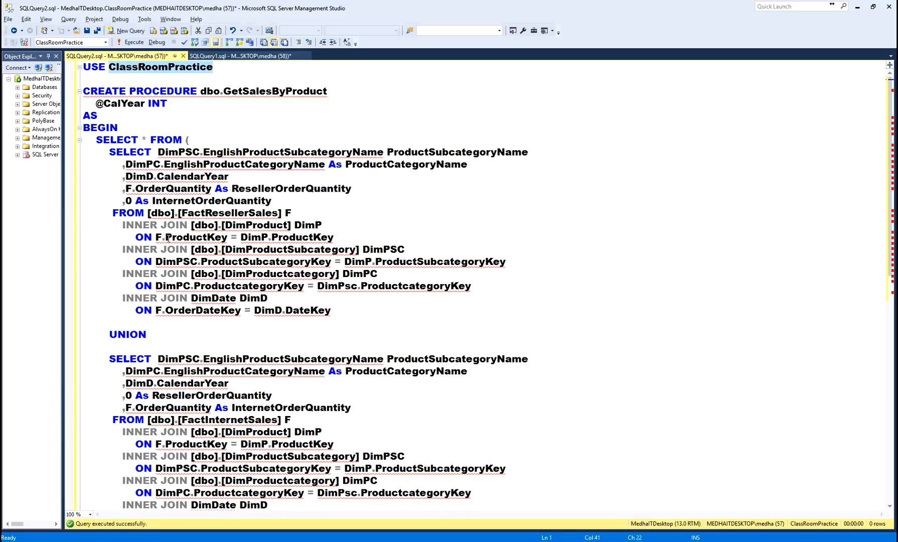
# - Try to prefix FactResellerSales in the first FROM clause with the AdventureWorksDW2014 database name, and undo the edit
pyautogui.click(148, 212)
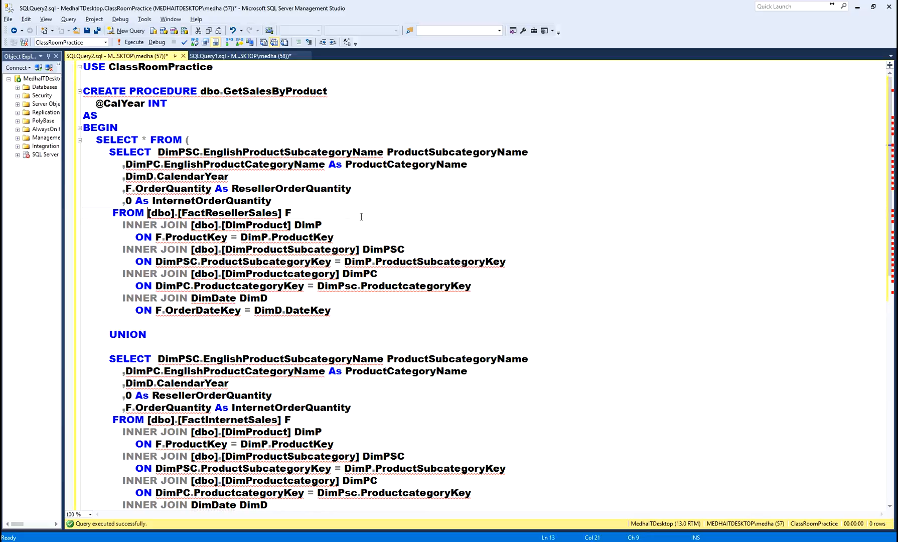
pyautogui.write('ad')
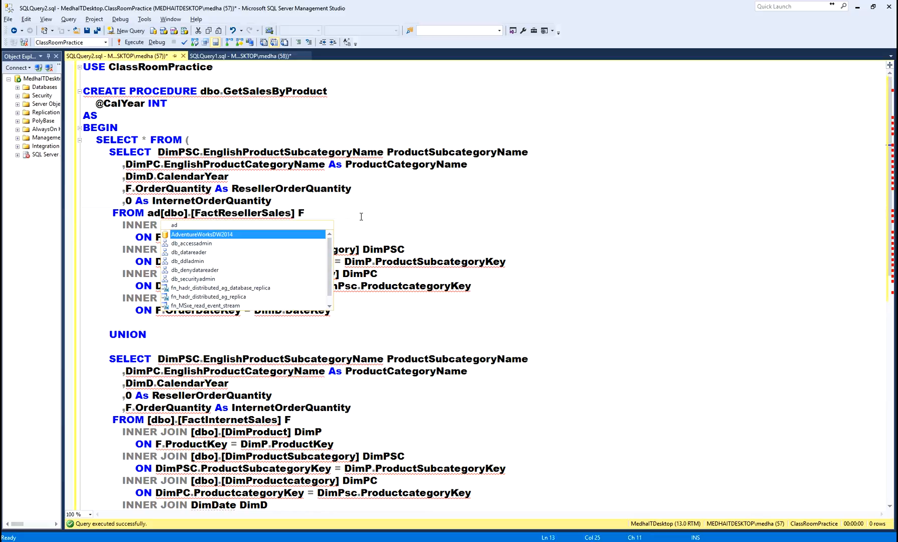
pyautogui.press('Tab')
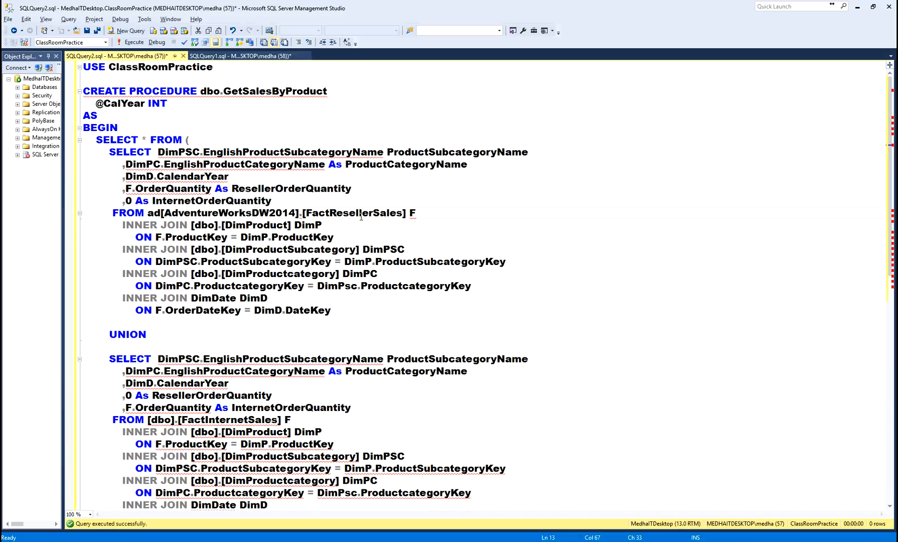
pyautogui.hotkey('ctrl', 'shift', 'Left')
pyautogui.hotkey('ctrl', 'shift', 'Left')
pyautogui.hotkey('ctrl', 'shift', 'Left')
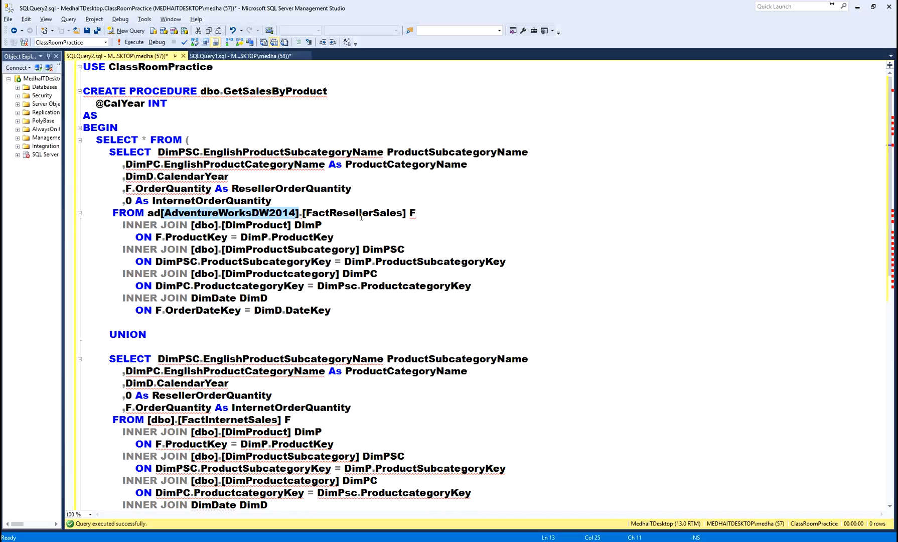
pyautogui.press('Delete')
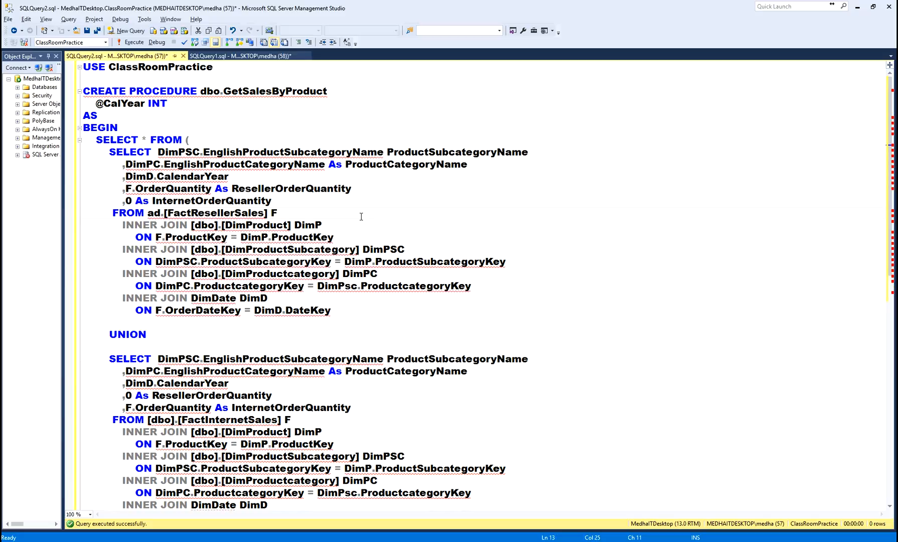
pyautogui.hotkey('ctrl', 'z')
pyautogui.hotkey('ctrl', 'z')
pyautogui.hotkey('ctrl', 'z')
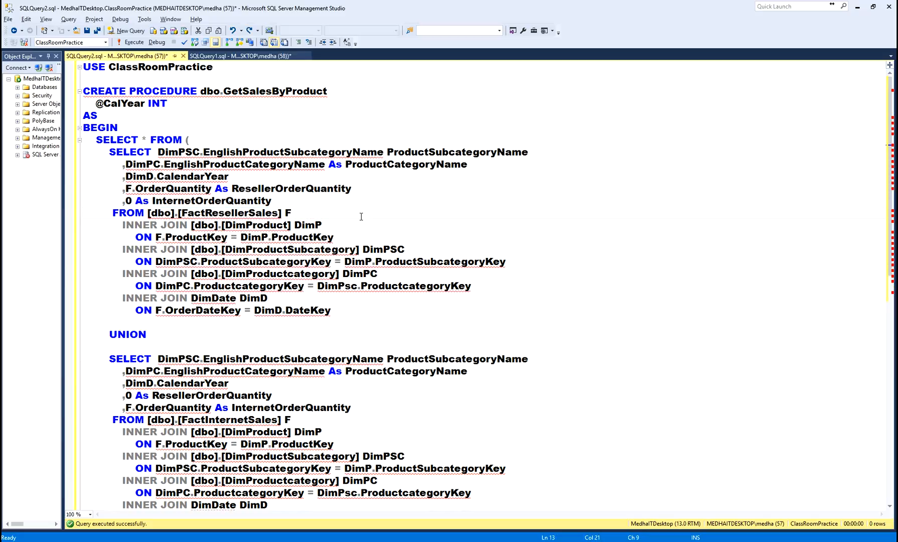
# - Qualify the table in the first FROM clause as [AdventureWorksDW2014].dbo.[FactResellerSales]
pyautogui.write('ad')
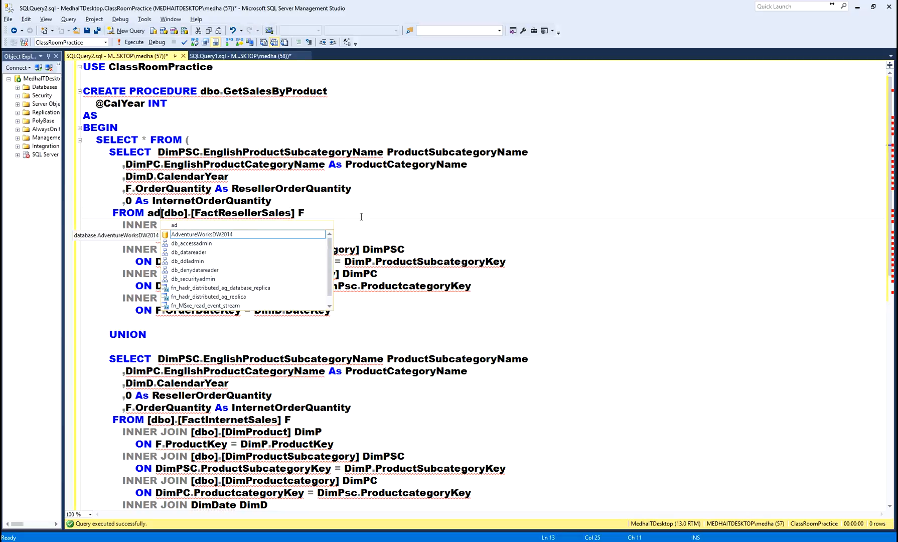
pyautogui.press('Tab')
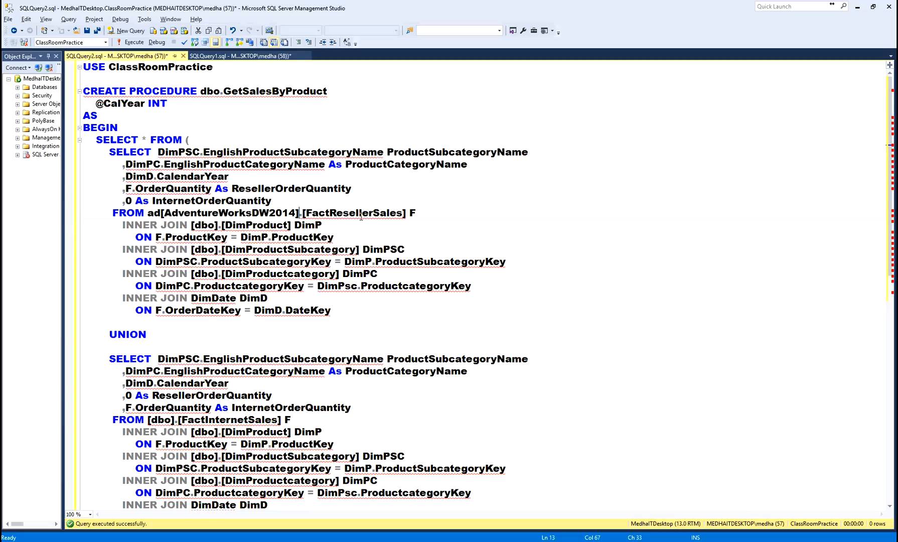
pyautogui.press('Home')
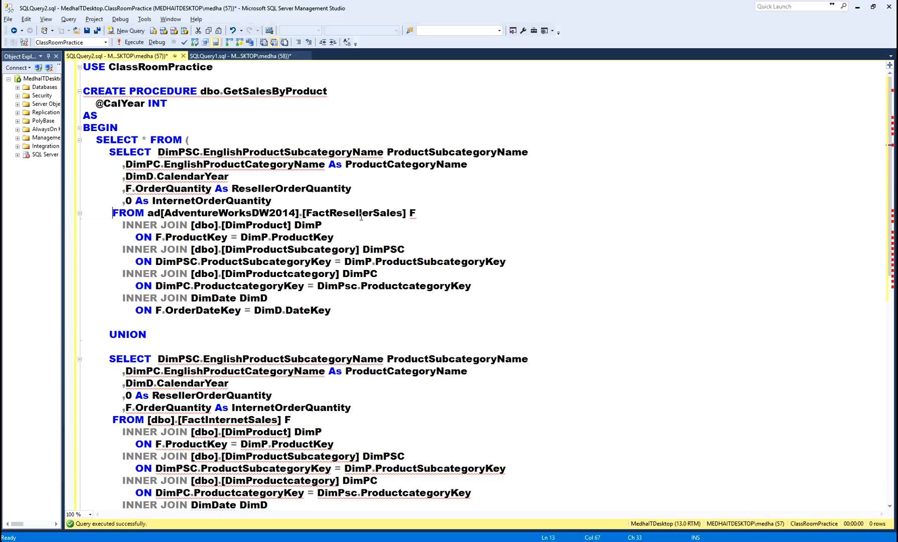
pyautogui.hotkey('ctrl', 'Right')
pyautogui.press('Delete')
pyautogui.press('Delete')
pyautogui.hotkey('ctrl', 'Right')
pyautogui.hotkey('ctrl', 'Right')
pyautogui.hotkey('ctrl', 'Right')
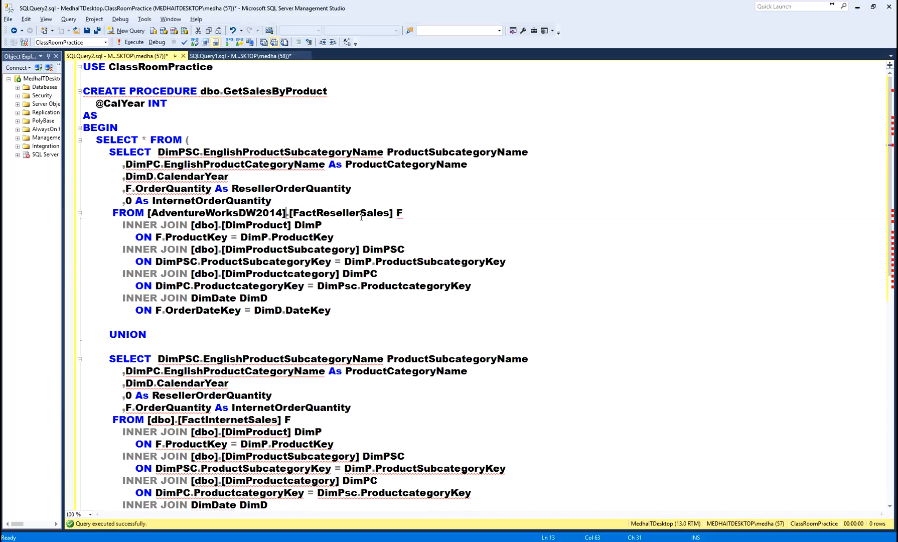
pyautogui.write('.dbo')
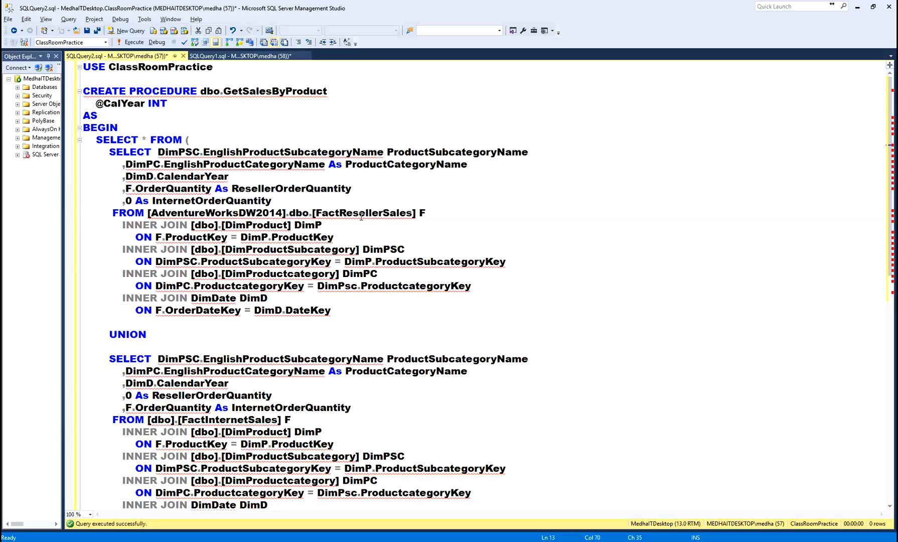
# - Remove the [AdventureWorksDW2014] prefix from FactResellerSales in the first FROM clause
pyautogui.hotkey('shift', 'Home')
pyautogui.hotkey('shift', 'ctrl', 'Right')
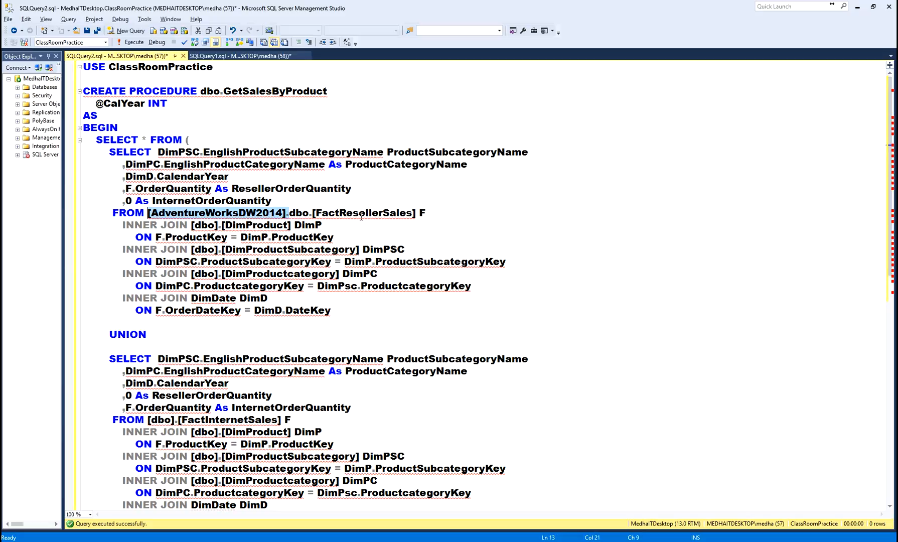
pyautogui.press('Delete')
# - Change the script's USE statement to AdventureWorksDW2014 and execute only that line
pyautogui.hotkey('shift', 'End')
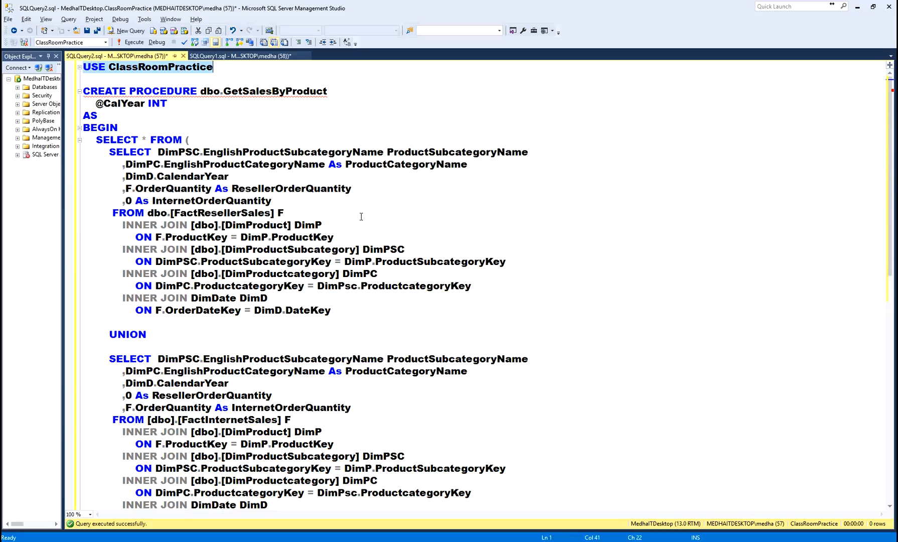
pyautogui.press('End')
pyautogui.hotkey('ctrl', 'shift', 'Left')
pyautogui.write('adve')
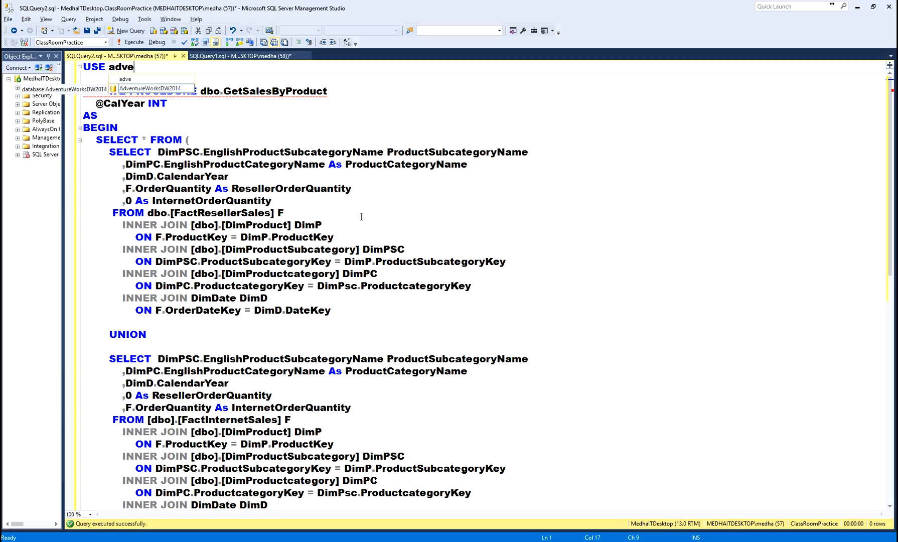
pyautogui.press('Tab')
pyautogui.hotkey('shift', 'Home')
pyautogui.press('F5')
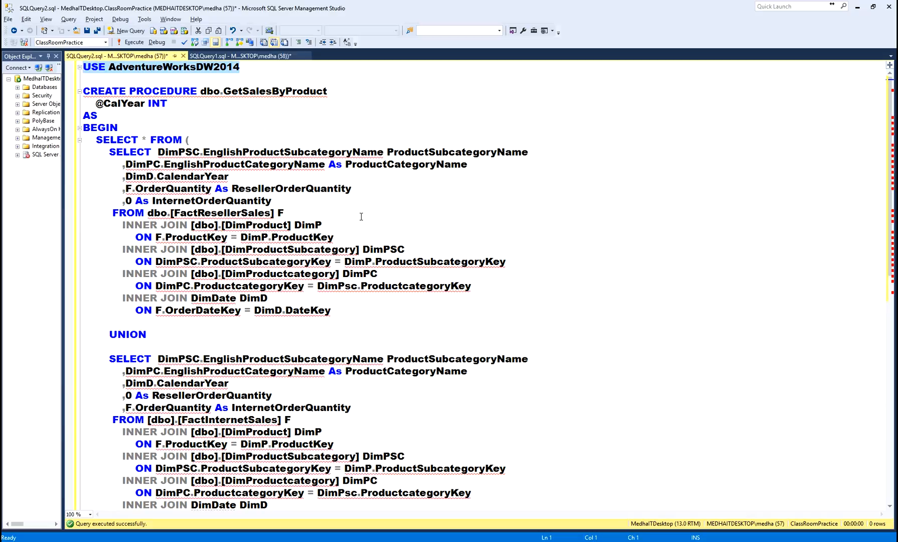
# - Try to drop dbo.GetSalesByProduct by replacing CREATE with drop in the procedure header and executing that line
pyautogui.press('Down')
pyautogui.press('Down')
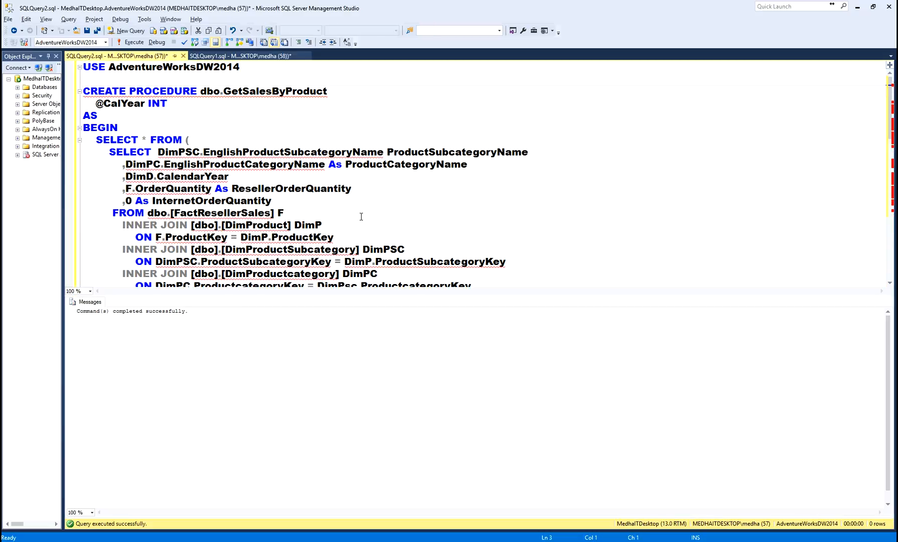
pyautogui.hotkey('ctrl', 'shift', 'Right')
pyautogui.write('dro ')
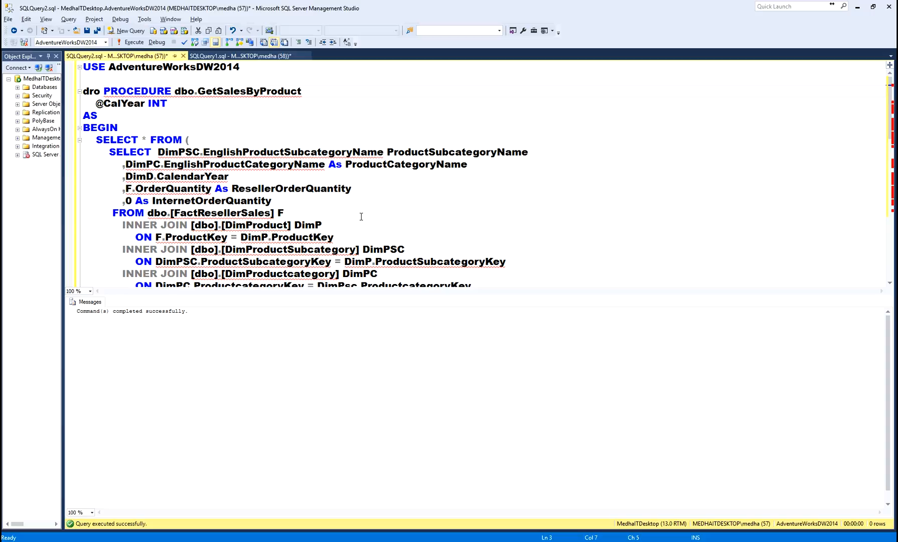
pyautogui.write('p')
pyautogui.press('Home')
pyautogui.hotkey('shift', 'End')
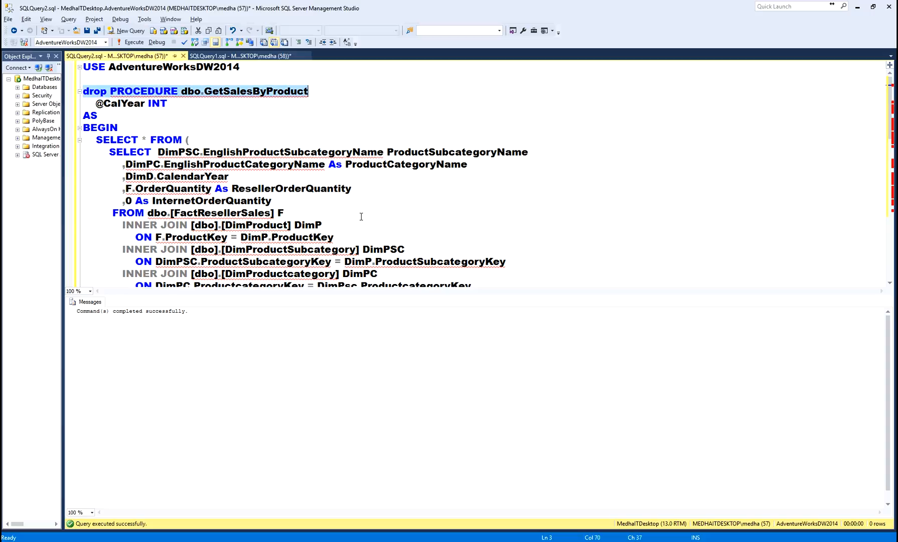
pyautogui.press('F5')
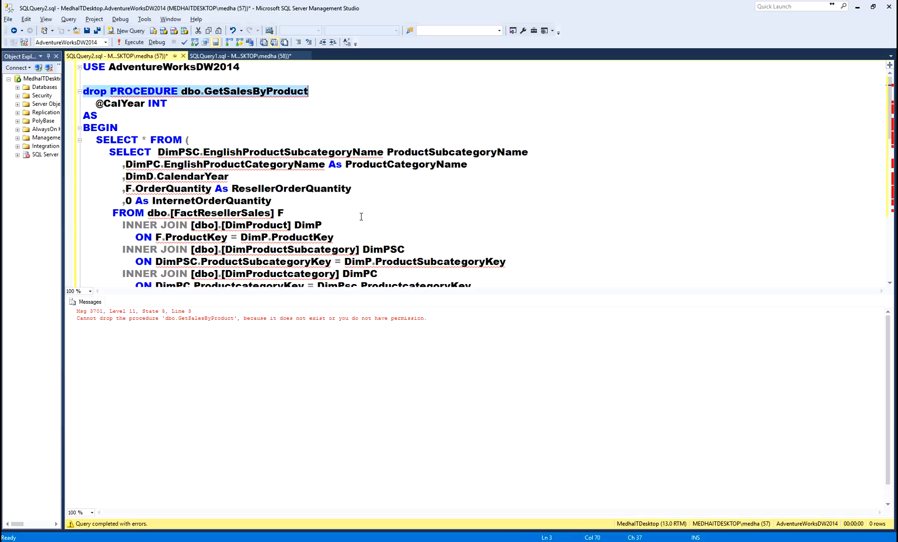
# - Restore CREATE in the procedure header and execute the whole script to create dbo.GetSalesByProduct in AdventureWorksDW2014
pyautogui.press('Home')
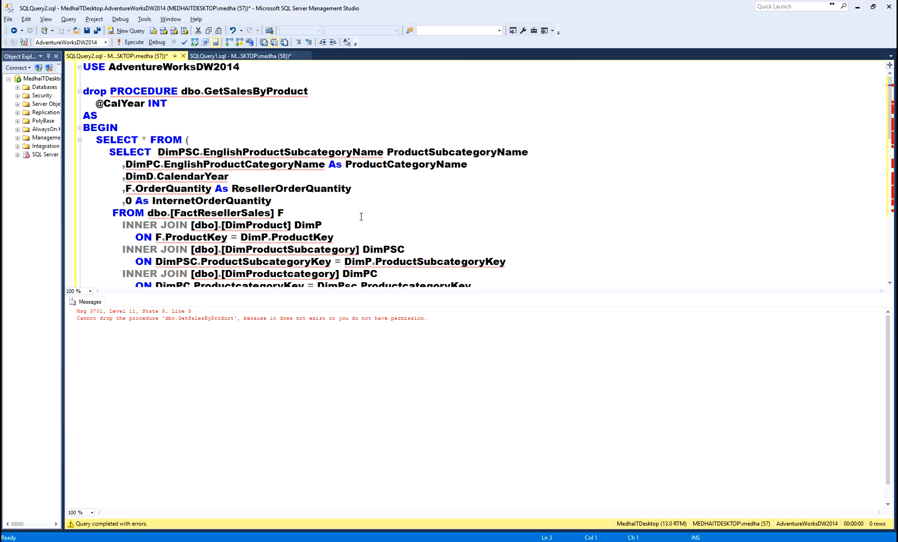
pyautogui.hotkey('ctrl', 'z')
pyautogui.hotkey('ctrl', 'z')
pyautogui.hotkey('ctrl', 'z')
pyautogui.hotkey('ctrl', 'r')
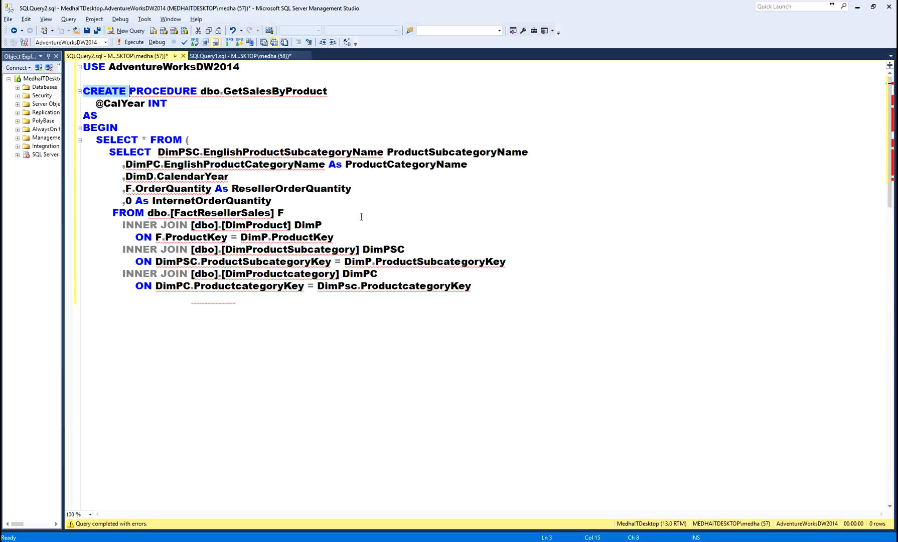
pyautogui.hotkey('ctrl', 'a')
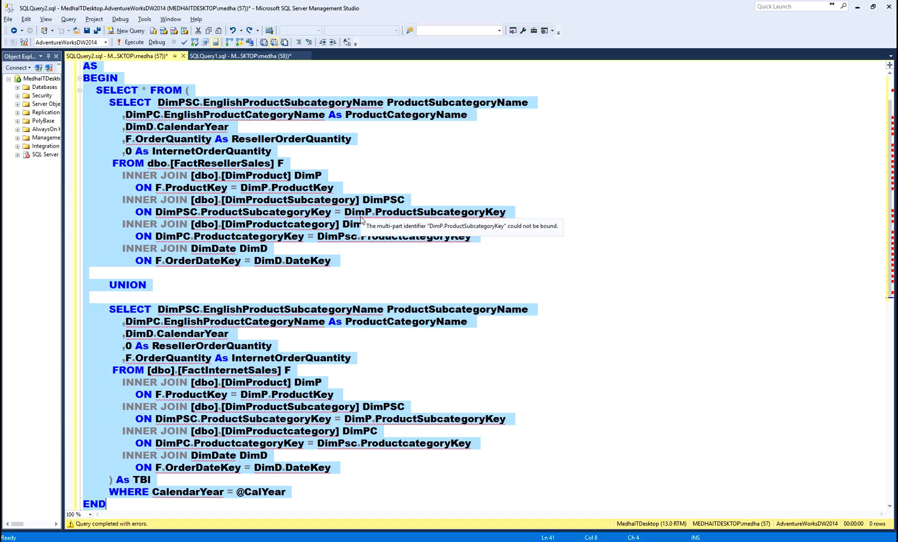
pyautogui.press('F5')
# - Cancel the open report wizard in Visual Studio and start another new report in the Reports folder, continuing to the query design
pyautogui.hotkey('alt', 'Tab')
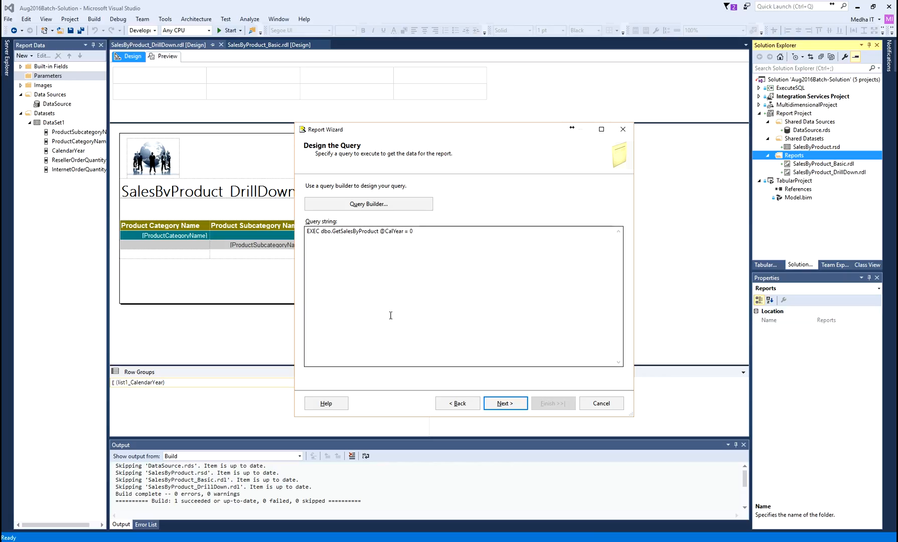
pyautogui.click(601, 403)
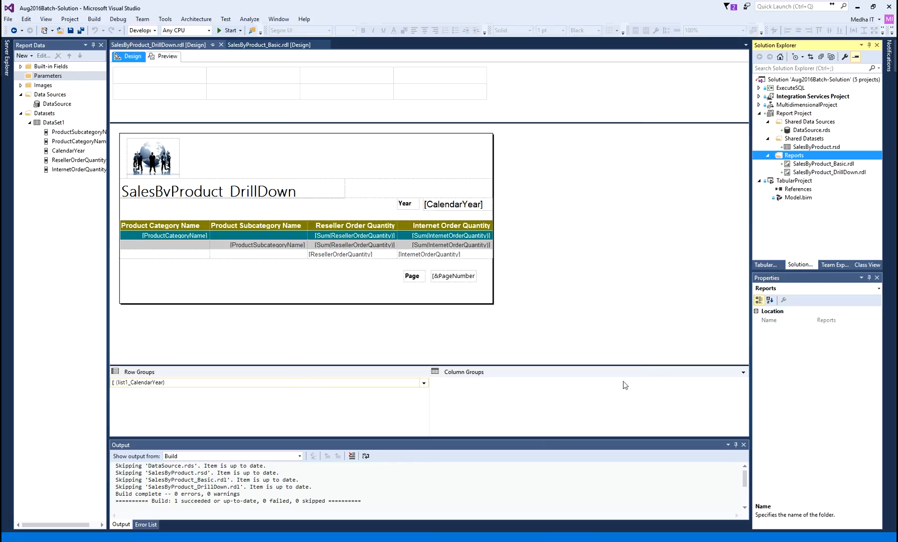
pyautogui.rightClick(794, 156)
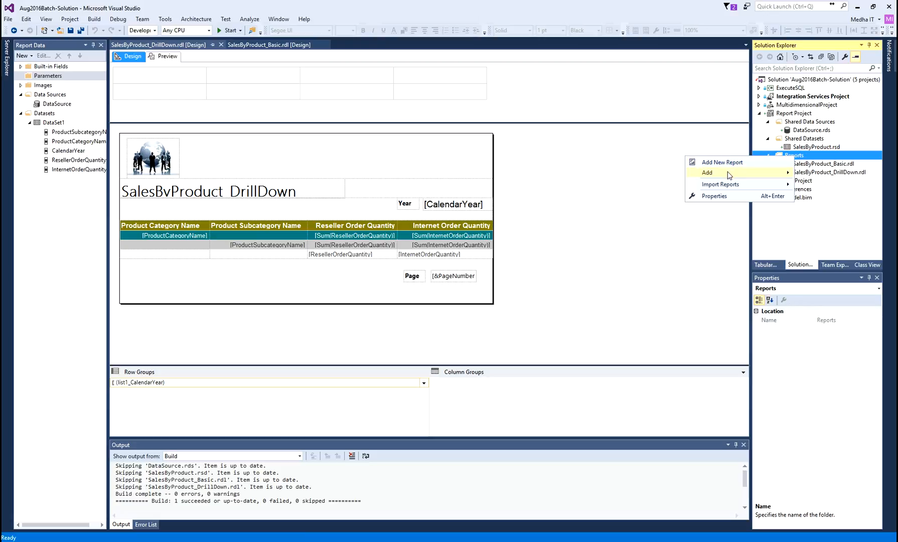
pyautogui.moveTo(728, 176)
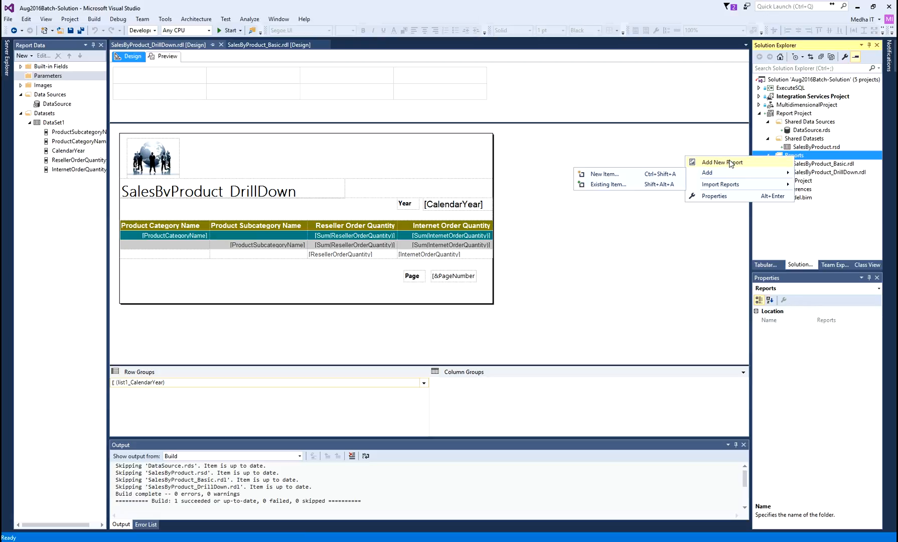
pyautogui.click(727, 161)
pyautogui.click(504, 402)
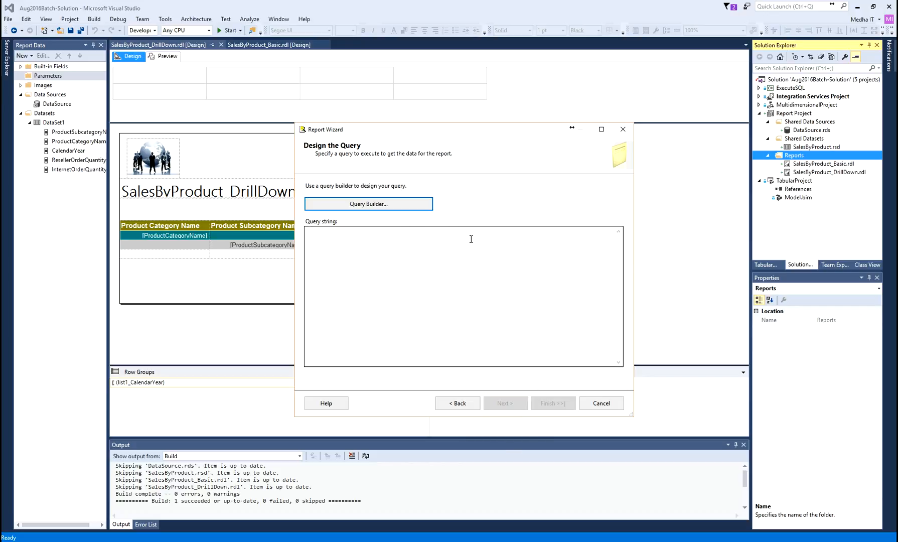
pyautogui.hotkey('alt', 'Tab')
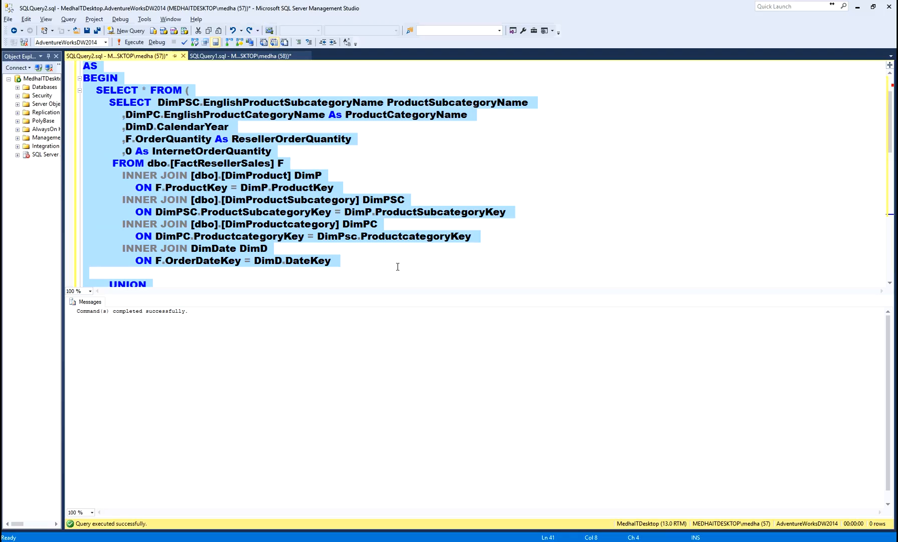
pyautogui.click(217, 83)
pyautogui.hotkey('ctrl', 'Home')
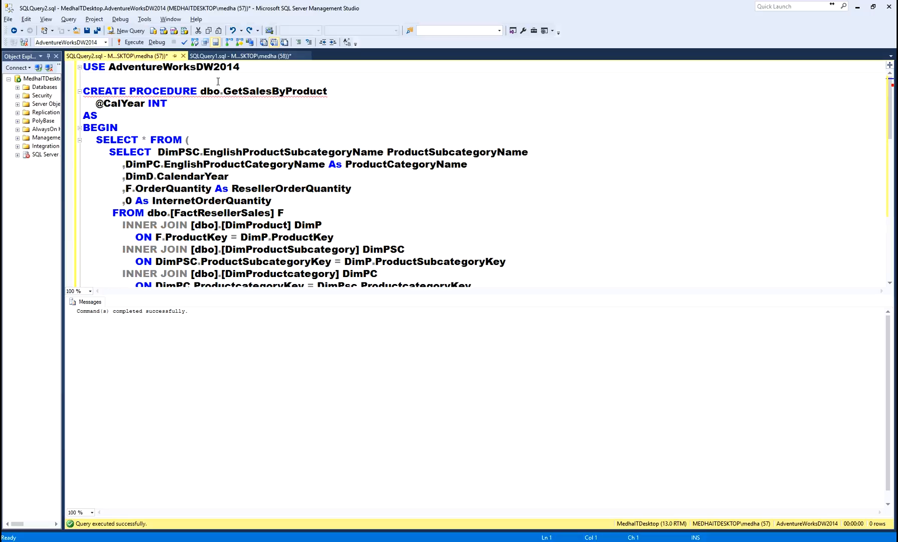
pyautogui.press('End')
pyautogui.hotkey('ctrl', 'shift', 'Left')
pyautogui.hotkey('ctrl', 'shift', 'Left')
pyautogui.hotkey('ctrl', 'shift', 'Left')
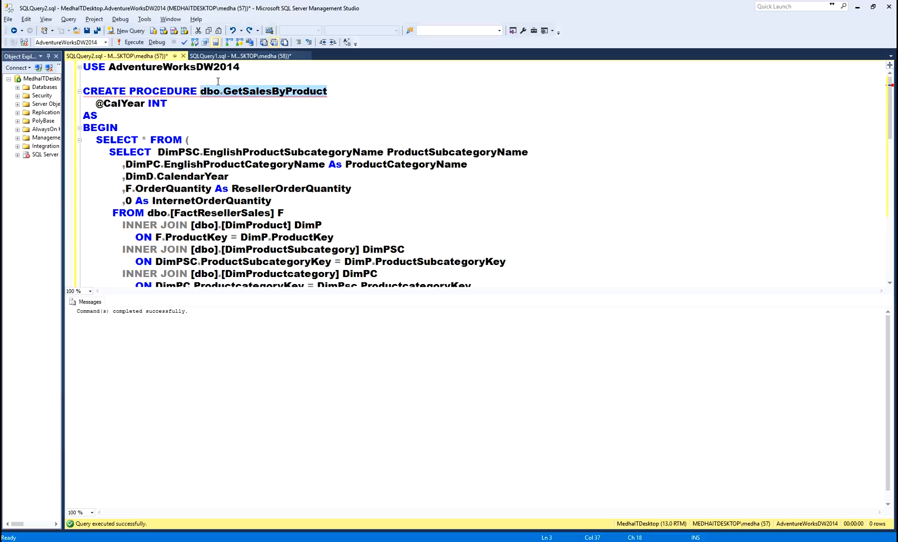
pyautogui.hotkey('shift', 'Down')
pyautogui.hotkey('ctrl', 'shift', 'Left')
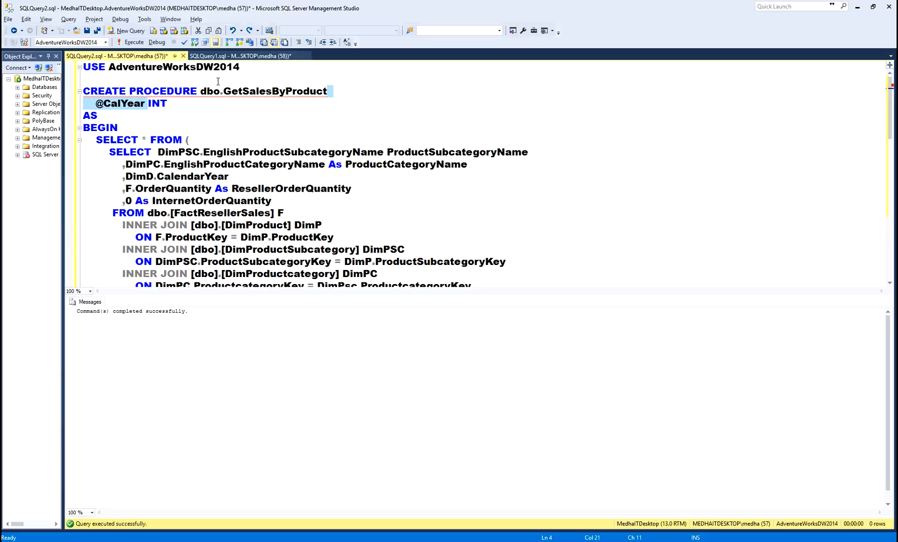
pyautogui.hotkey('ctrl', 'shift', 'Left')
pyautogui.hotkey('ctrl', 'shift', 'Right')
pyautogui.hotkey('alt', 'Tab')
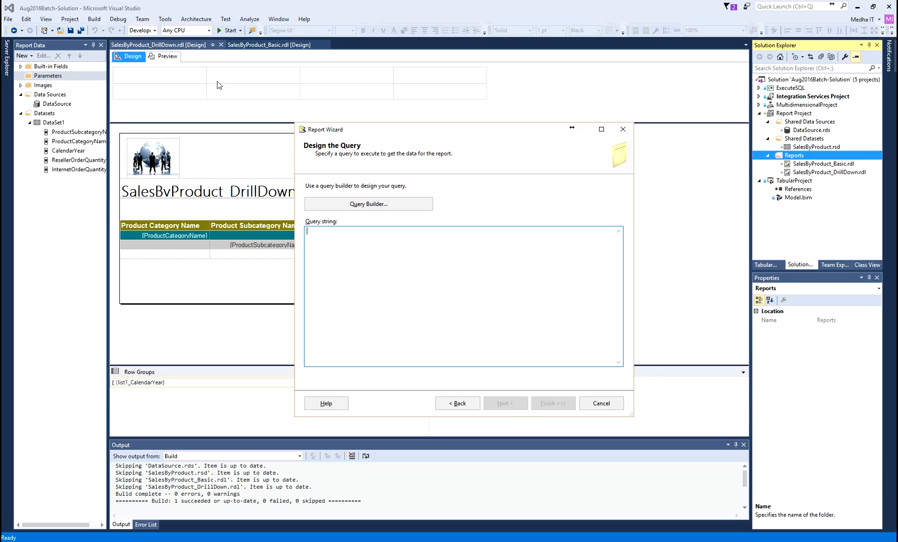
pyautogui.write('@CalYear')
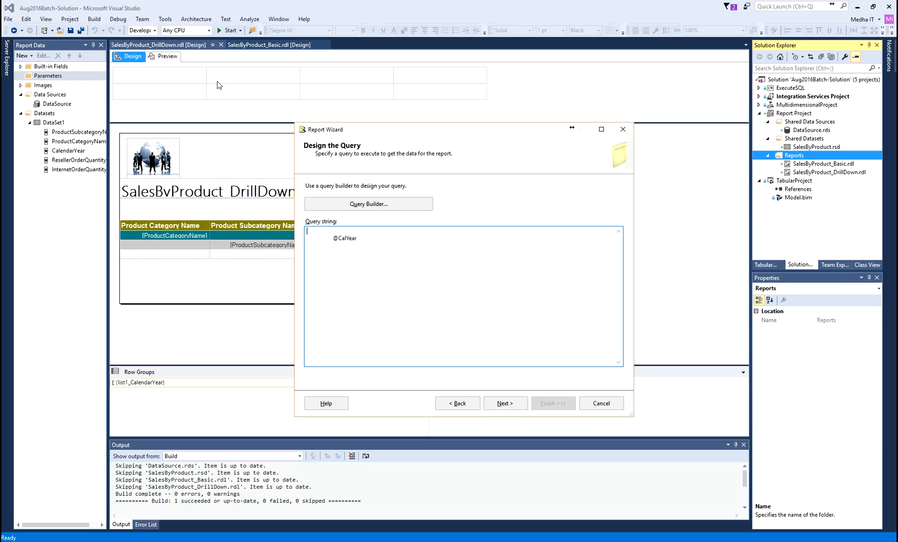
pyautogui.write('EXEC')
pyautogui.hotkey('alt', 'Tab')
pyautogui.click(217, 81)
pyautogui.press('End')
pyautogui.hotkey('ctrl', 'shift', 'Left')
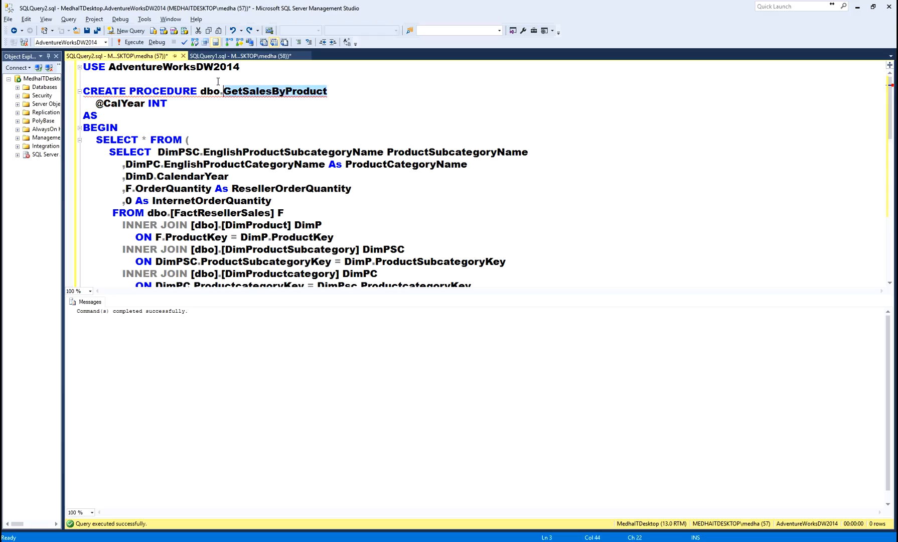
pyautogui.hotkey('ctrl', 'shift', 'Left')
pyautogui.hotkey('ctrl', 'shift', 'Left')
pyautogui.hotkey('ctrl', 'c')
pyautogui.hotkey('alt', 'Tab')
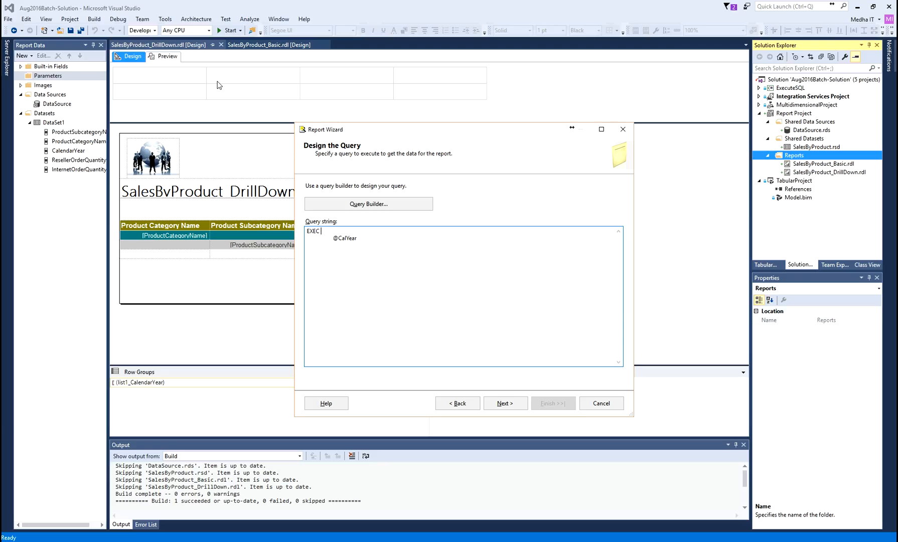
pyautogui.hotkey('ctrl', 'v')
pyautogui.press('Delete')
pyautogui.write('=0')
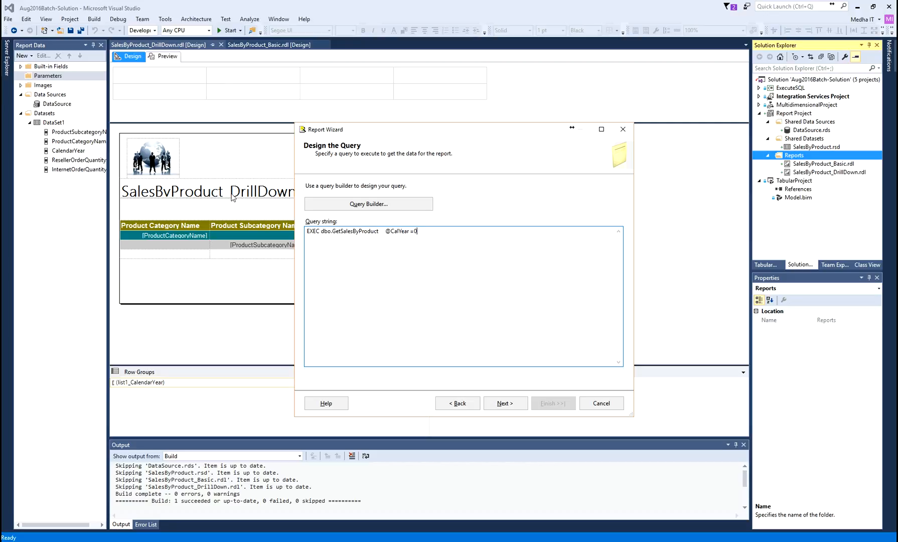
# - Accept the query and choose Matrix as the report type
pyautogui.click(511, 403)
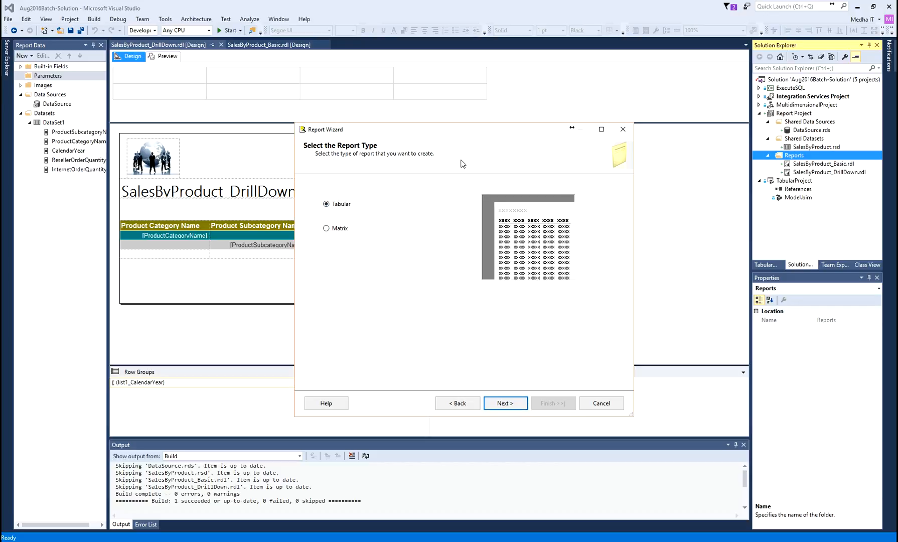
pyautogui.click(327, 229)
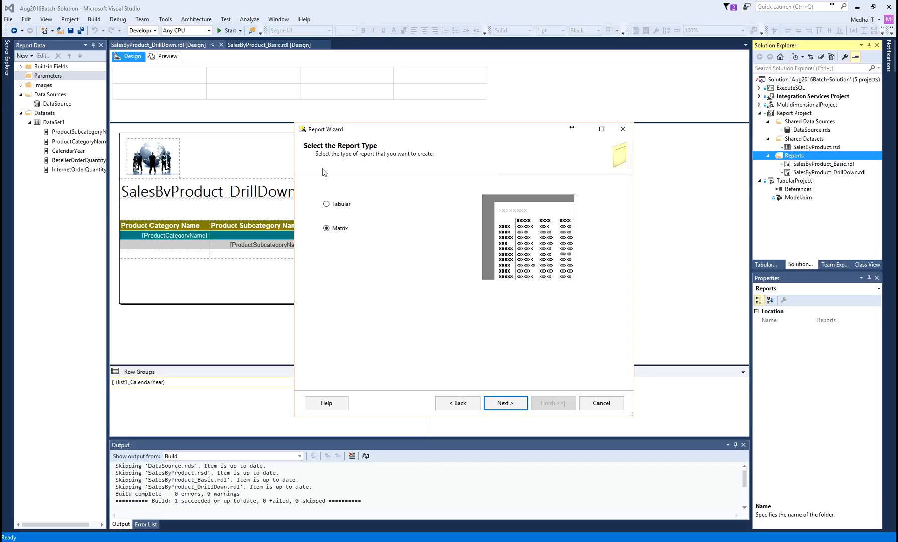
pyautogui.click(505, 404)
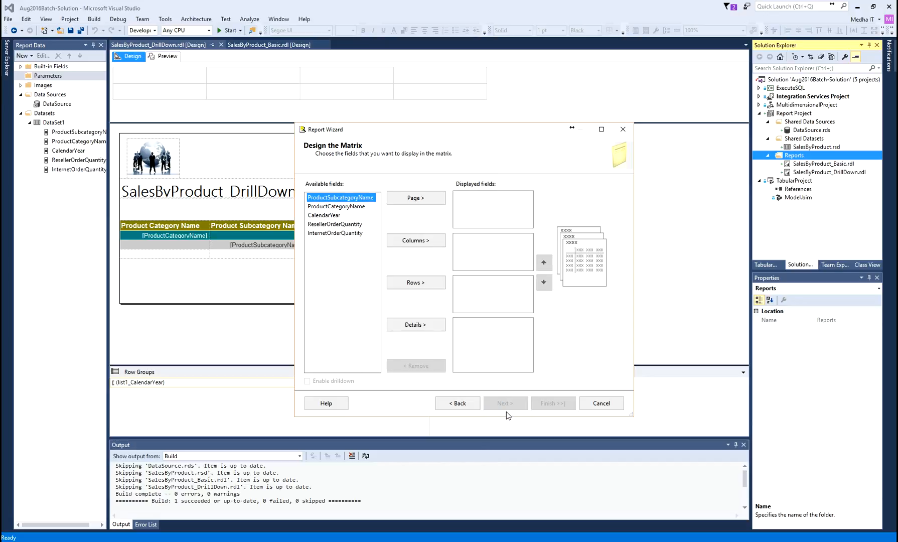
# - Assign CalendarYear to the page, ResellerOrderQuantity and InternetOrderQuantity to details, ProductSubcategoryName to rows and ProductCategoryName to columns of the matrix
pyautogui.click(324, 216)
pyautogui.click(424, 199)
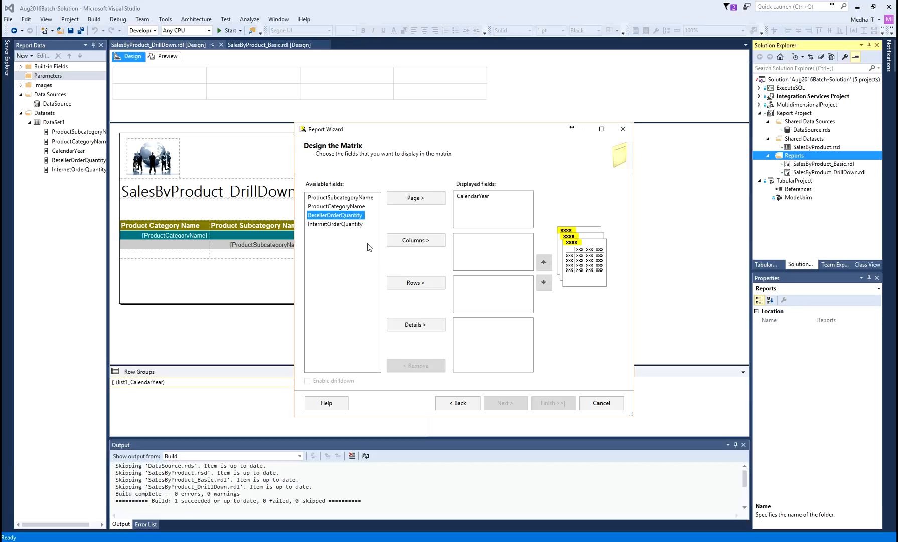
pyautogui.click(414, 326)
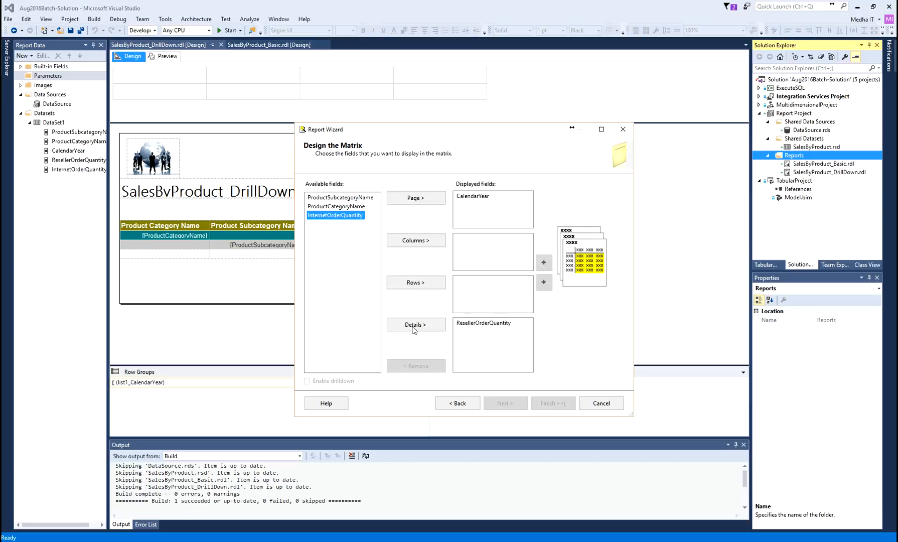
pyautogui.click(414, 326)
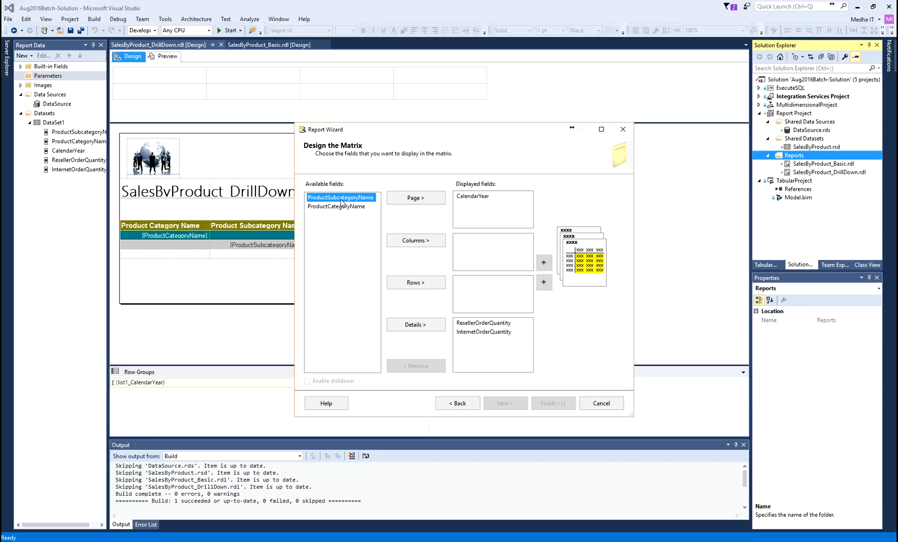
pyautogui.click(423, 286)
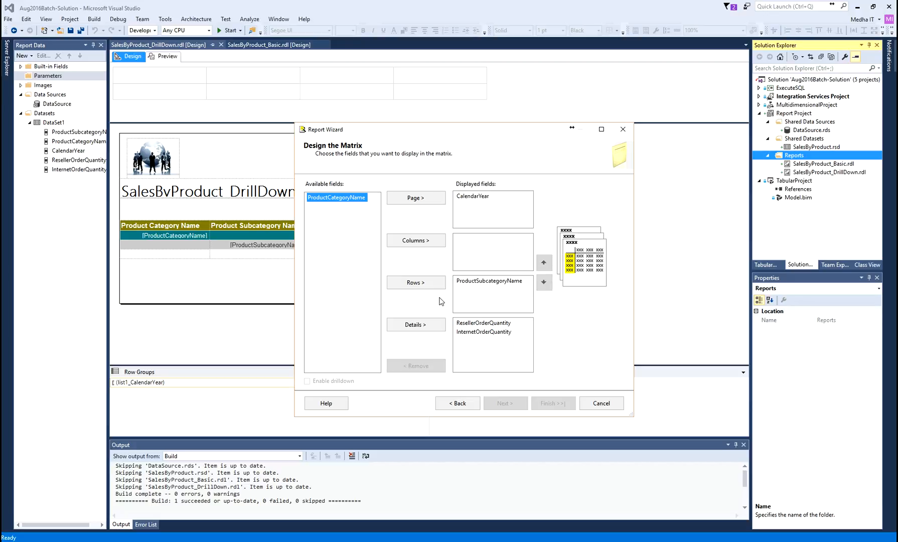
pyautogui.click(425, 241)
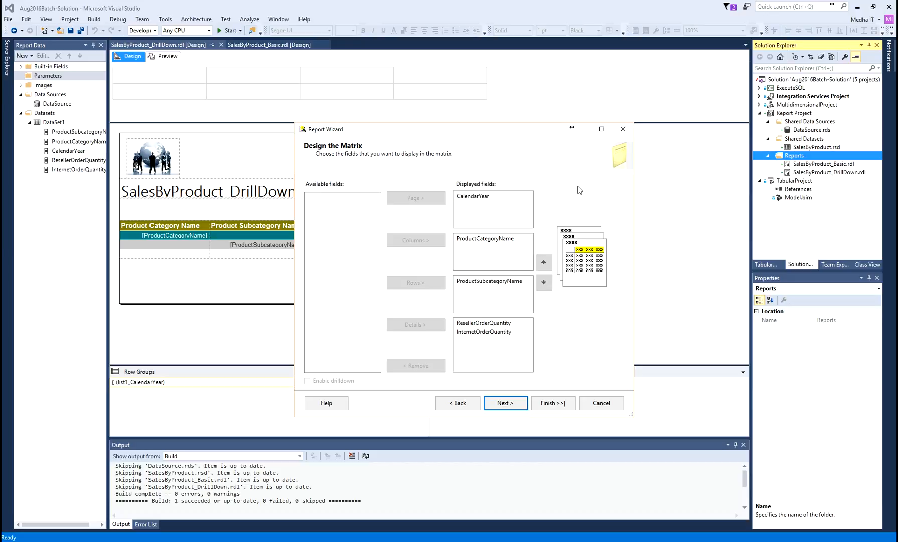
pyautogui.click(484, 239)
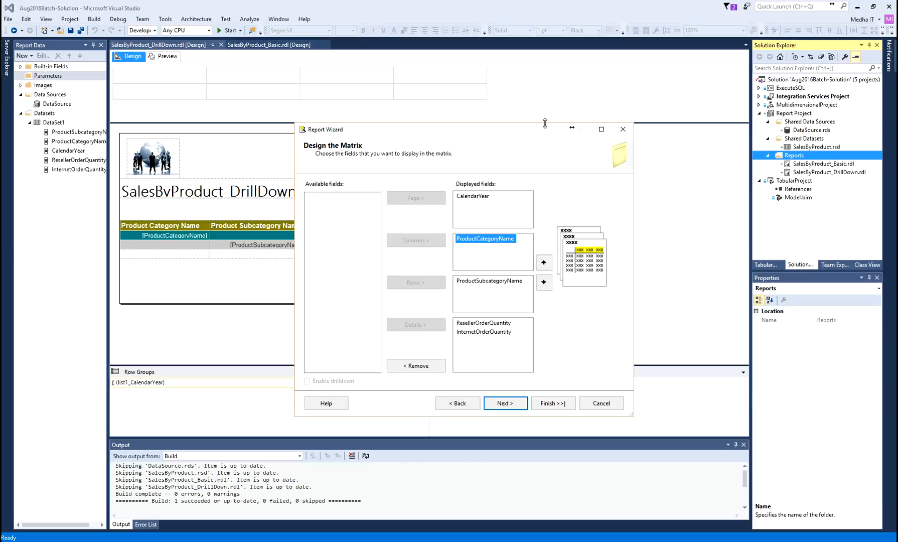
pyautogui.click(476, 281)
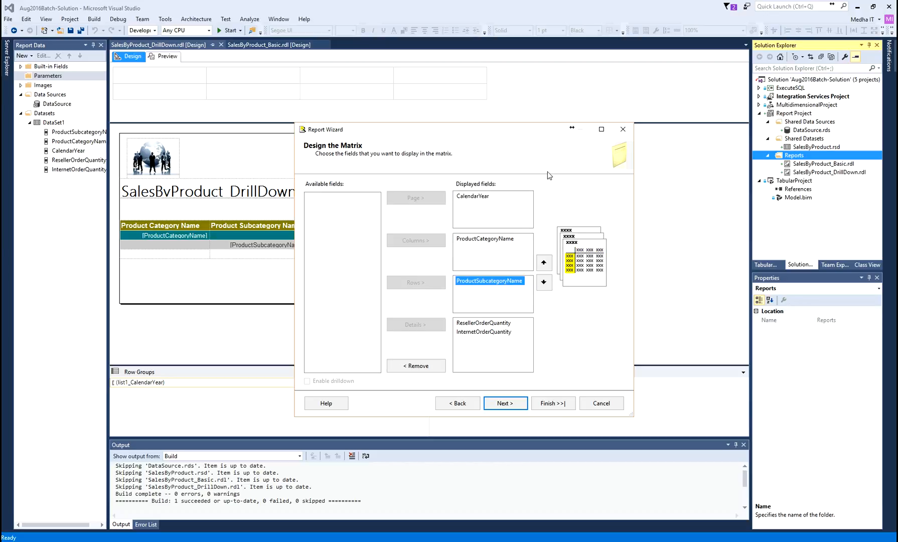
# - Skip the remaining design pages, name the report SalesByProduct_Search and create it
pyautogui.click(551, 403)
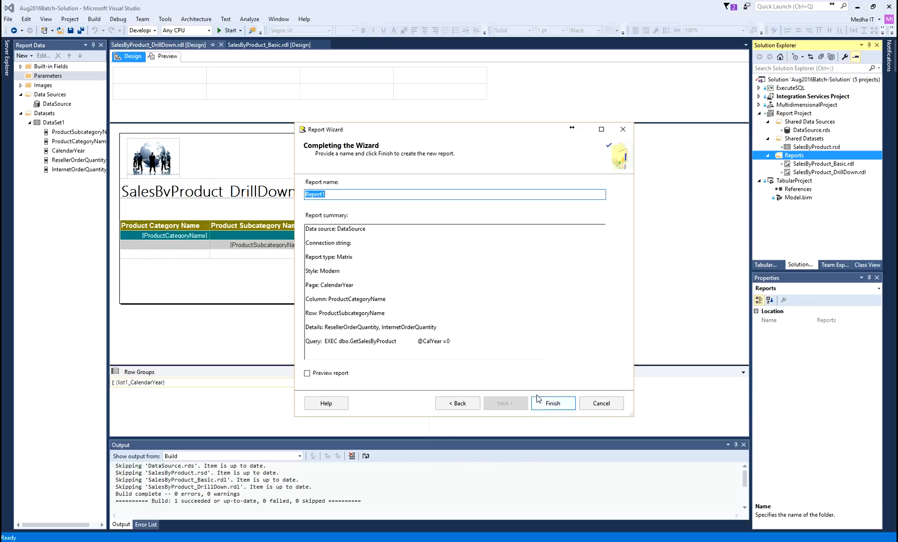
pyautogui.press('End')
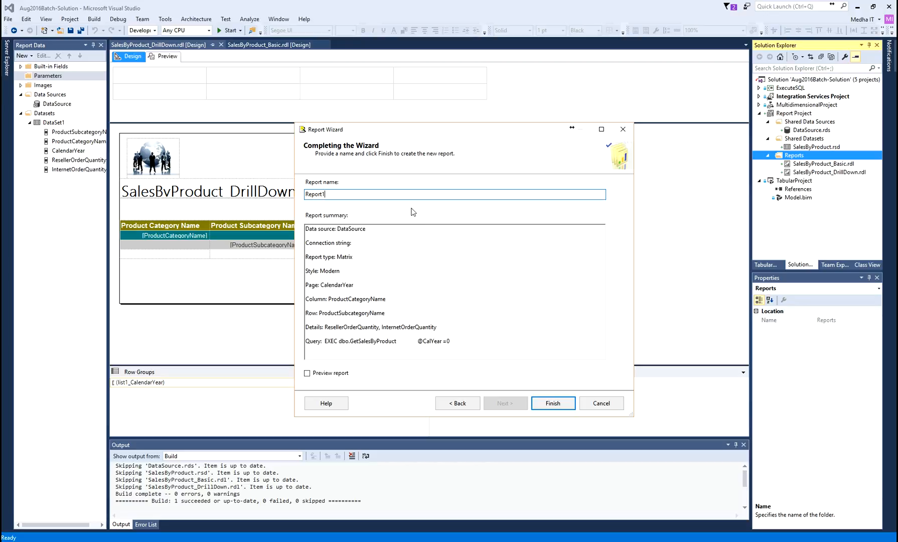
pyautogui.hotkey('ctrl', 'a')
pyautogui.write('SalesByProduct_Search')
pyautogui.click(562, 405)
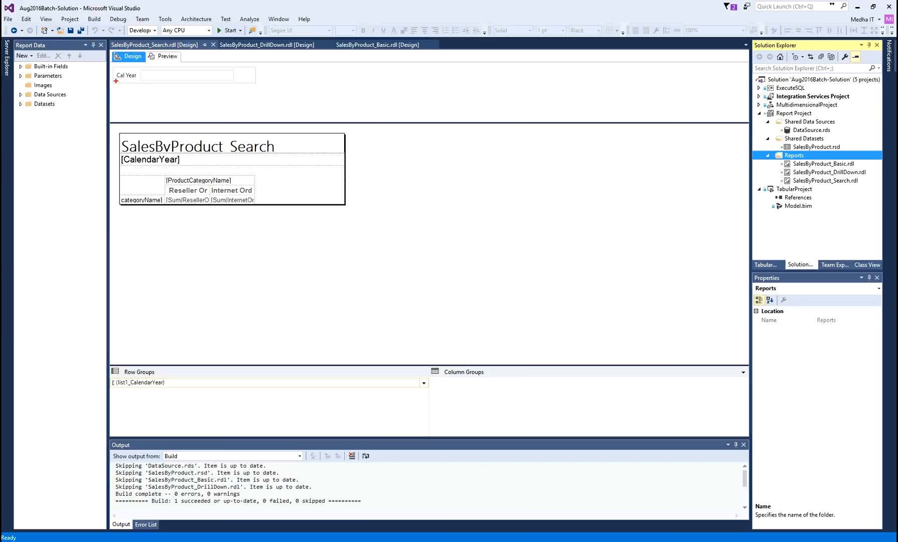
pyautogui.moveTo(116, 80); pyautogui.dragTo(262, 85)
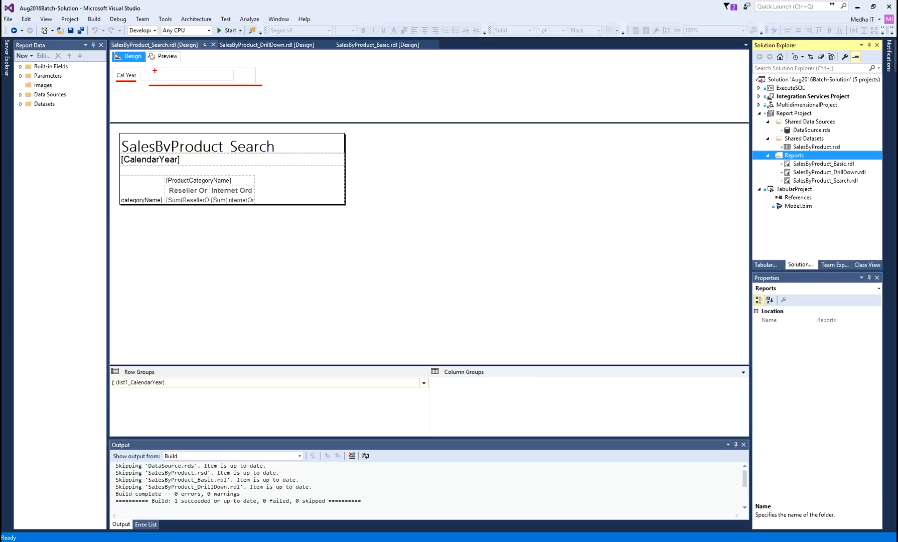
pyautogui.moveTo(155, 71); pyautogui.dragTo(173, 67)
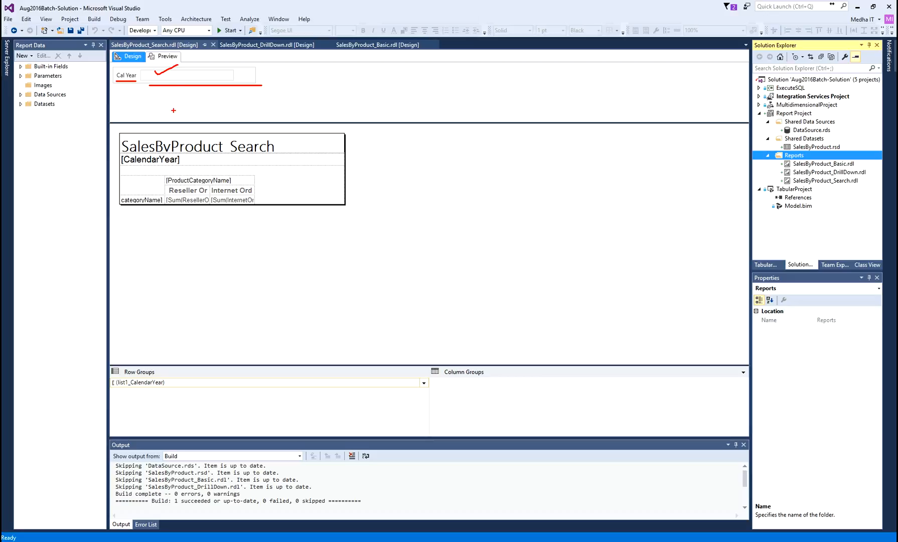
pyautogui.press('Escape')
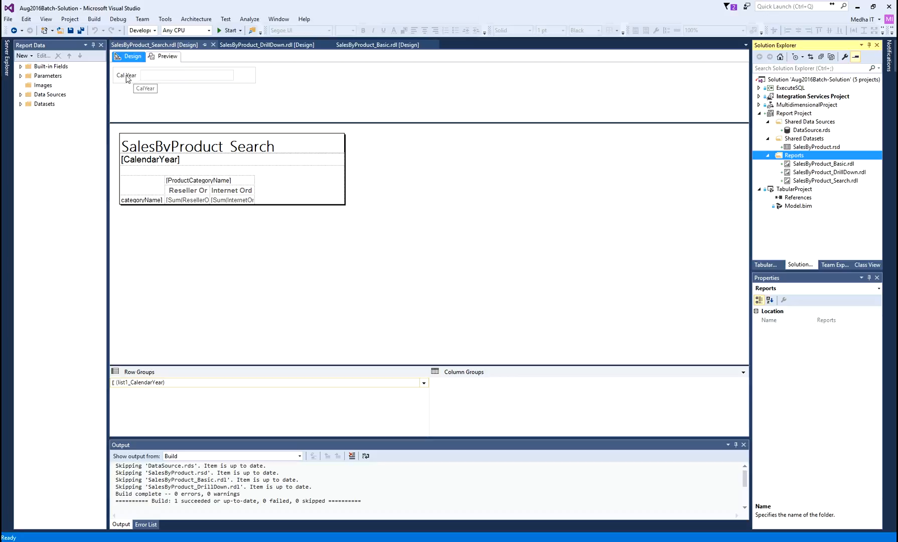
# - Change the prompt of the report's CalYear parameter to Calendar Year in its properties
pyautogui.click(20, 75)
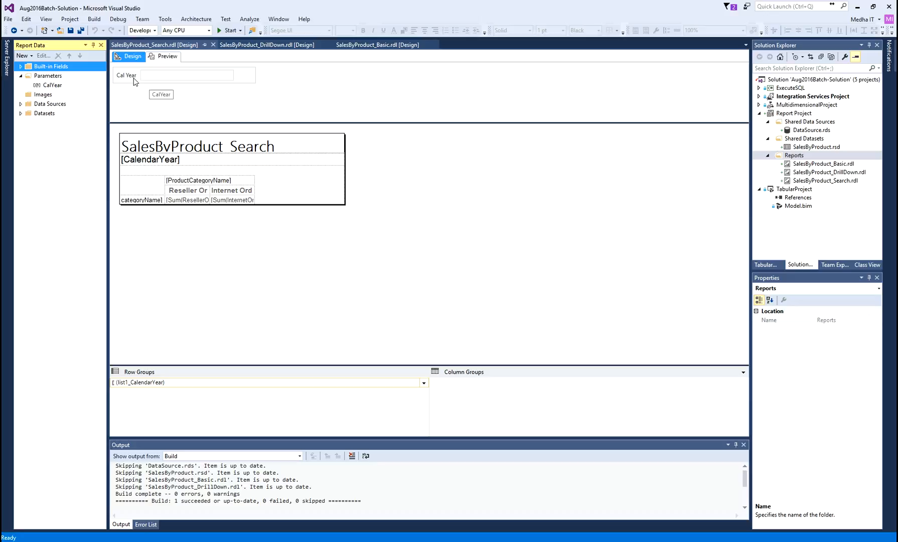
pyautogui.click(56, 85)
pyautogui.rightClick(55, 86)
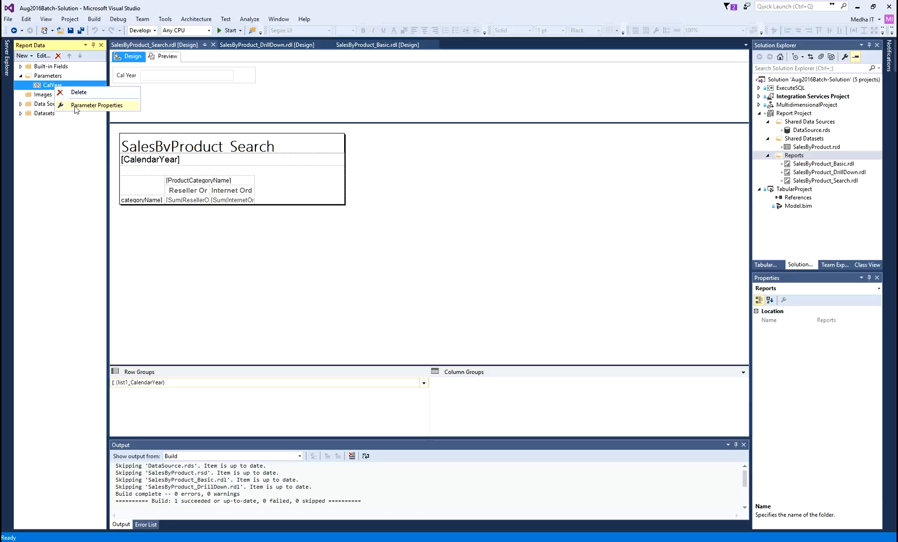
pyautogui.click(76, 105)
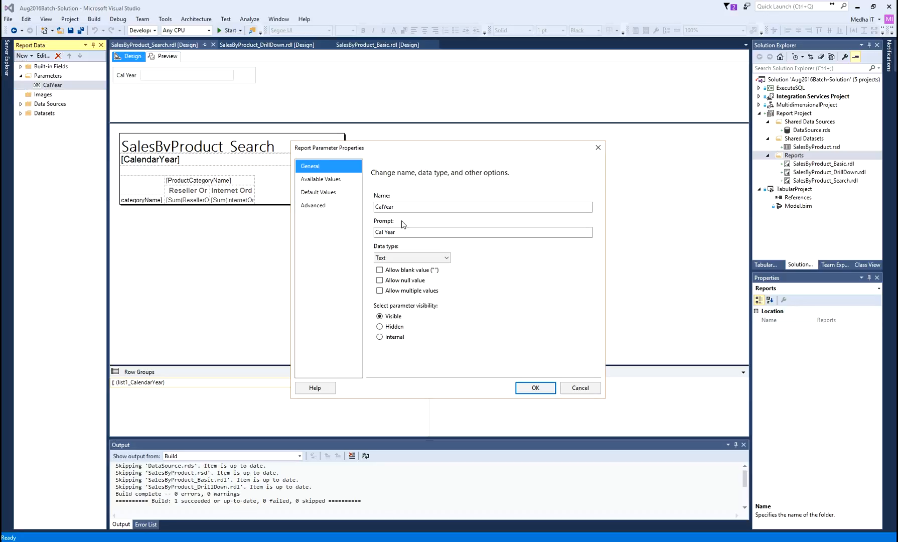
pyautogui.click(400, 207)
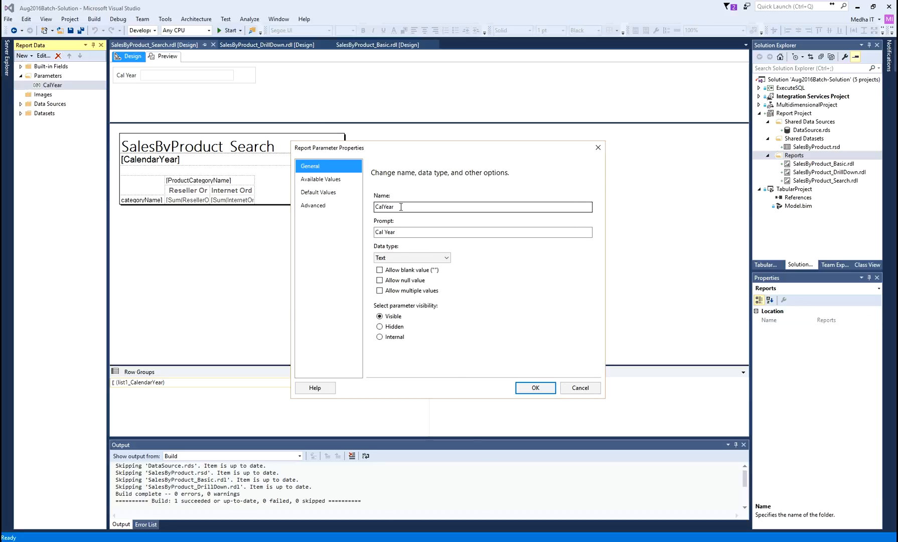
pyautogui.click(401, 232)
pyautogui.click(400, 232)
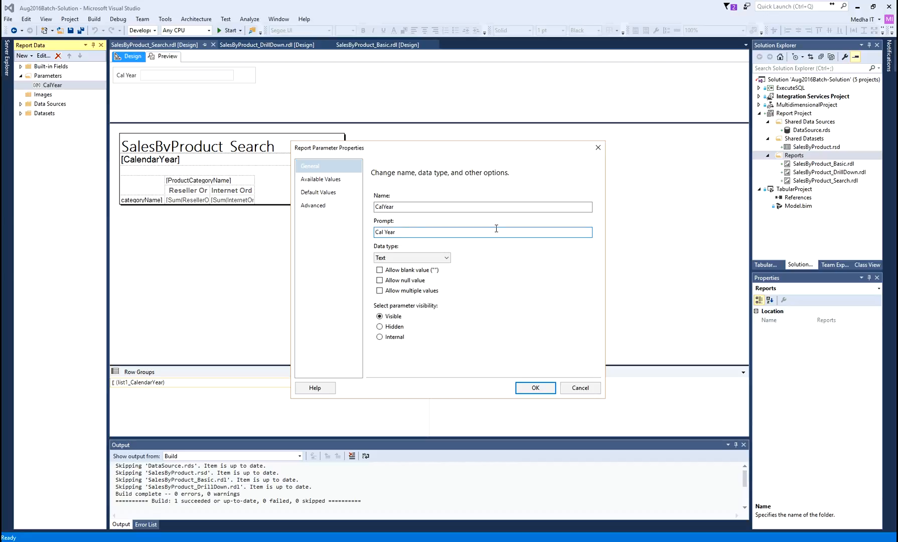
pyautogui.write('endar')
pyautogui.click(545, 386)
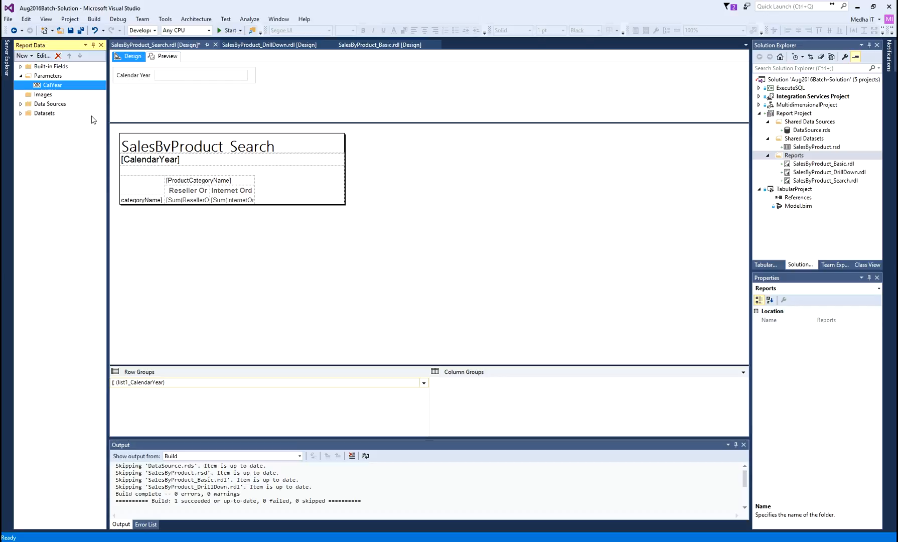
# - Review the CalYear parameter's name and its available-values options, comparing specified and query values with the stored procedure in SQL Server Management Studio, and keep None
pyautogui.doubleClick(58, 87)
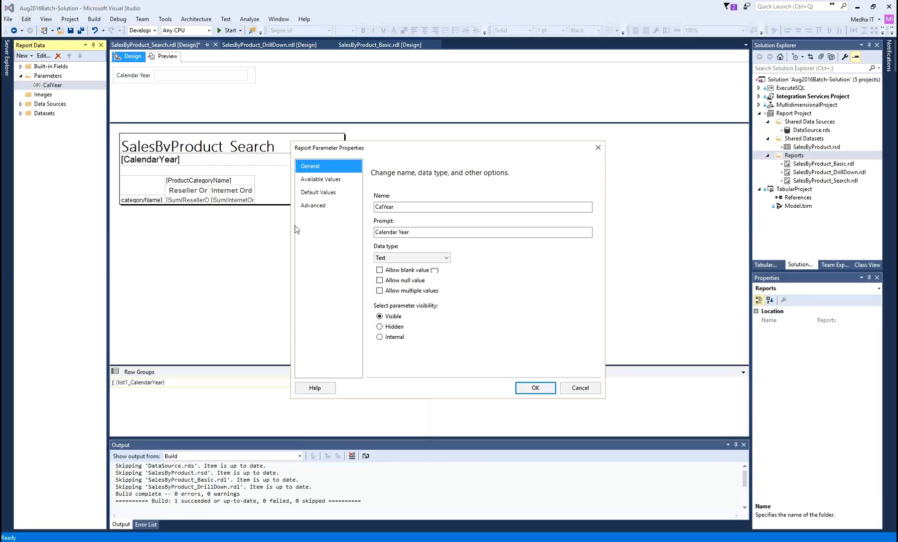
pyautogui.click(405, 206)
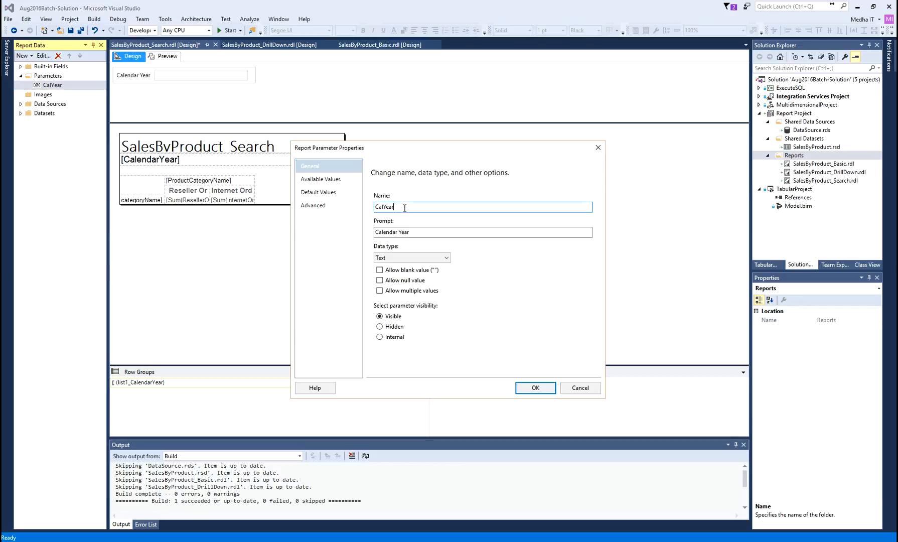
pyautogui.moveTo(417, 207); pyautogui.dragTo(373, 207)
pyautogui.click(332, 185)
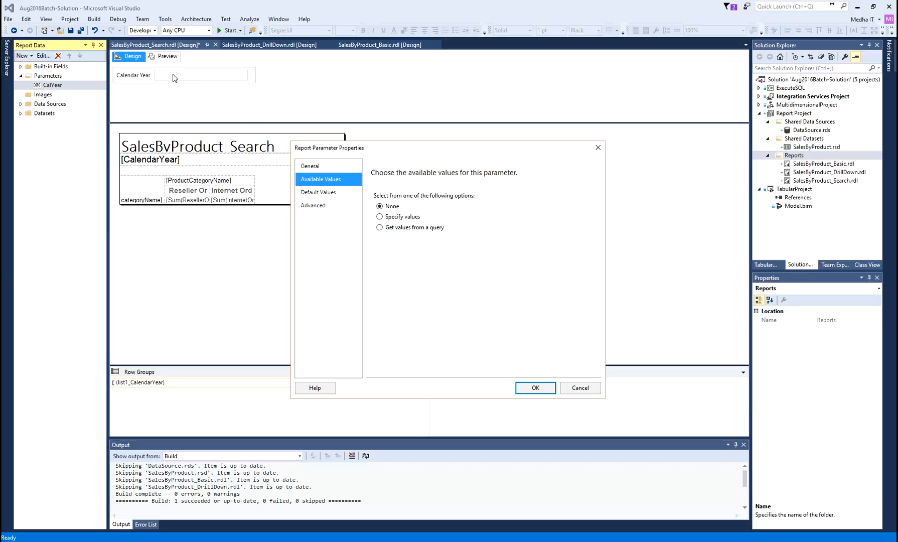
pyautogui.click(380, 216)
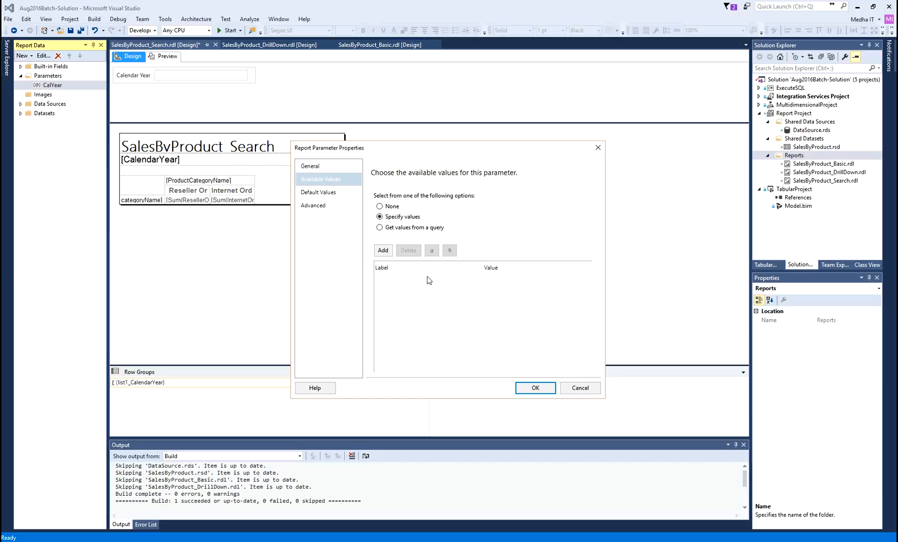
pyautogui.click(379, 227)
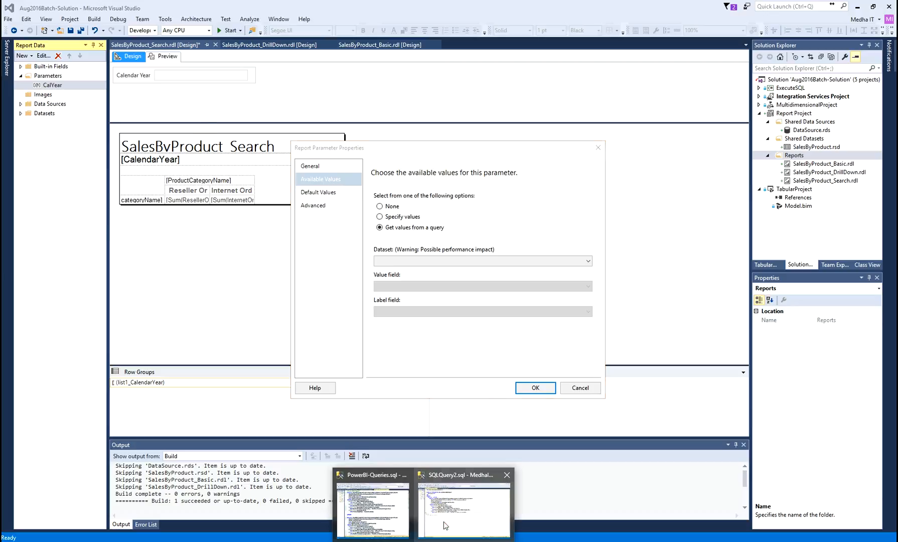
pyautogui.click(446, 521)
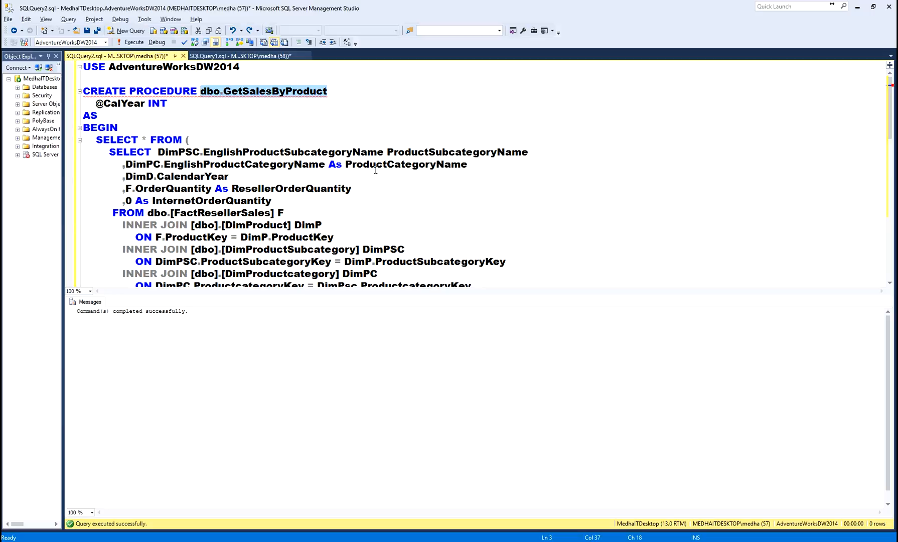
pyautogui.click(857, 6)
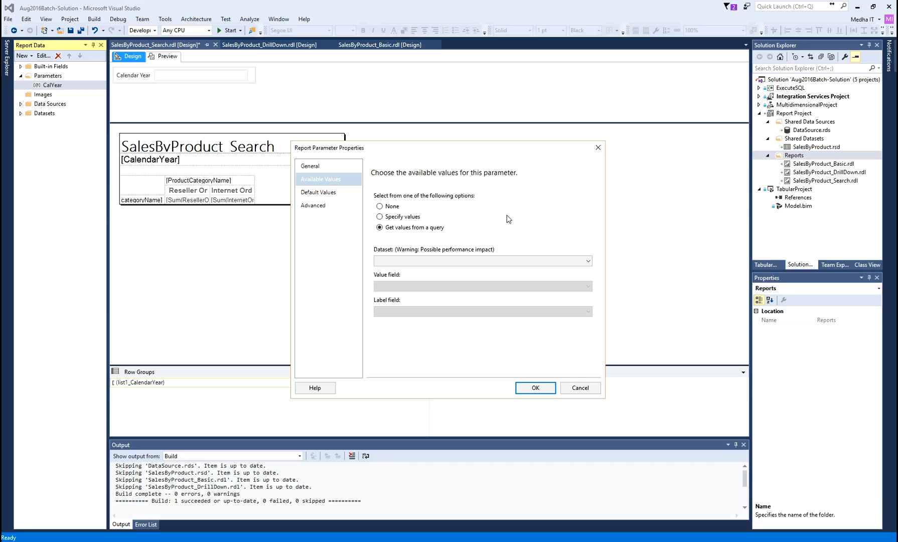
pyautogui.click(381, 206)
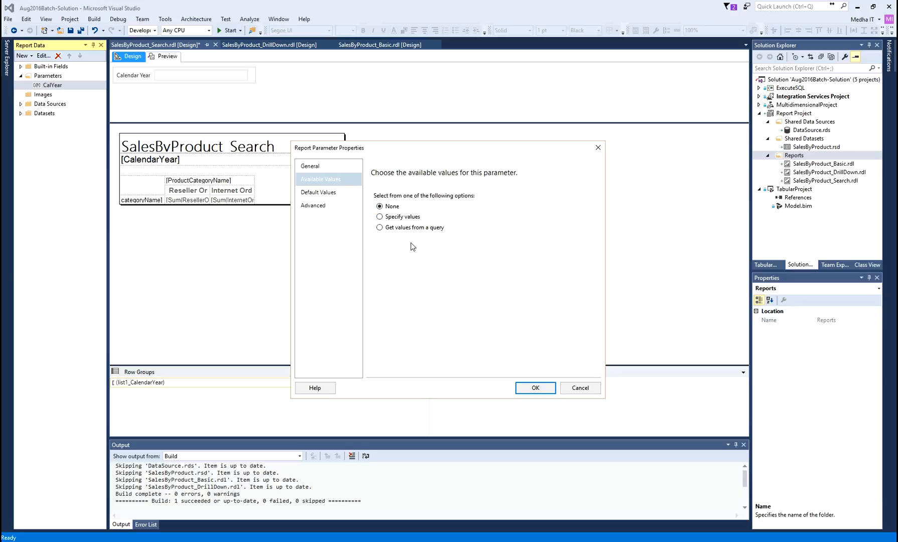
# - Review the CalYear parameter's default-value, advanced and general settings, then close its properties
pyautogui.click(337, 195)
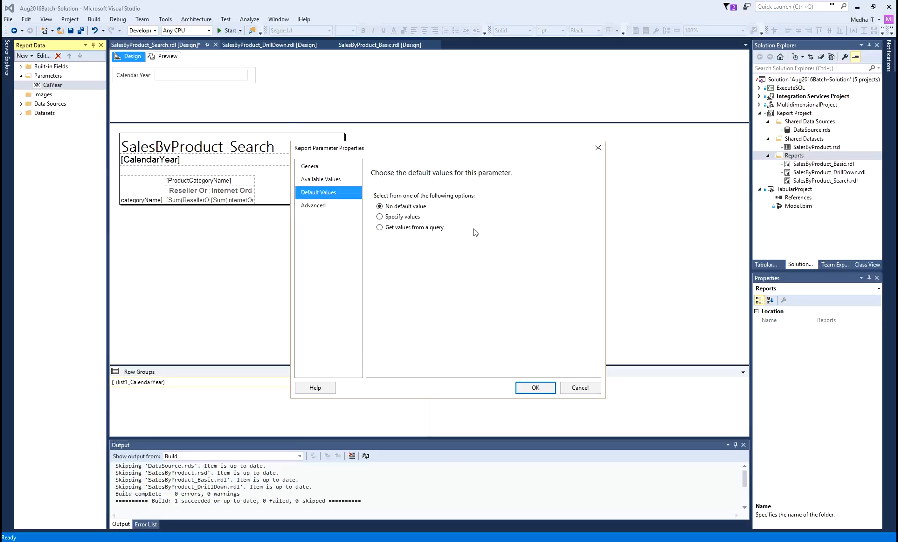
pyautogui.click(312, 205)
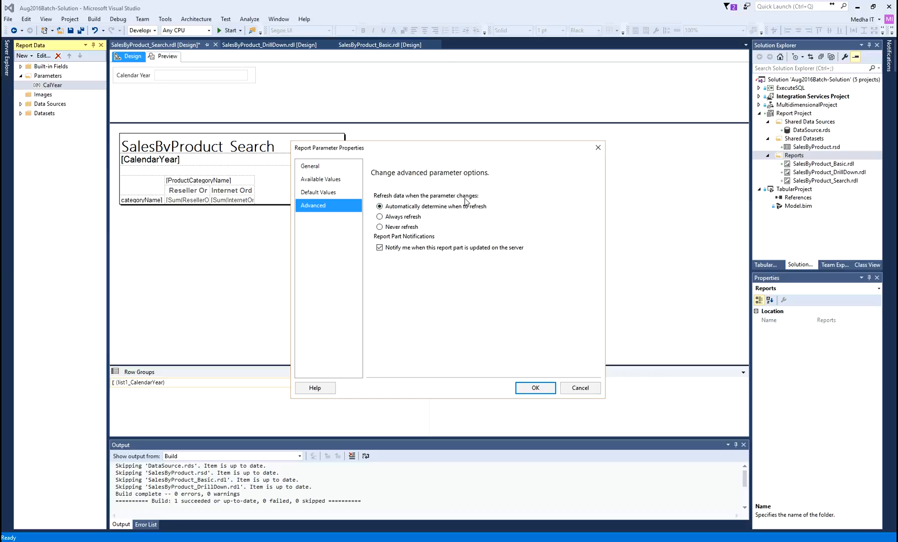
pyautogui.click(313, 166)
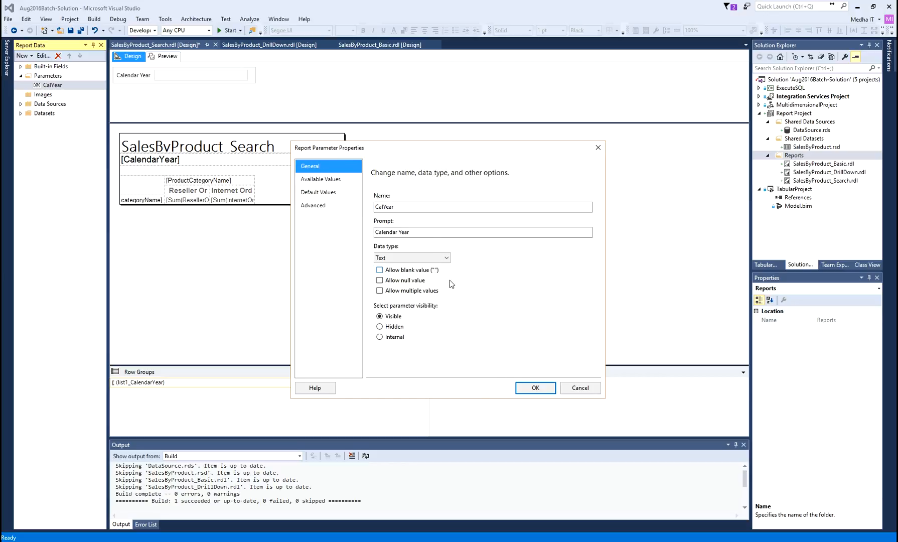
pyautogui.click(533, 388)
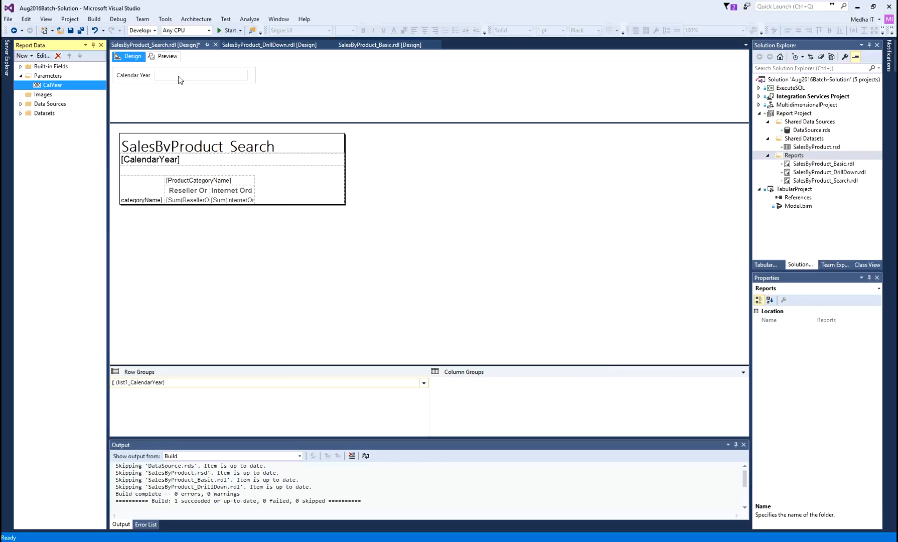
# - Preview the SalesByProduct_Search report for Calendar Year 2012 and again for 2011
pyautogui.click(167, 57)
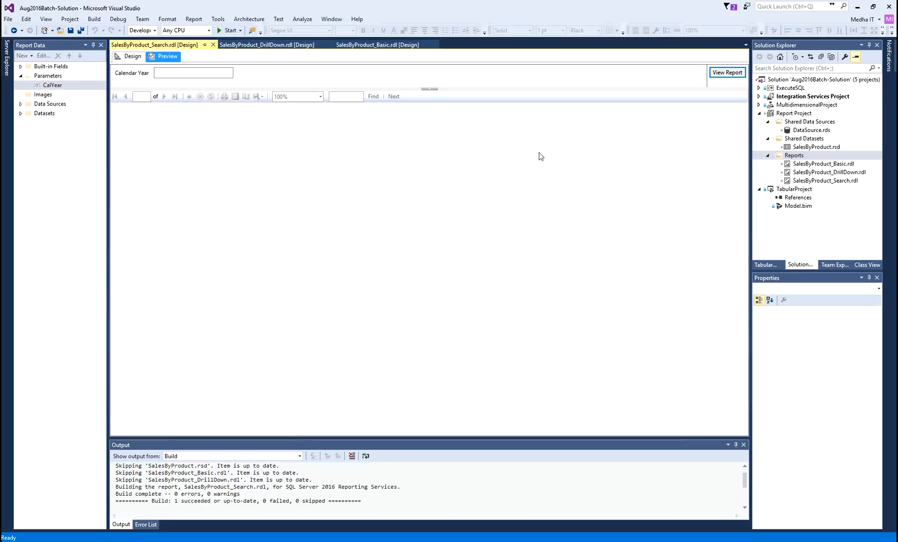
pyautogui.click(173, 74)
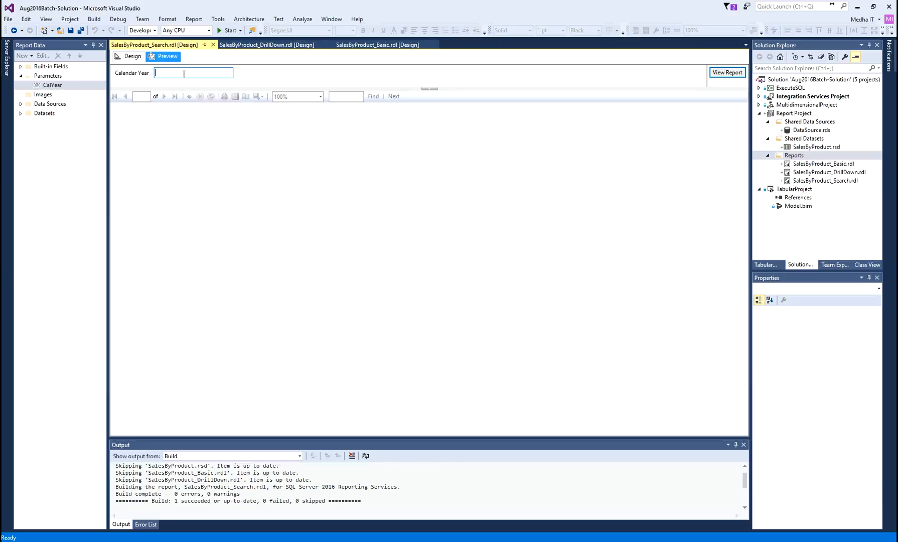
pyautogui.write('2012')
pyautogui.click(730, 74)
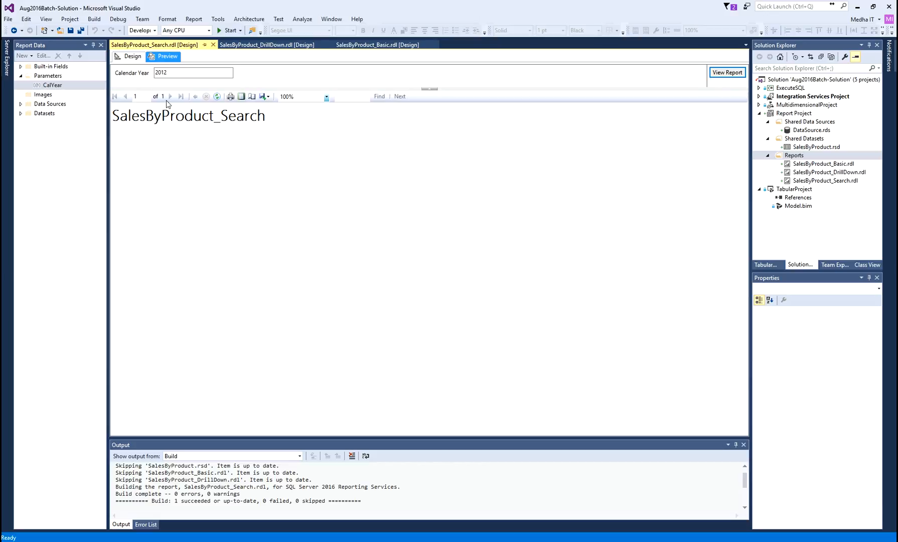
pyautogui.click(190, 72)
pyautogui.click(727, 72)
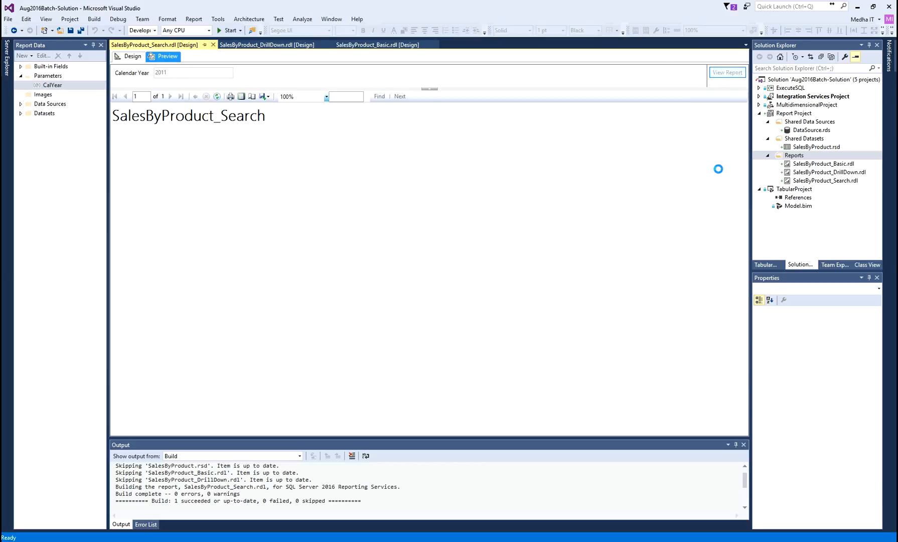
# - In SQL Server Management Studio, add the statement EXEC dbo.GetSalesByProduct below the USE line
pyautogui.hotkey('alt', 'Tab')
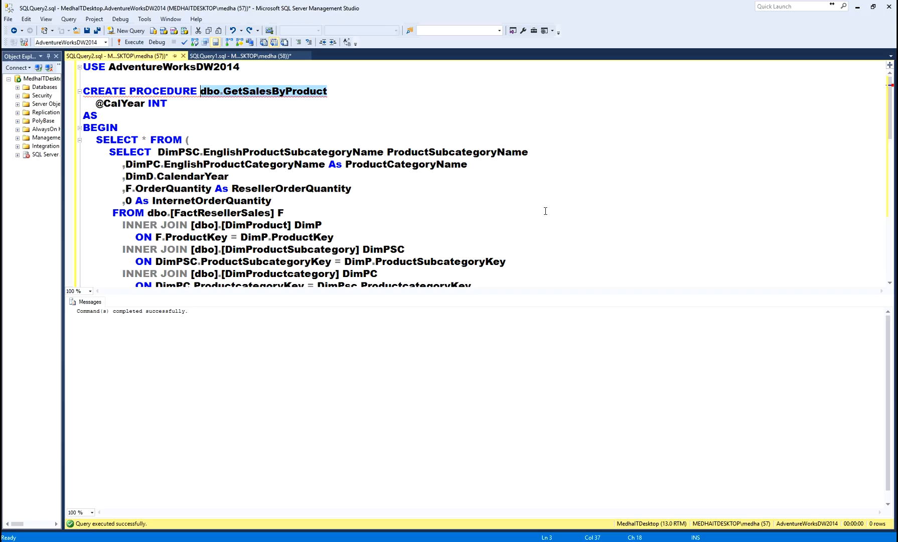
pyautogui.click(276, 93)
pyautogui.doubleClick(275, 93)
pyautogui.hotkey('ctrl', 'c')
pyautogui.click(389, 62)
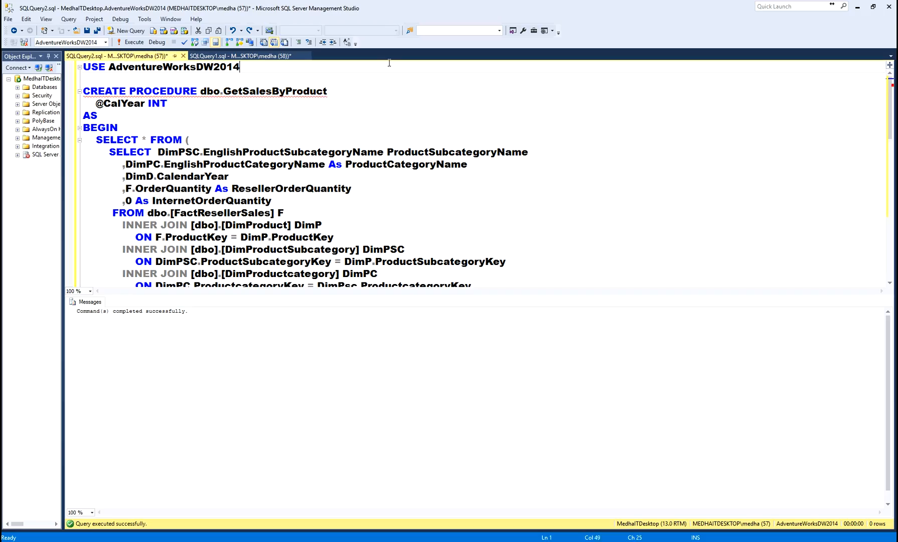
pyautogui.press('Return')
pyautogui.press('Return')
pyautogui.write('EXEC')
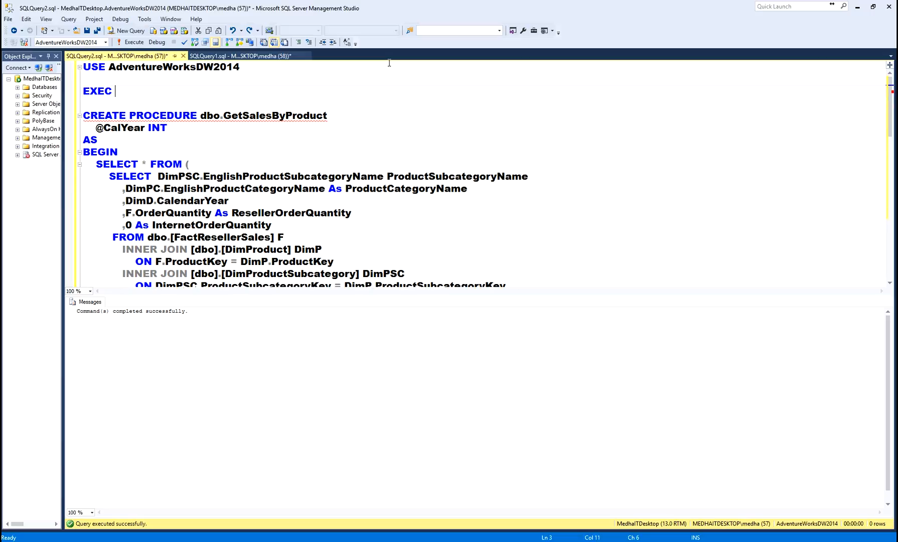
pyautogui.hotkey('ctrl', 'v')
pyautogui.hotkey('ctrl', 'Left')
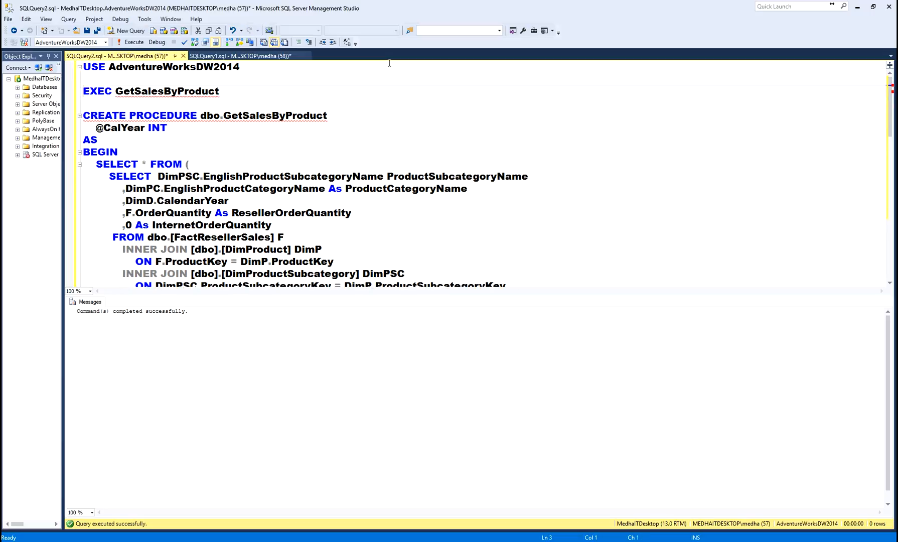
pyautogui.write('dbo.')
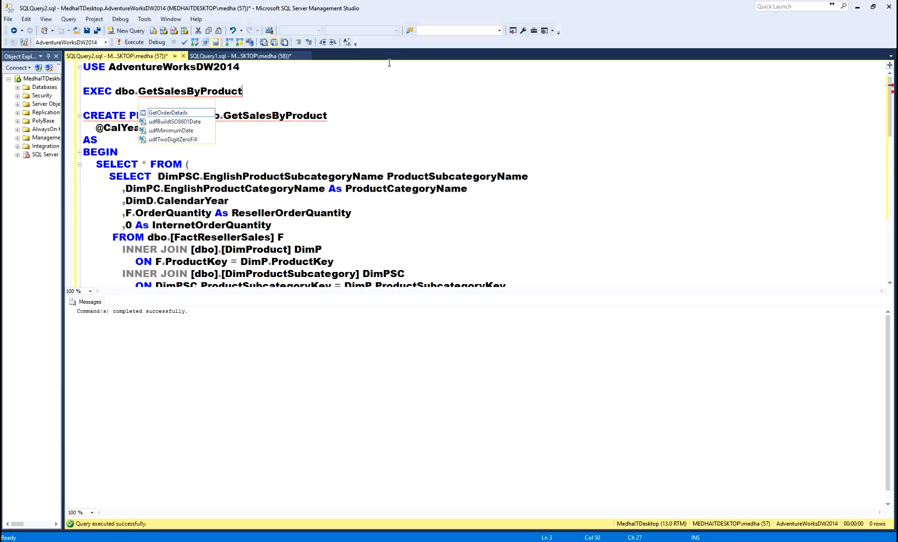
pyautogui.press('Return')
pyautogui.doubleClick(114, 140)
pyautogui.hotkey('ctrl', 'c')
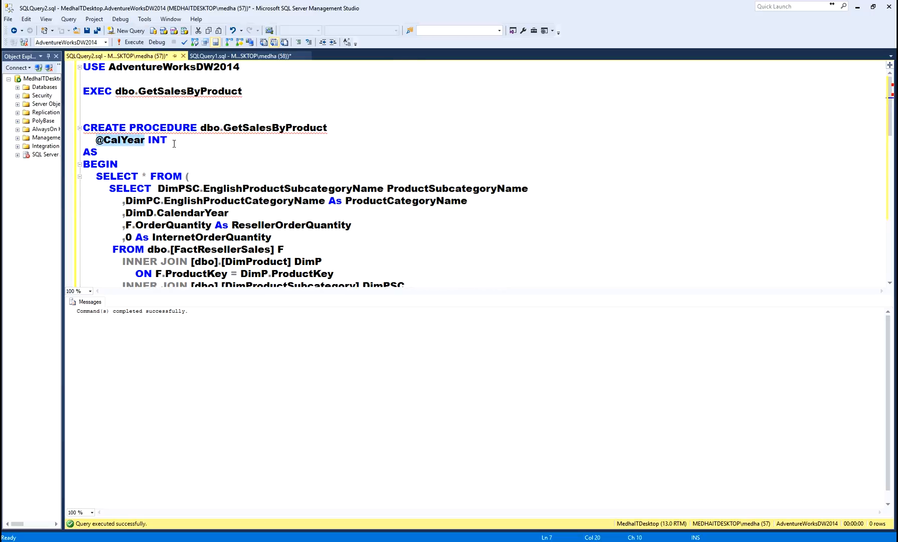
pyautogui.click(258, 102)
pyautogui.hotkey('ctrl', 'v')
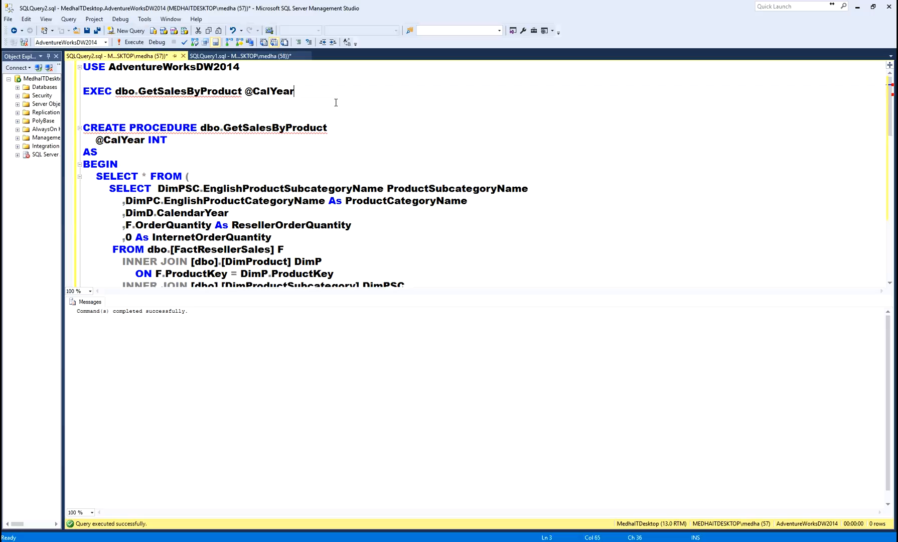
pyautogui.write('= 2011')
pyautogui.hotkey('shift', 'Home')
pyautogui.press('F5')
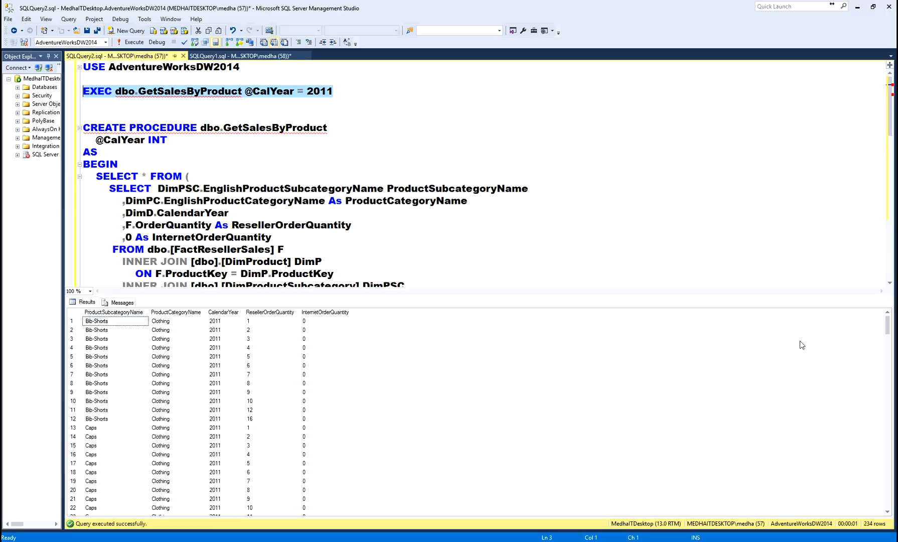
pyautogui.moveTo(892, 323); pyautogui.dragTo(887, 496)
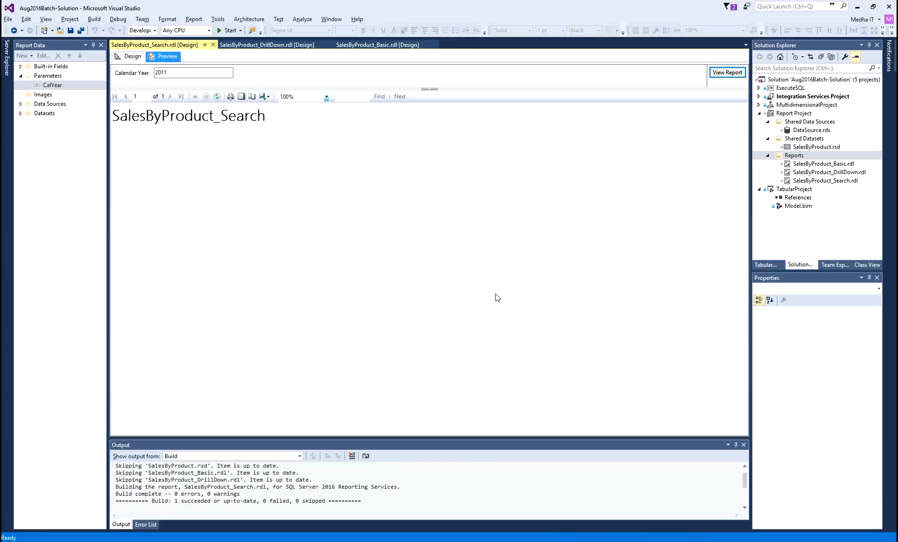
pyautogui.click(129, 56)
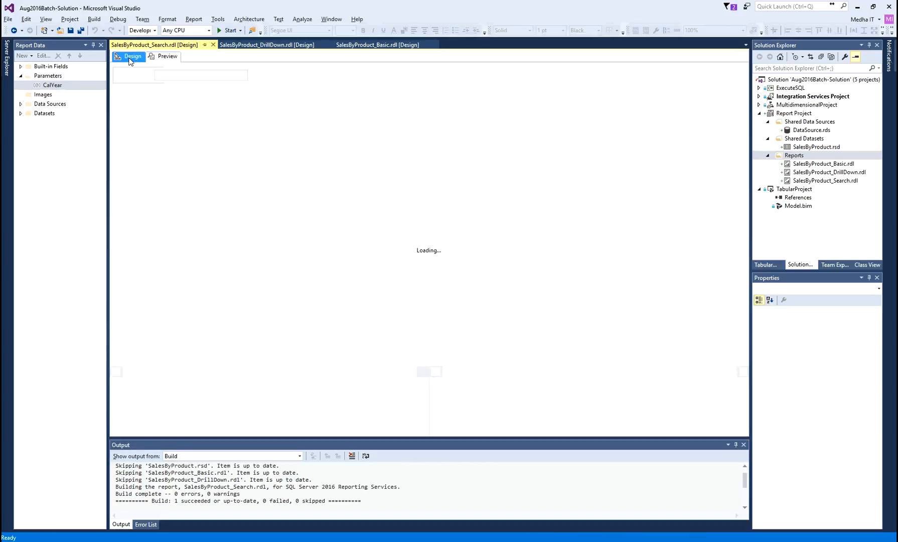
pyautogui.click(20, 113)
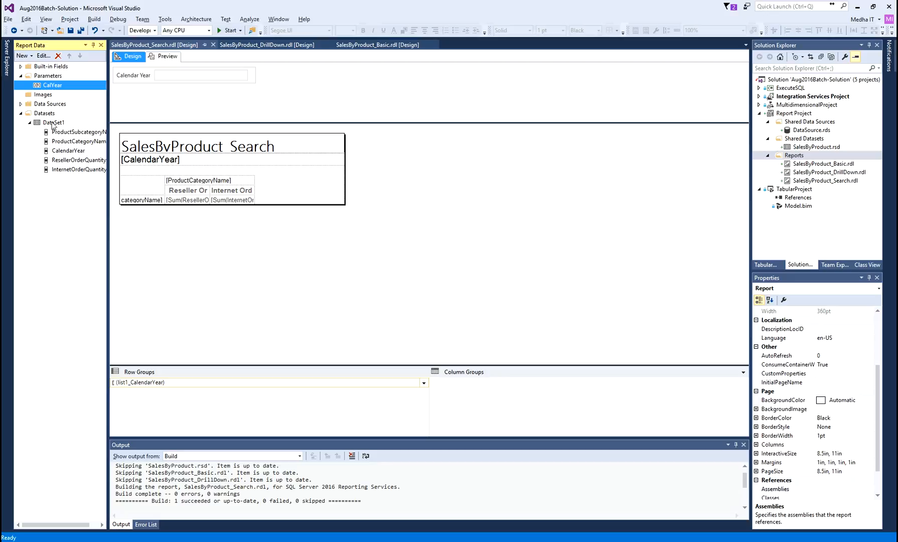
pyautogui.rightClick(53, 123)
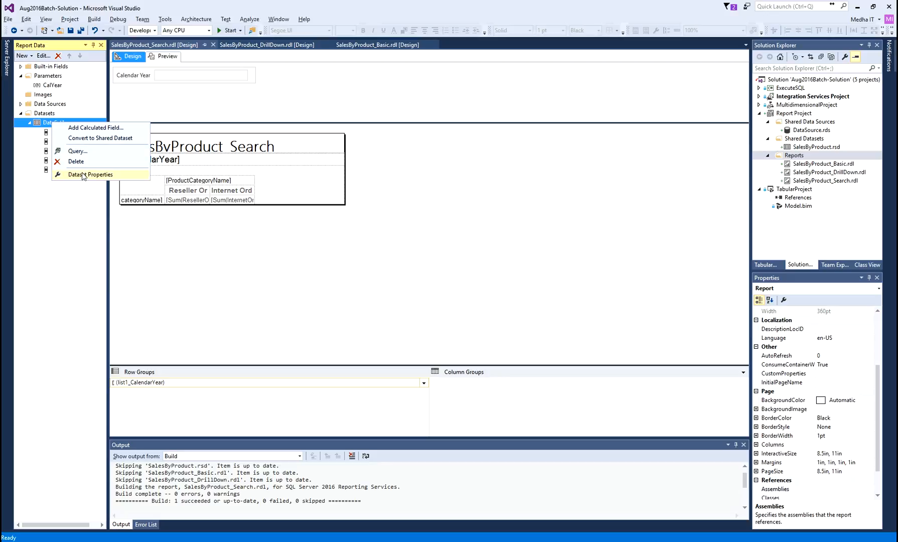
pyautogui.click(82, 174)
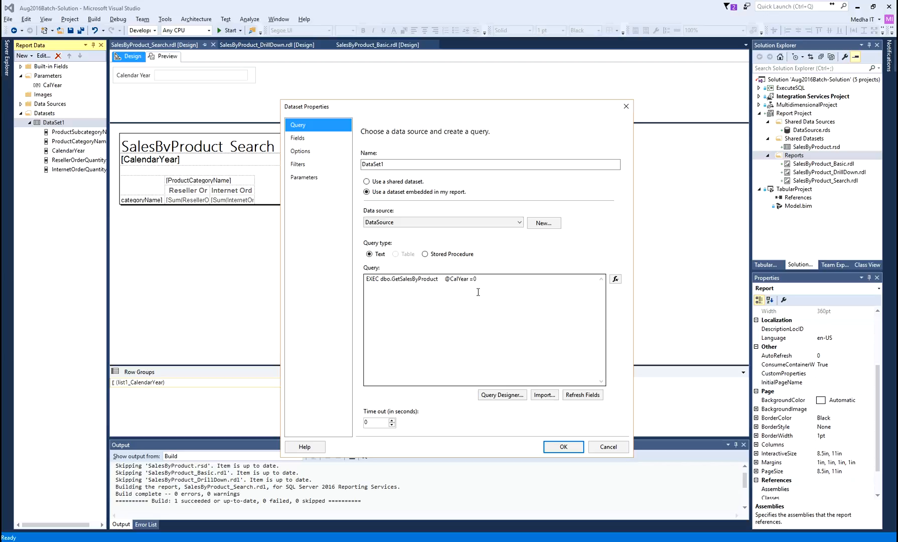
pyautogui.moveTo(478, 279); pyautogui.dragTo(342, 280)
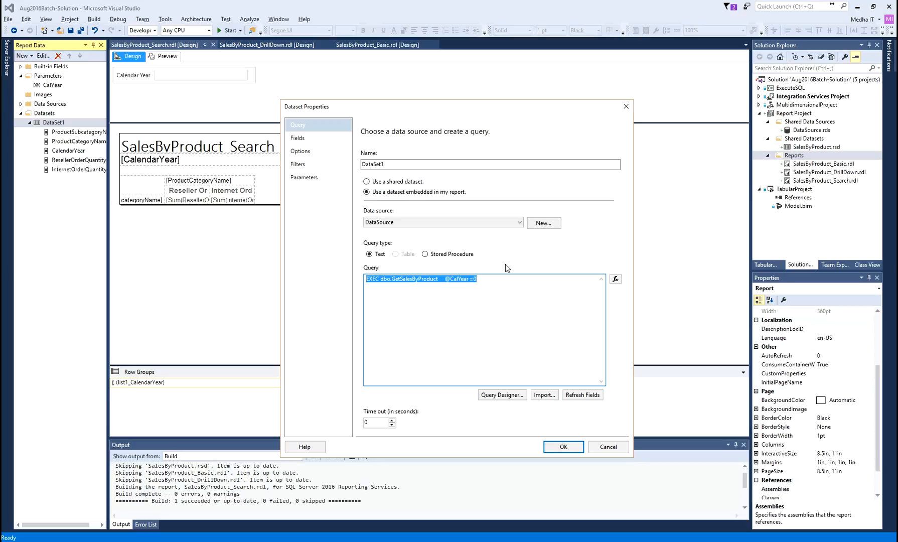
pyautogui.doubleClick(456, 279)
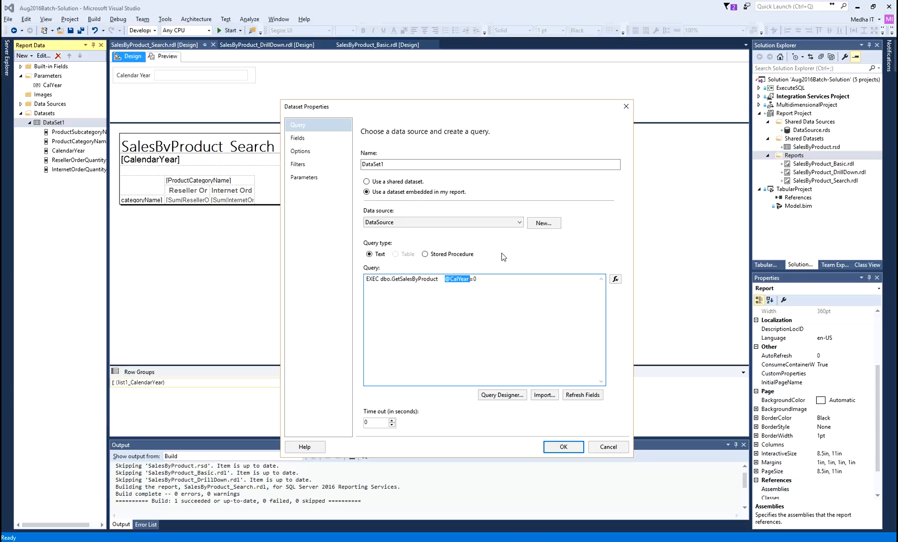
pyautogui.click(463, 288)
pyautogui.hotkey('ctrl', 'a')
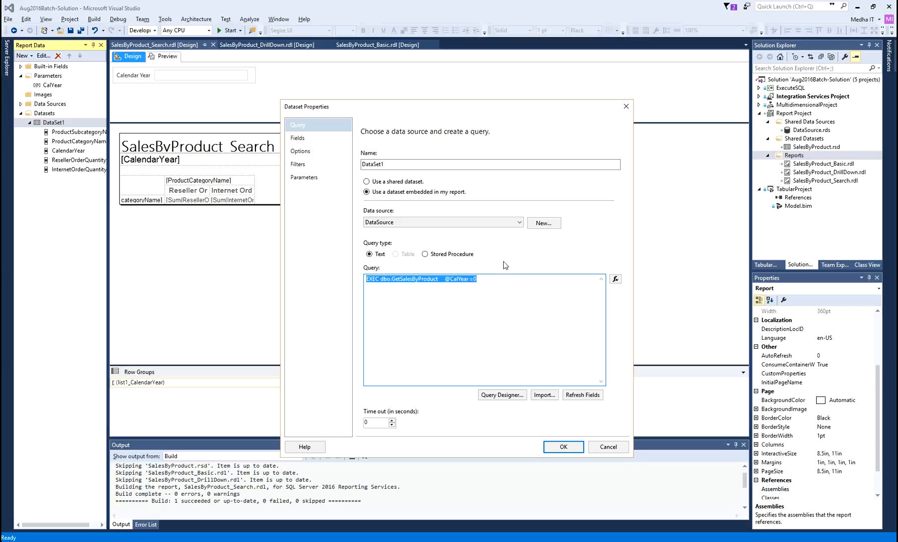
pyautogui.click(483, 279)
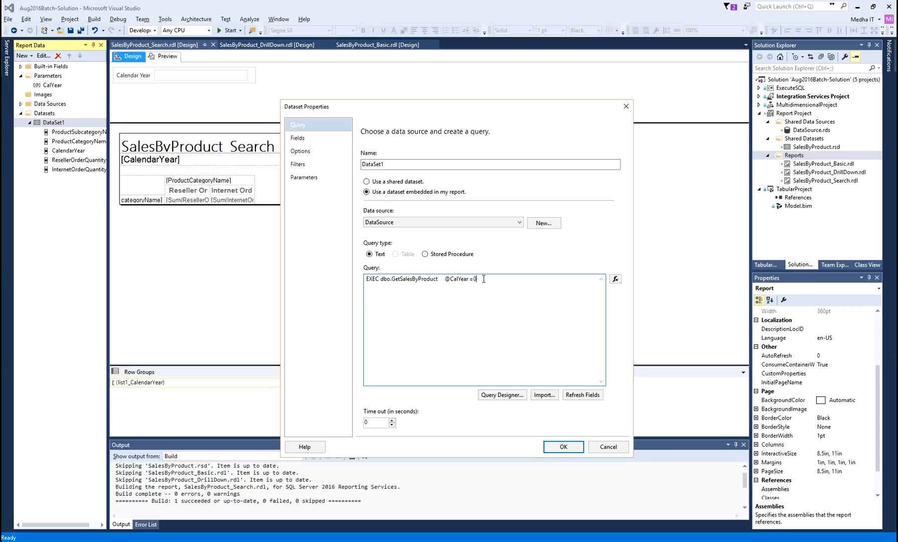
pyautogui.moveTo(483, 279); pyautogui.dragTo(358, 281)
pyautogui.hotkey('ctrl', 'c')
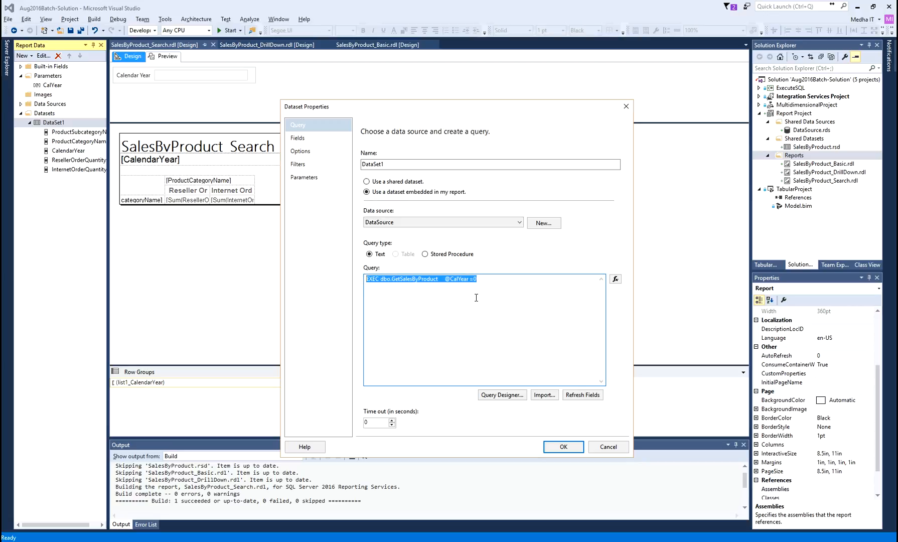
pyautogui.hotkey('alt', 'Tab')
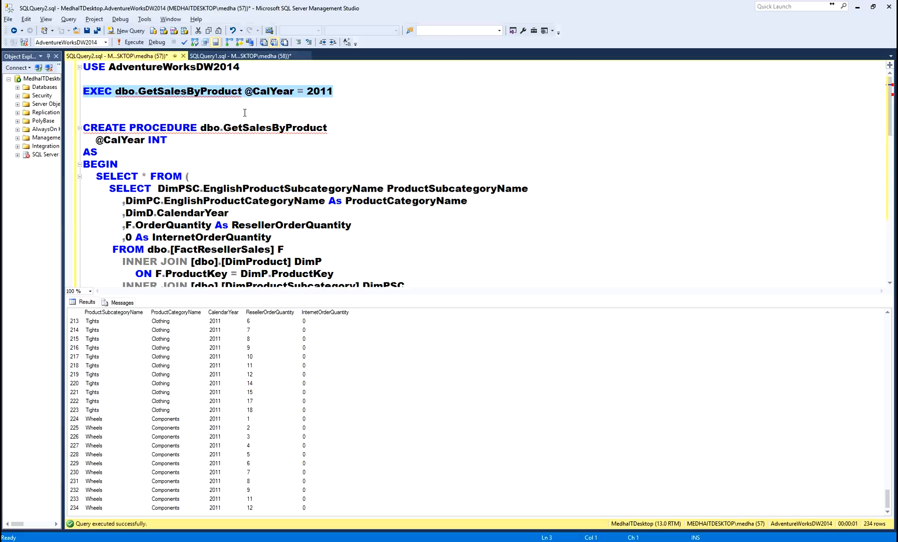
pyautogui.click(243, 112)
pyautogui.hotkey('ctrl', 'v')
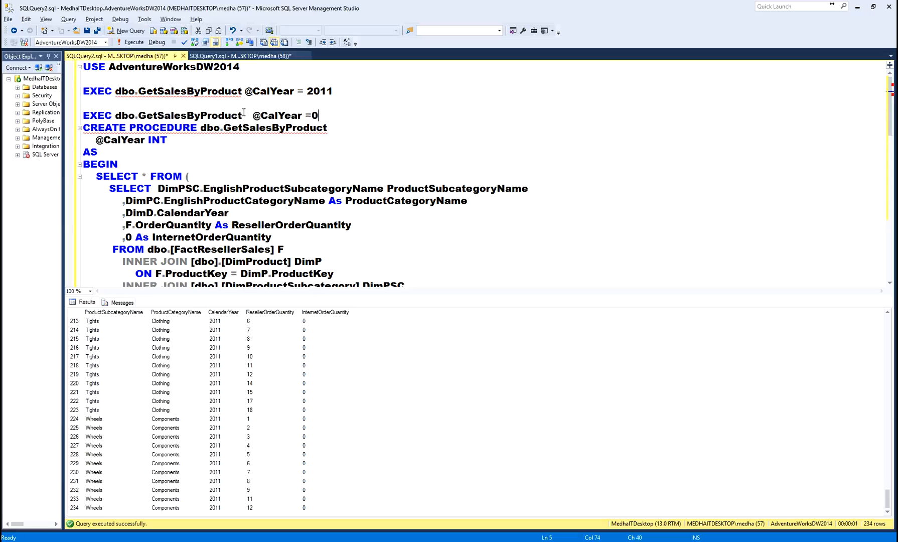
pyautogui.press('Return')
pyautogui.hotkey('shift', 'Up')
pyautogui.press('F5')
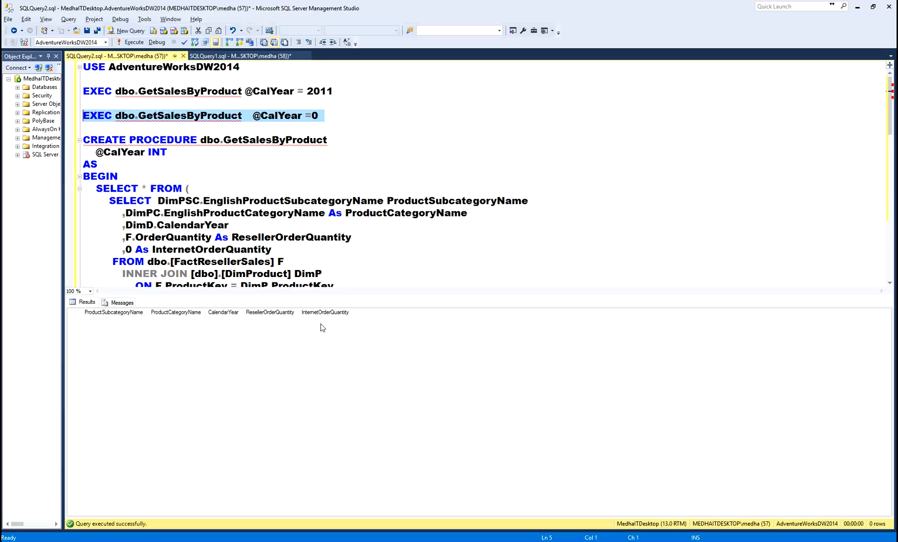
# - Switch back to Visual Studio and change DataSet1's query type to Stored Procedure
pyautogui.hotkey('alt', 'Tab')
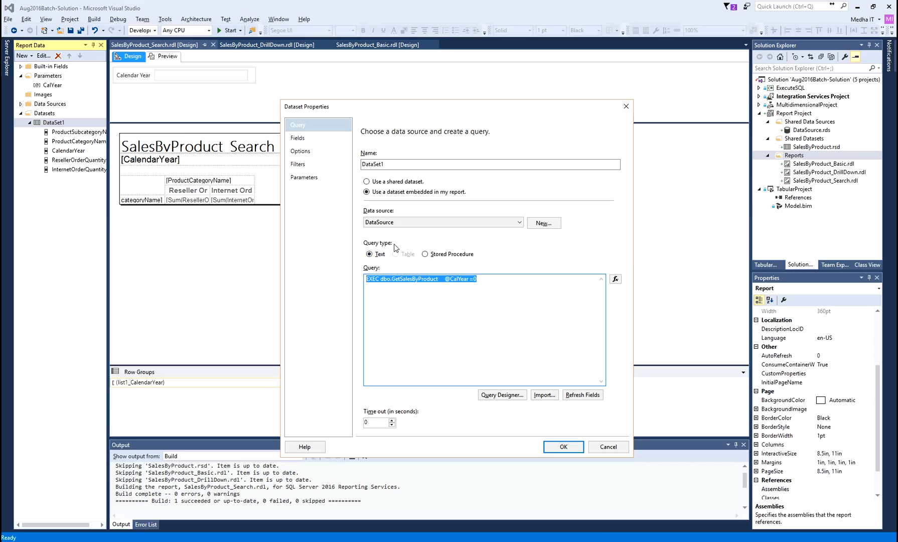
pyautogui.doubleClick(409, 279)
pyautogui.moveTo(424, 260)
pyautogui.mouseDown()
pyautogui.moveTo(478, 249)
pyautogui.moveTo(412, 249)
pyautogui.moveTo(425, 259)
pyautogui.mouseUp()
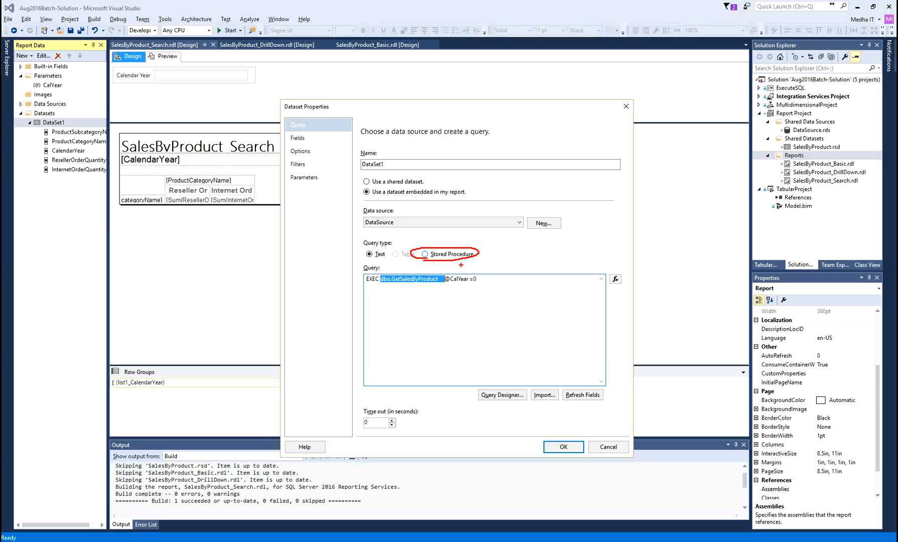
pyautogui.click(425, 253)
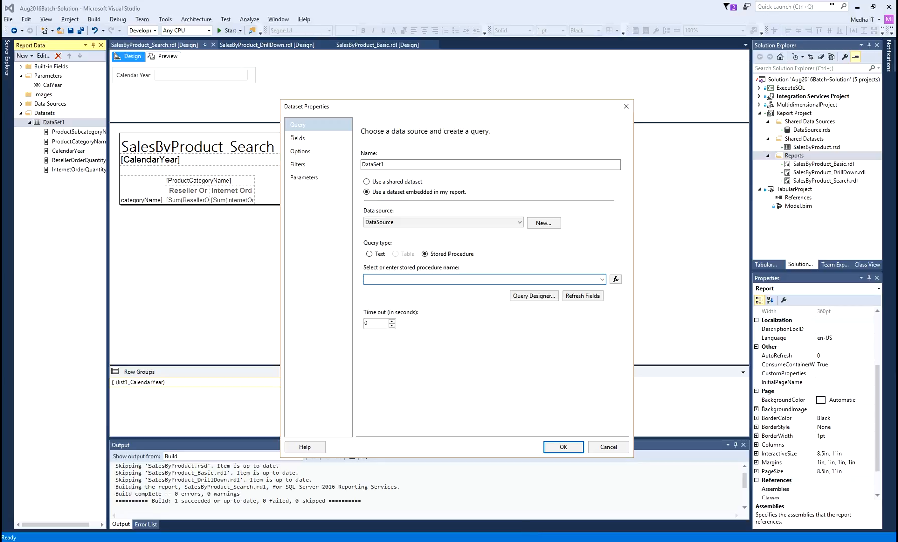
# - Copy the procedure name GetSalesByProduct from the Management Studio script and choose it as DataSet1's stored procedure in Visual Studio
pyautogui.click(425, 540)
pyautogui.click(472, 487)
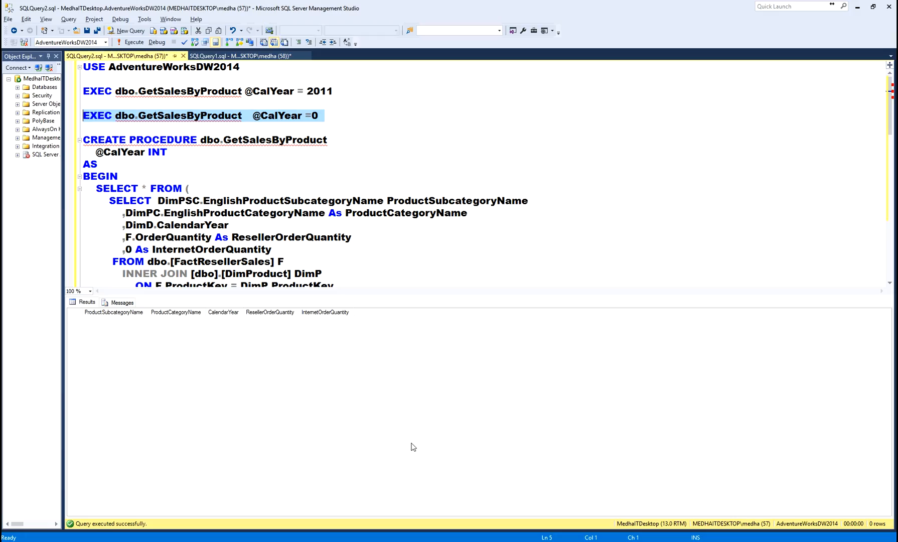
pyautogui.doubleClick(224, 120)
pyautogui.hotkey('ctrl', 'c')
pyautogui.hotkey('alt', 'Tab')
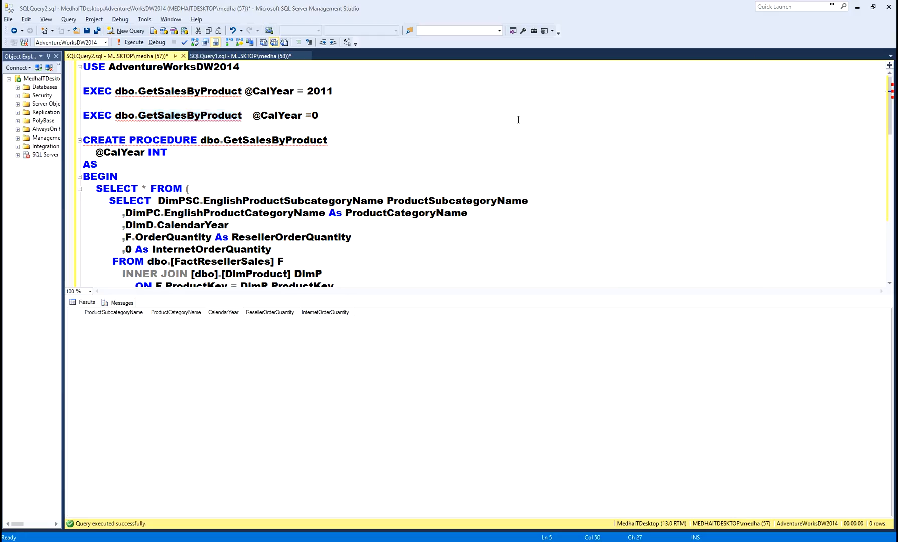
pyautogui.hotkey('ctrl', 'v')
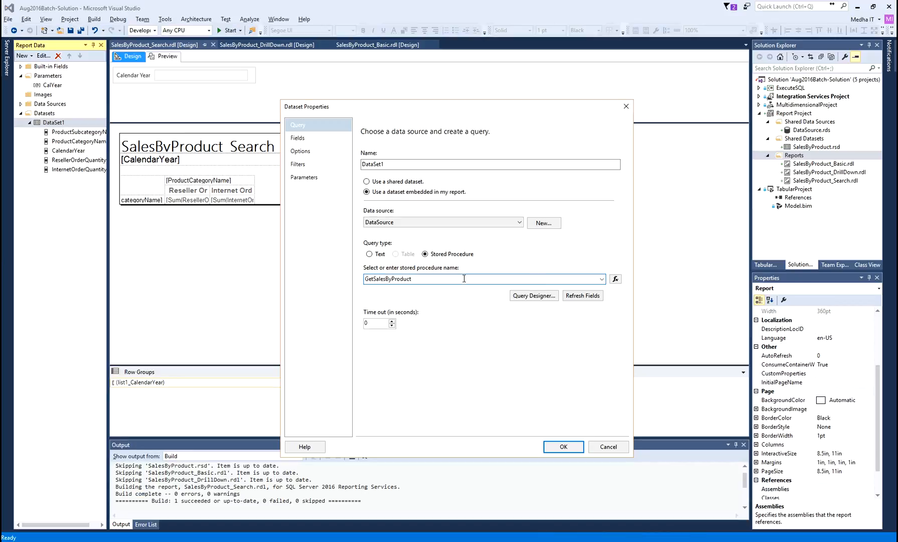
pyautogui.click(602, 279)
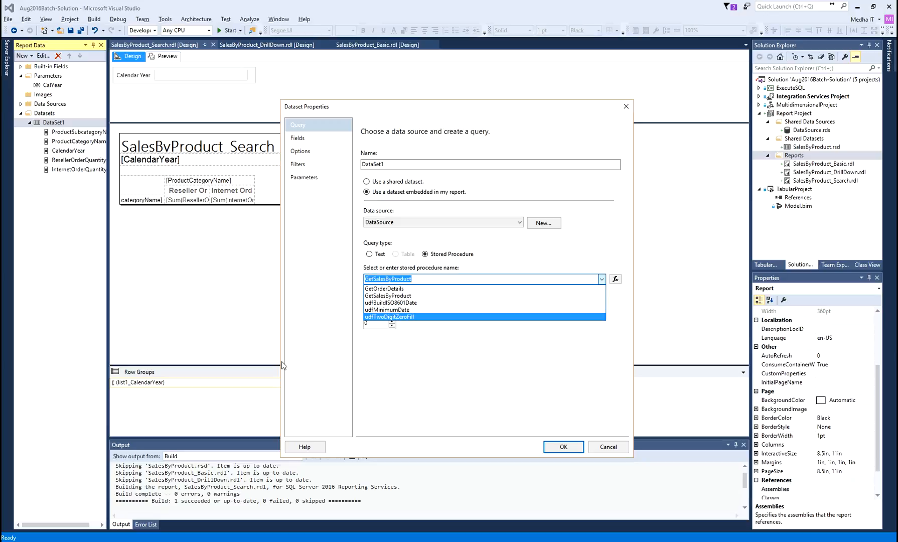
pyautogui.click(389, 295)
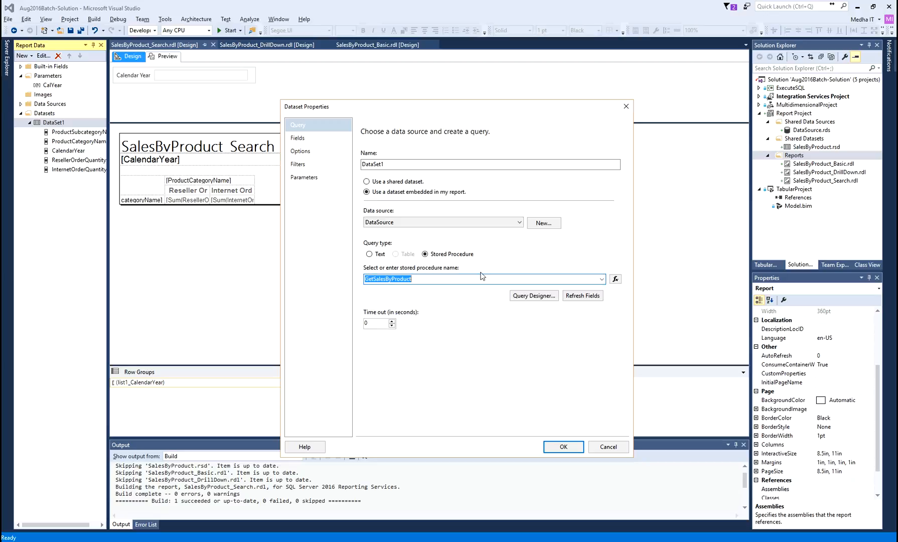
# - Compare DataSet1's field list with the columns selected in the GetSalesByProduct procedure script in Management Studio
pyautogui.click(470, 278)
pyautogui.hotkey('alt', 'Tab')
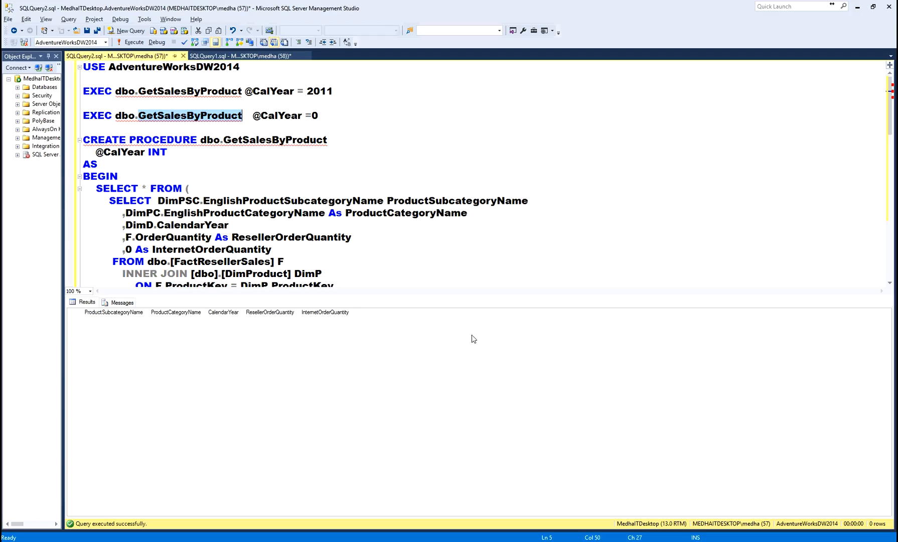
pyautogui.hotkey('alt', 'Tab')
pyautogui.hotkey('alt', 'Tab')
pyautogui.hotkey('alt', 'Tab')
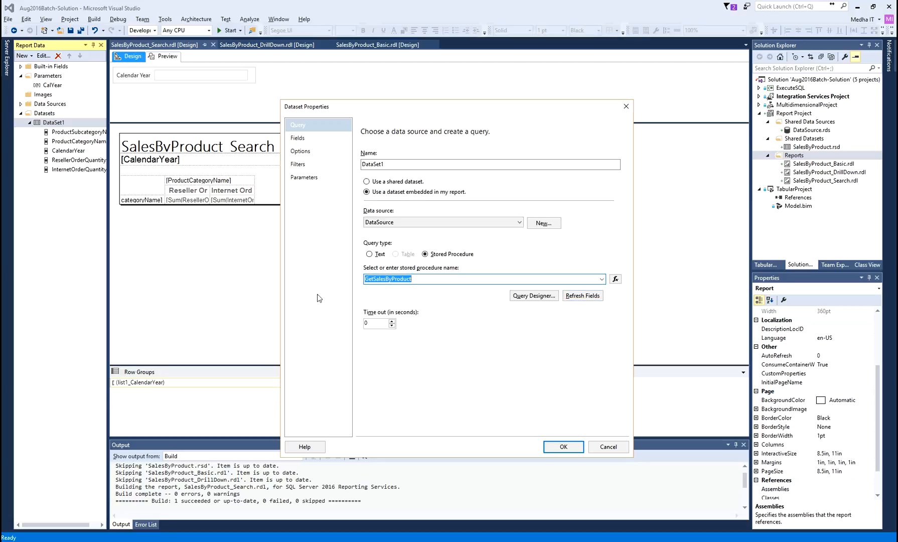
pyautogui.click(297, 138)
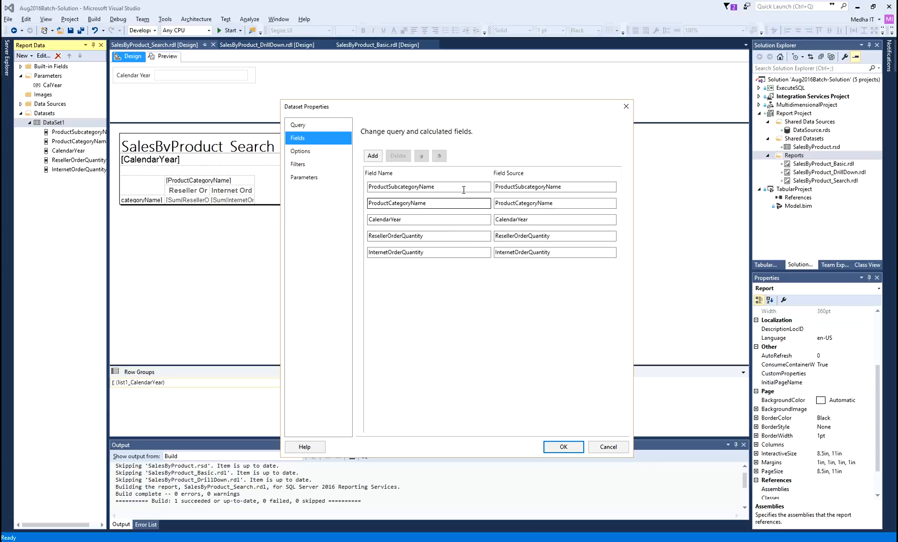
pyautogui.hotkey('alt', 'Tab')
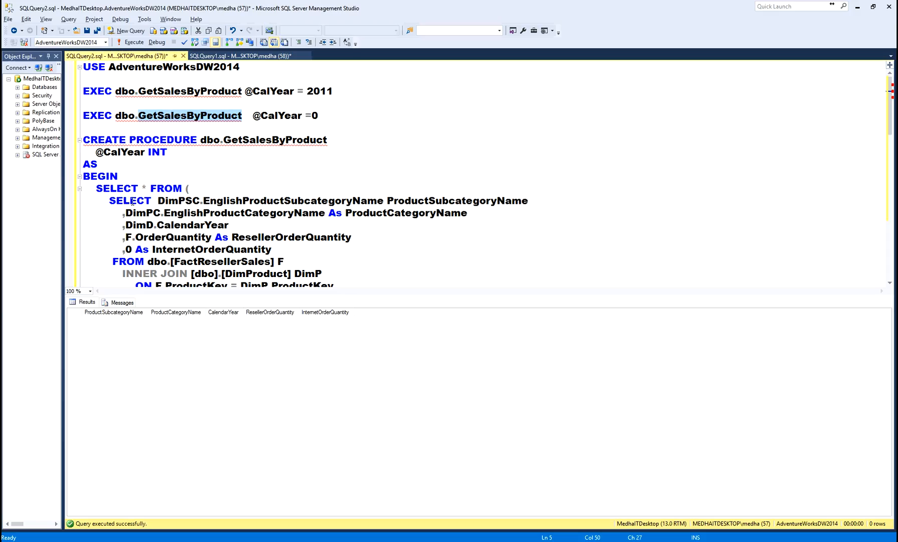
pyautogui.moveTo(110, 199); pyautogui.dragTo(370, 245)
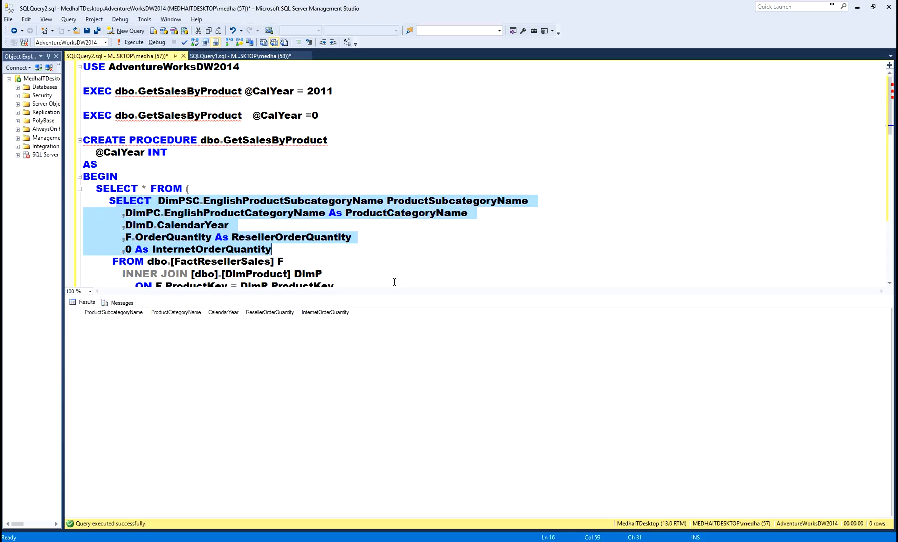
pyautogui.hotkey('alt', 'Tab')
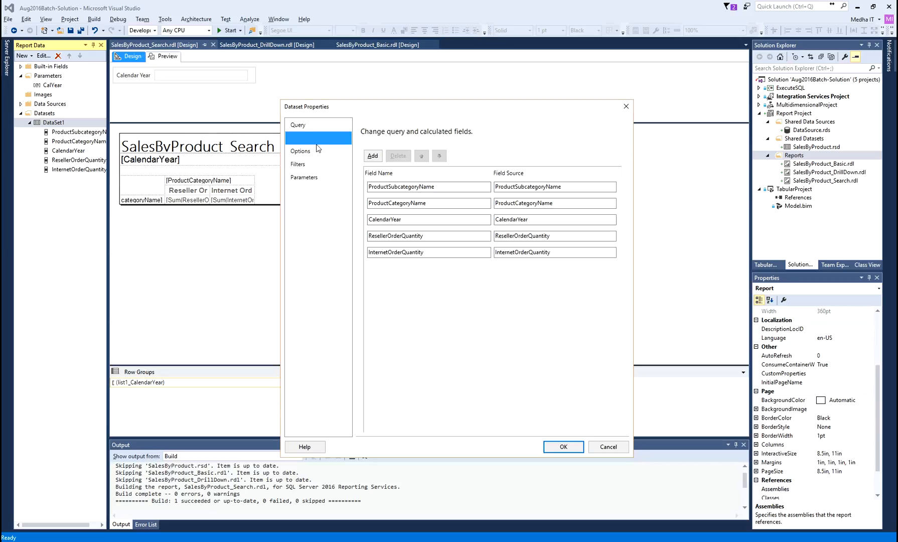
pyautogui.click(323, 126)
pyautogui.click(581, 295)
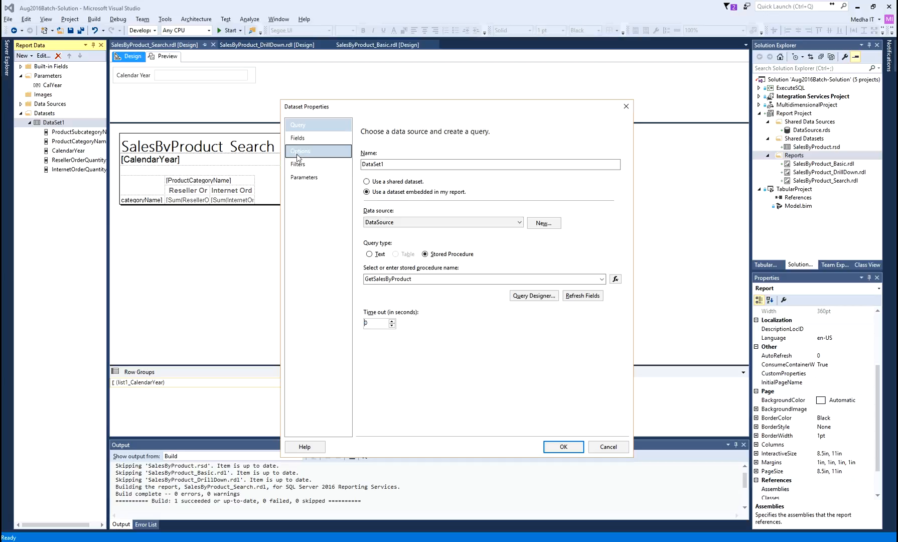
pyautogui.click(294, 178)
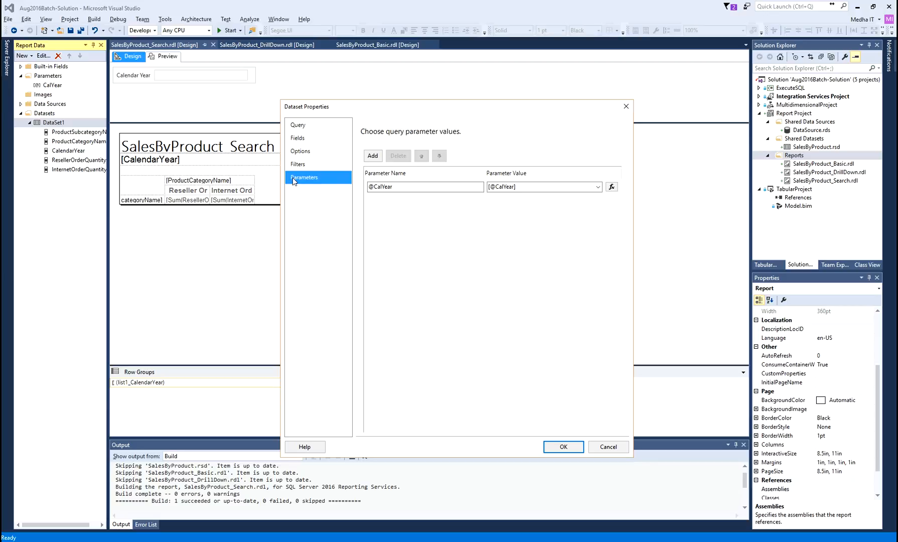
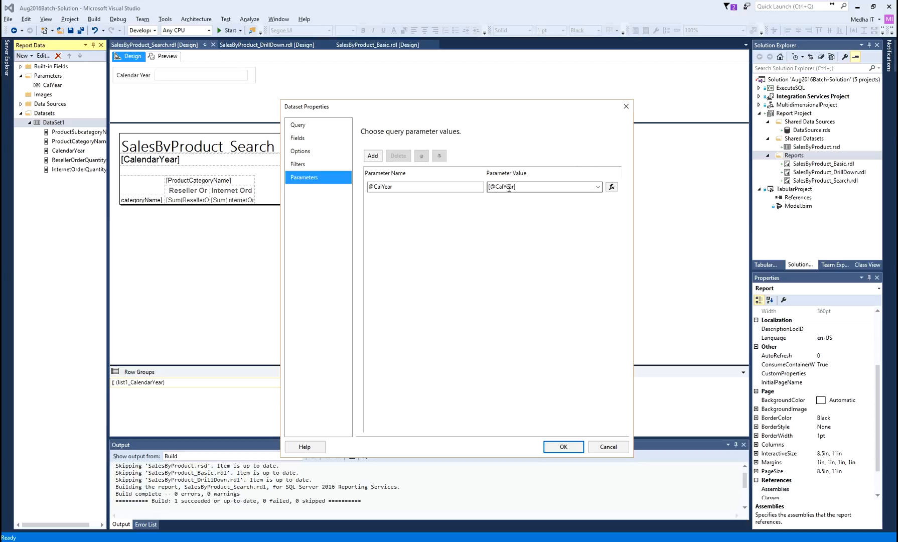
pyautogui.click(492, 188)
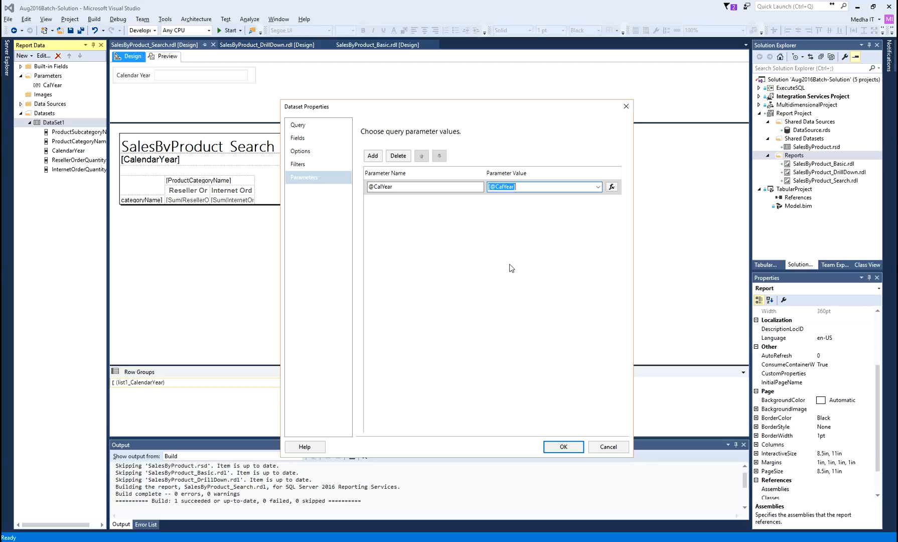
pyautogui.click(598, 186)
pyautogui.click(512, 197)
pyautogui.moveTo(488, 191)
pyautogui.mouseDown()
pyautogui.moveTo(404, 120)
pyautogui.moveTo(202, 84)
pyautogui.mouseUp()
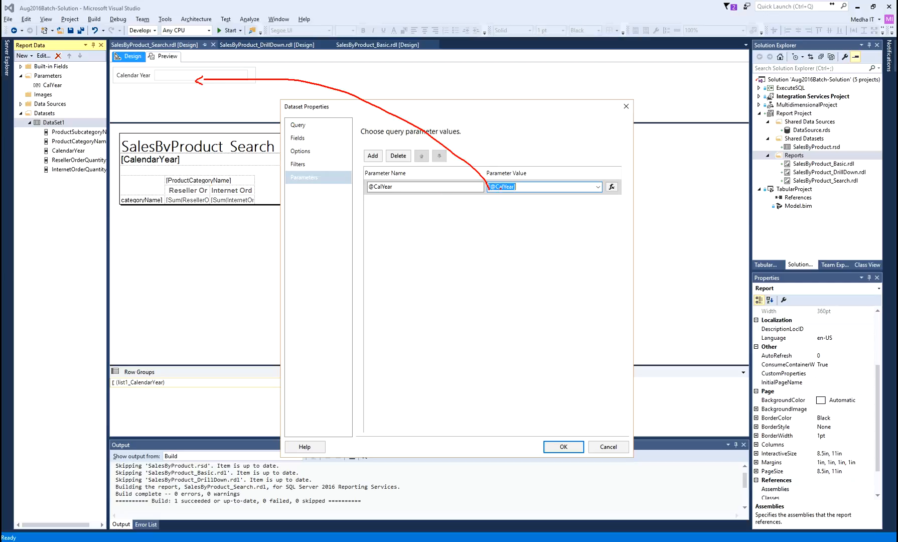
pyautogui.moveTo(498, 189)
pyautogui.mouseDown()
pyautogui.moveTo(342, 90)
pyautogui.moveTo(186, 79)
pyautogui.moveTo(73, 84)
pyautogui.mouseUp()
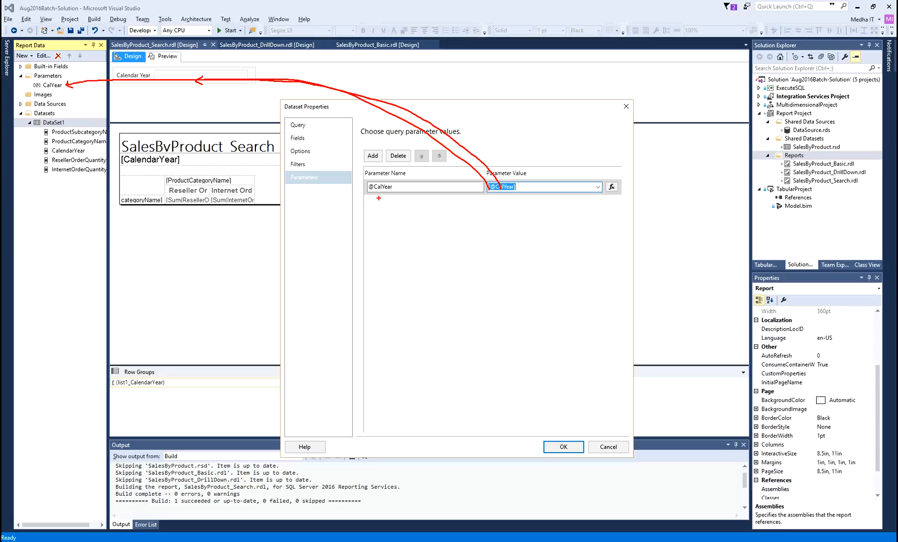
pyautogui.moveTo(371, 192)
pyautogui.mouseDown()
pyautogui.moveTo(398, 190)
pyautogui.moveTo(393, 176)
pyautogui.moveTo(362, 178)
pyautogui.moveTo(370, 191)
pyautogui.mouseUp()
pyautogui.press('Escape')
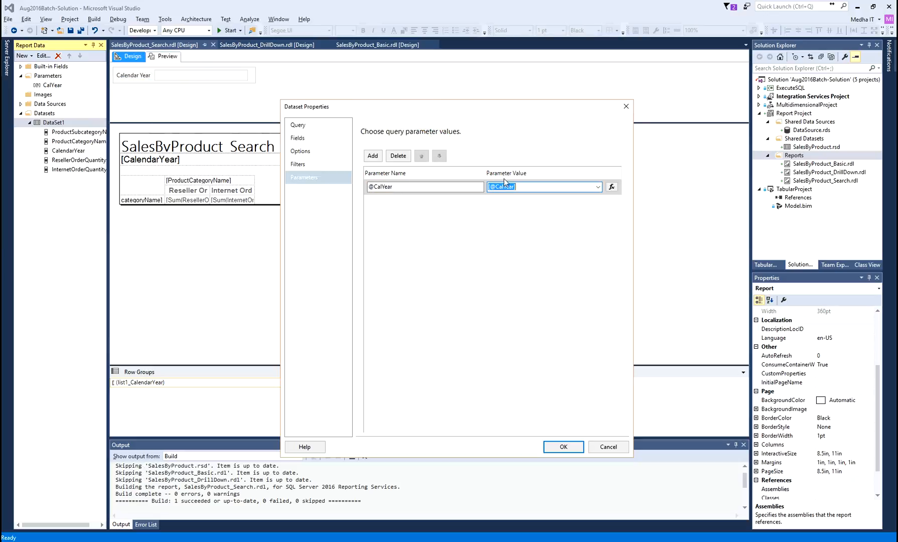
pyautogui.hotkey('alt', 'Tab')
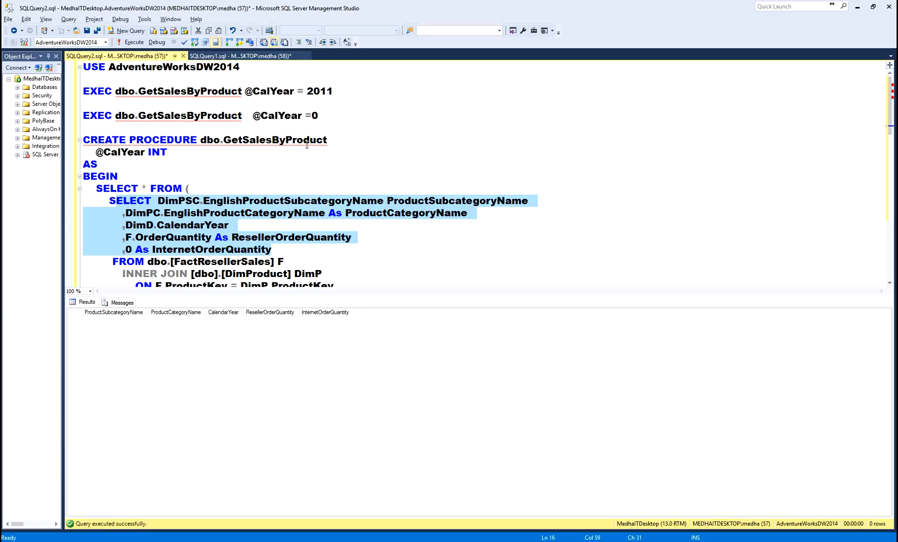
pyautogui.click(542, 194)
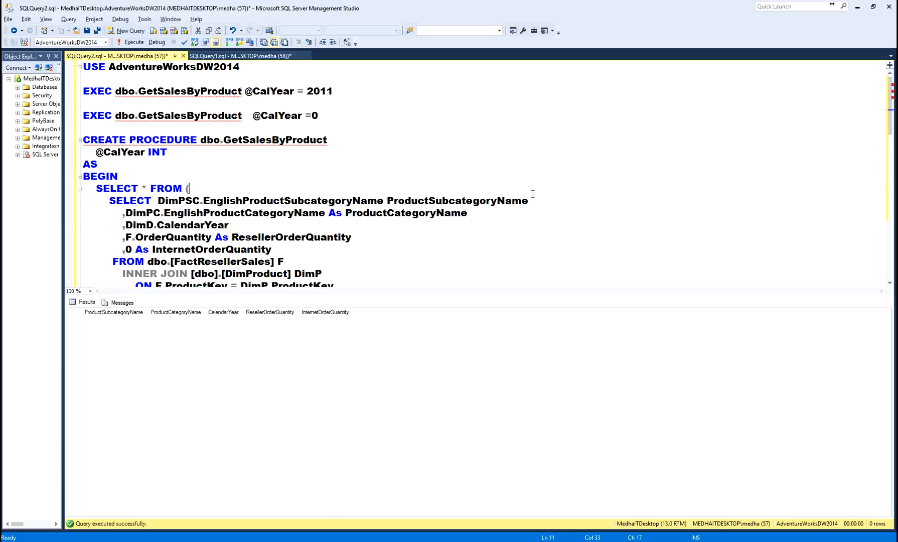
pyautogui.hotkey('alt', 'Tab')
pyautogui.hotkey('alt', 'Tab')
pyautogui.click(119, 153)
pyautogui.write('endar')
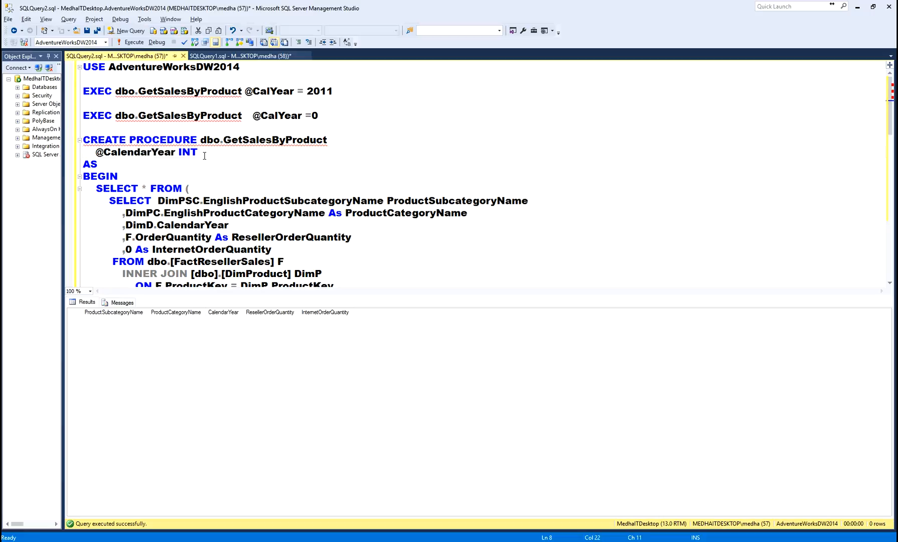
# - Change CREATE PROCEDURE to ALTER PROCEDURE and try to run the whole script
pyautogui.doubleClick(105, 141)
pyautogui.write('ALTER')
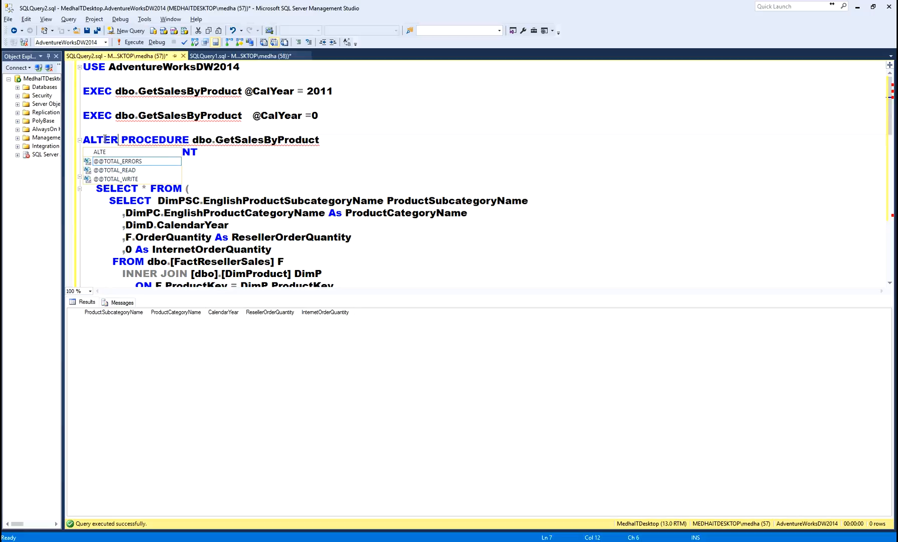
pyautogui.hotkey('ctrl', 'a')
pyautogui.press('F5')
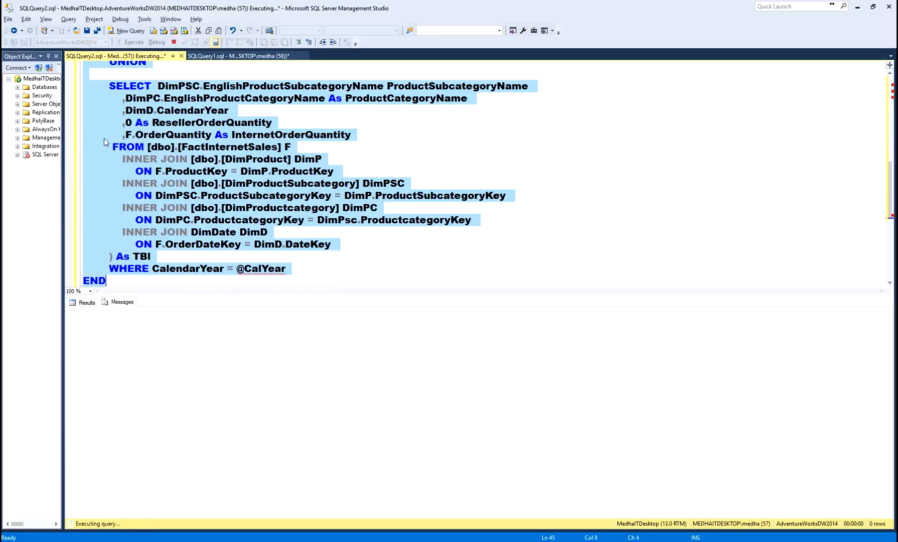
pyautogui.hotkey('ctrl', 'r')
pyautogui.press('Up')
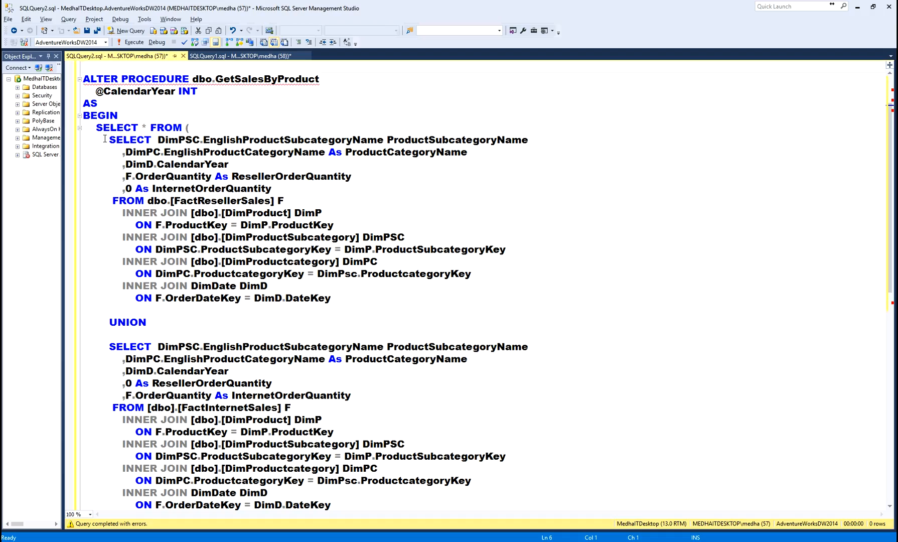
pyautogui.hotkey('ctrl', 'shift', 'Right')
pyautogui.hotkey('ctrl', 'c')
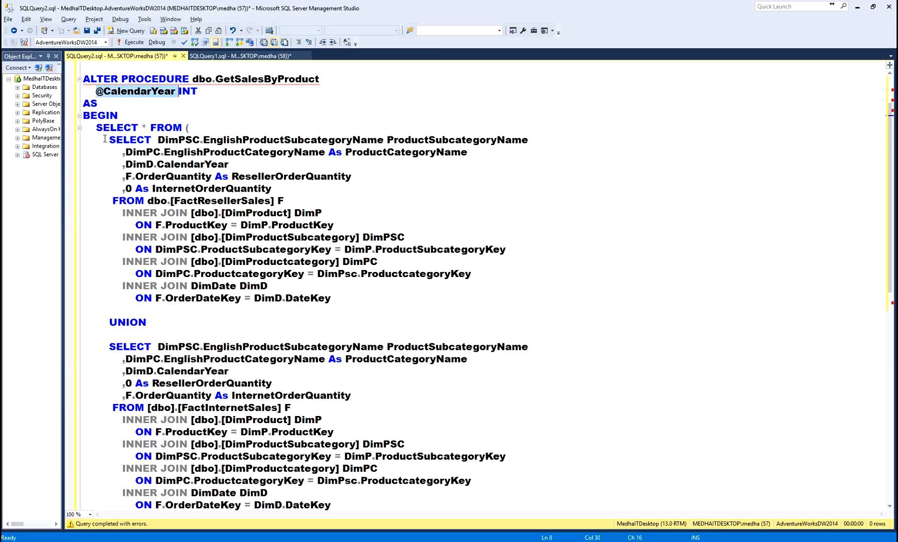
pyautogui.hotkey('ctrl', 'End')
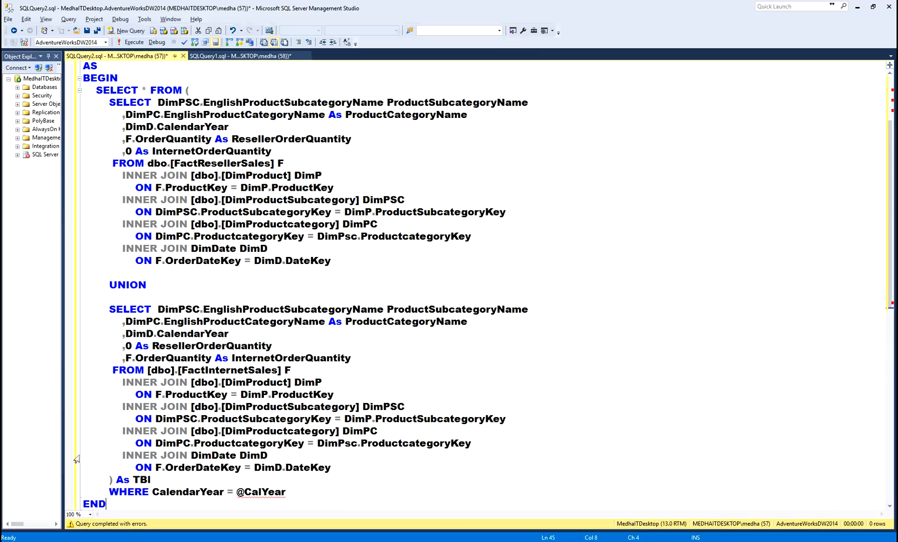
pyautogui.doubleClick(257, 492)
pyautogui.hotkey('ctrl', 'v')
# - Run only the ALTER PROCEDURE statement for GetSalesByProduct, hide the results pane and highlight its declared parameter
pyautogui.click(174, 503)
pyautogui.hotkey('ctrl', 'shift', 'Home')
pyautogui.hotkey('shift', 'Down')
pyautogui.hotkey('shift', 'Down')
pyautogui.hotkey('shift', 'Down')
pyautogui.hotkey('shift', 'Down')
pyautogui.hotkey('shift', 'Down')
pyautogui.hotkey('shift', 'Down')
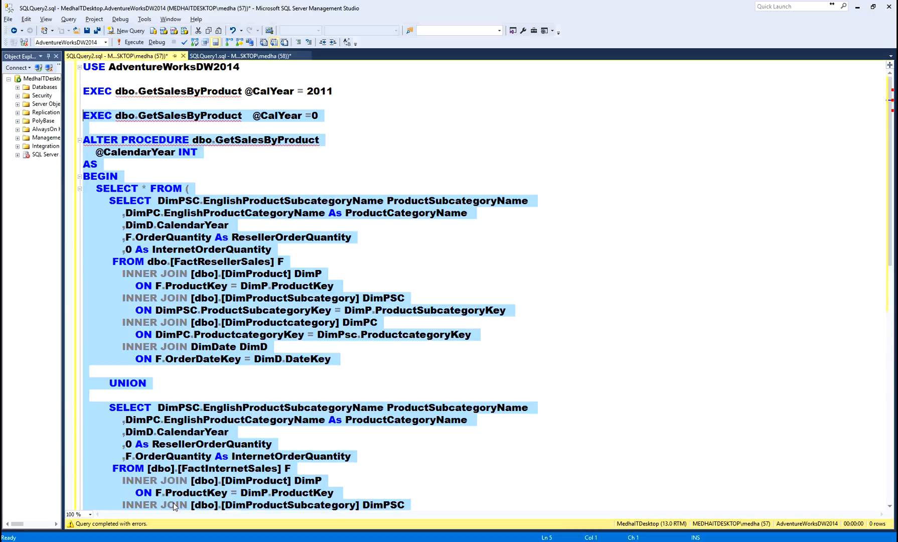
pyautogui.press('F5')
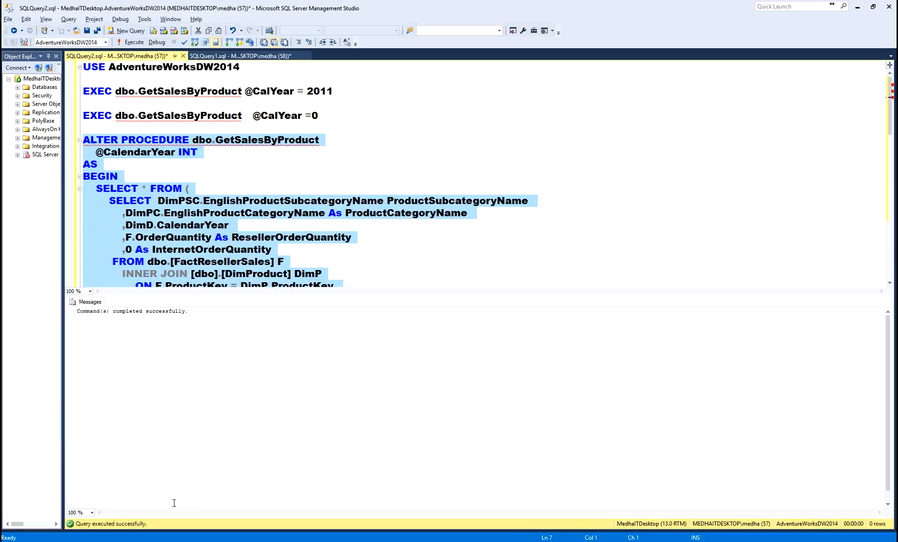
pyautogui.hotkey('ctrl', 'r')
pyautogui.press('Right')
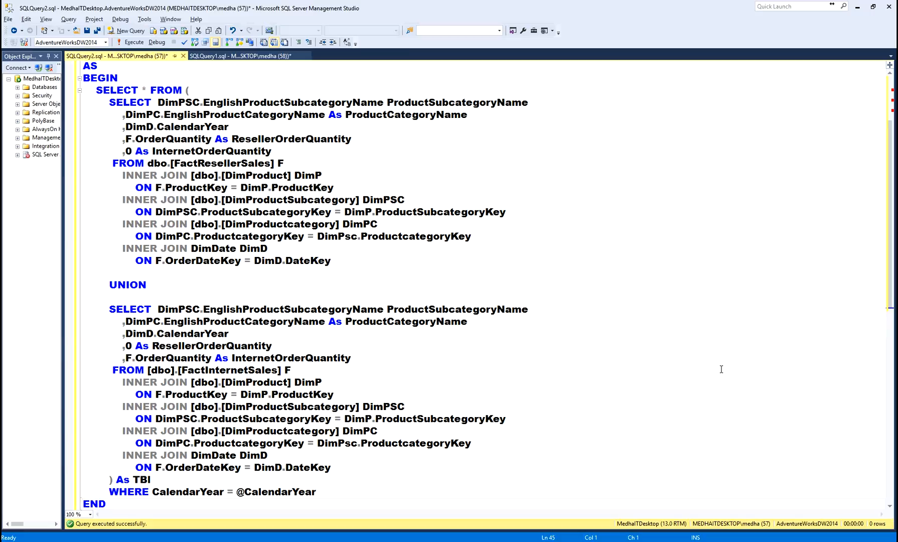
pyautogui.scroll(3, 891, 216)
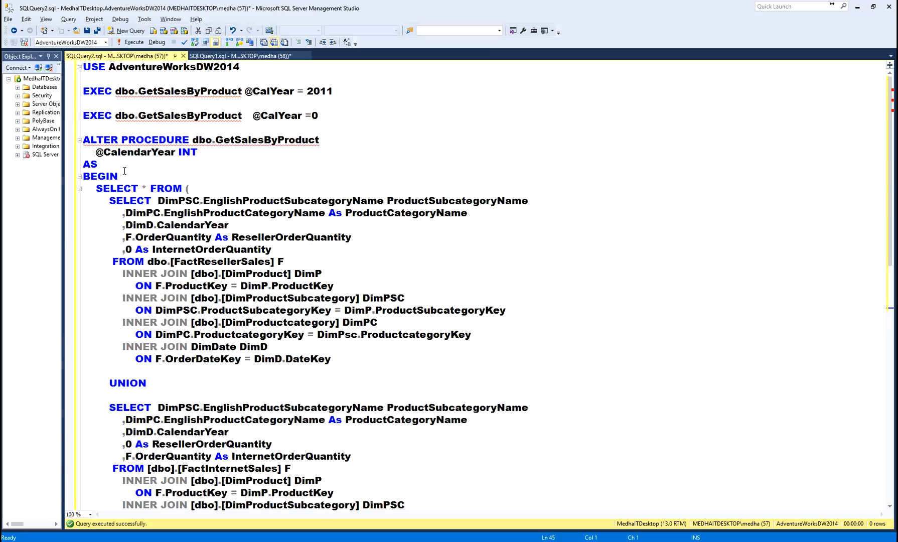
pyautogui.doubleClick(116, 155)
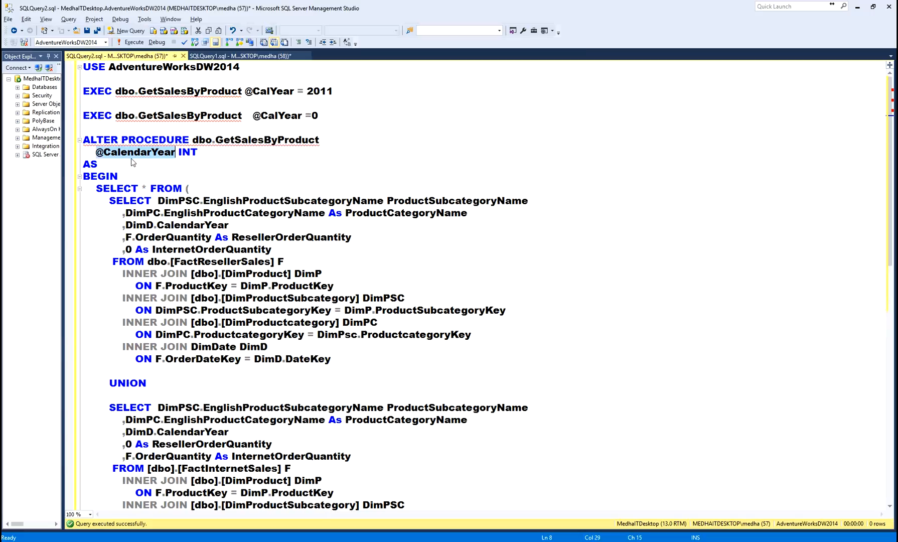
# - Switch to Visual Studio, refresh DataSet1's fields from the GetSalesByProduct stored procedure and review the field list
pyautogui.hotkey('alt', 'Tab')
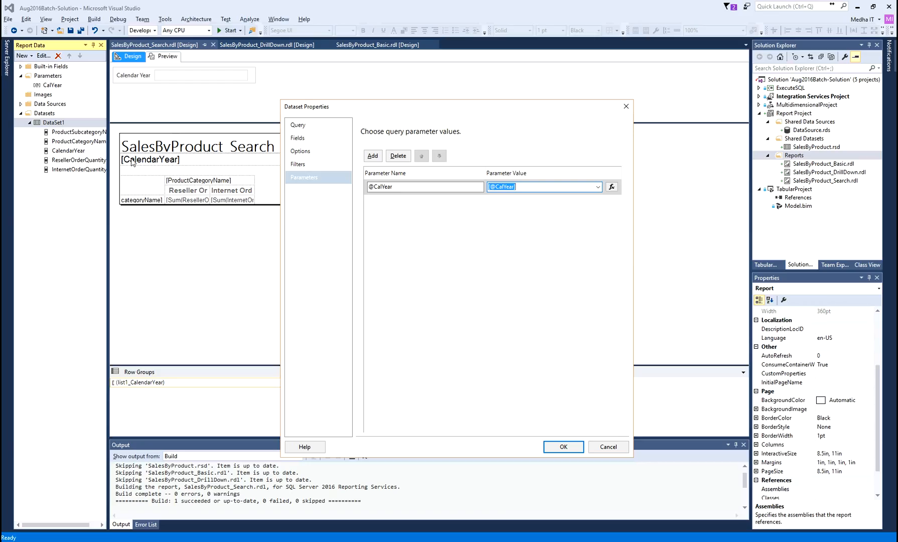
pyautogui.click(299, 126)
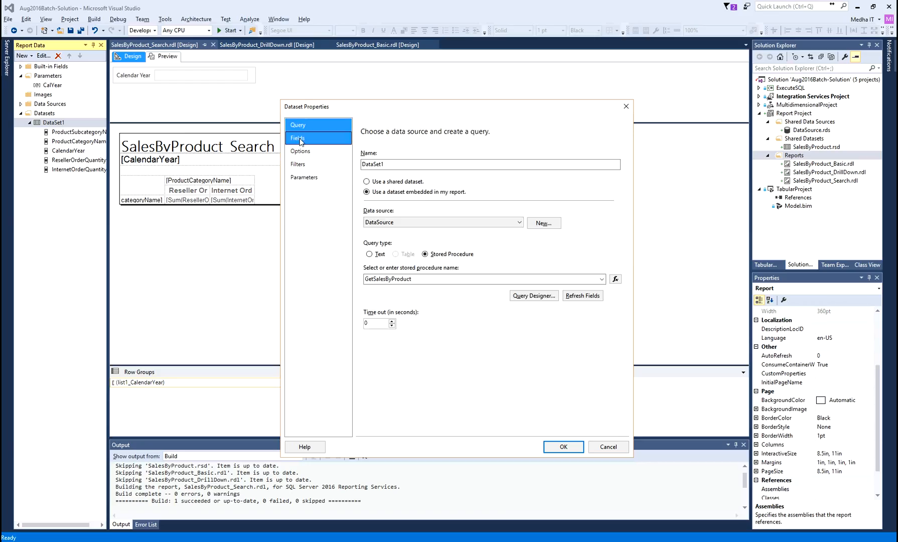
pyautogui.click(583, 297)
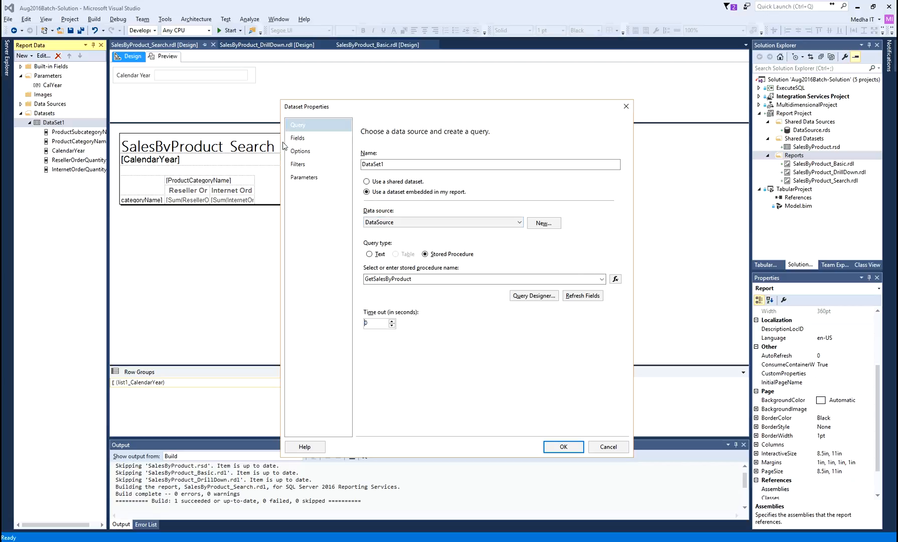
pyautogui.click(309, 137)
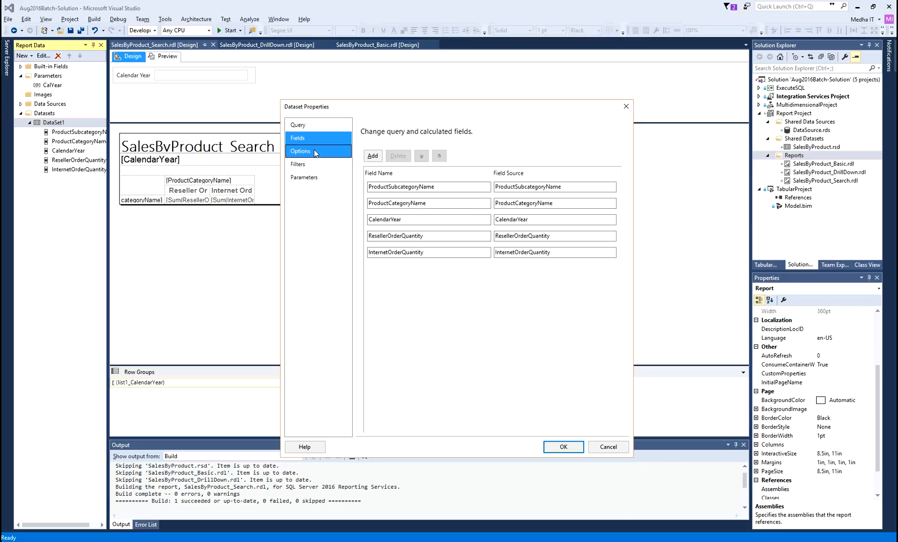
pyautogui.click(316, 178)
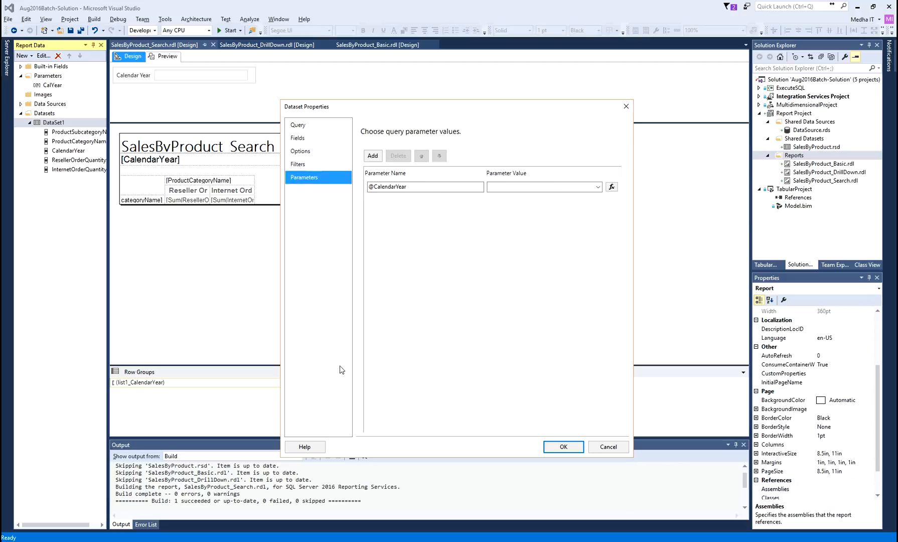
pyautogui.click(412, 186)
pyautogui.doubleClick(413, 186)
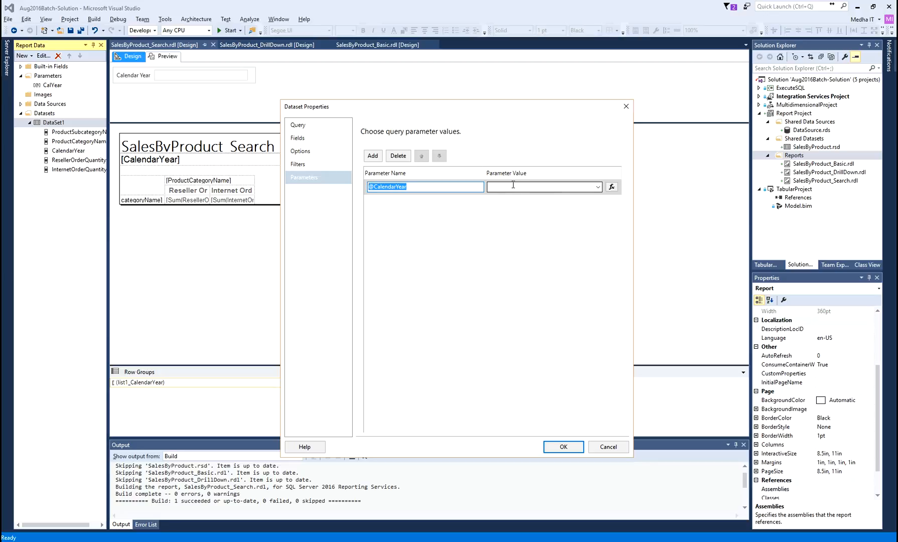
pyautogui.click(597, 187)
pyautogui.click(498, 194)
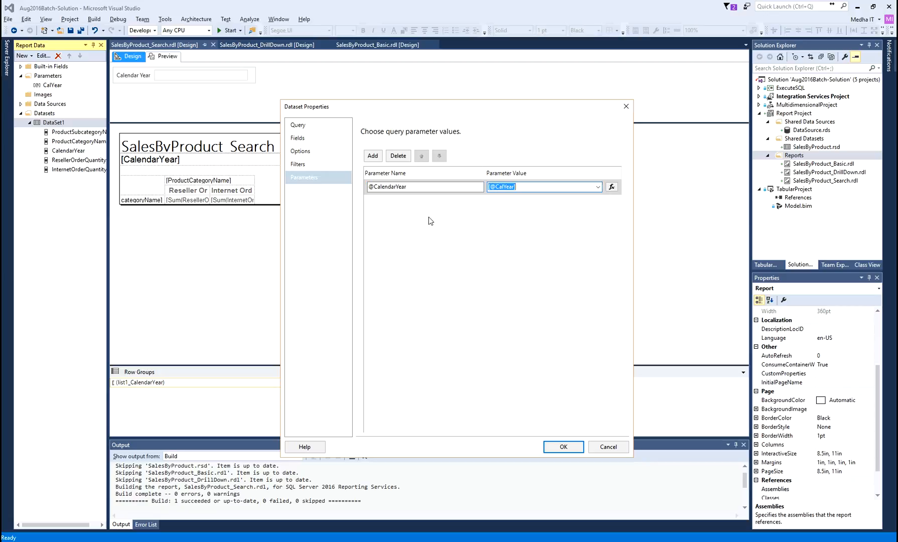
pyautogui.moveTo(157, 80)
pyautogui.mouseDown()
pyautogui.moveTo(221, 65)
pyautogui.moveTo(145, 72)
pyautogui.moveTo(162, 80)
pyautogui.moveTo(59, 82)
pyautogui.moveTo(252, 88)
pyautogui.moveTo(567, 126)
pyautogui.moveTo(555, 181)
pyautogui.moveTo(406, 186)
pyautogui.moveTo(418, 192)
pyautogui.mouseUp()
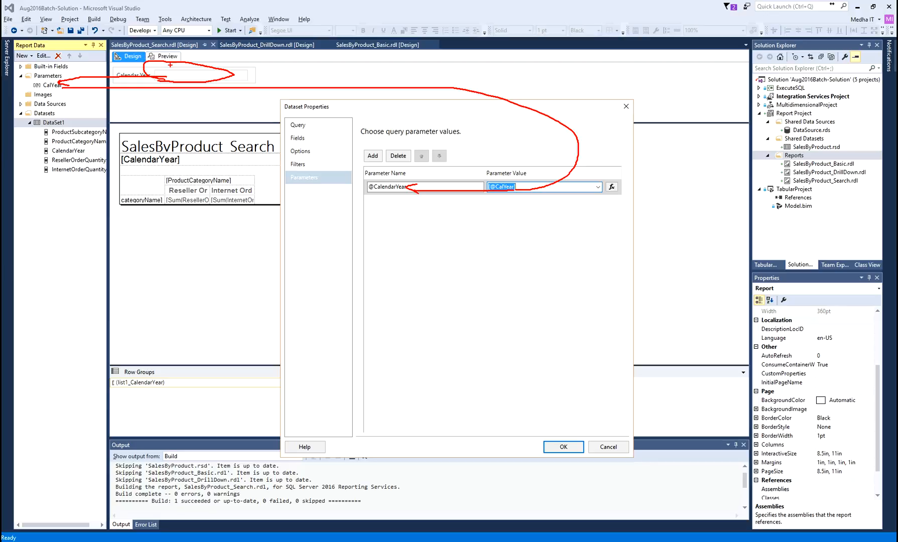
pyautogui.moveTo(178, 75)
pyautogui.mouseDown()
pyautogui.moveTo(199, 75)
pyautogui.moveTo(72, 83)
pyautogui.mouseUp()
pyautogui.moveTo(65, 86)
pyautogui.mouseDown()
pyautogui.moveTo(555, 119)
pyautogui.moveTo(550, 175)
pyautogui.moveTo(419, 200)
pyautogui.moveTo(400, 189)
pyautogui.mouseUp()
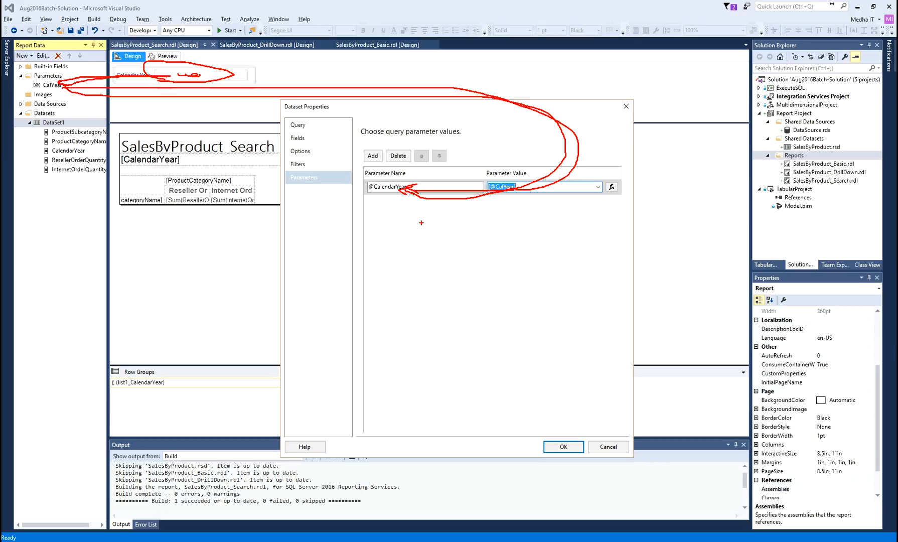
pyautogui.press('Escape')
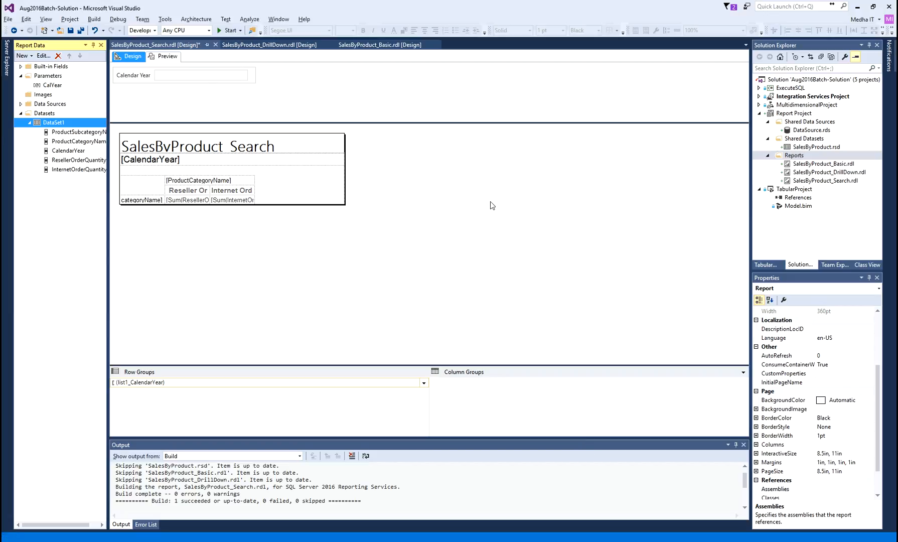
# - Preview the SalesByProduct_Search report with Calendar Year 2011
pyautogui.click(170, 56)
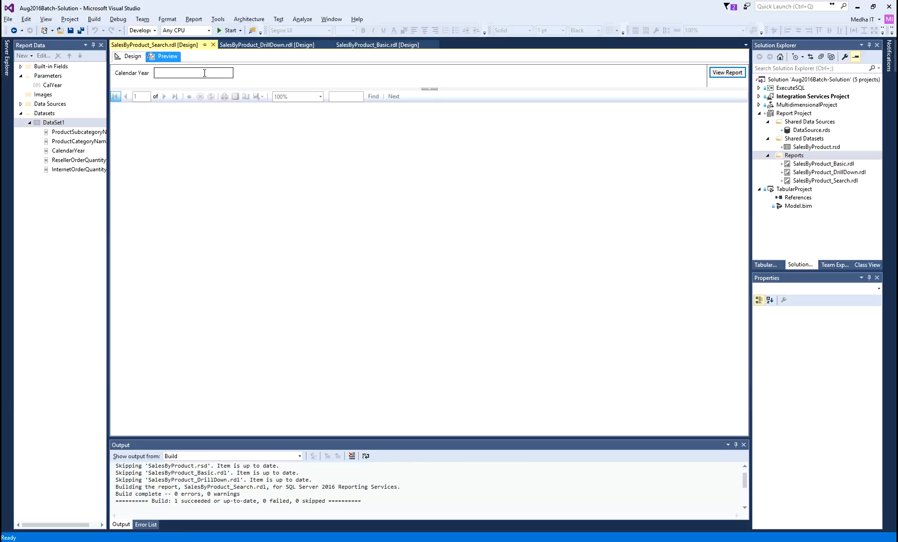
pyautogui.click(205, 73)
pyautogui.click(732, 73)
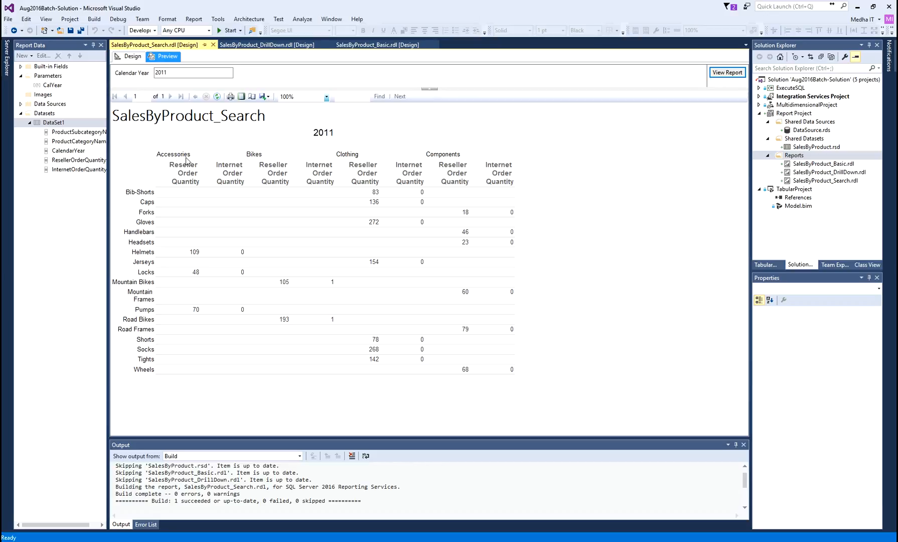
# - Return to the report design and widen the matrix's Reseller Order Quantity and Internet Order Quantity columns
pyautogui.click(133, 56)
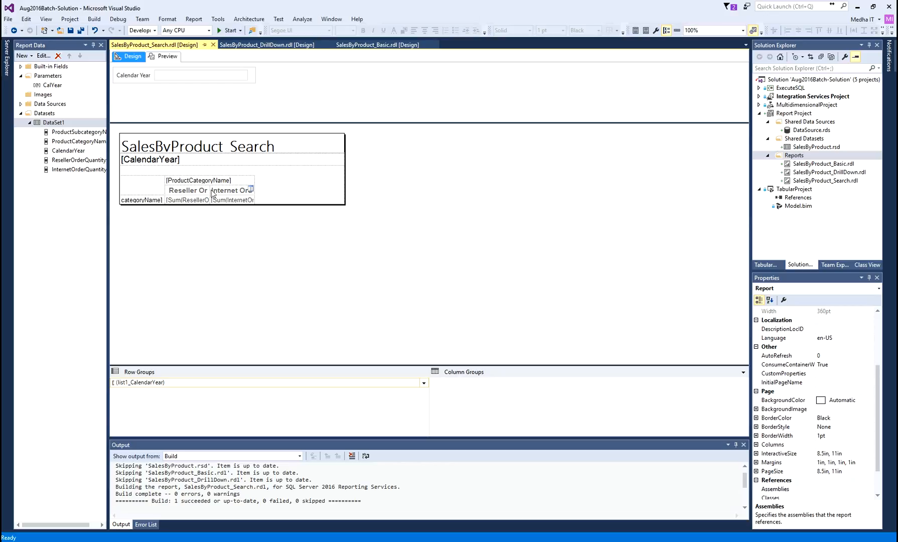
pyautogui.click(212, 194)
pyautogui.moveTo(209, 171); pyautogui.dragTo(354, 170)
# - Set the text alignment of the matrix's ProductCategoryName header cell to Center
pyautogui.click(244, 183)
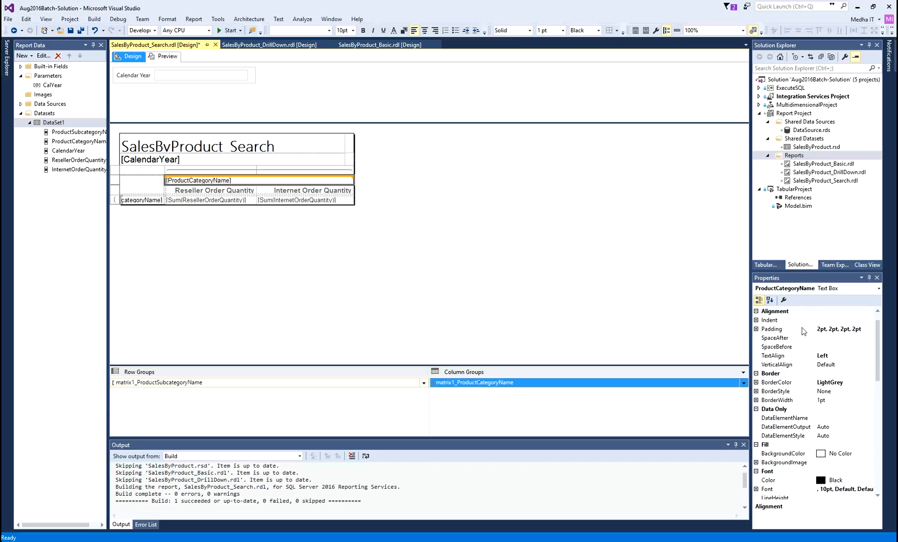
pyautogui.click(814, 321)
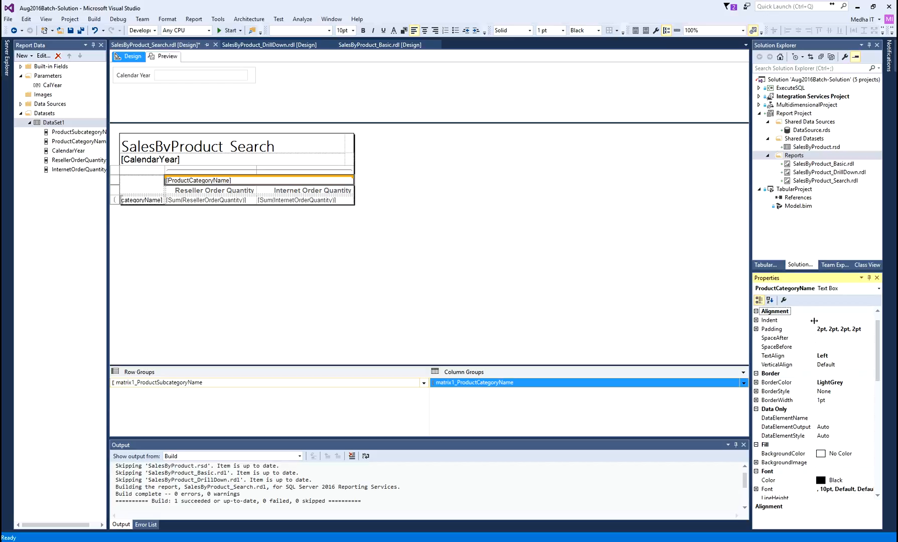
pyautogui.click(756, 321)
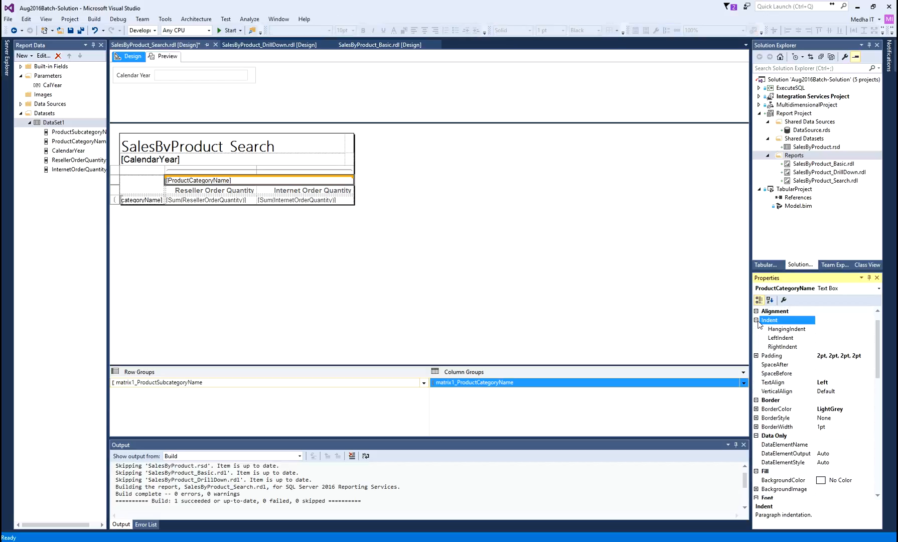
pyautogui.click(756, 320)
pyautogui.moveTo(875, 331)
pyautogui.mouseDown()
pyautogui.moveTo(875, 323)
pyautogui.moveTo(875, 330)
pyautogui.mouseUp()
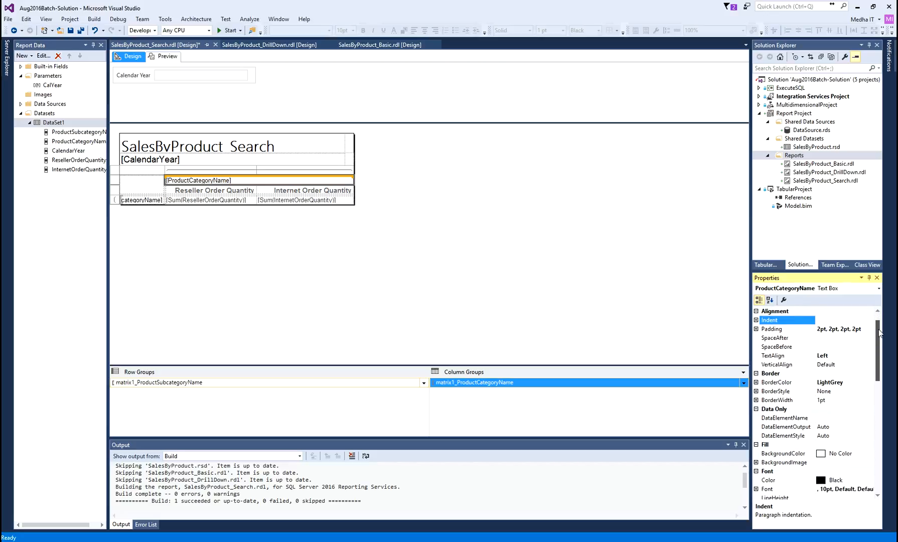
pyautogui.click(842, 354)
pyautogui.click(843, 355)
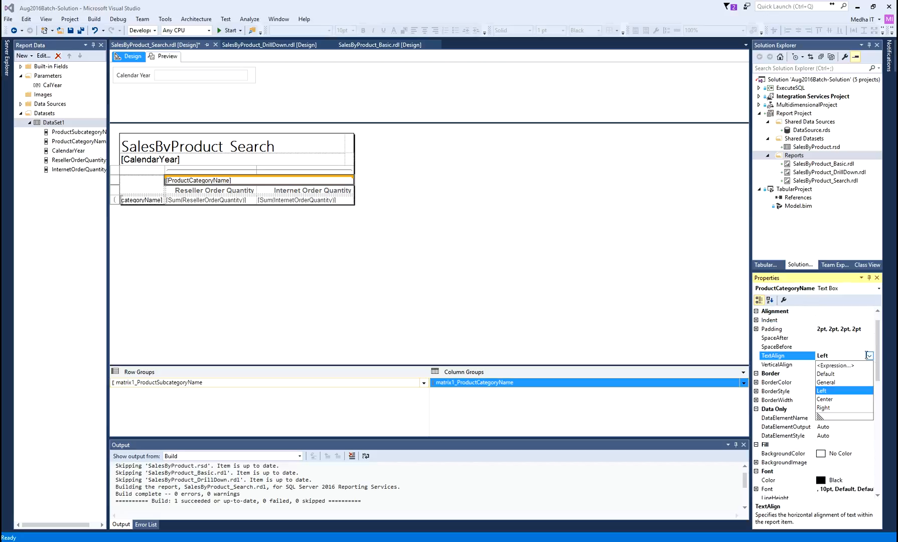
pyautogui.click(833, 399)
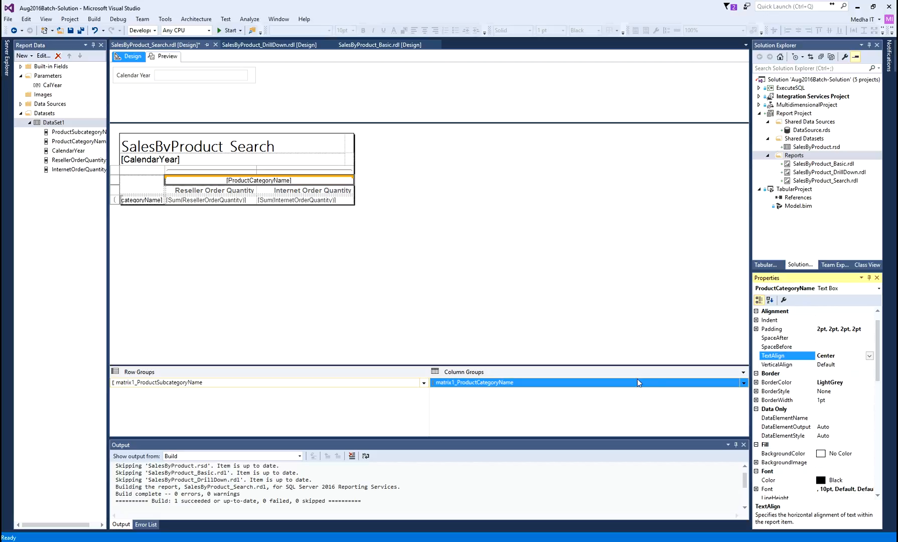
# - Preview the report again for Calendar Year 2011 to check the wider columns and centred category headers
pyautogui.click(165, 57)
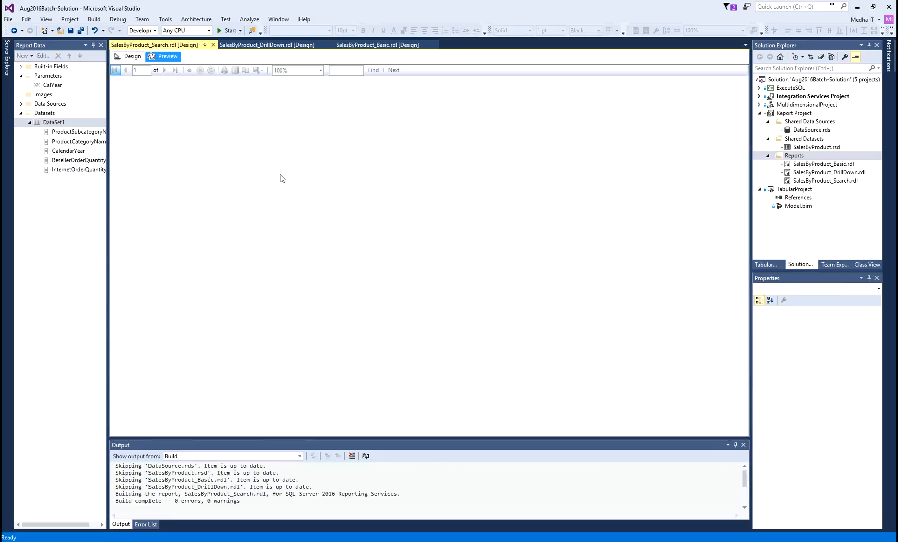
pyautogui.click(172, 70)
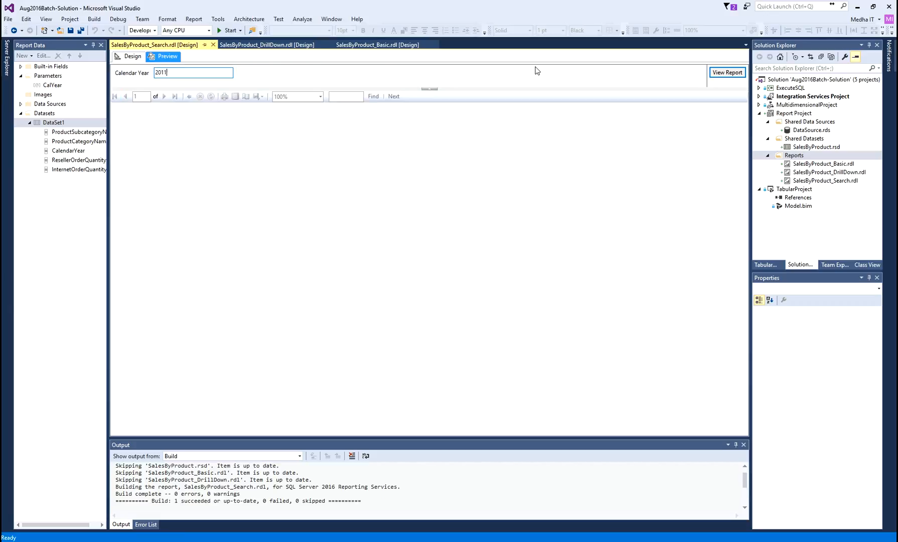
pyautogui.click(726, 74)
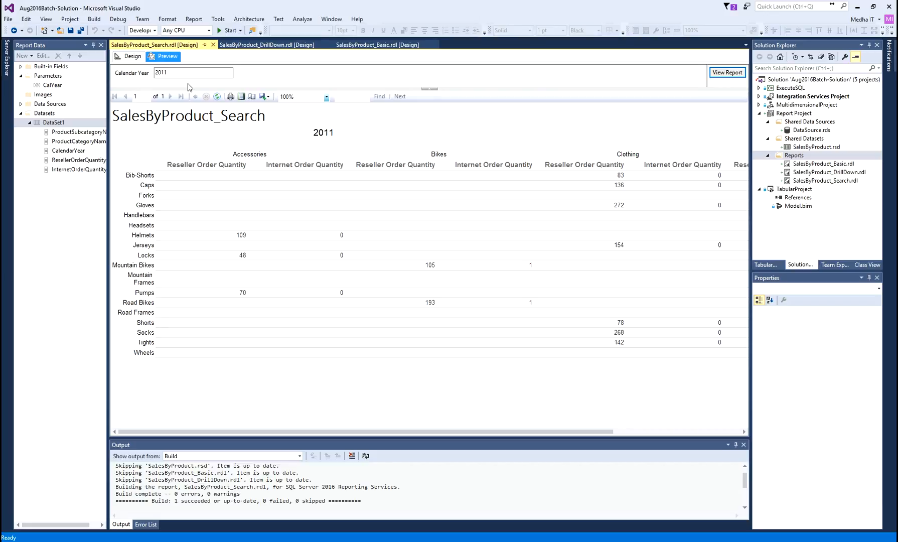
# - Clear the Calendar Year value and try to run the report with the parameter blank
pyautogui.doubleClick(173, 72)
pyautogui.click(178, 72)
pyautogui.doubleClick(170, 73)
pyautogui.press('BackSpace')
pyautogui.click(728, 73)
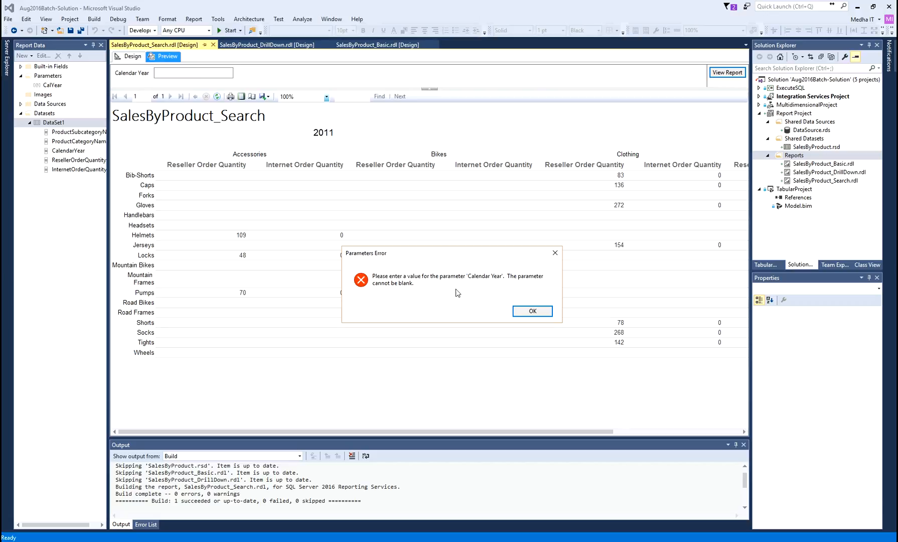
pyautogui.click(533, 311)
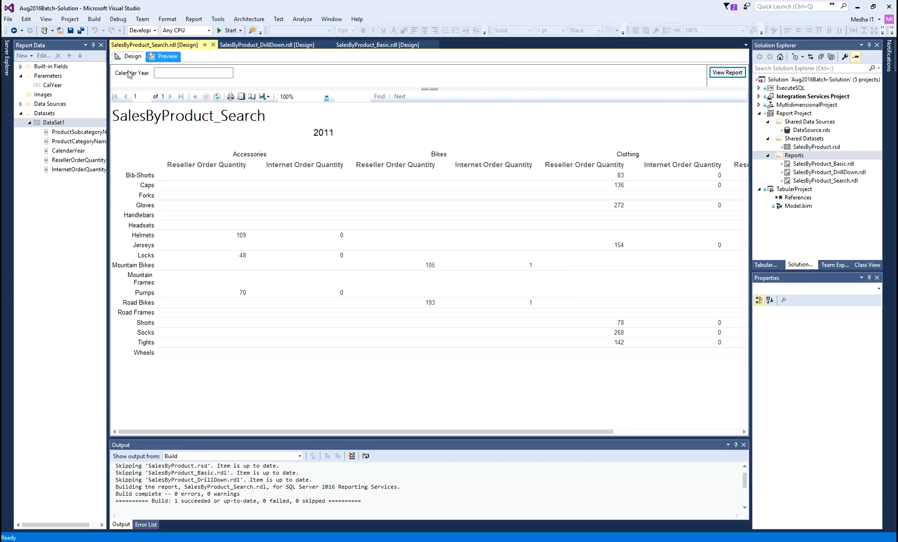
# - Return to the design, review the CalYear parameter's default and available value options, and close its properties without changes
pyautogui.click(129, 57)
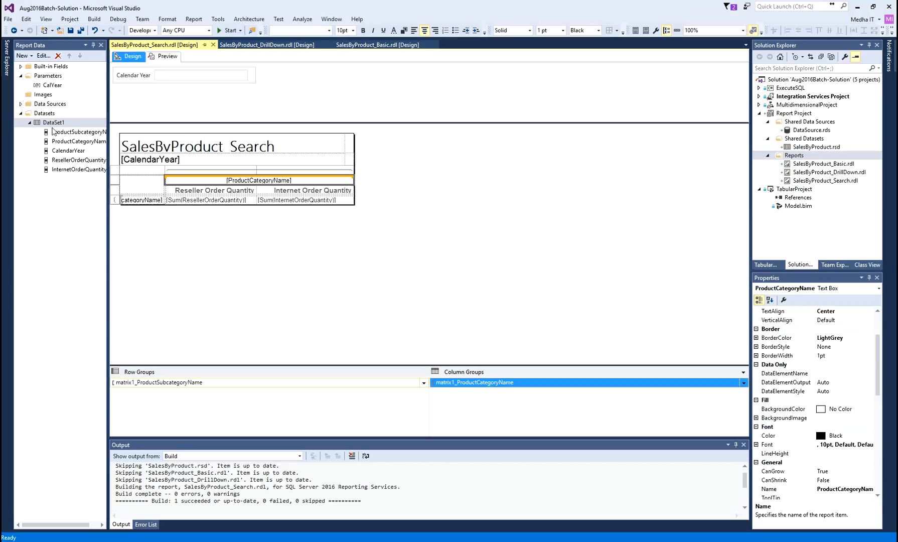
pyautogui.doubleClick(51, 87)
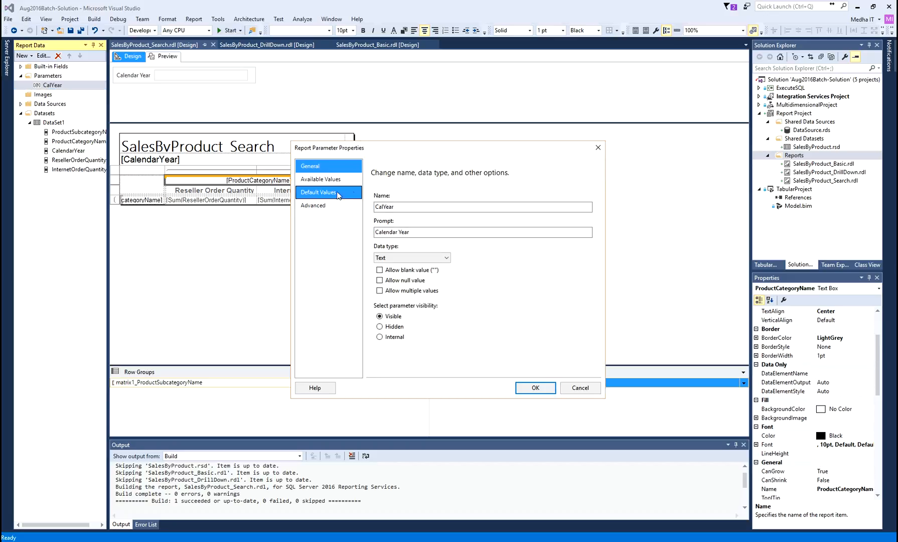
pyautogui.click(318, 192)
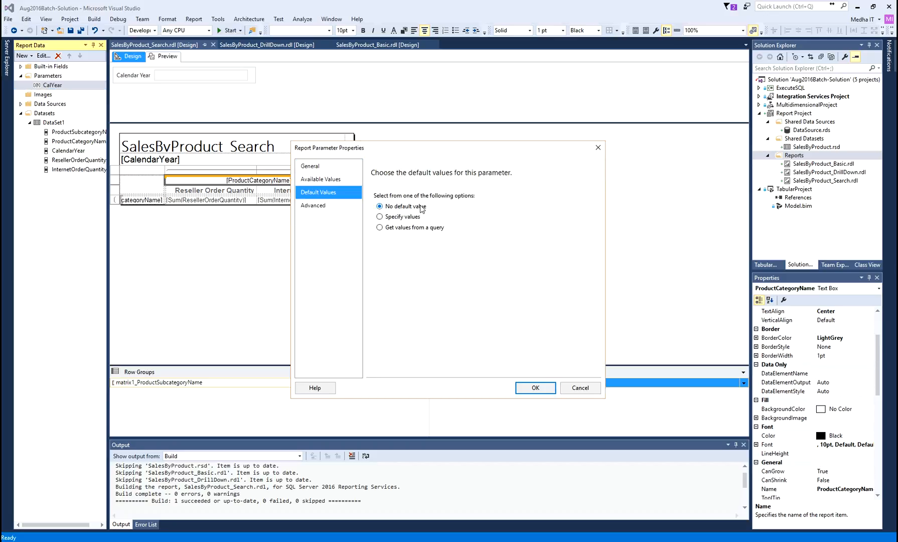
pyautogui.click(331, 179)
pyautogui.click(322, 167)
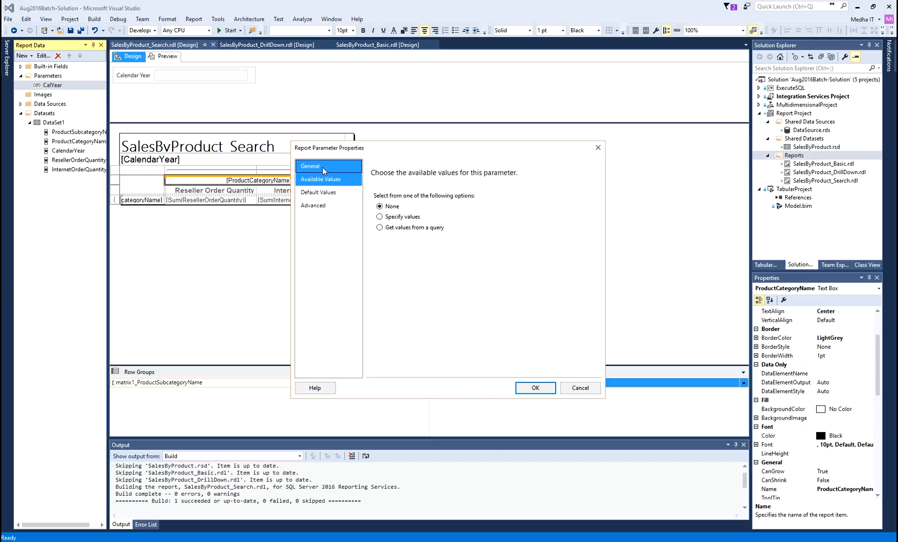
pyautogui.click(582, 389)
# - Try the Allow null value option for the CalYear parameter, clear it again, and accept the parameter's properties
pyautogui.doubleClick(52, 85)
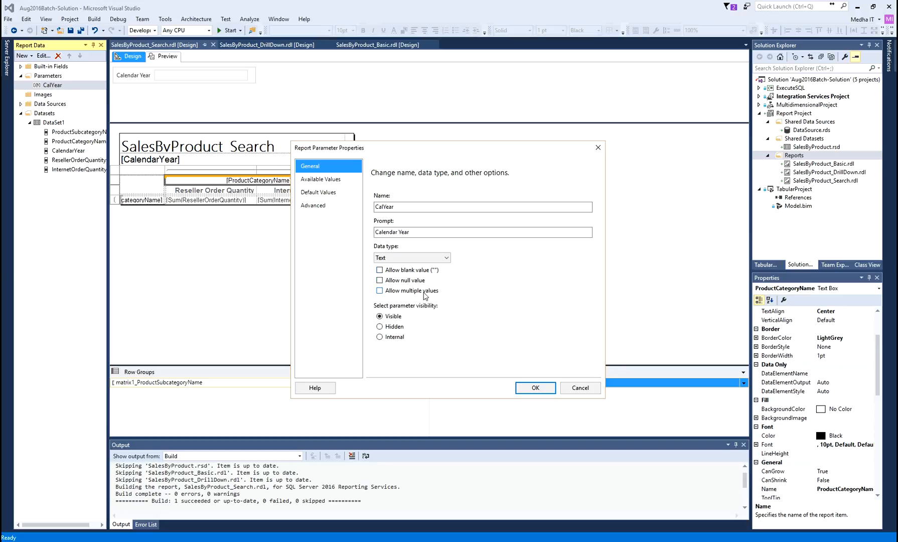
pyautogui.click(380, 281)
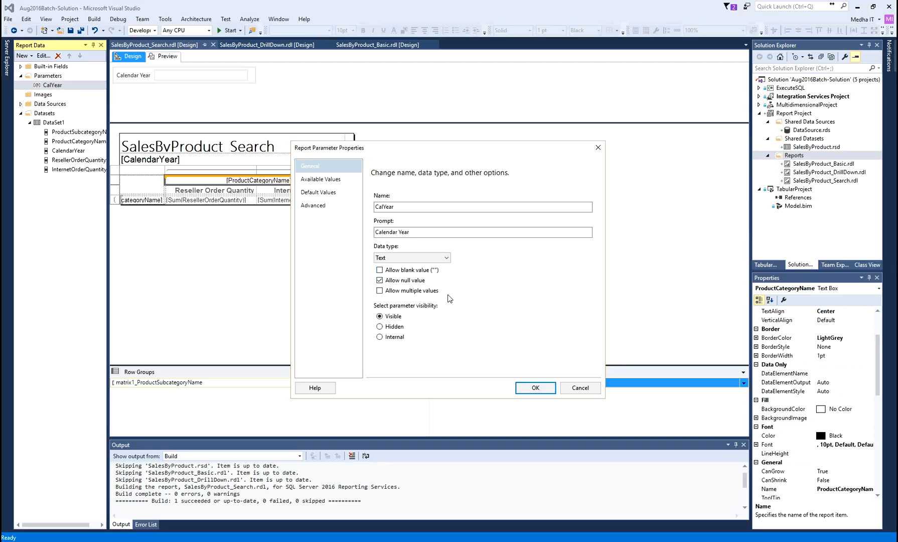
pyautogui.click(380, 281)
pyautogui.click(529, 387)
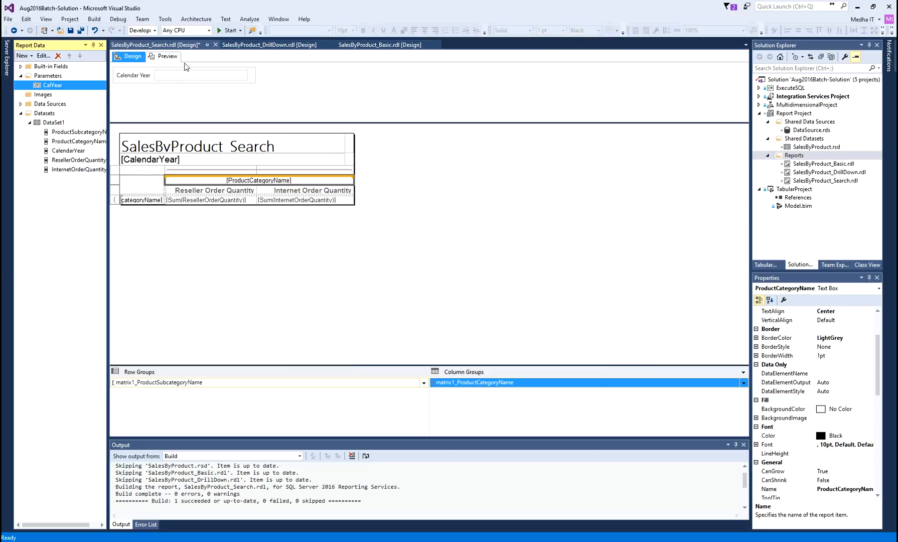
# - Preview the report and try to run it with the Calendar Year parameter left blank
pyautogui.click(170, 57)
pyautogui.click(724, 76)
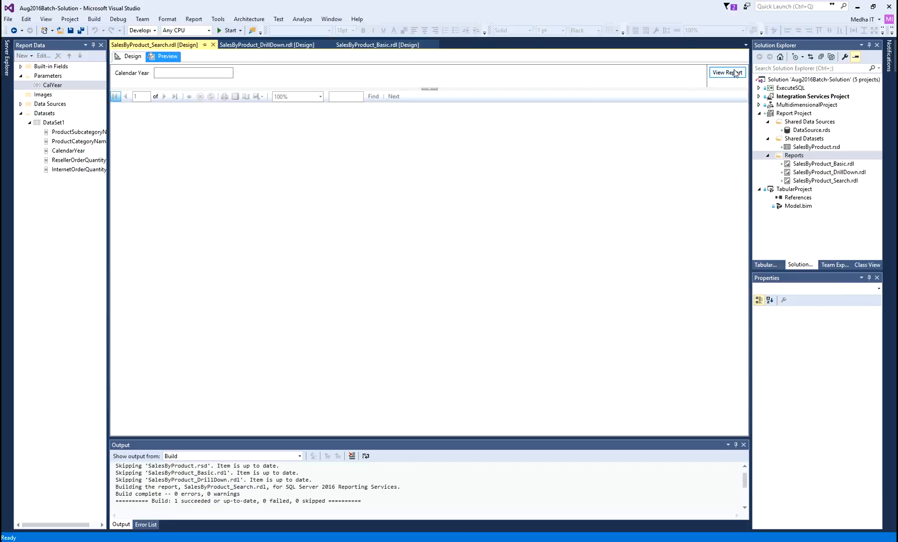
pyautogui.click(727, 72)
pyautogui.click(546, 308)
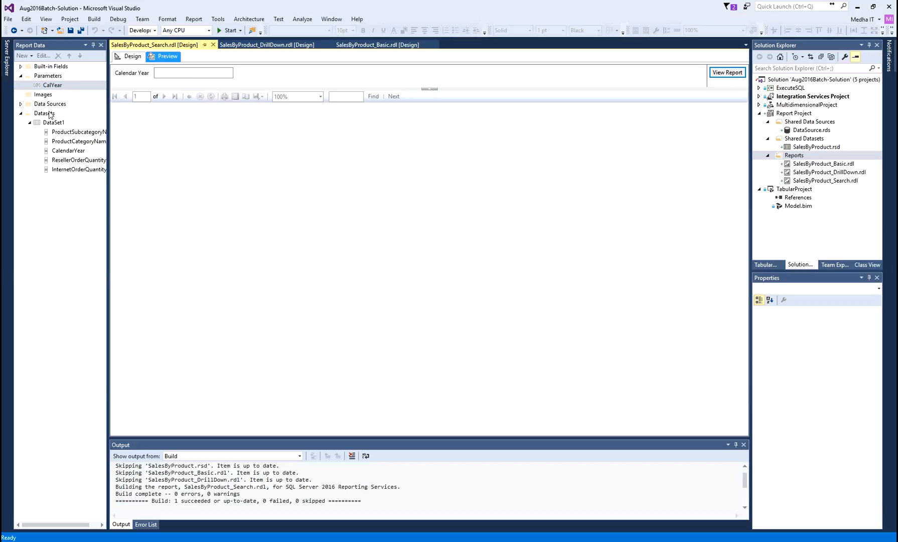
pyautogui.click(49, 113)
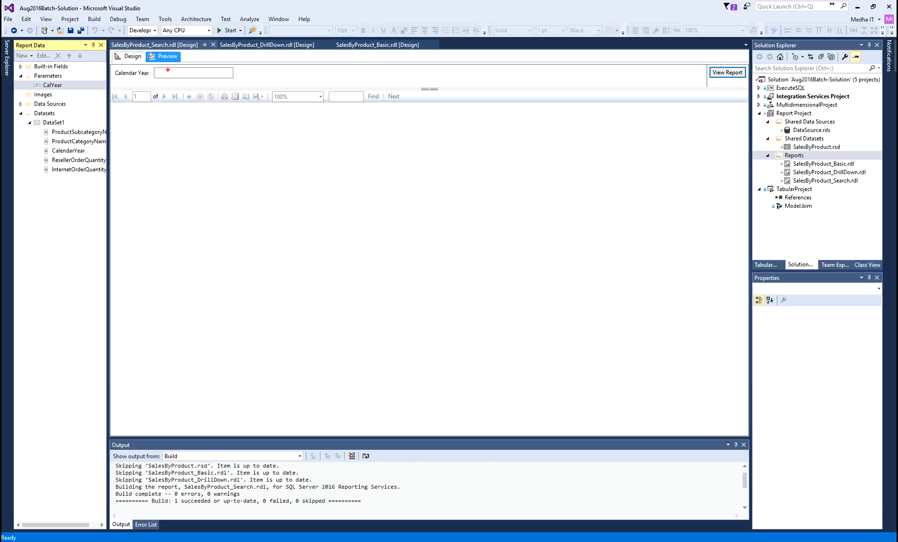
pyautogui.moveTo(180, 82); pyautogui.dragTo(186, 119)
pyautogui.moveTo(70, 72)
pyautogui.mouseDown()
pyautogui.moveTo(45, 63)
pyautogui.moveTo(28, 123)
pyautogui.moveTo(51, 178)
pyautogui.moveTo(69, 78)
pyautogui.mouseUp()
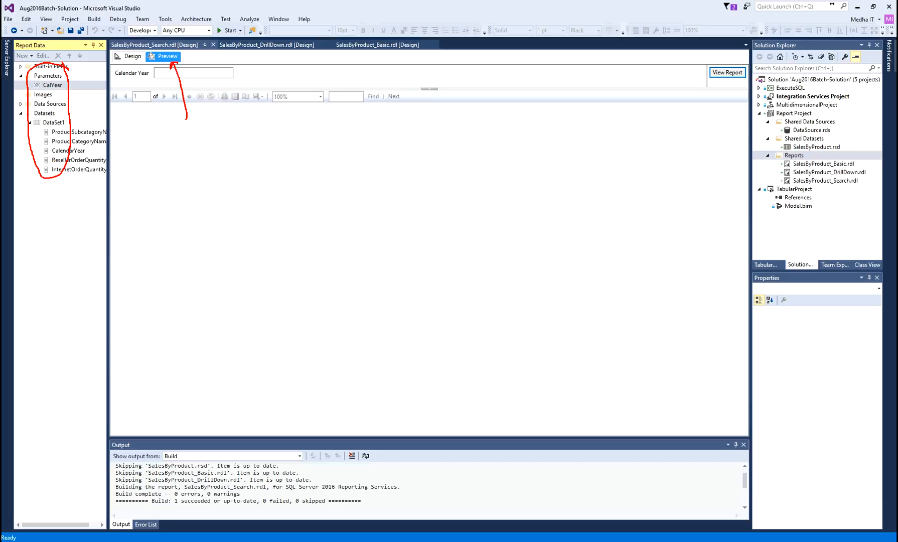
pyautogui.press('Escape')
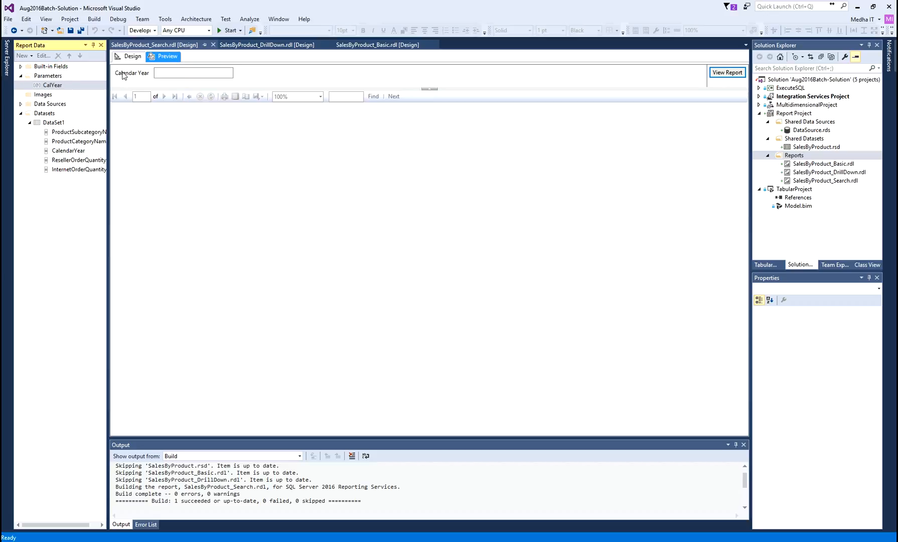
# - Return to the design, leave the CalYear parameter as it is, and preview the report for Calendar Year 2012
pyautogui.click(129, 56)
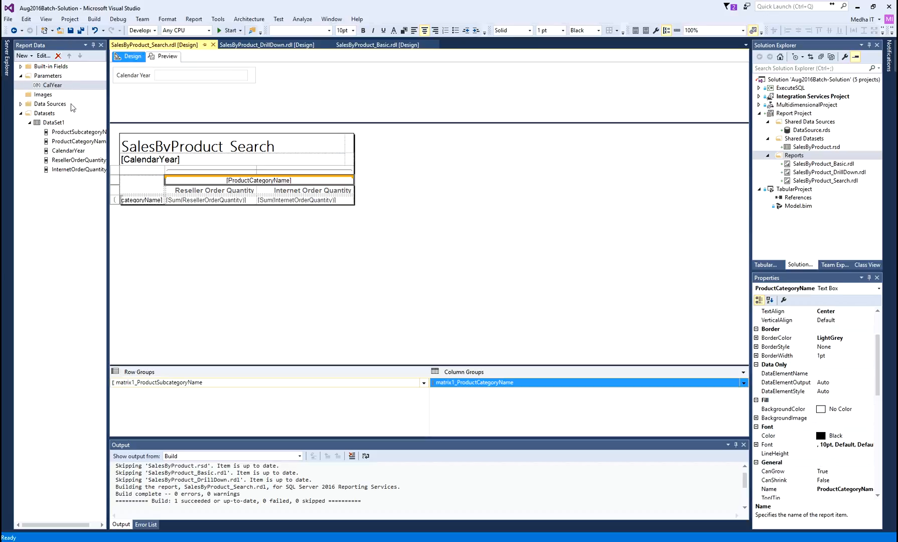
pyautogui.click(52, 84)
pyautogui.rightClick(59, 86)
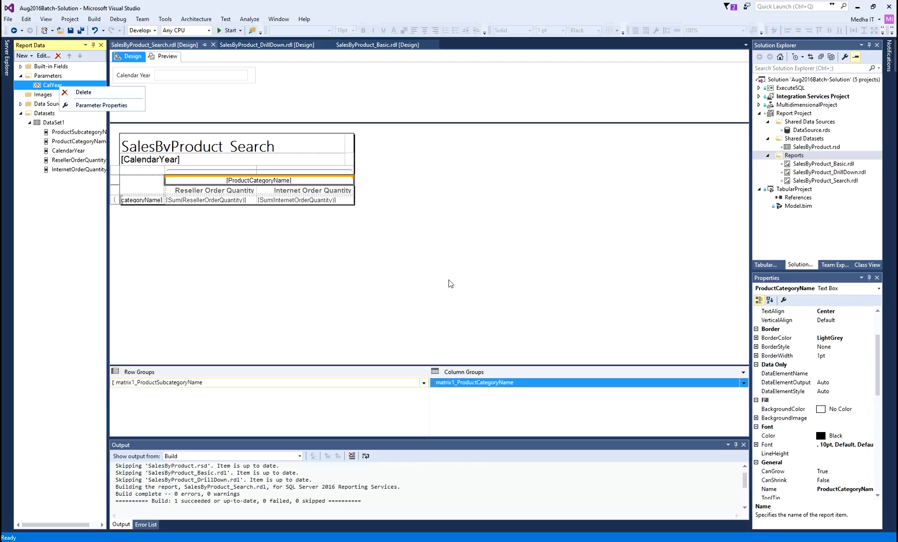
pyautogui.click(413, 192)
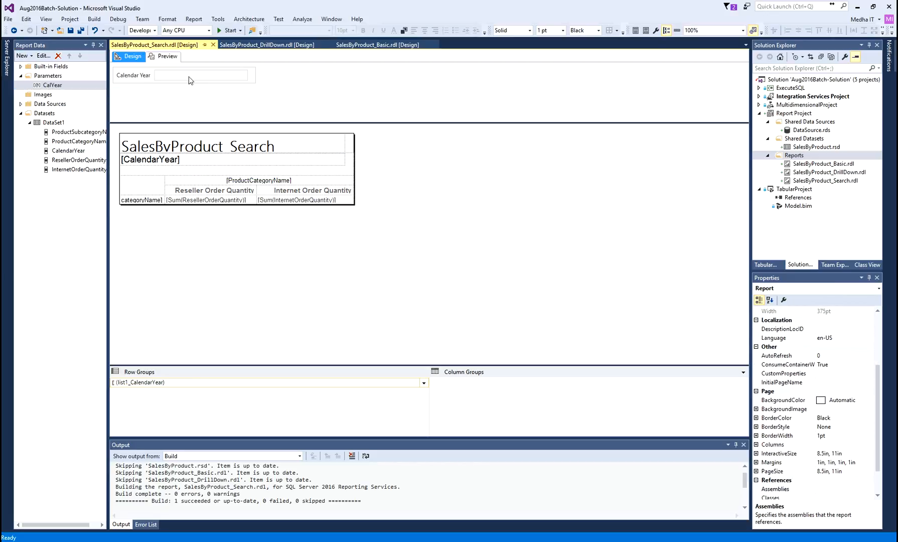
pyautogui.click(168, 56)
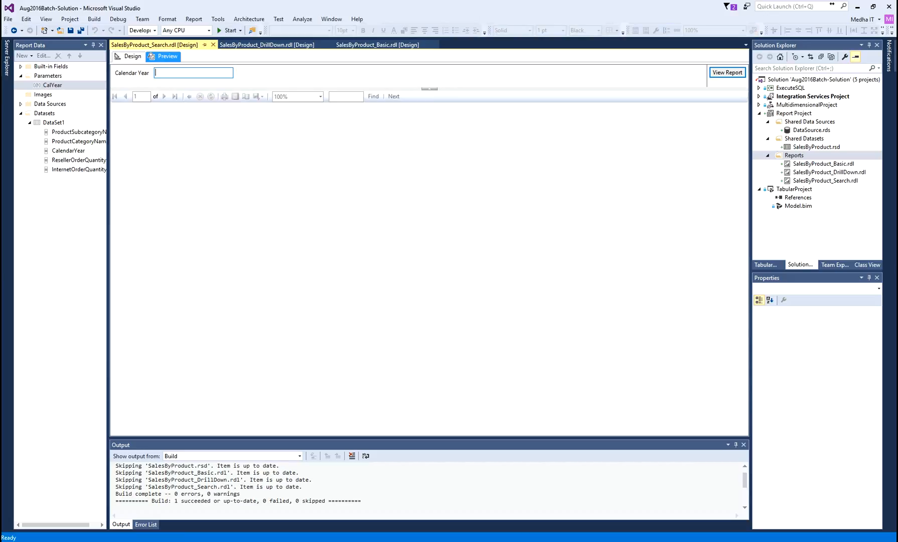
pyautogui.click(736, 74)
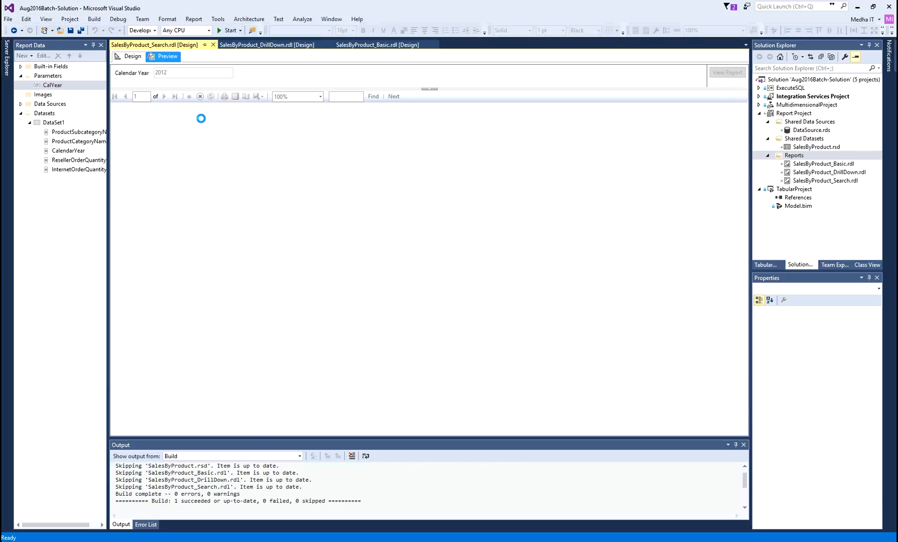